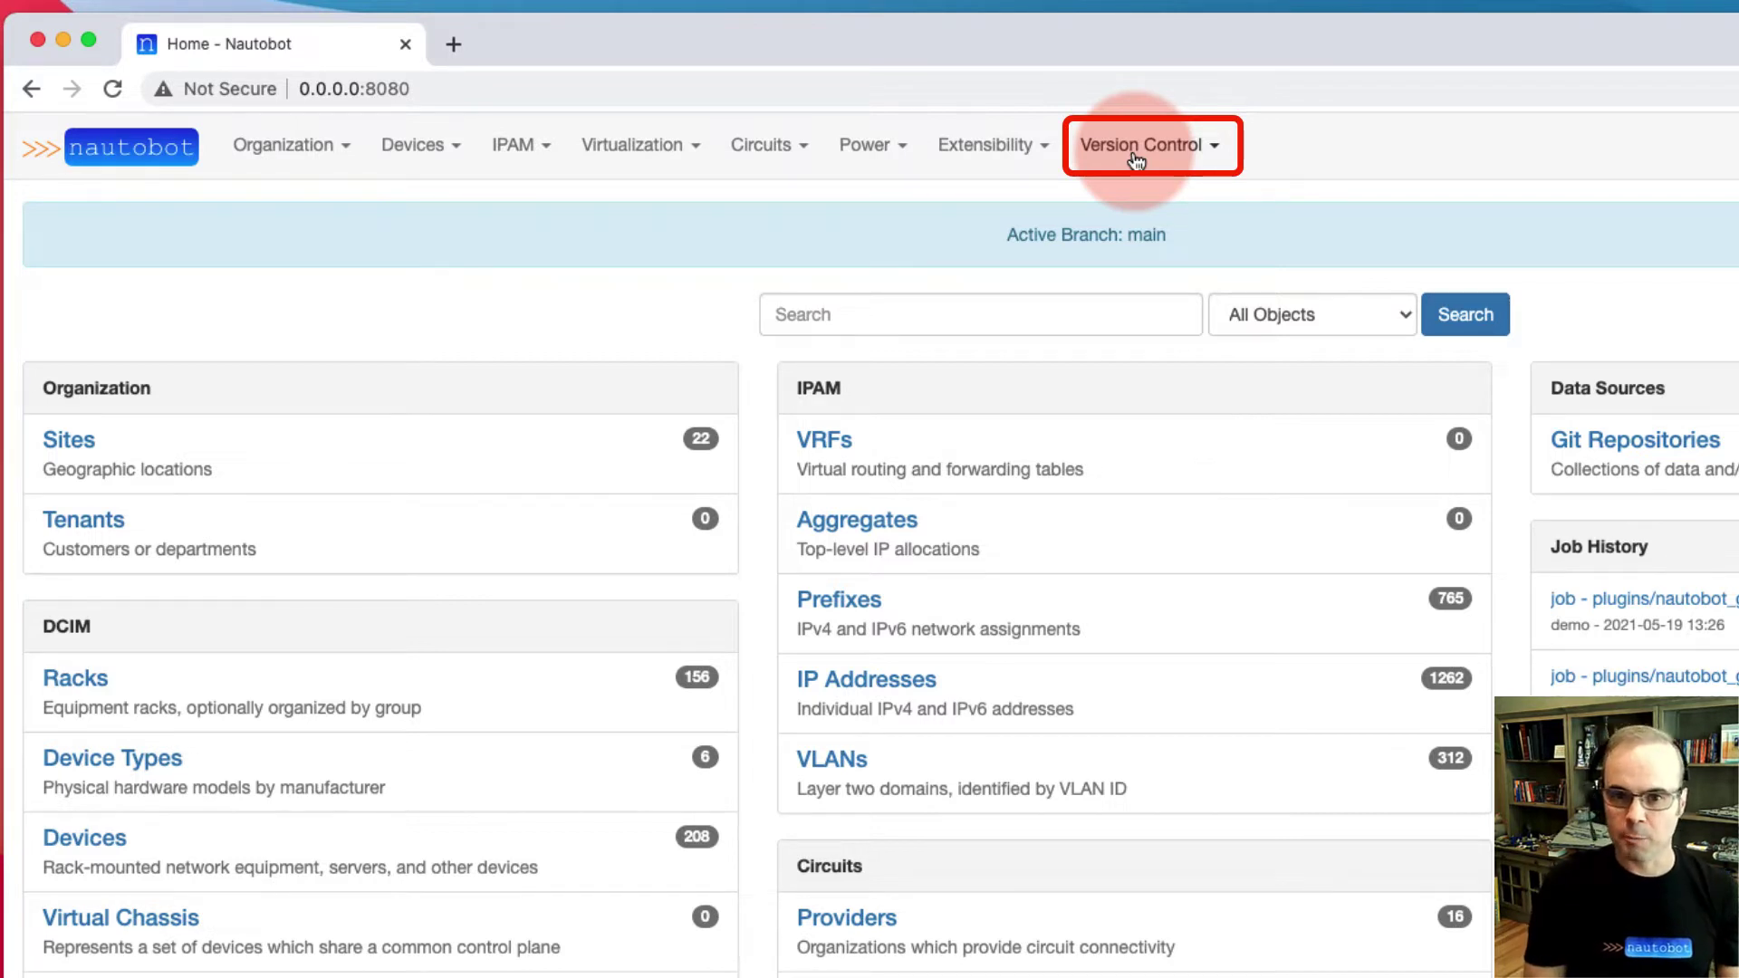
Create a version control branch named atl-leaf-augment with main as its starting branch
click(1137, 156)
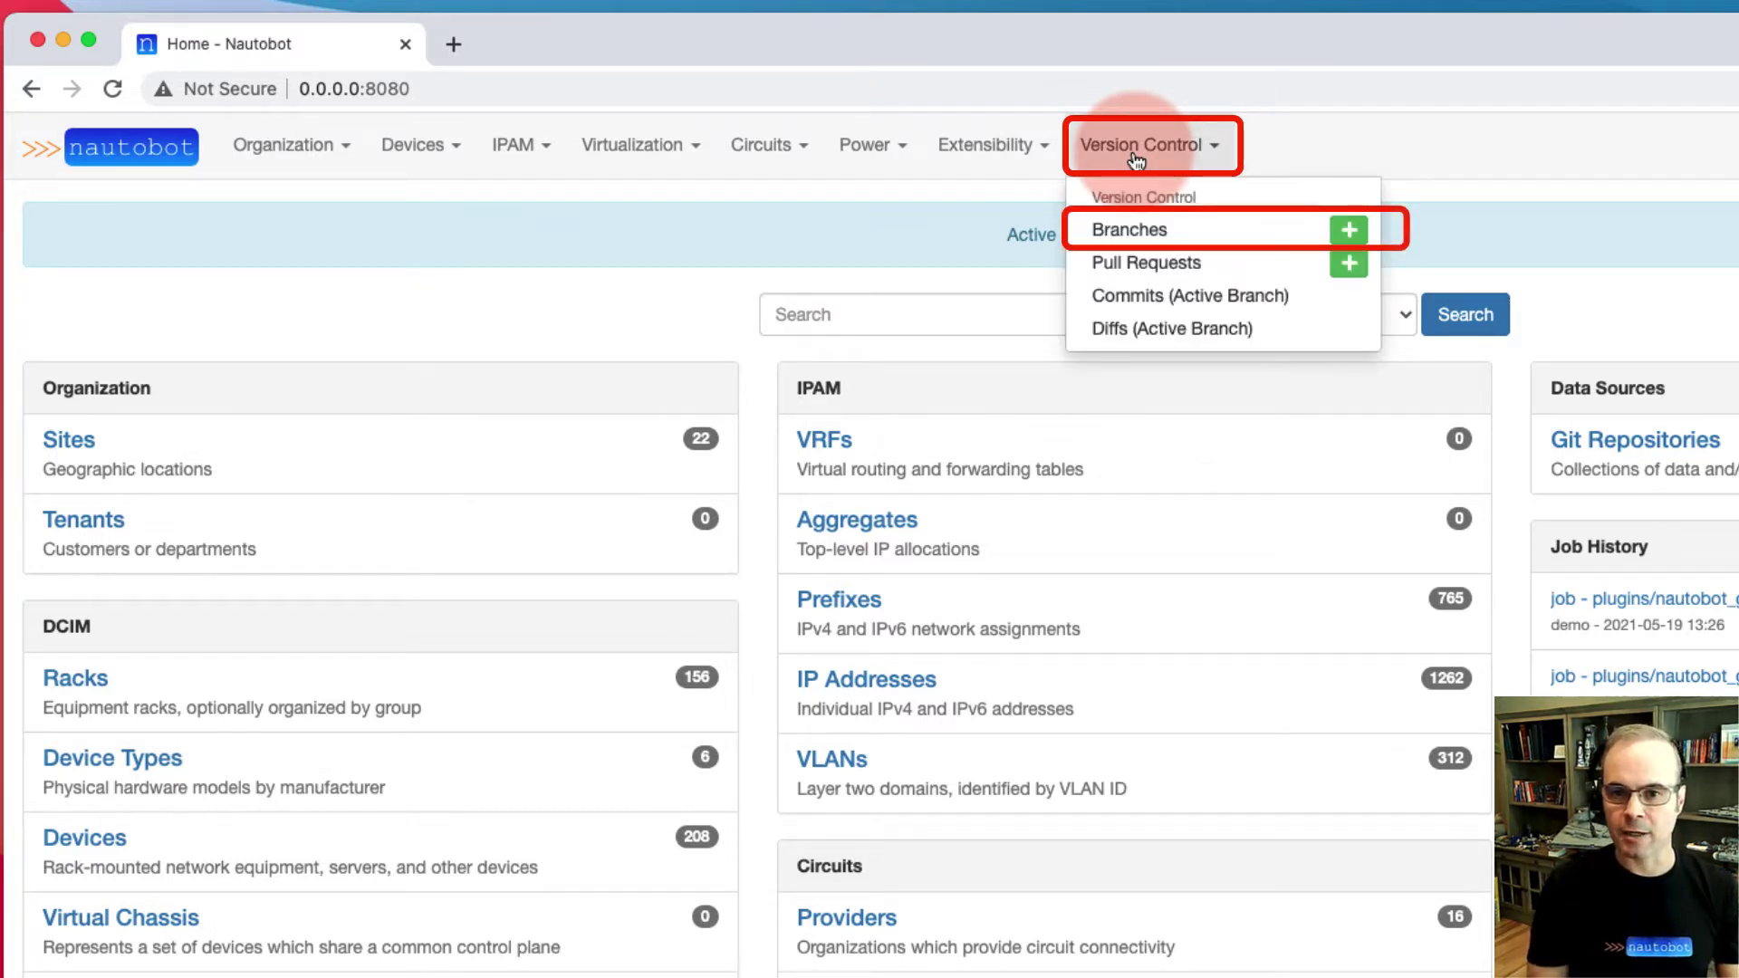
click(1127, 223)
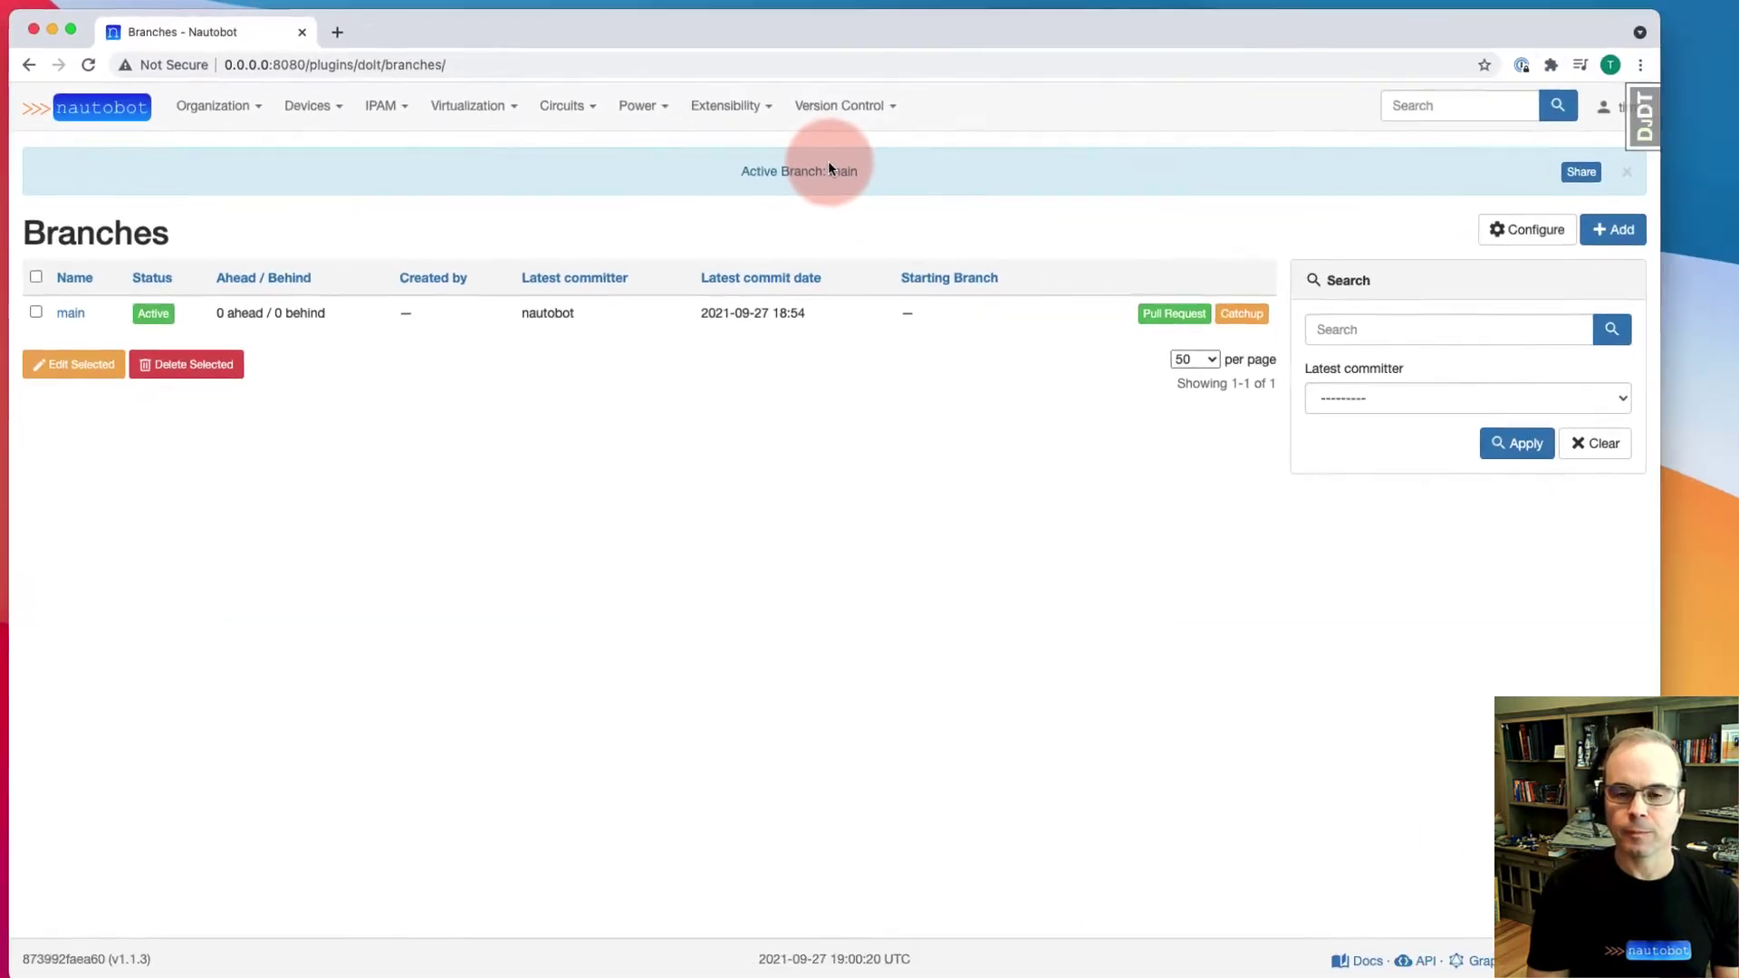
click(1577, 231)
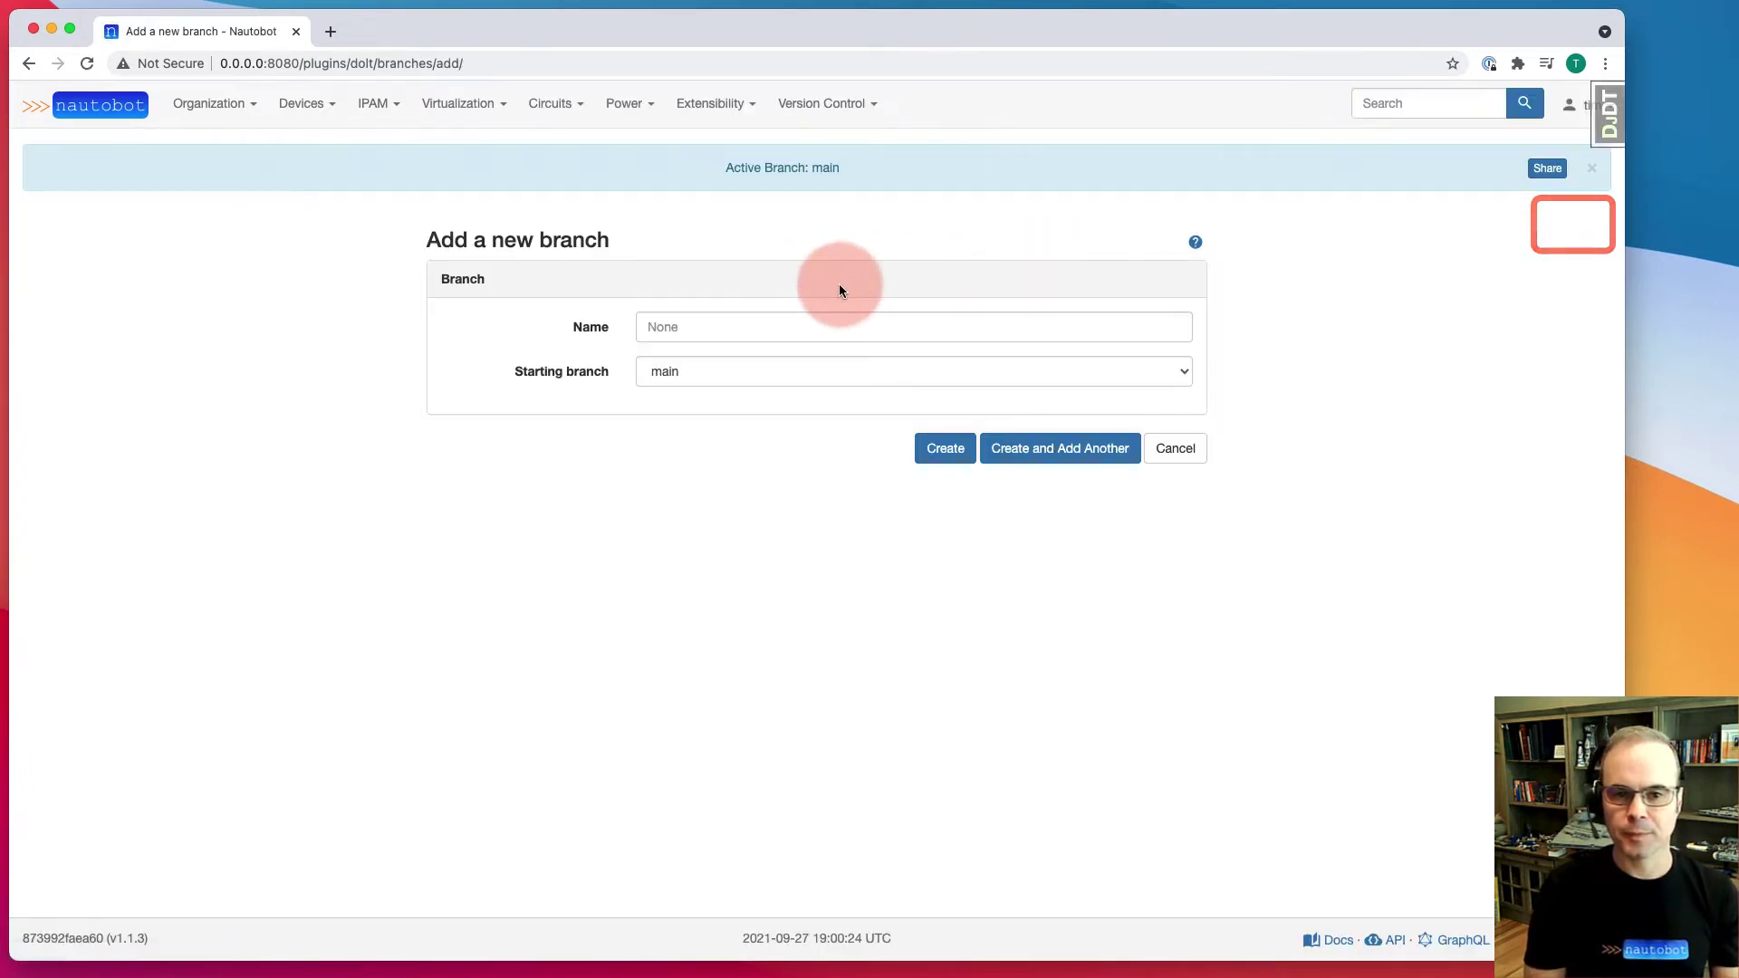
click(724, 326)
text(atl-ag)
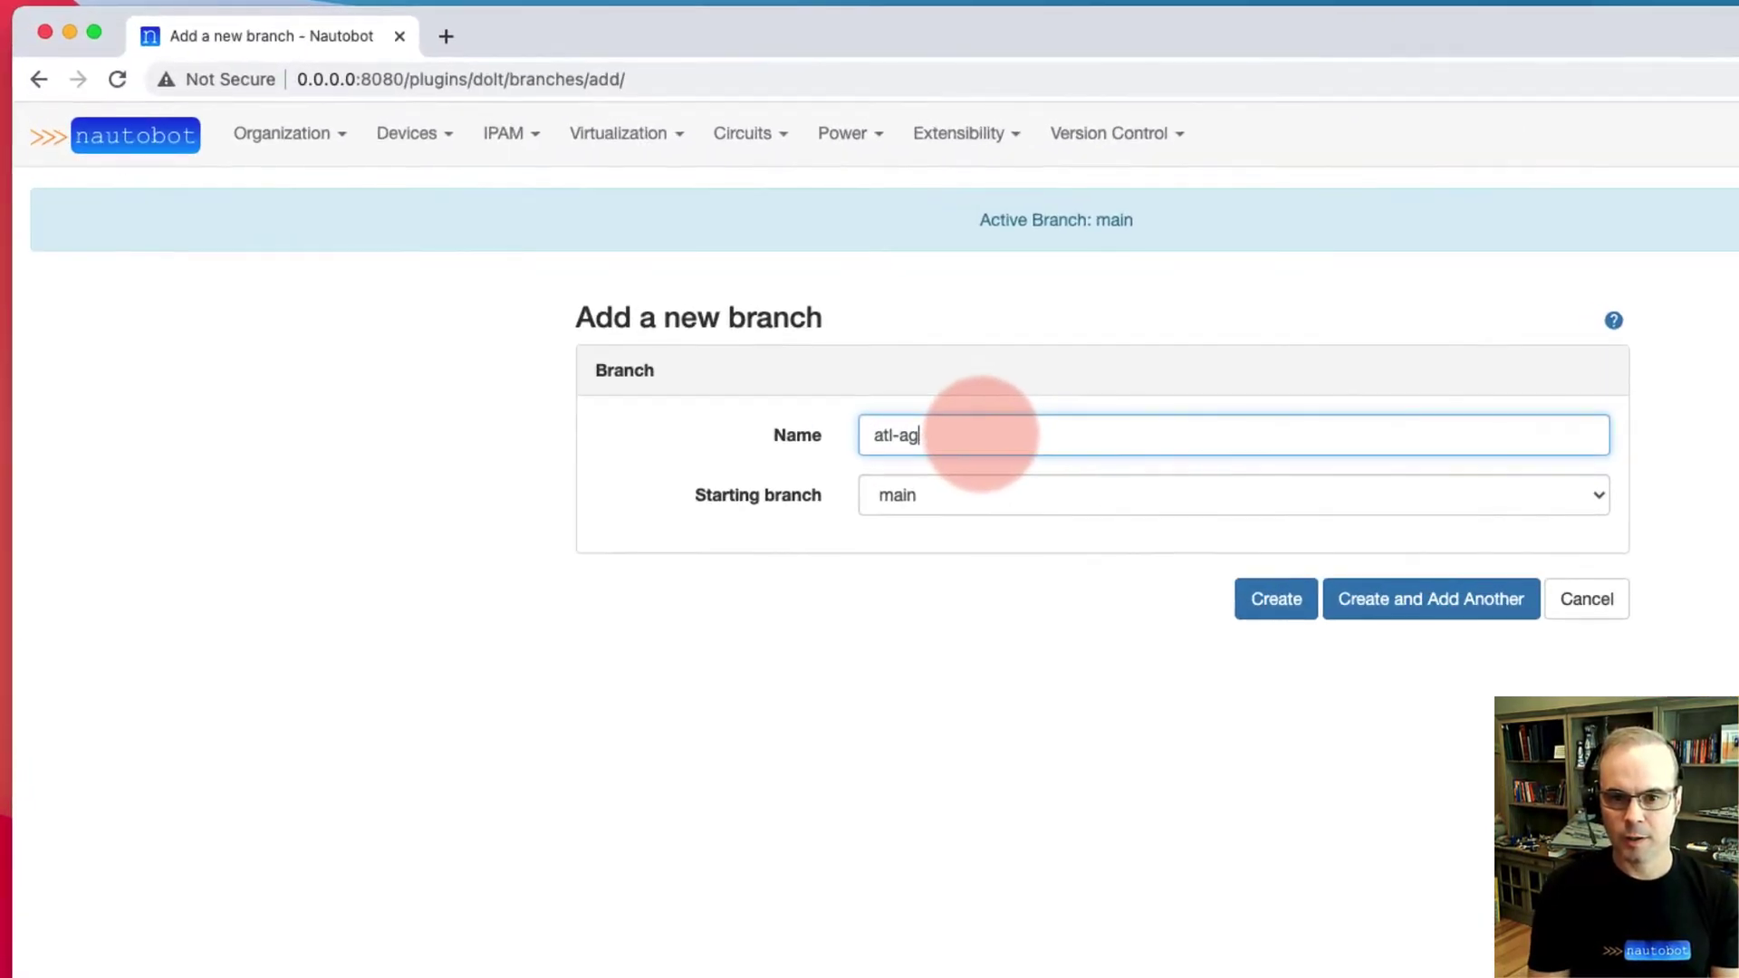
key(BackSpace)
key(BackSpace)
text(leaf)
text(-)
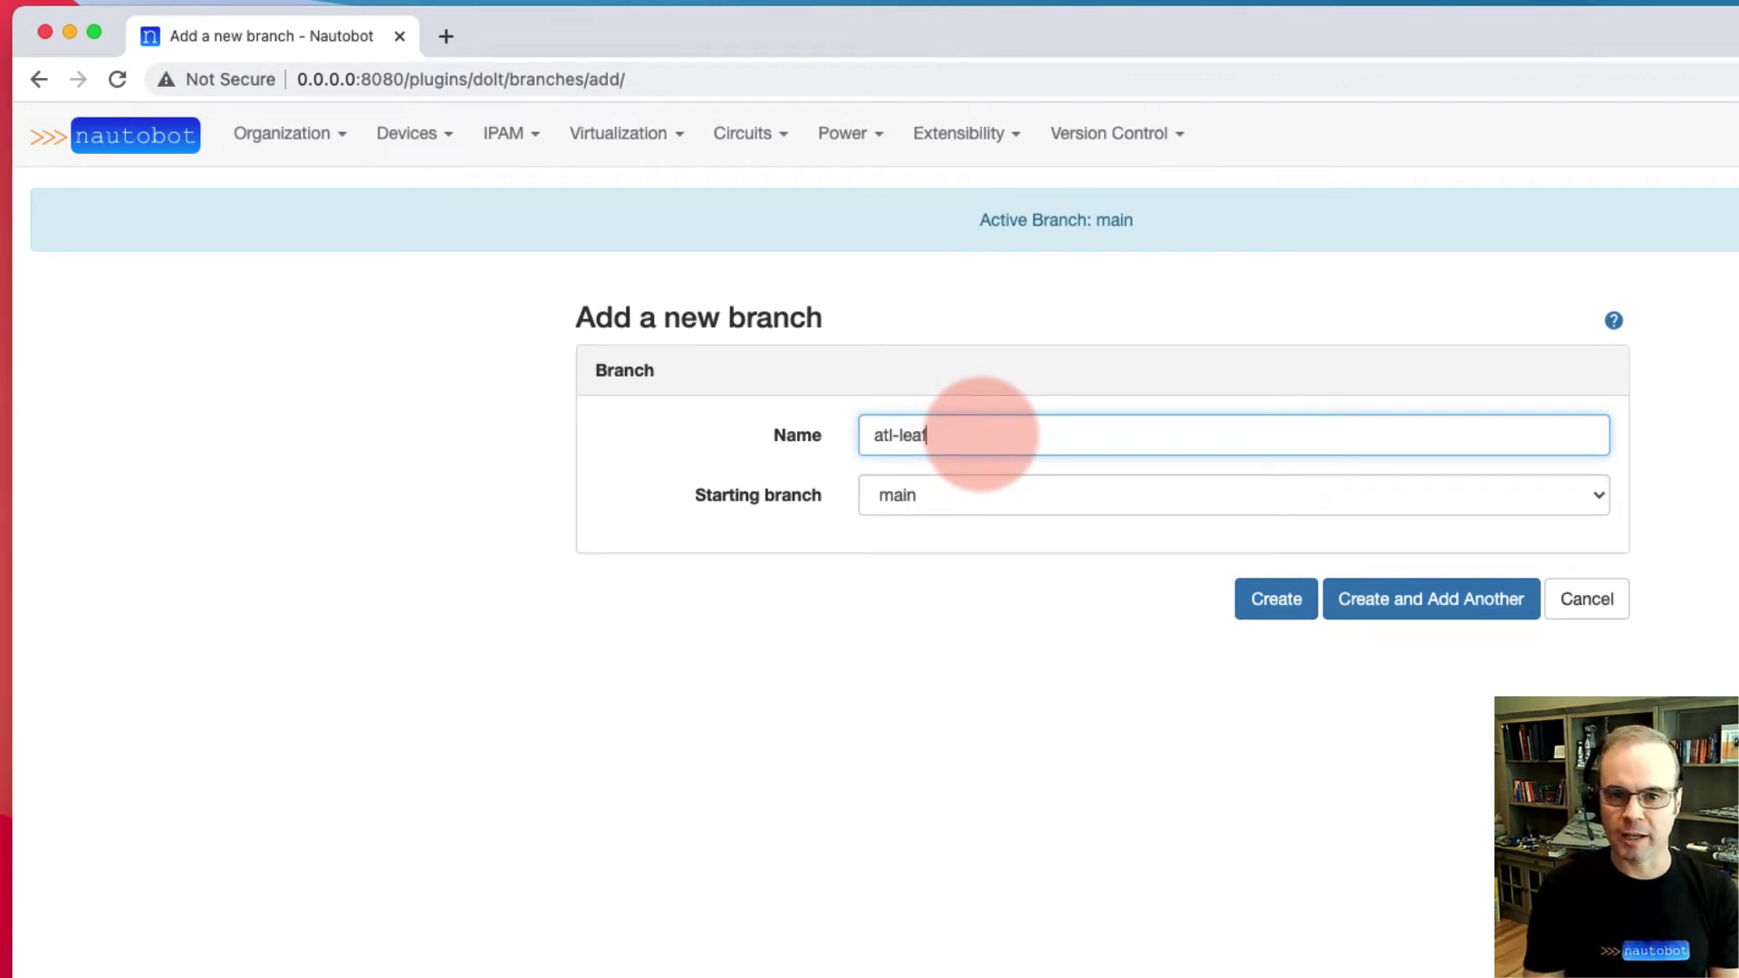
text(augment)
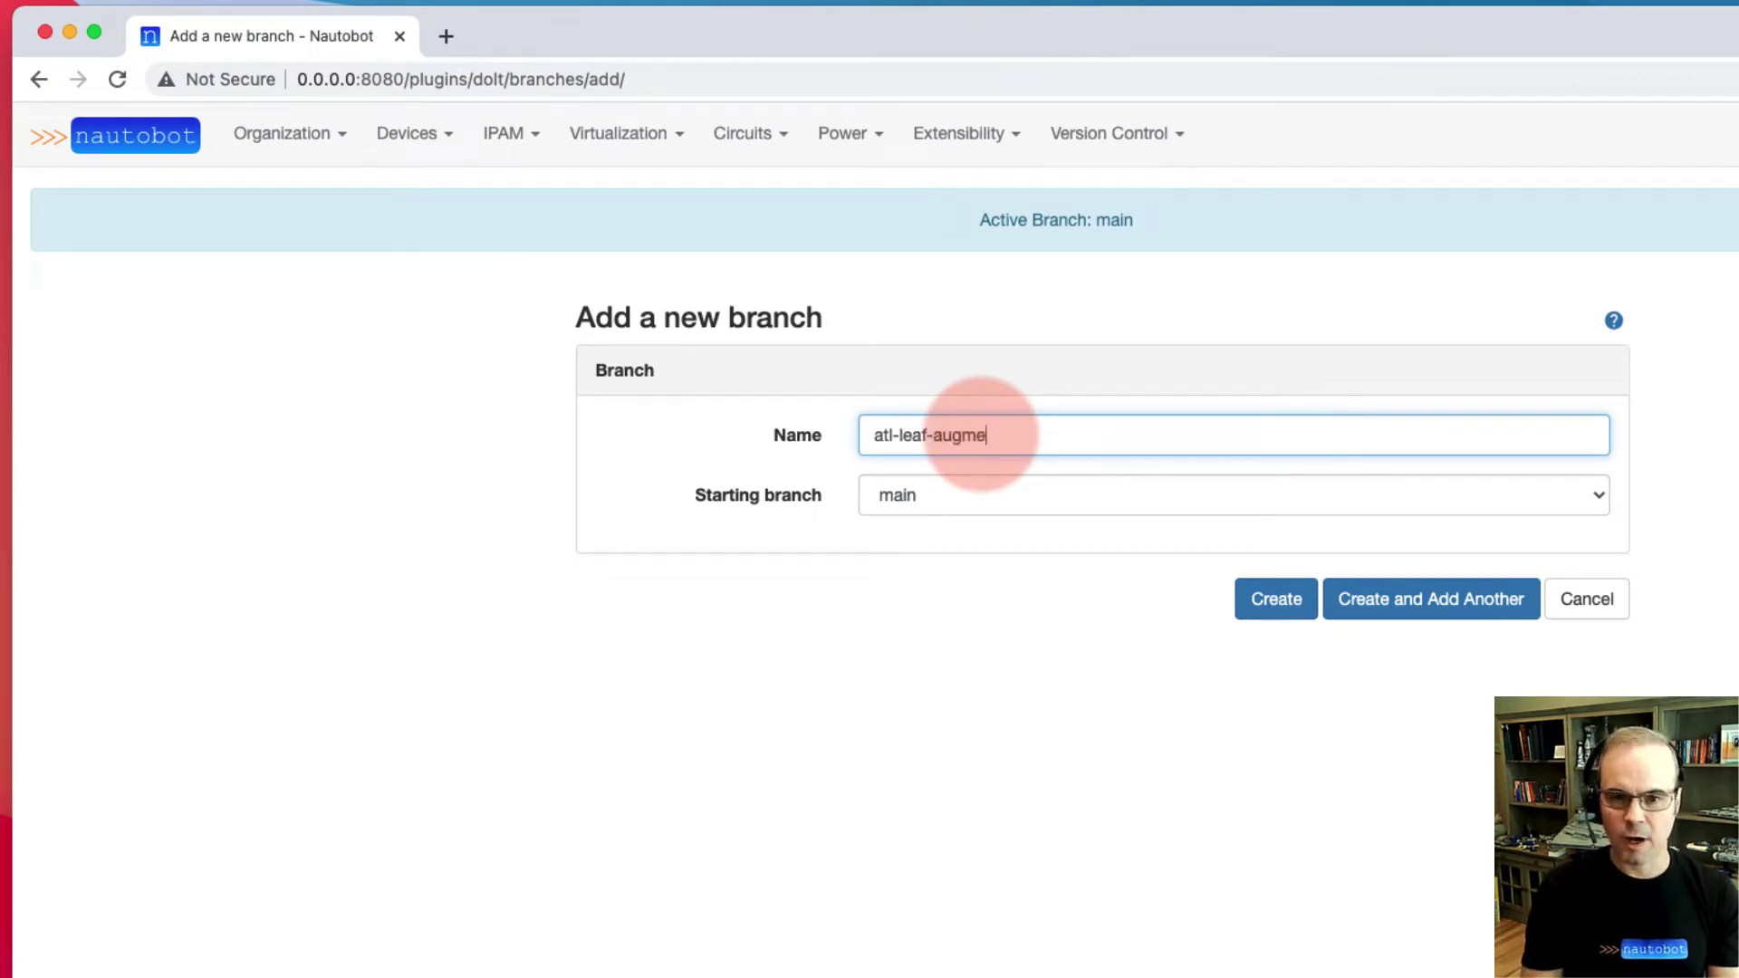
click(1309, 616)
click(1281, 613)
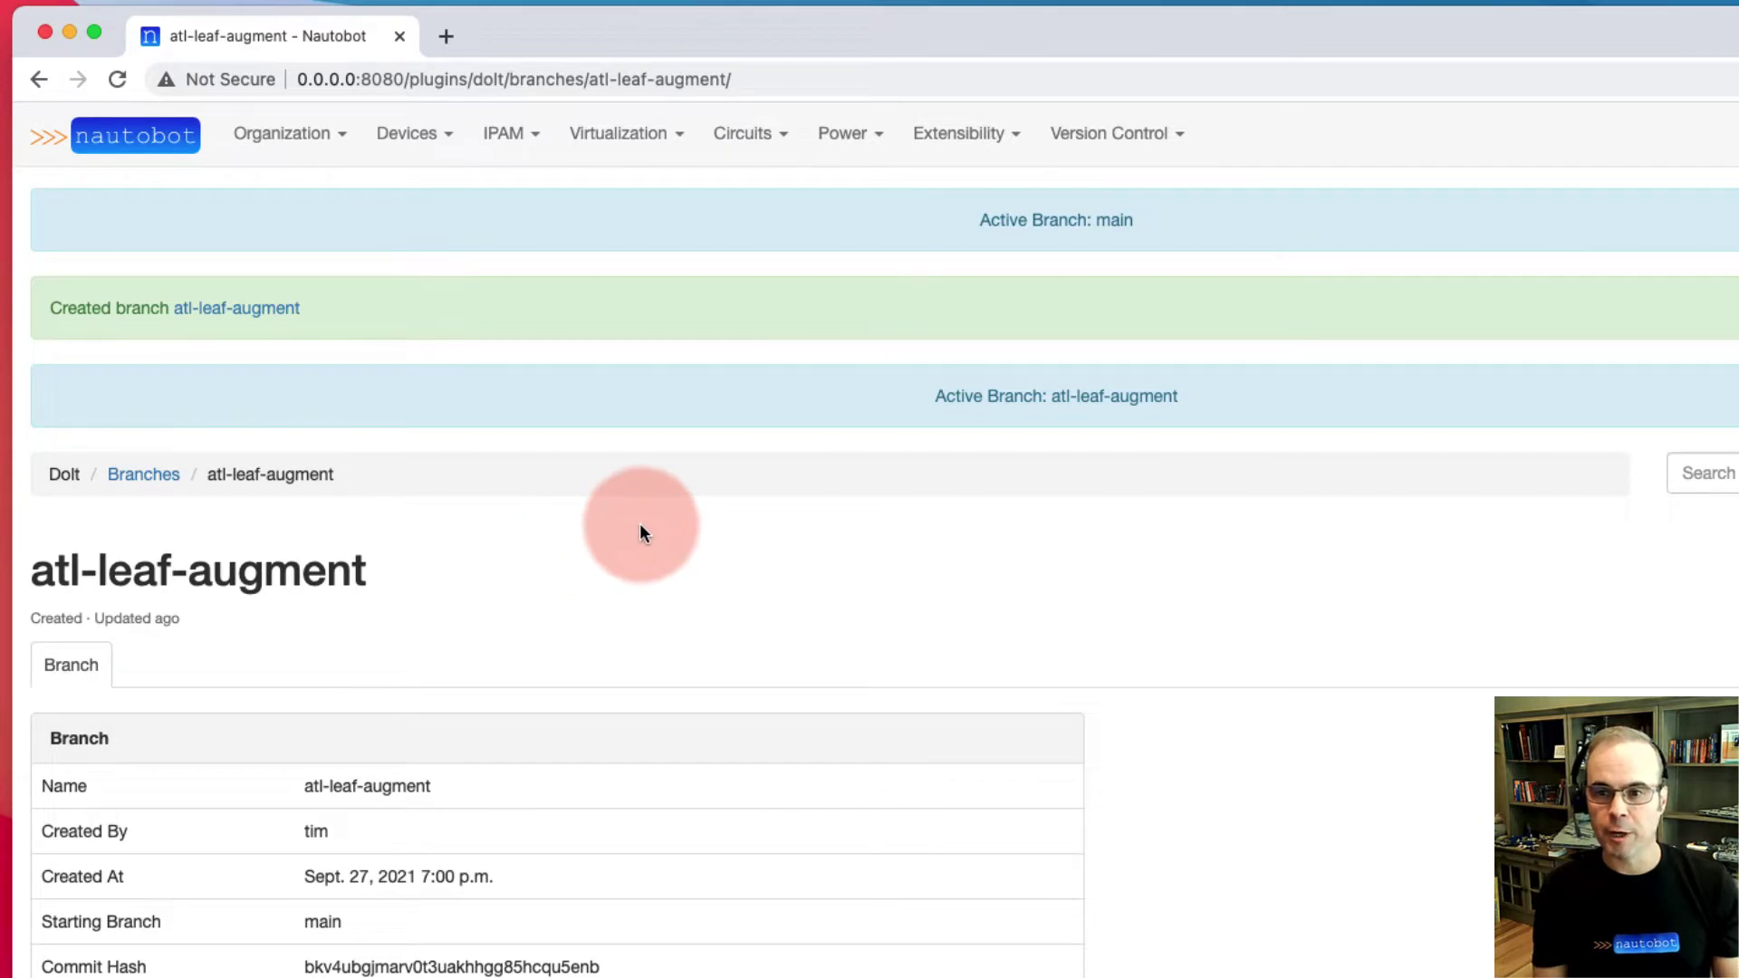
scroll(640, 526, down, 1)
scroll(639, 533, down, 3)
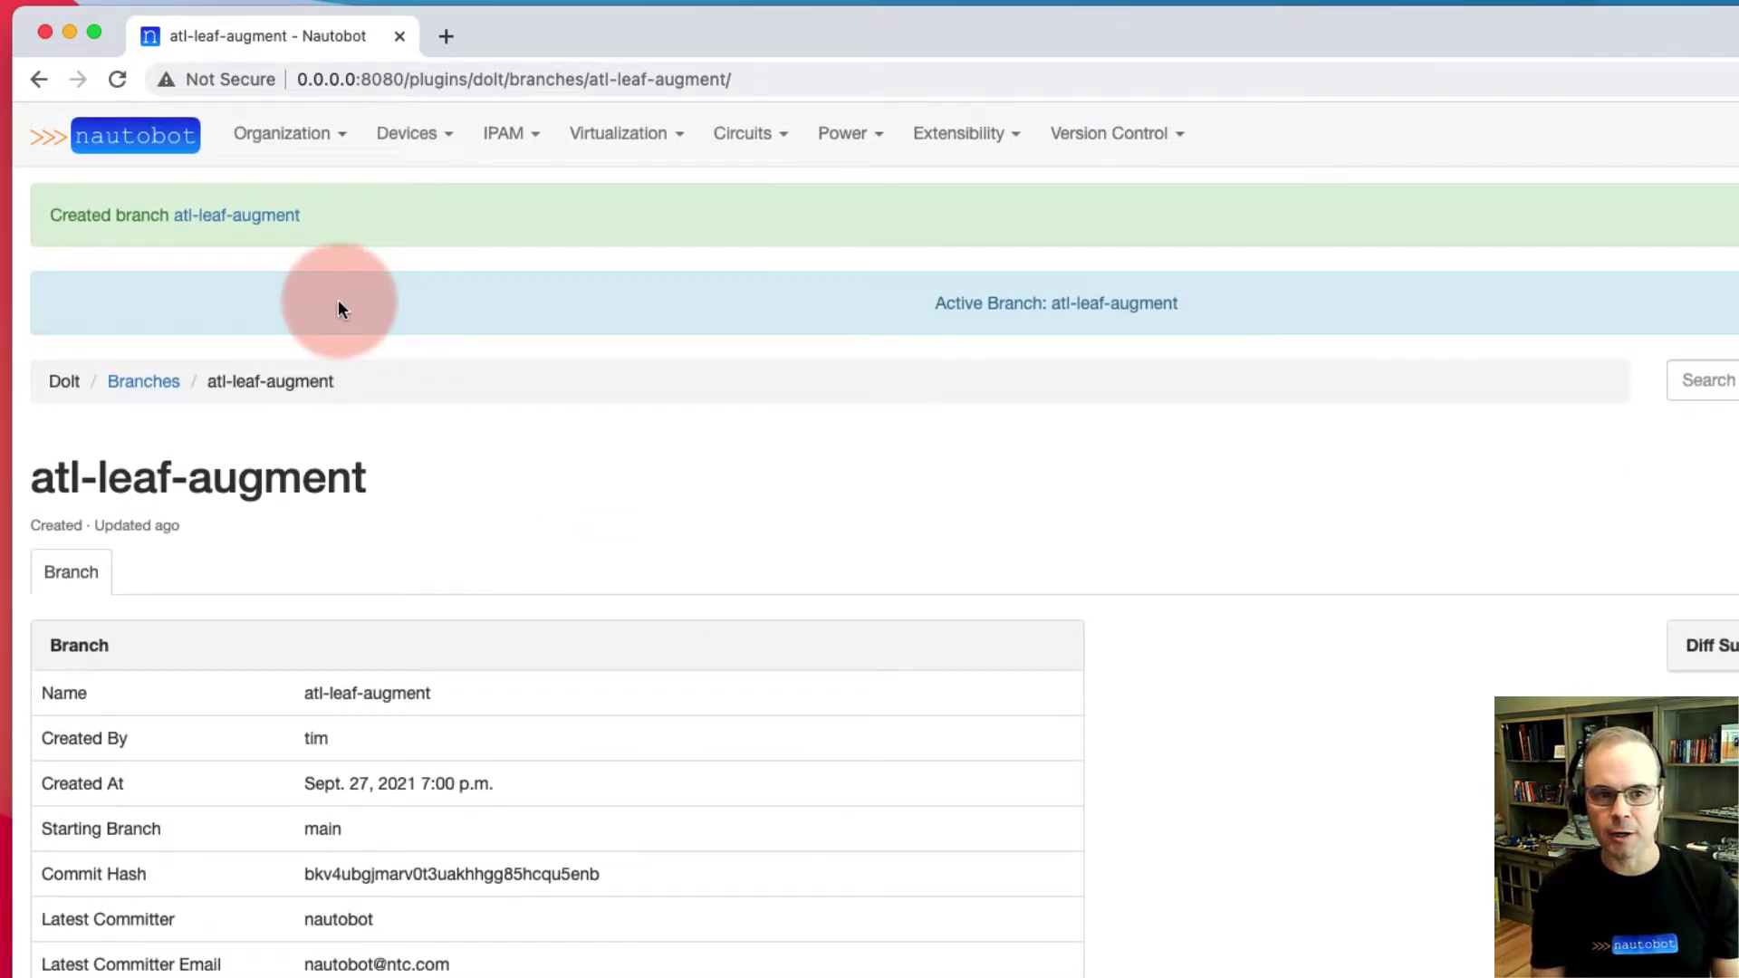
drag(934, 302, 1186, 302)
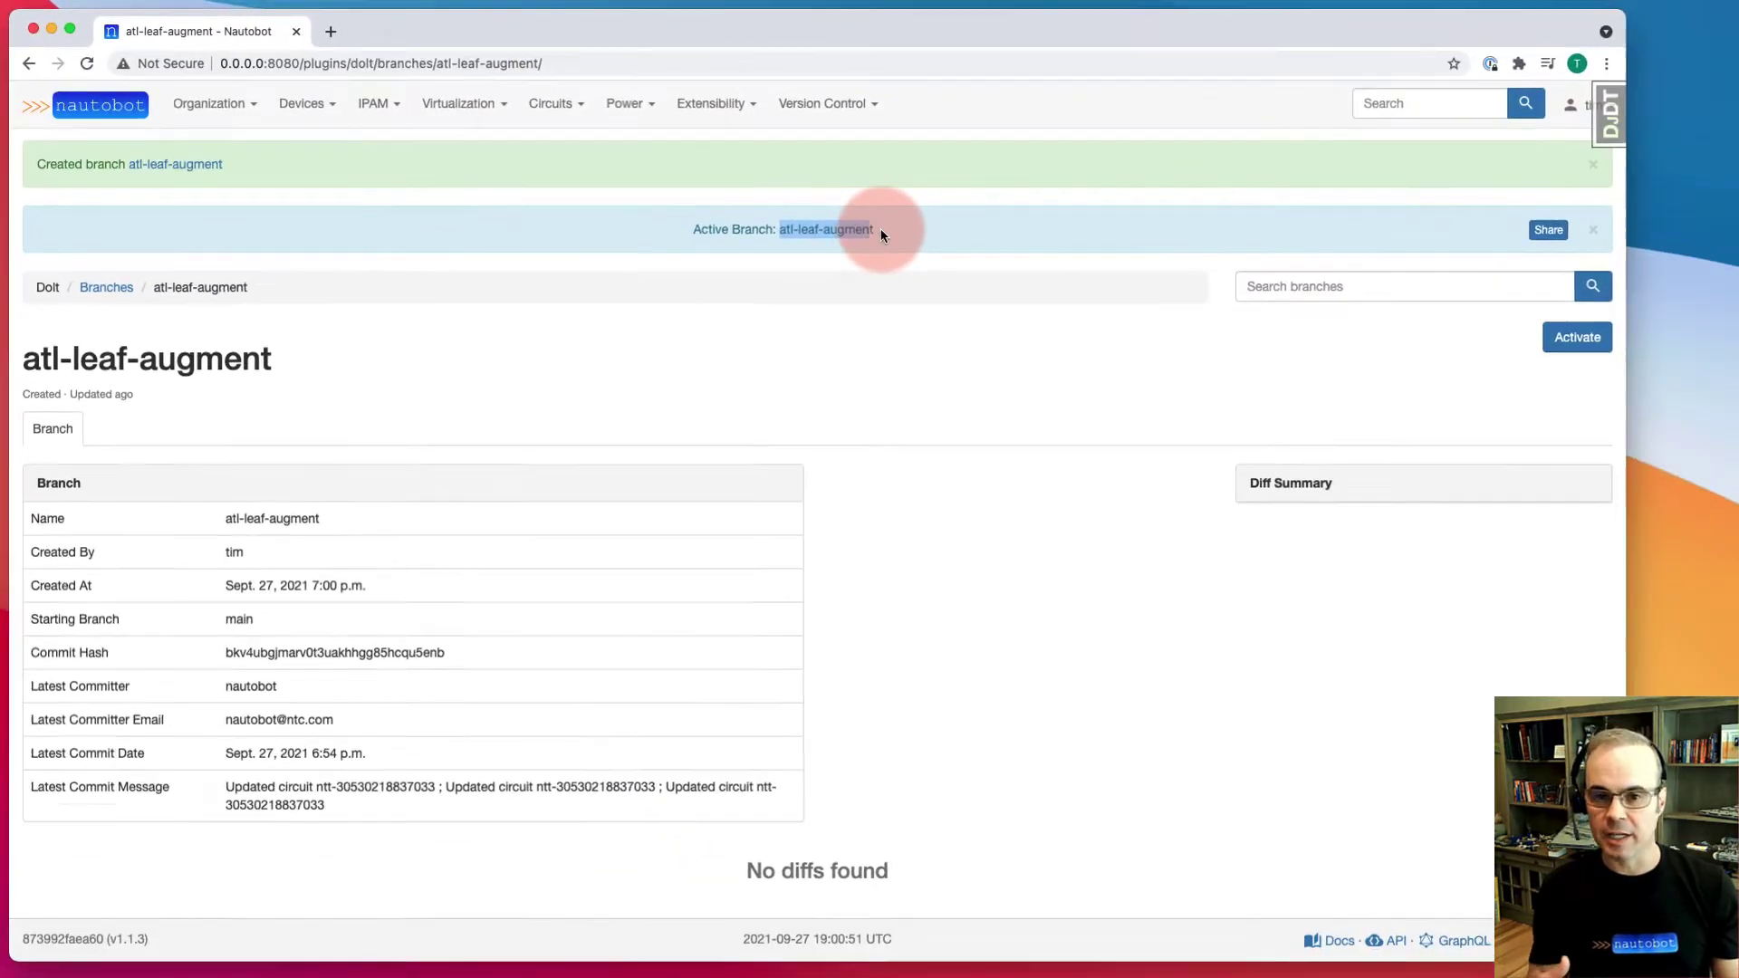
click(880, 233)
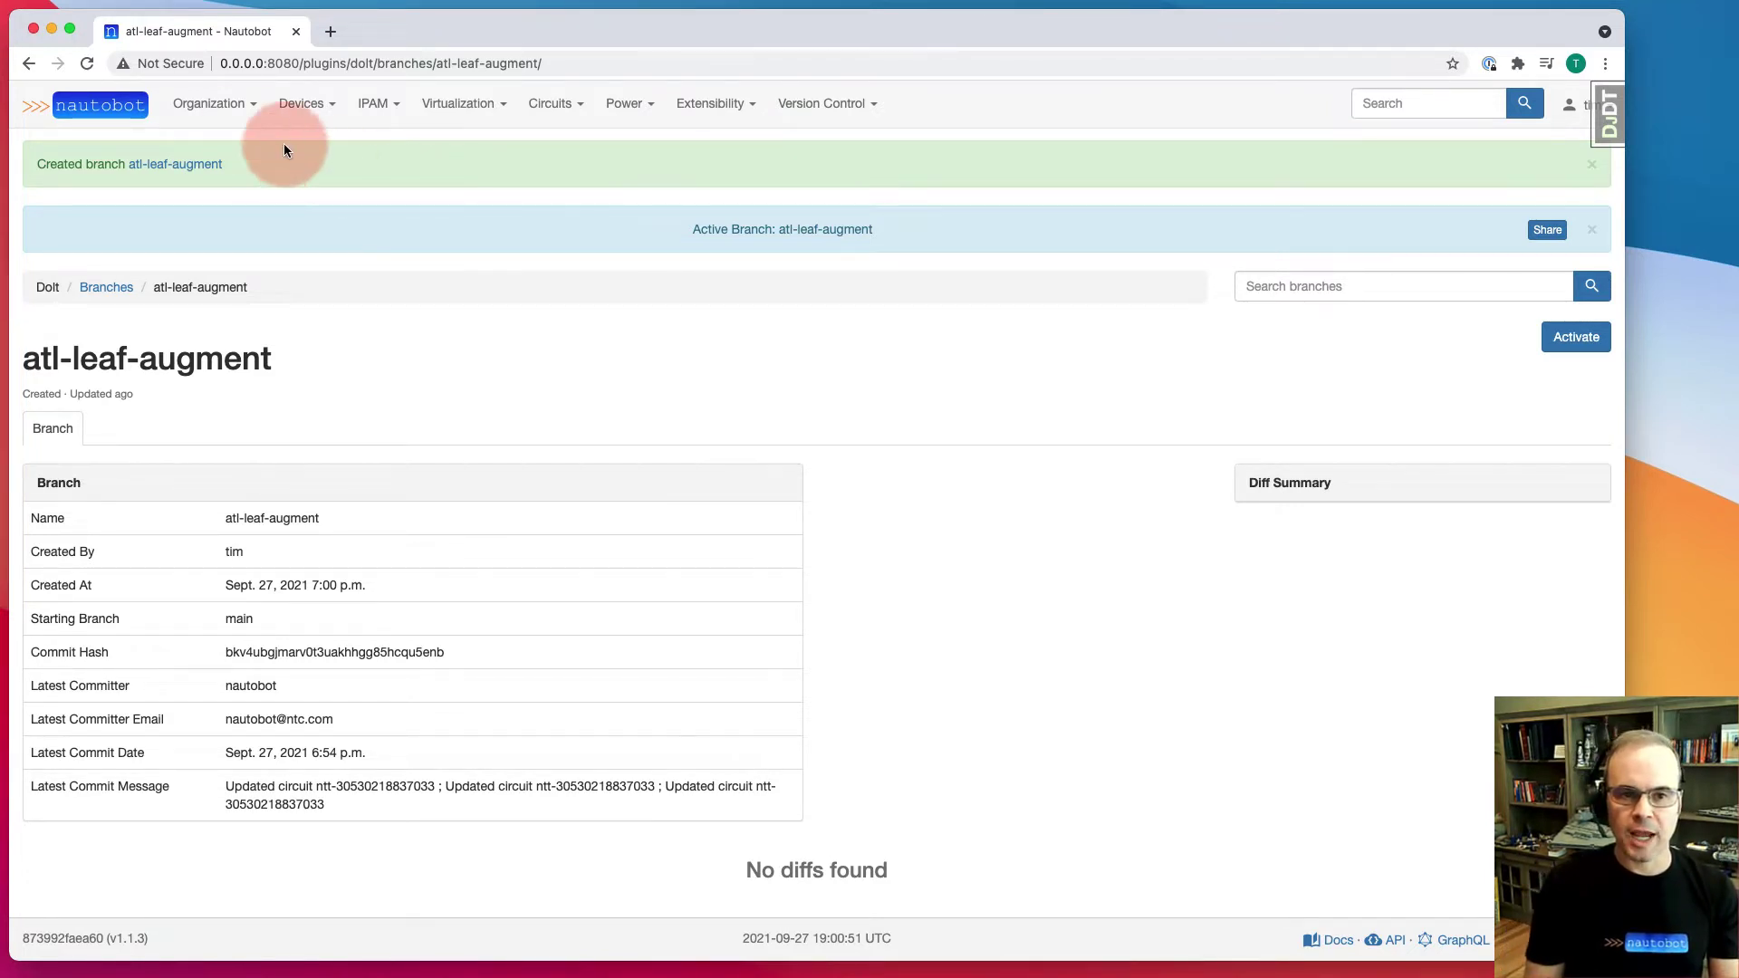
Open the atl site from the sites list and display its devices
click(205, 109)
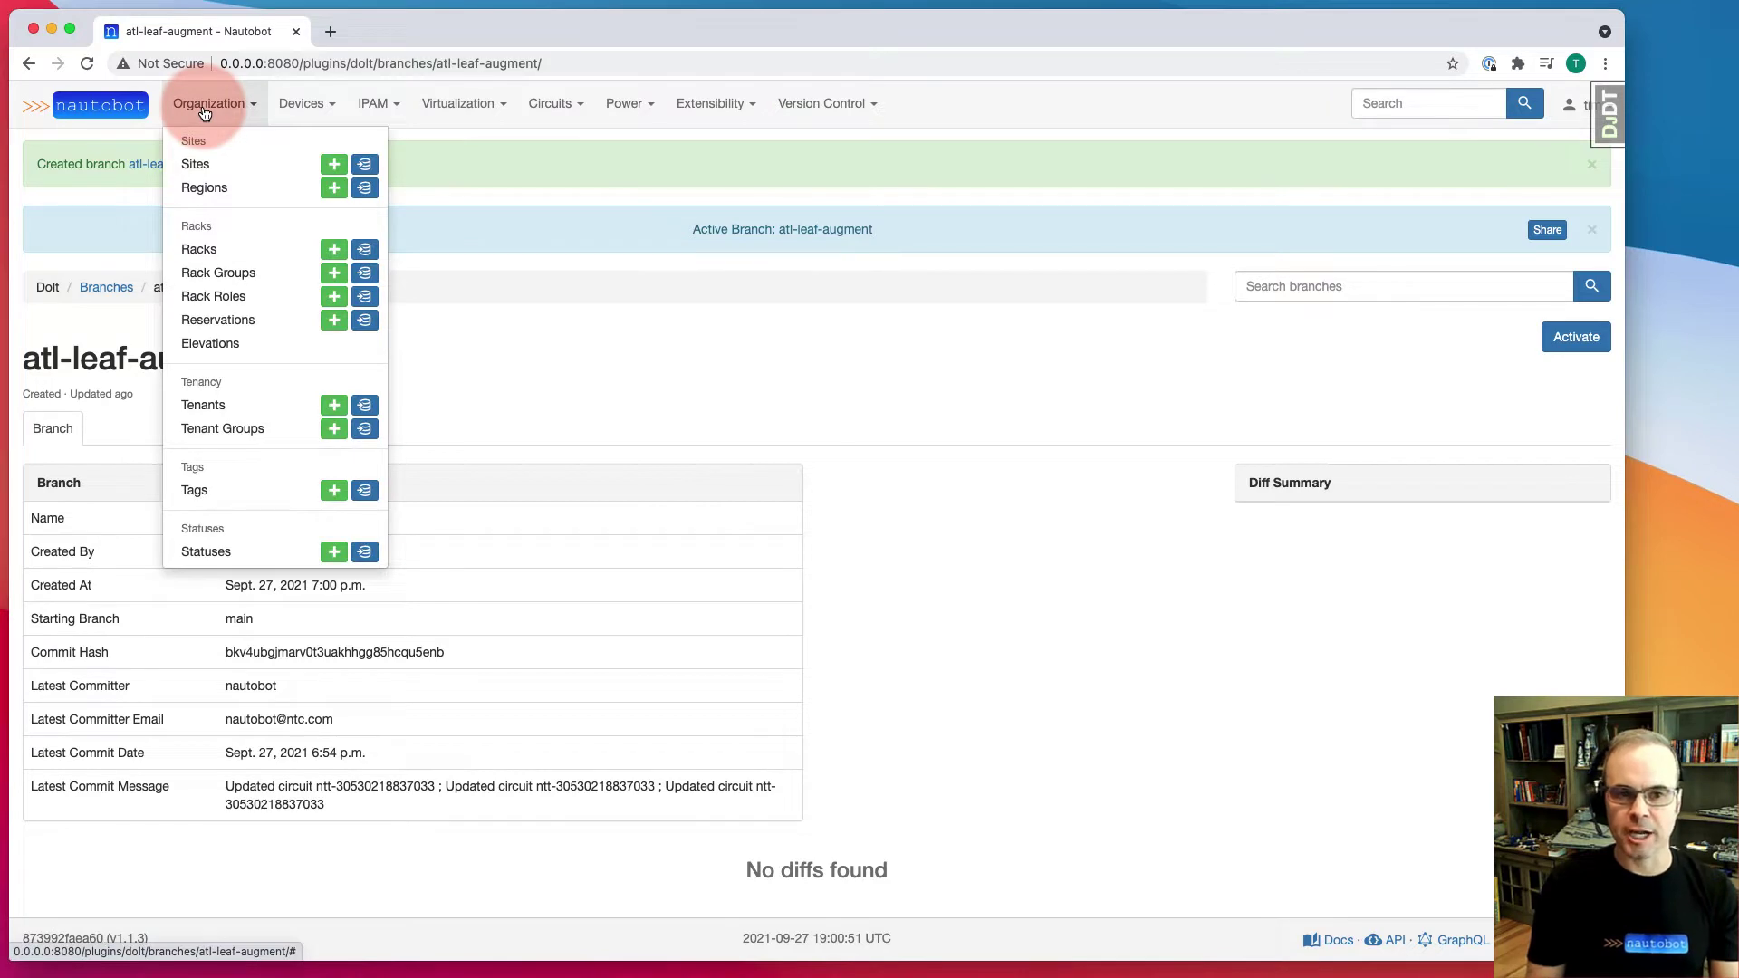
click(193, 170)
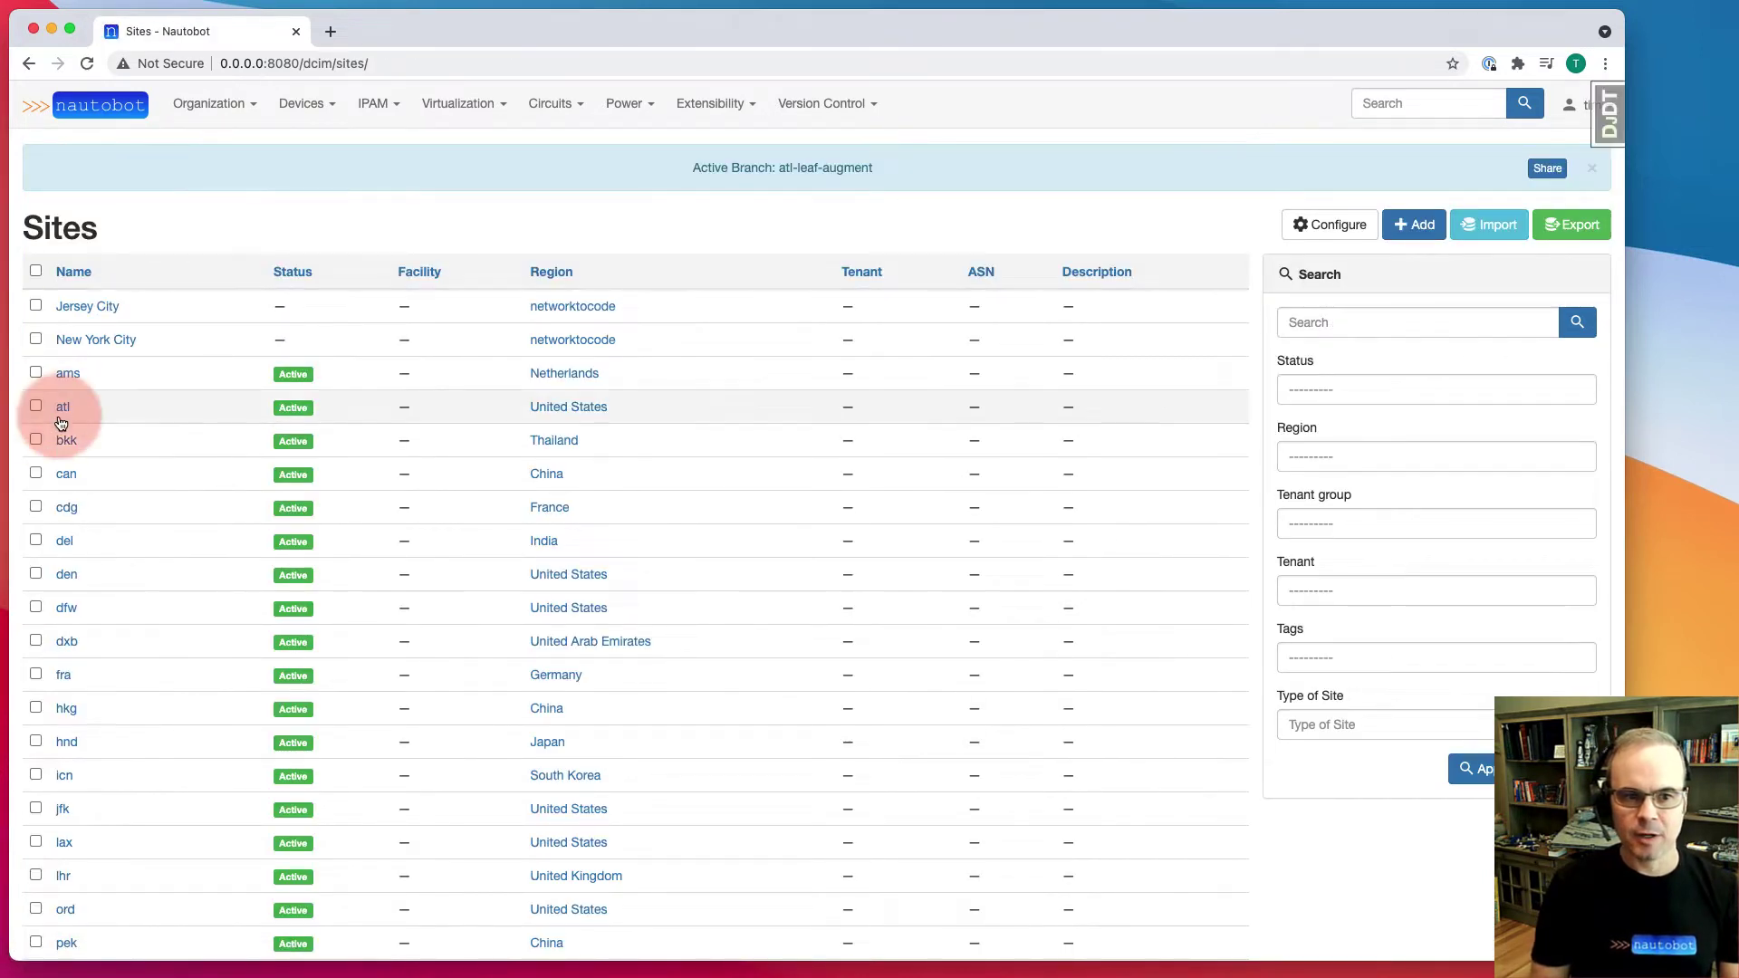
click(63, 408)
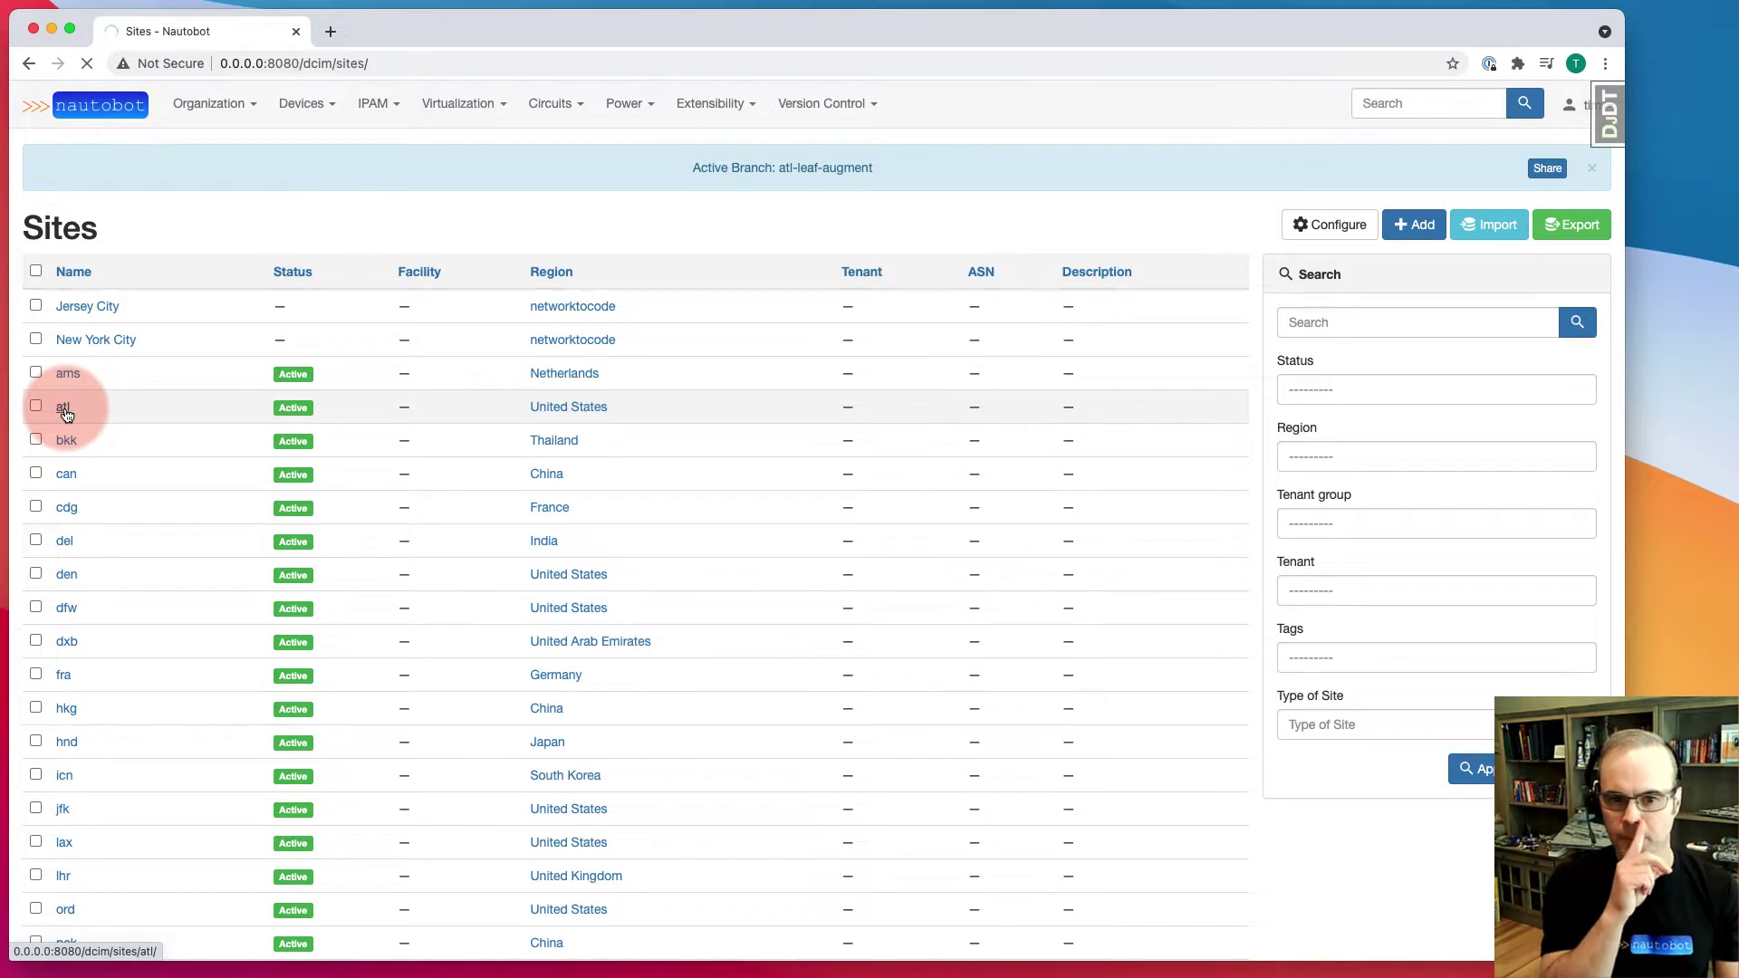
click(1284, 480)
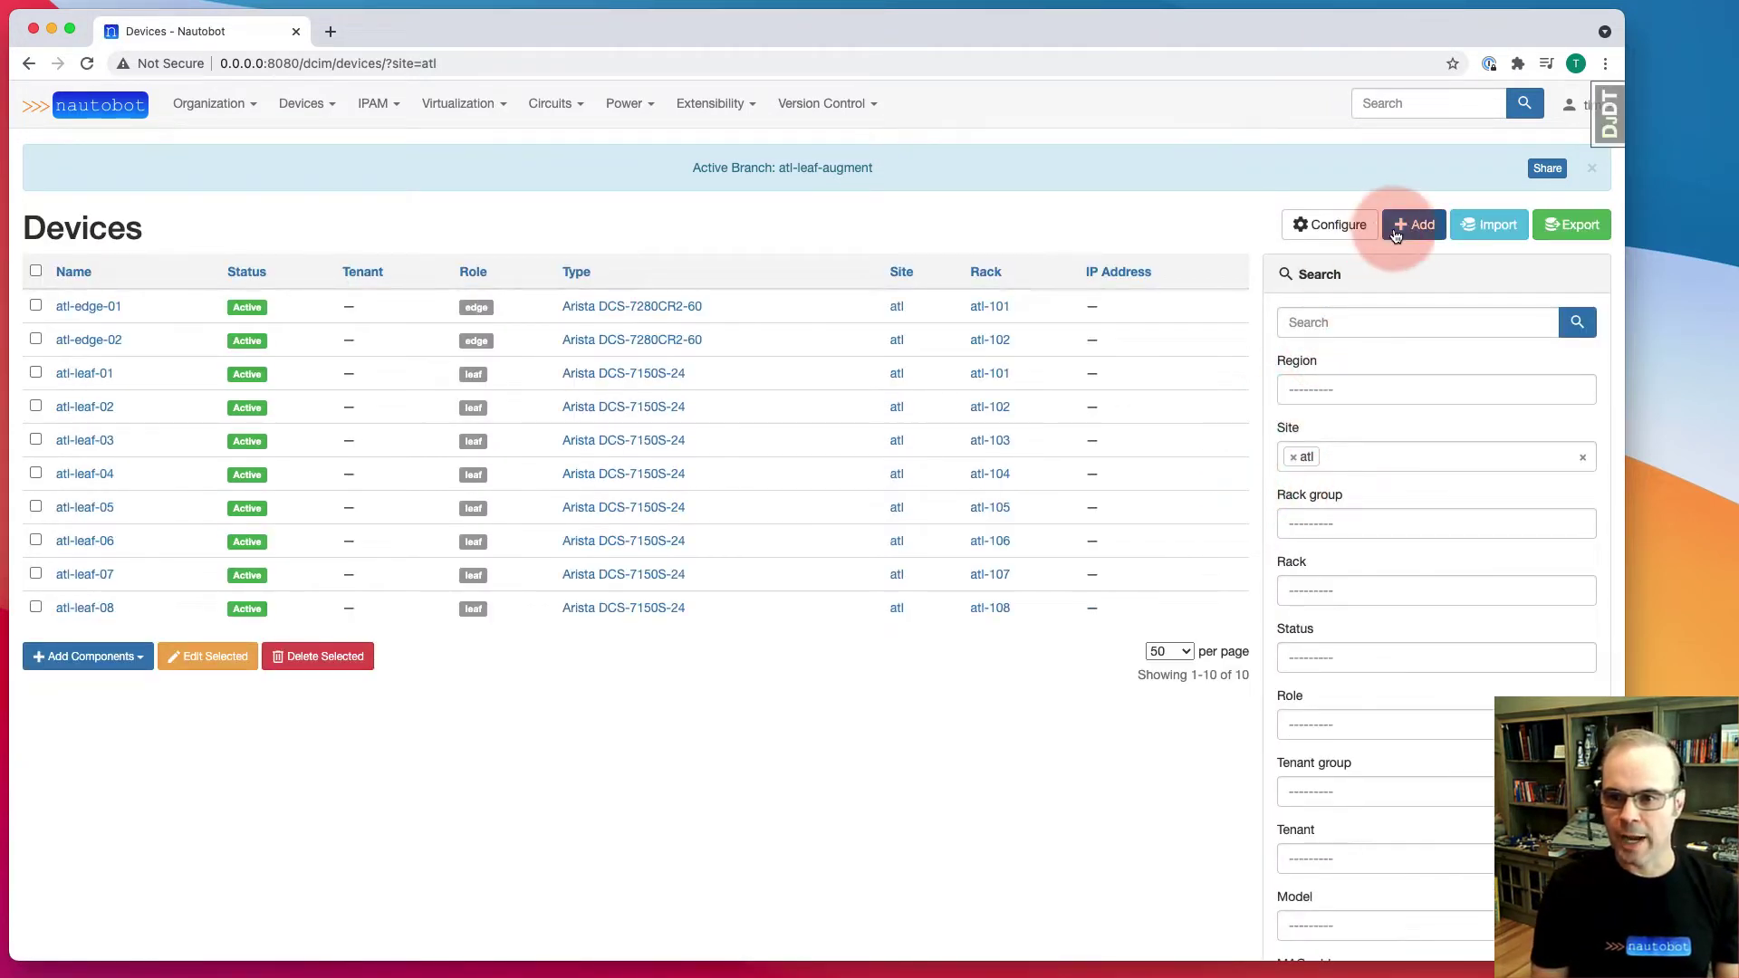
Start a new device named atl-leaf-09 and set its device role to spine
click(1401, 234)
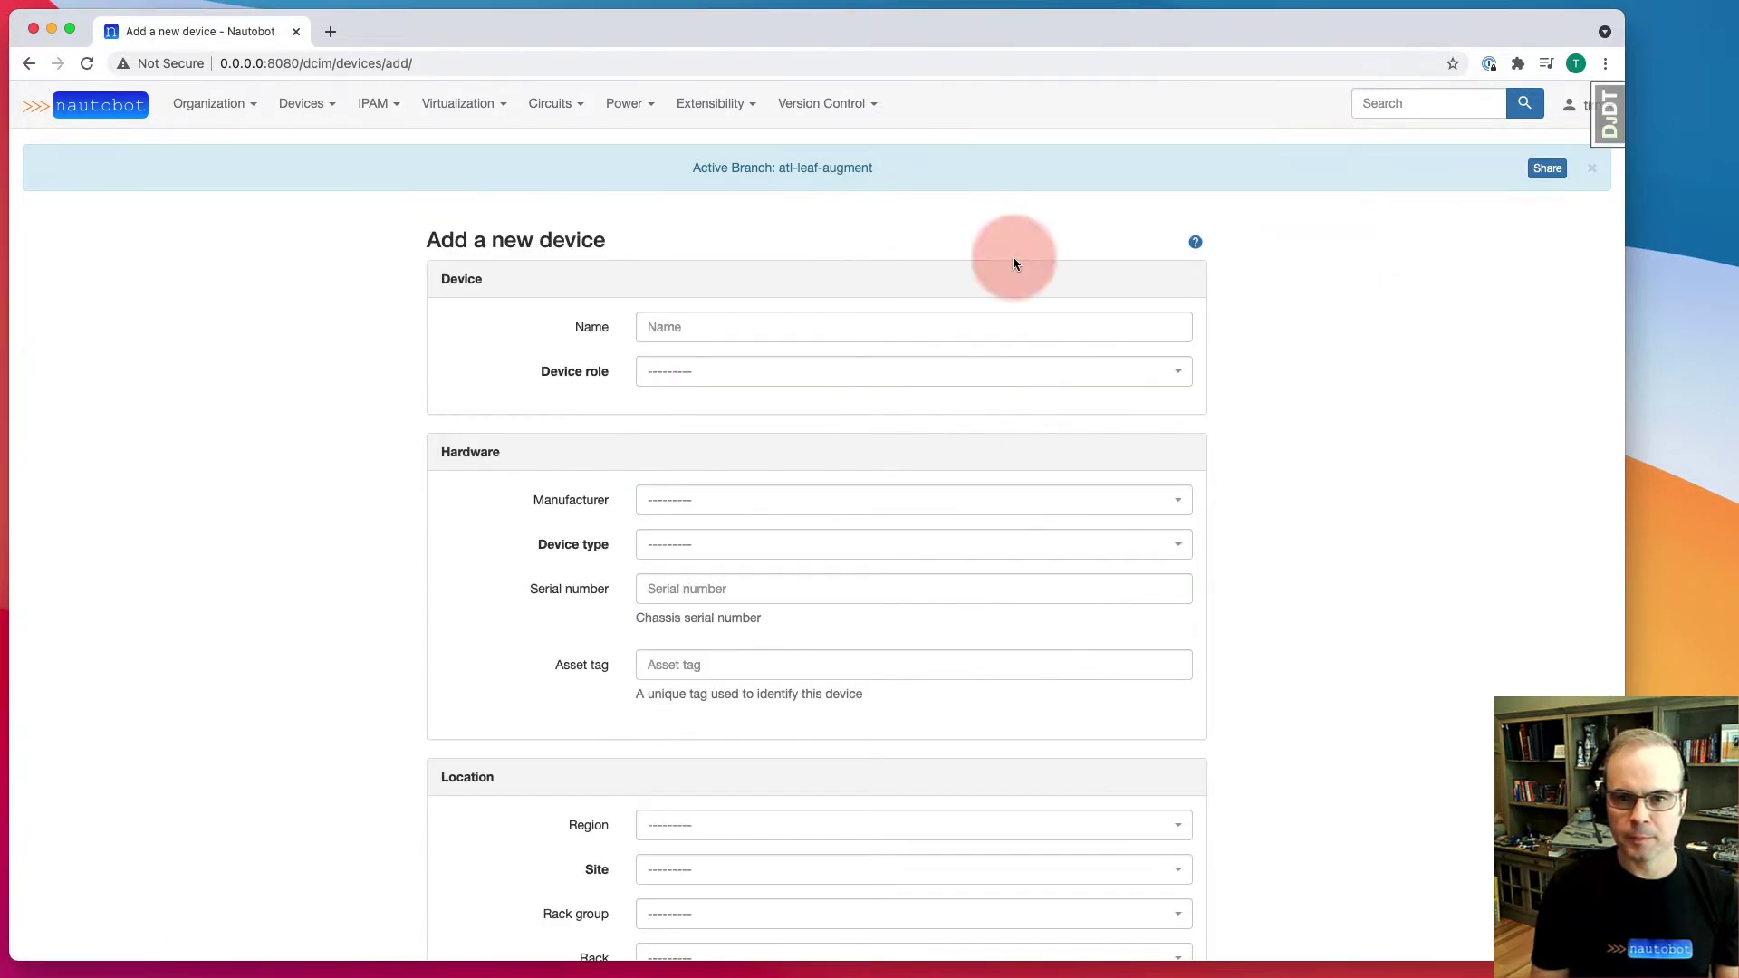
click(663, 331)
text(atl-leaf-09)
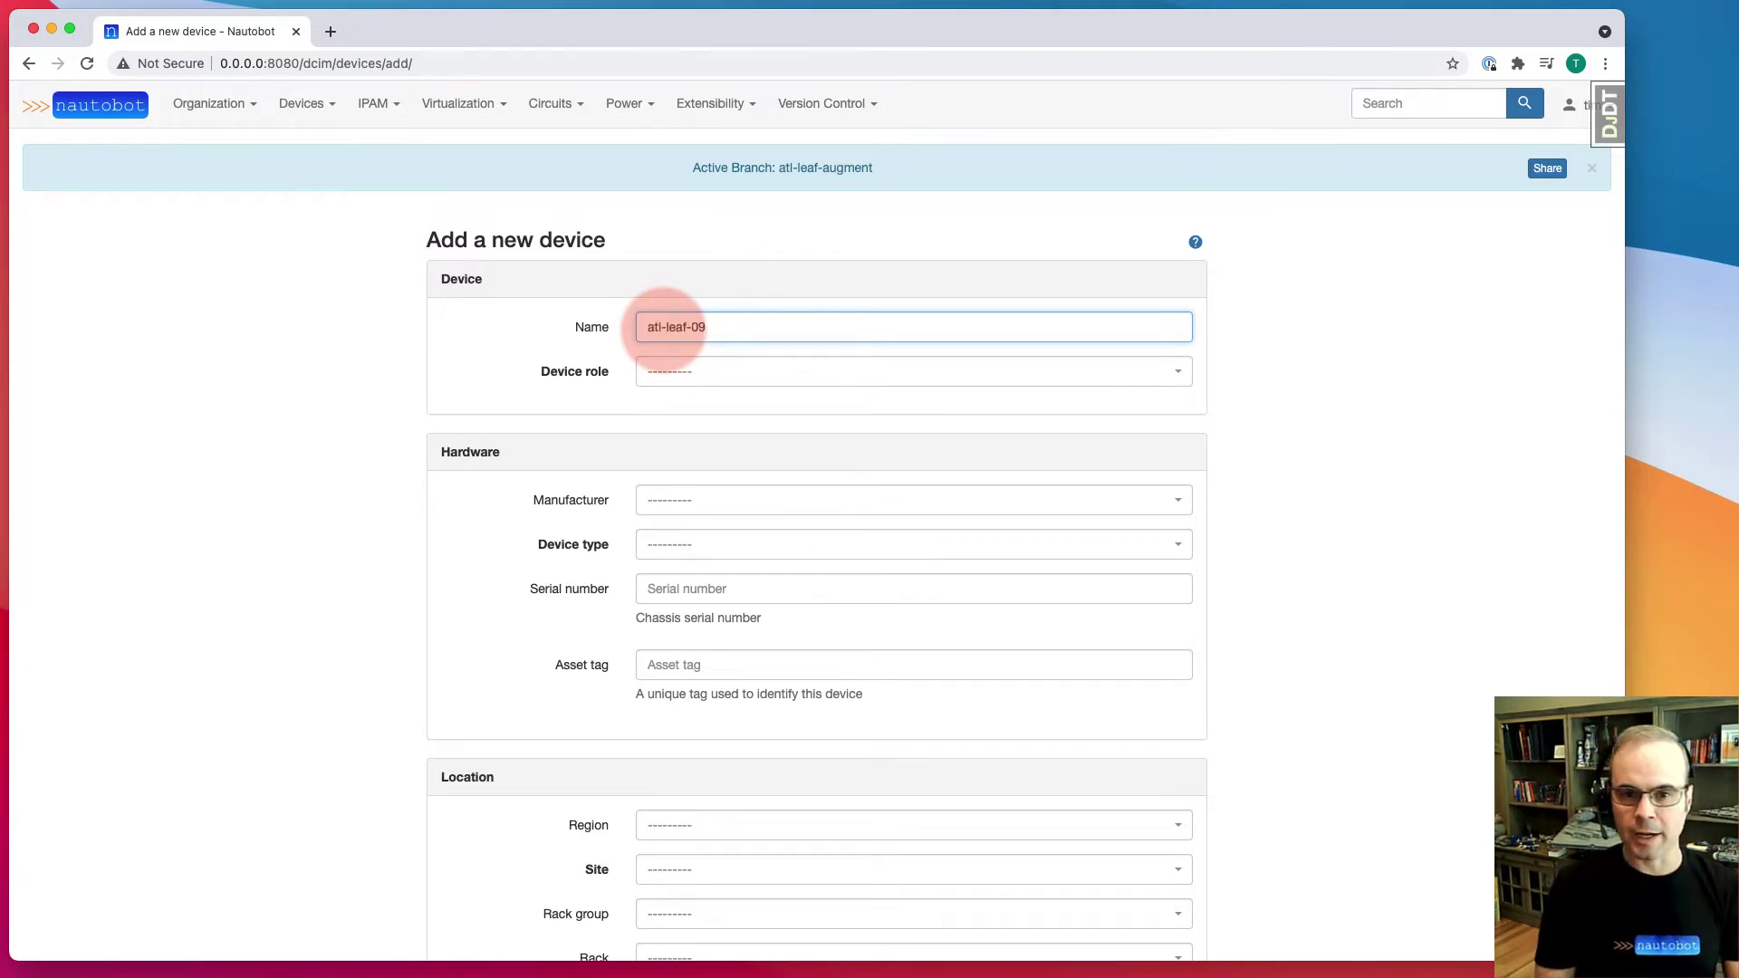
click(659, 371)
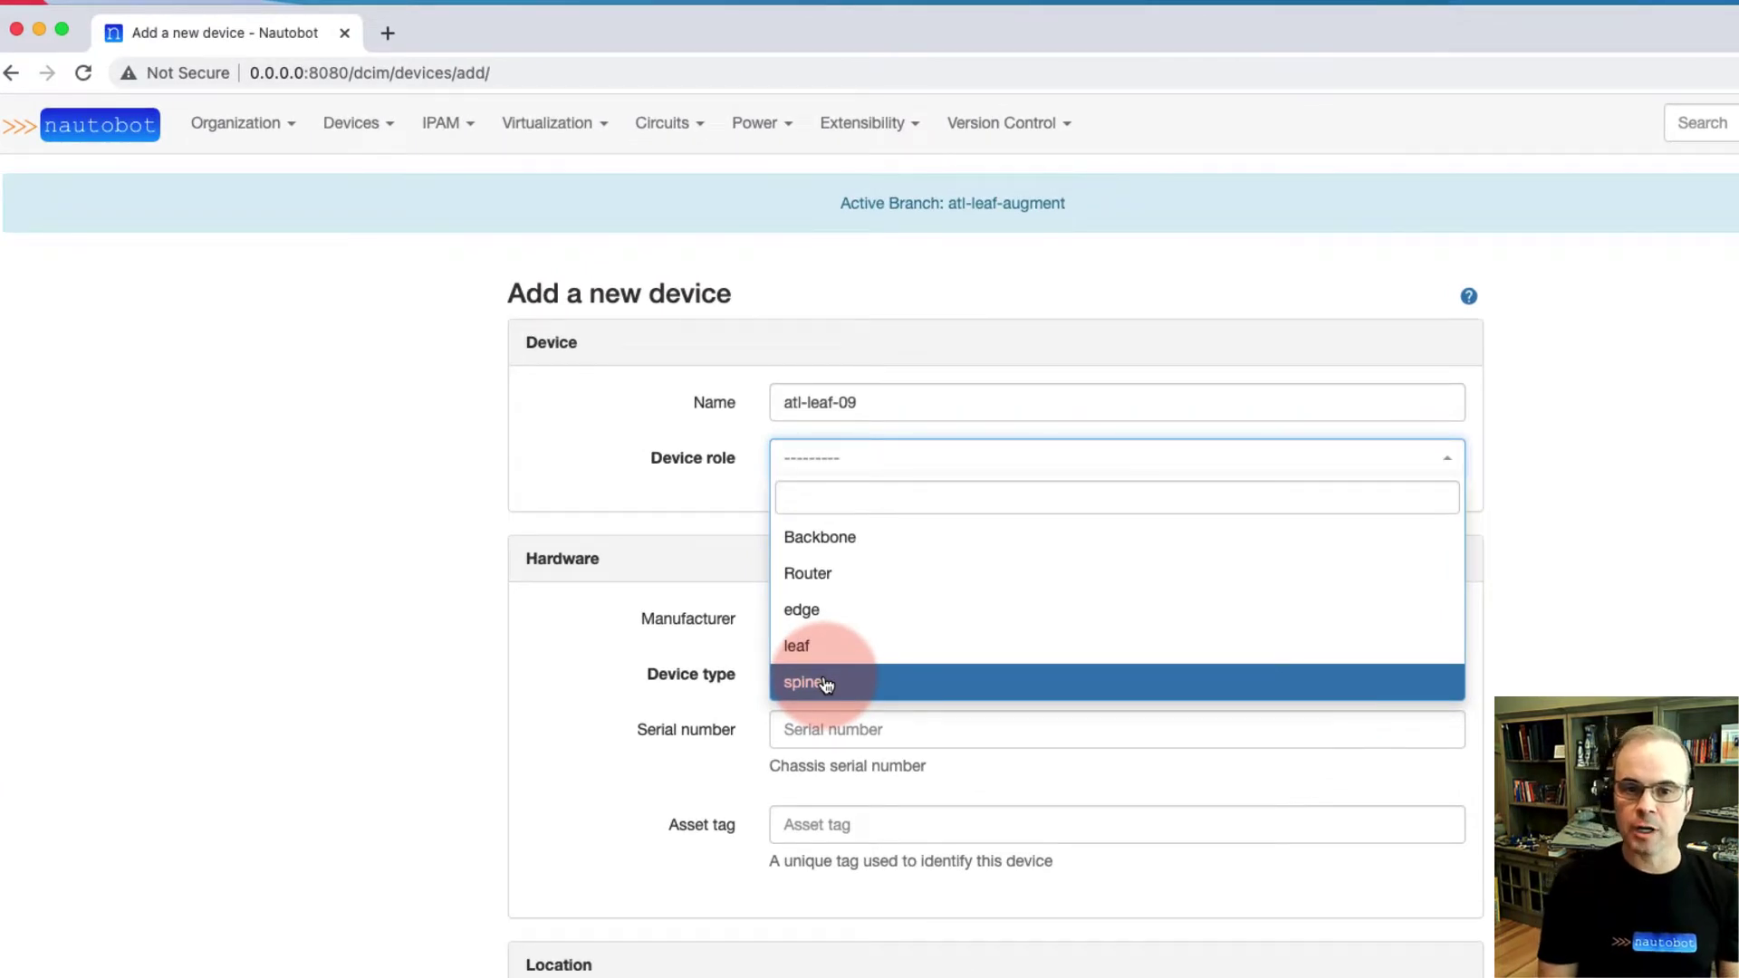
click(824, 682)
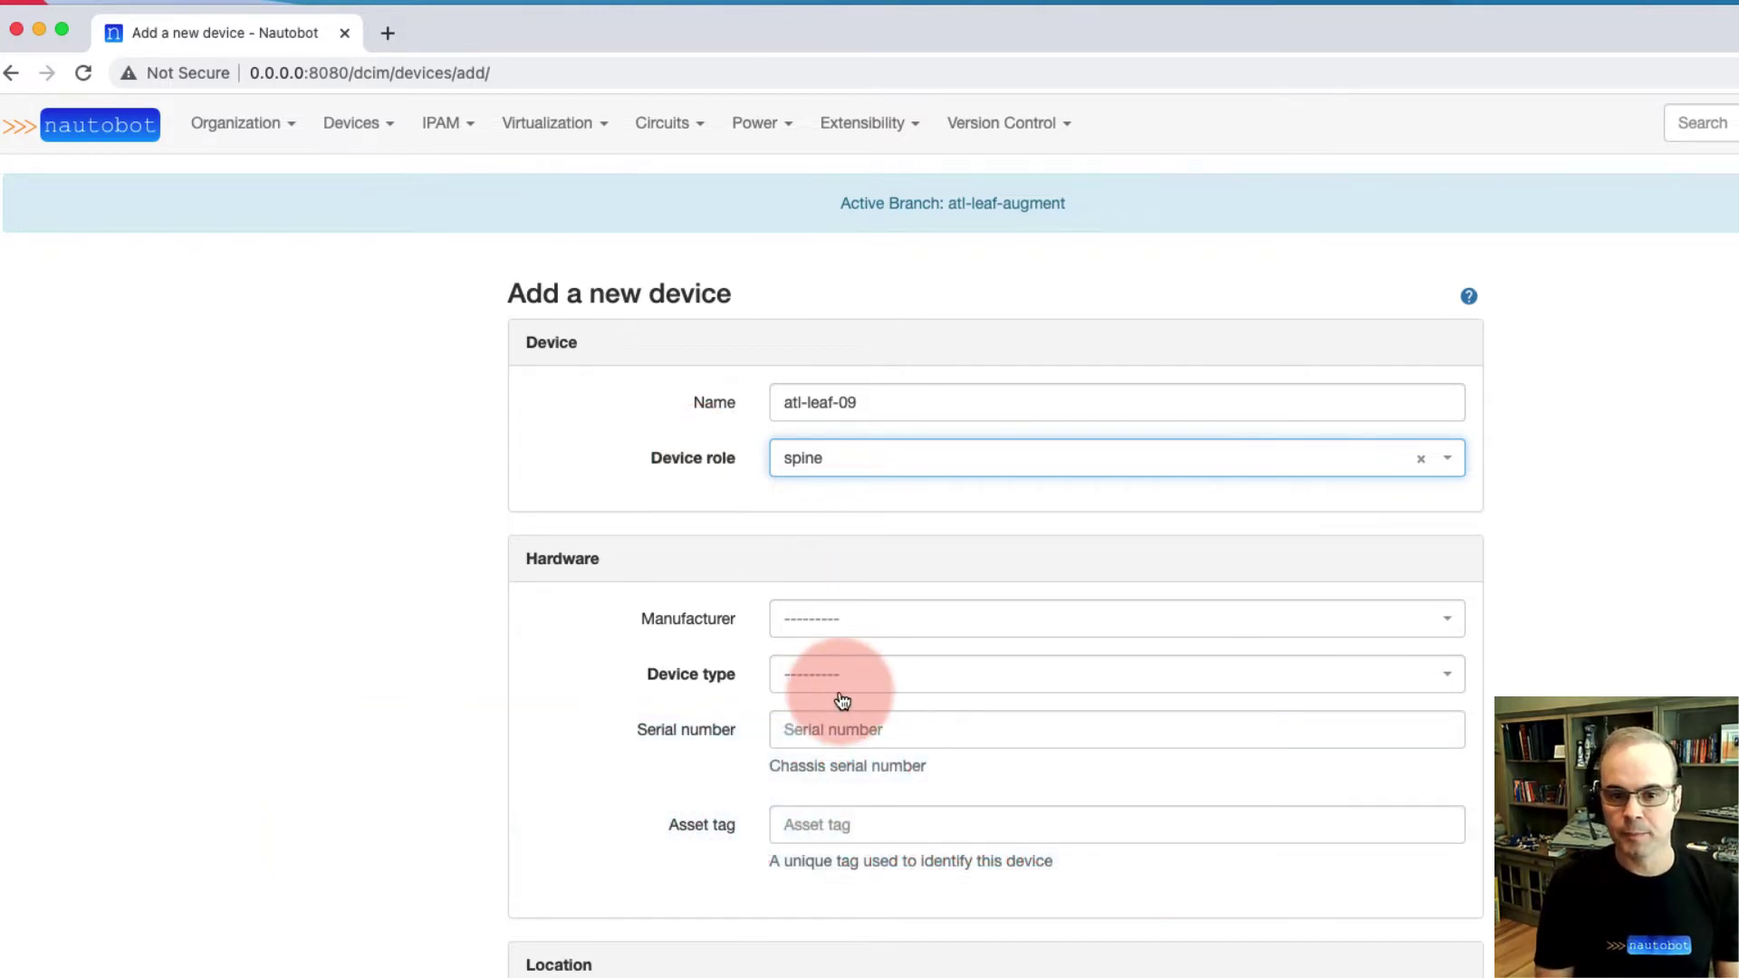
Set the new device's type to Arista DCS-7150S-24 and its site to atl
click(847, 694)
click(831, 750)
scroll(827, 752, down, 6)
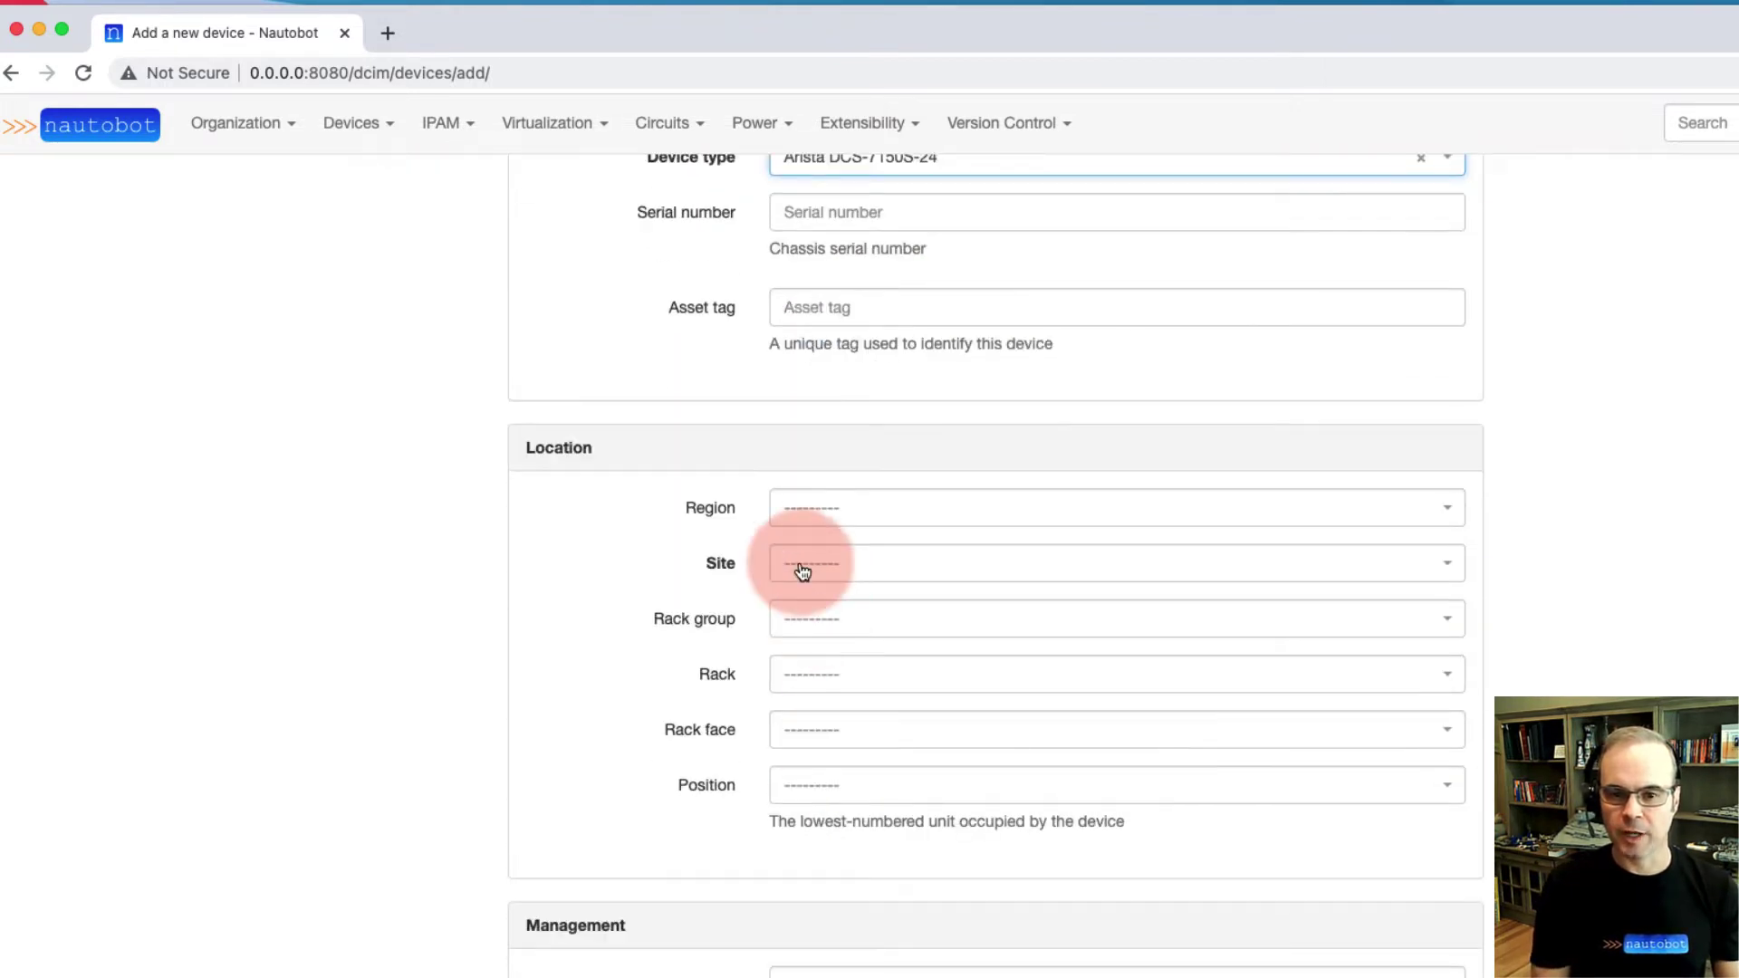
click(806, 571)
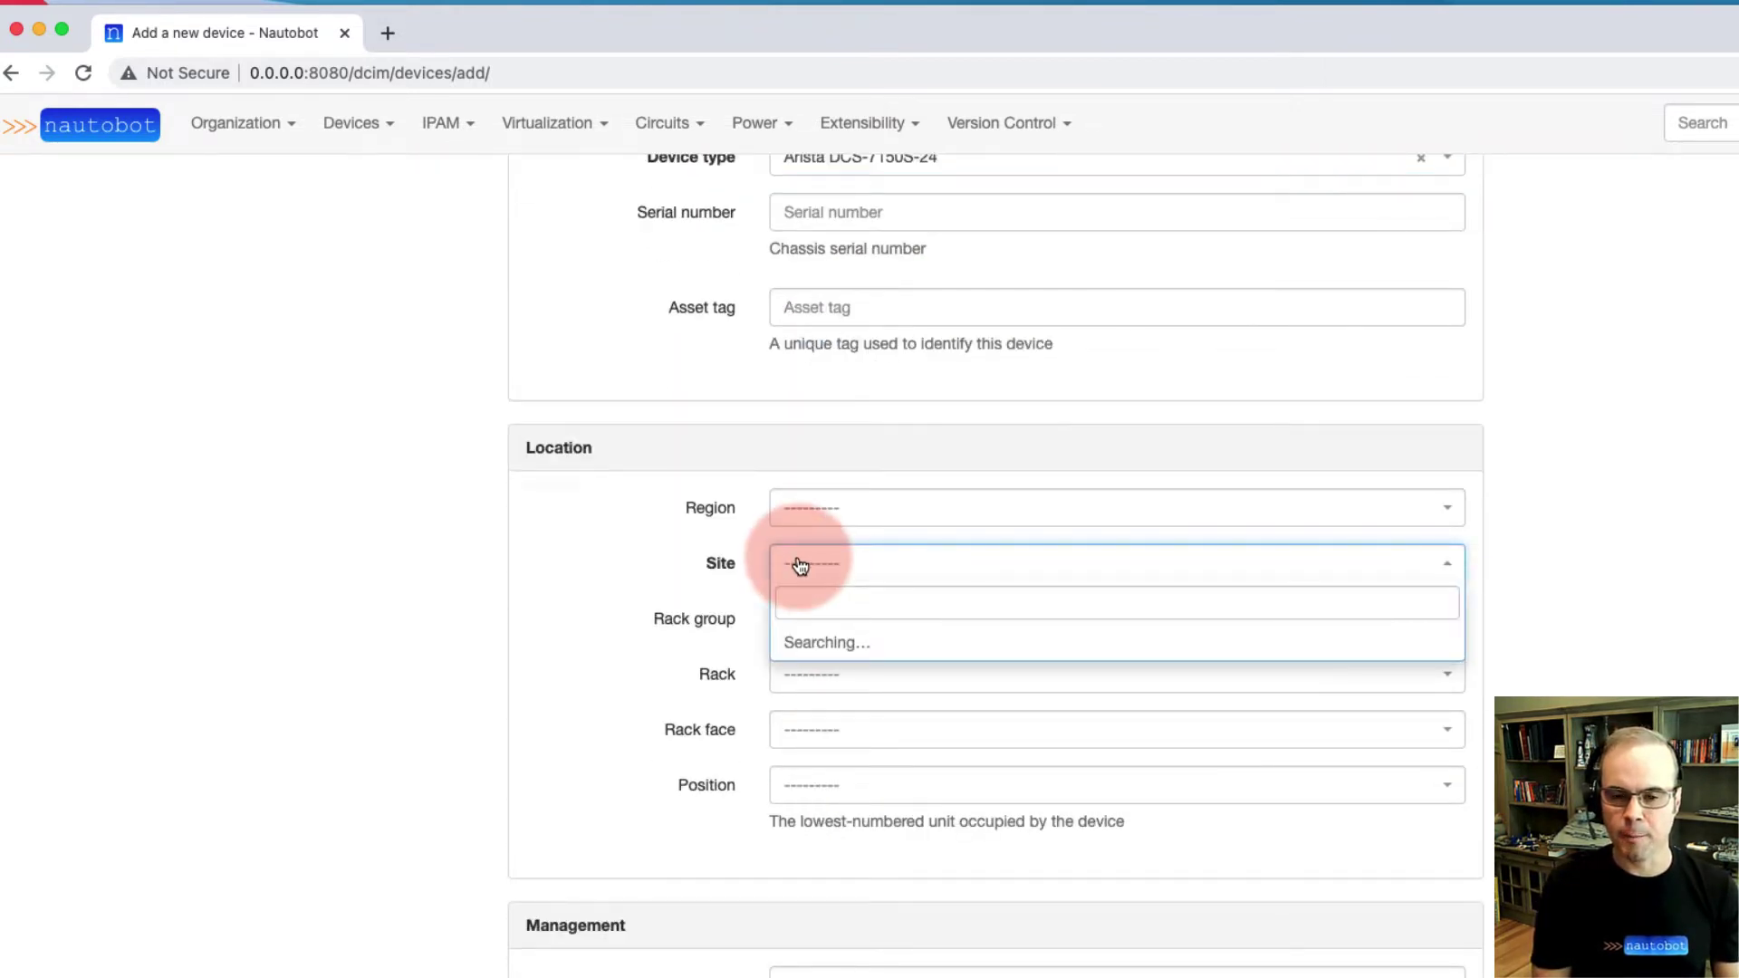
click(807, 749)
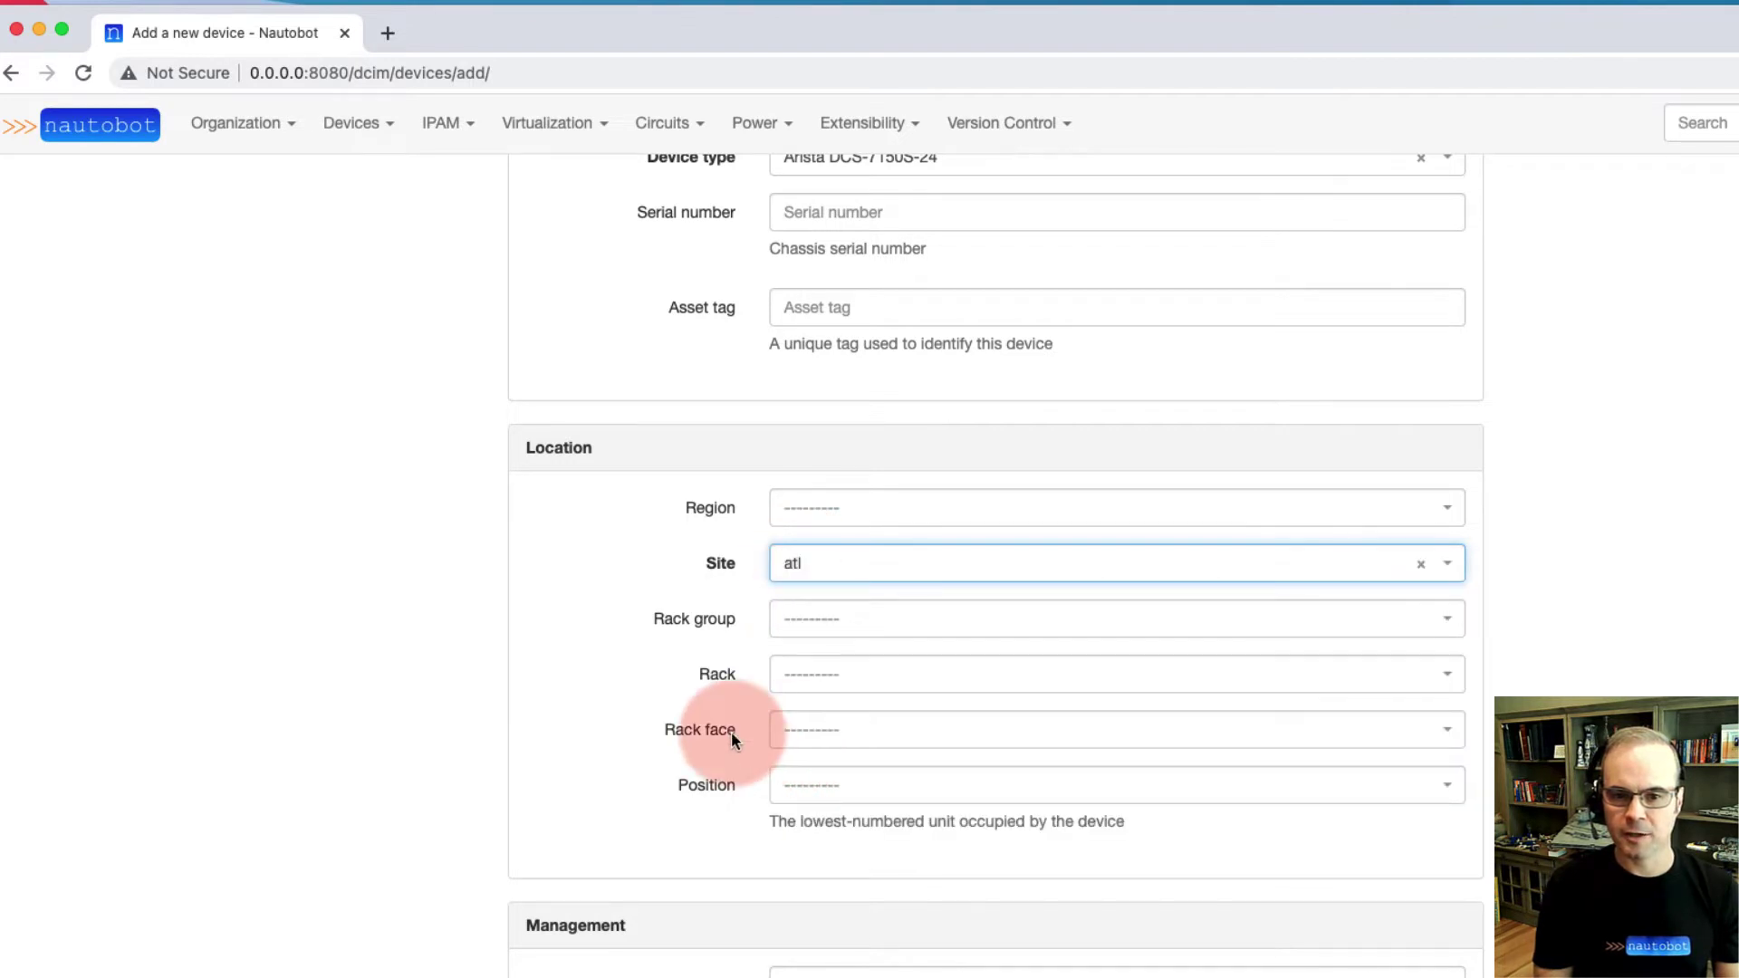
Set the new device's status to Active, create it and look over its detail page
scroll(731, 731, down, 6)
click(797, 484)
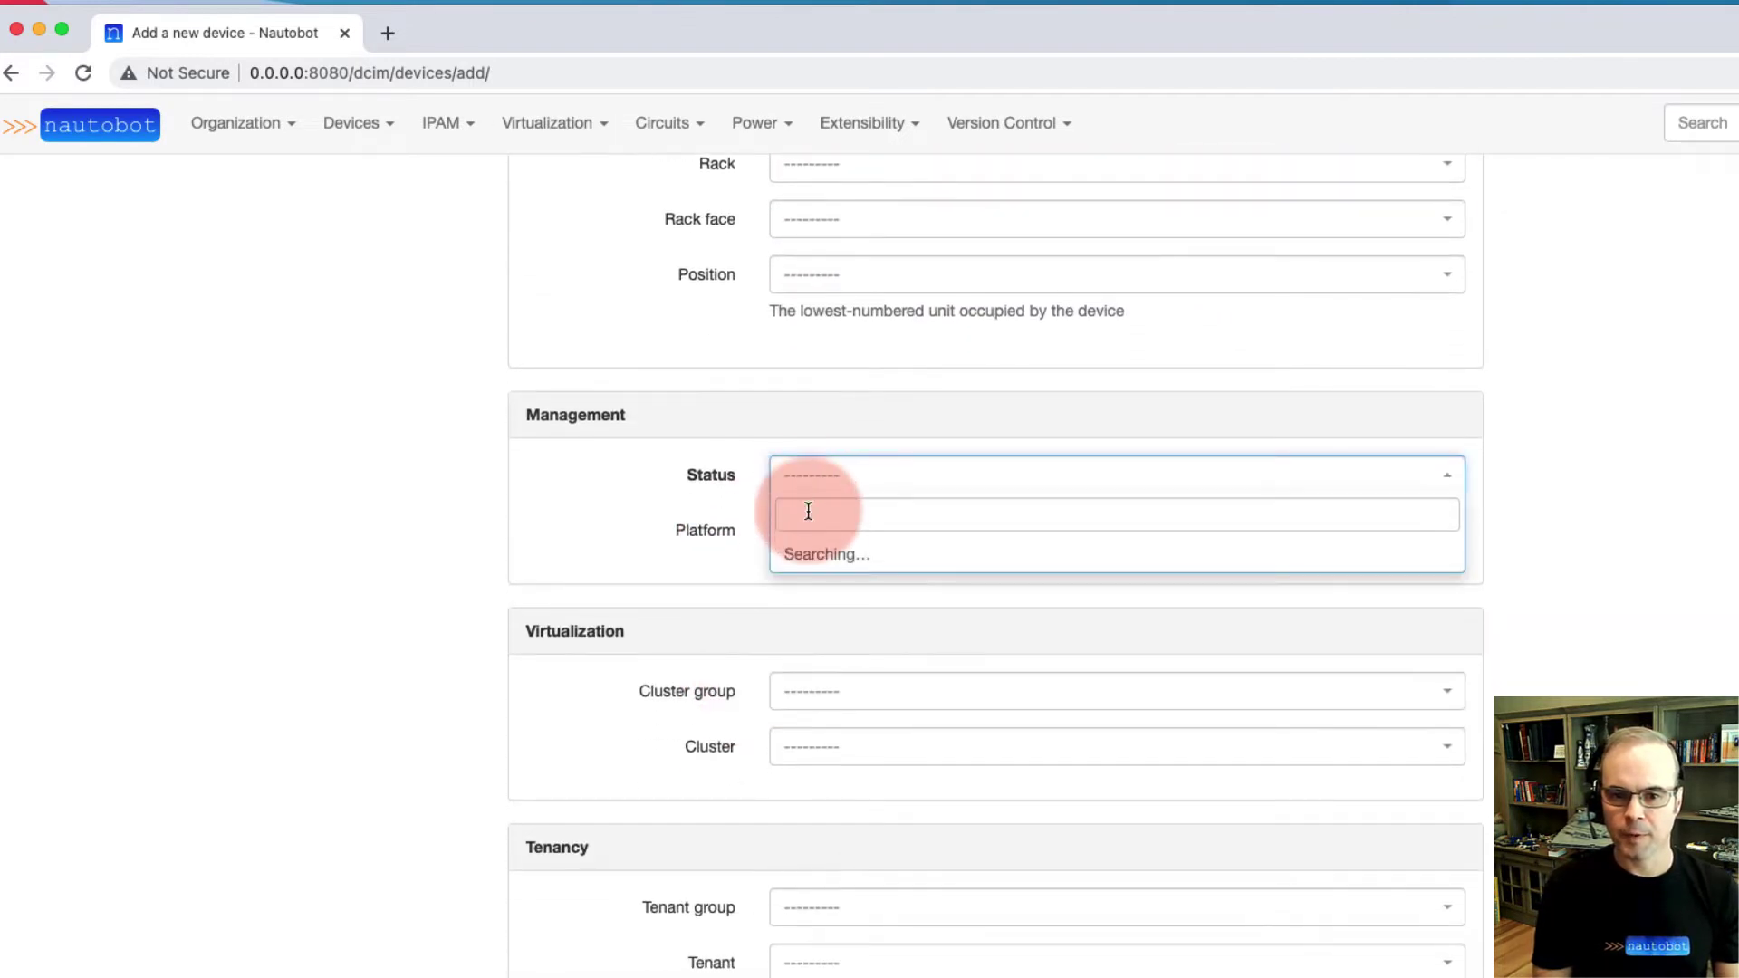
click(813, 551)
scroll(770, 607, down, 8)
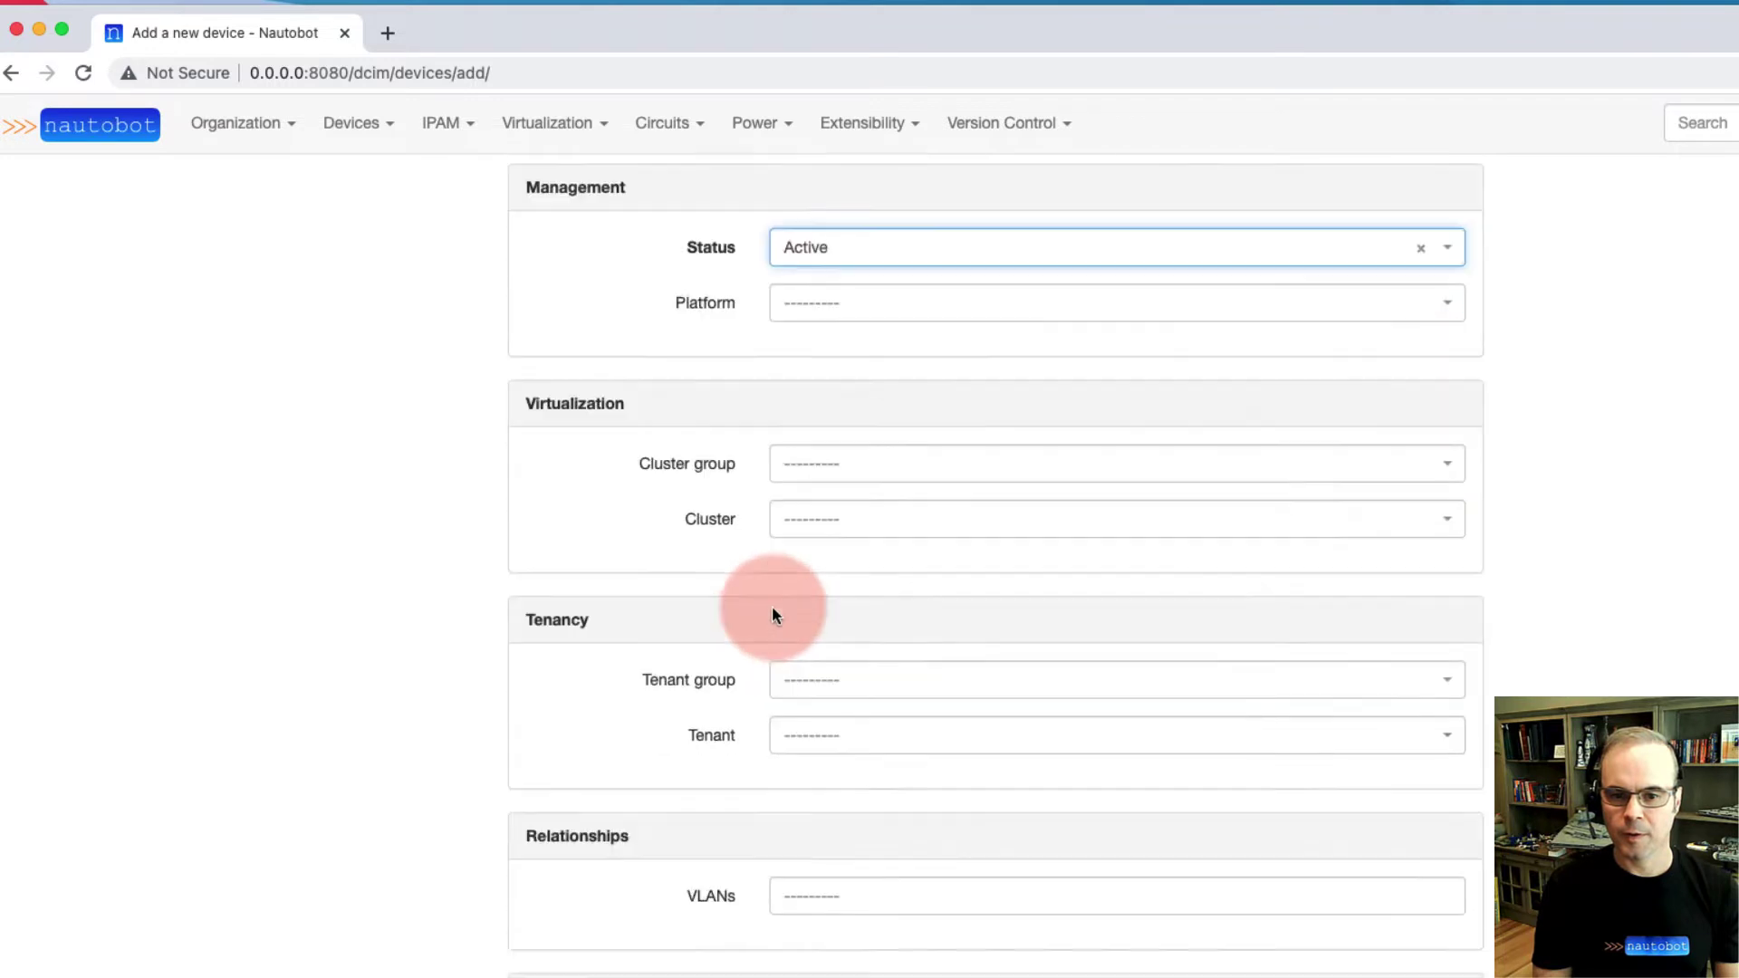
scroll(770, 652, down, 10)
click(934, 877)
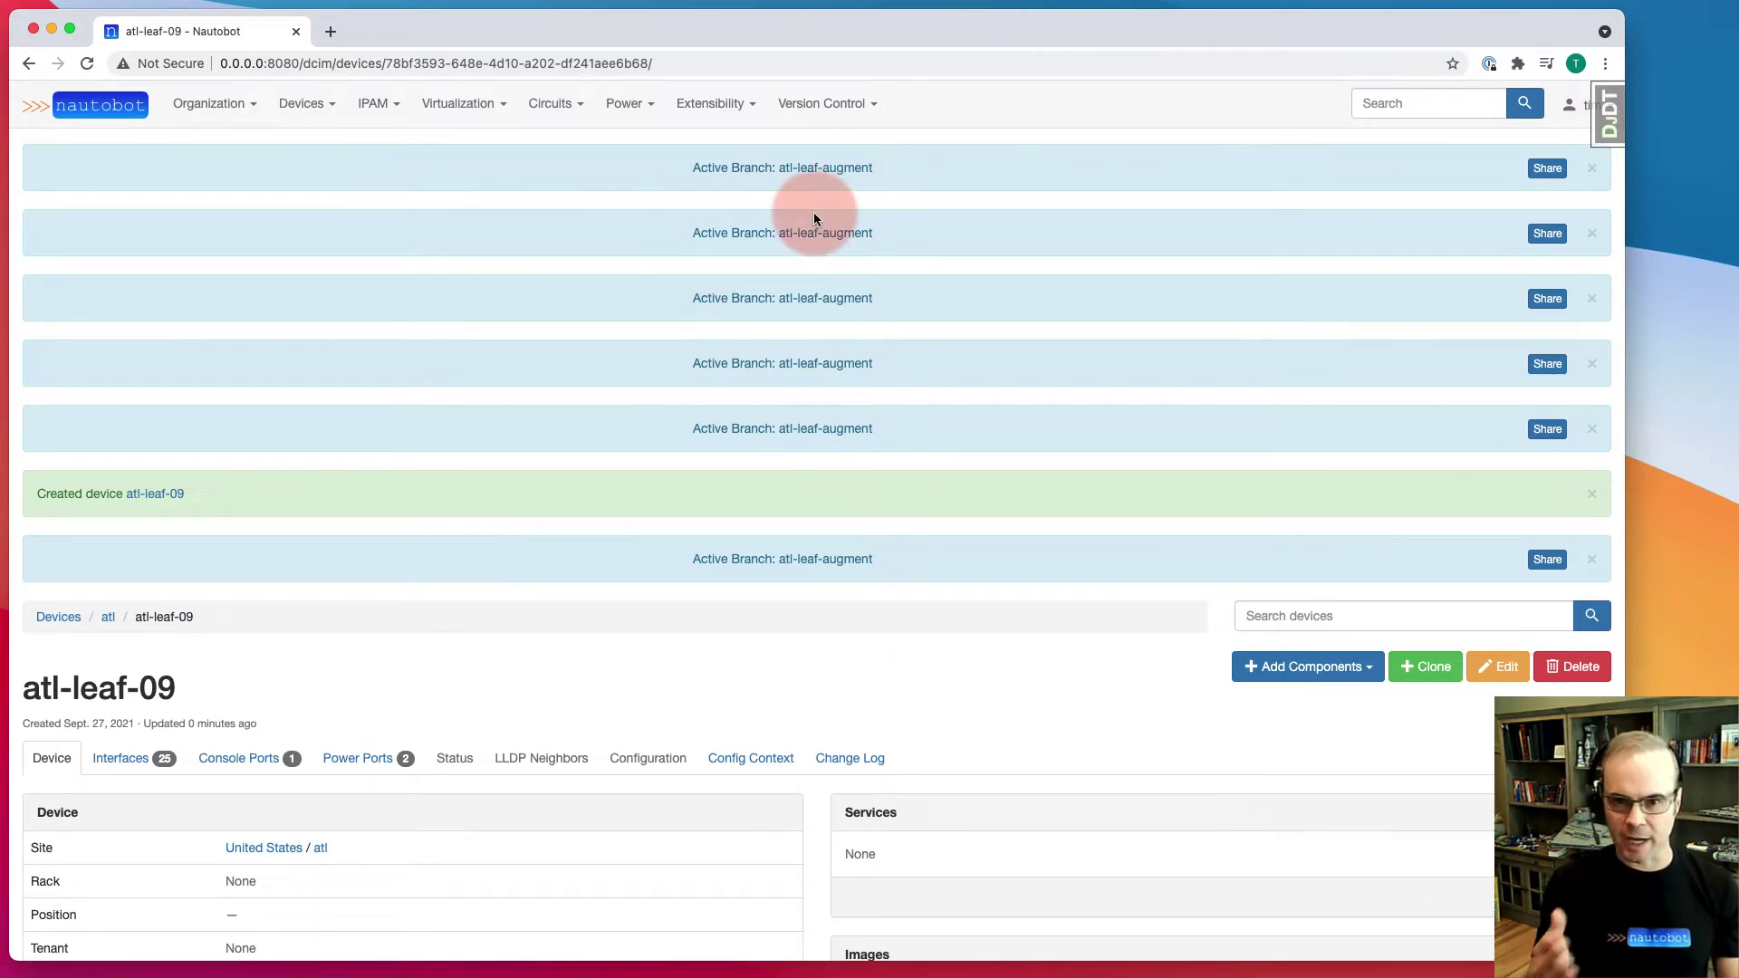
scroll(813, 217, down, 3)
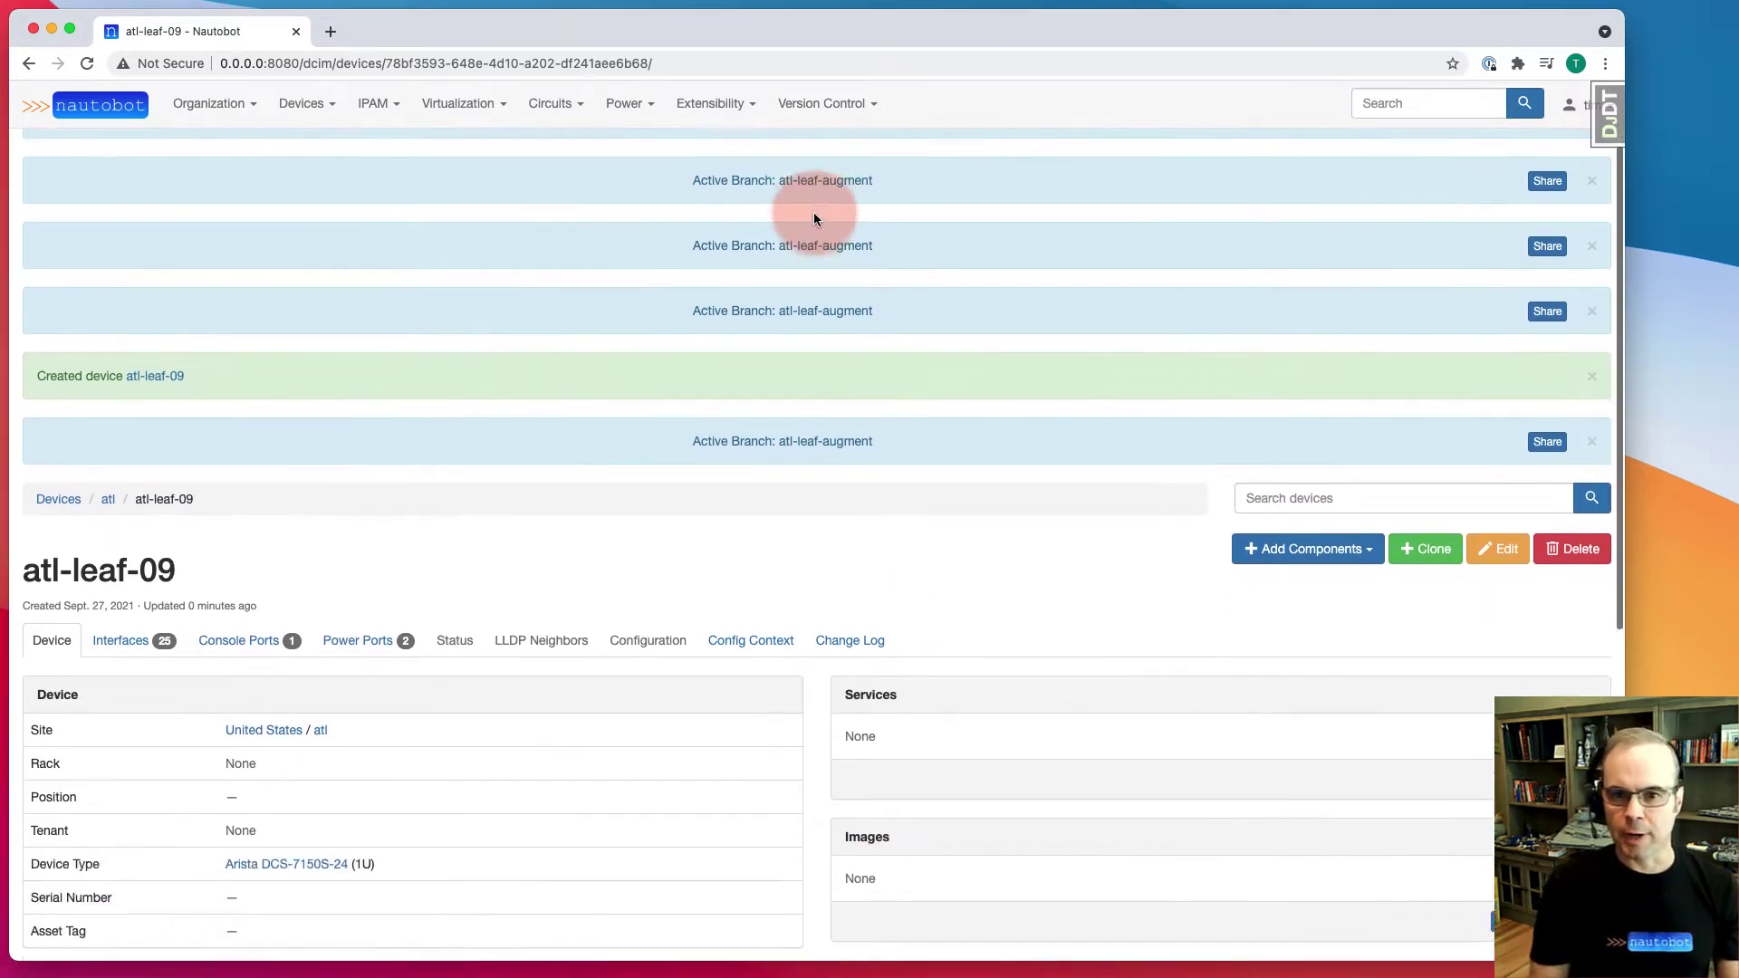
scroll(813, 218, down, 1)
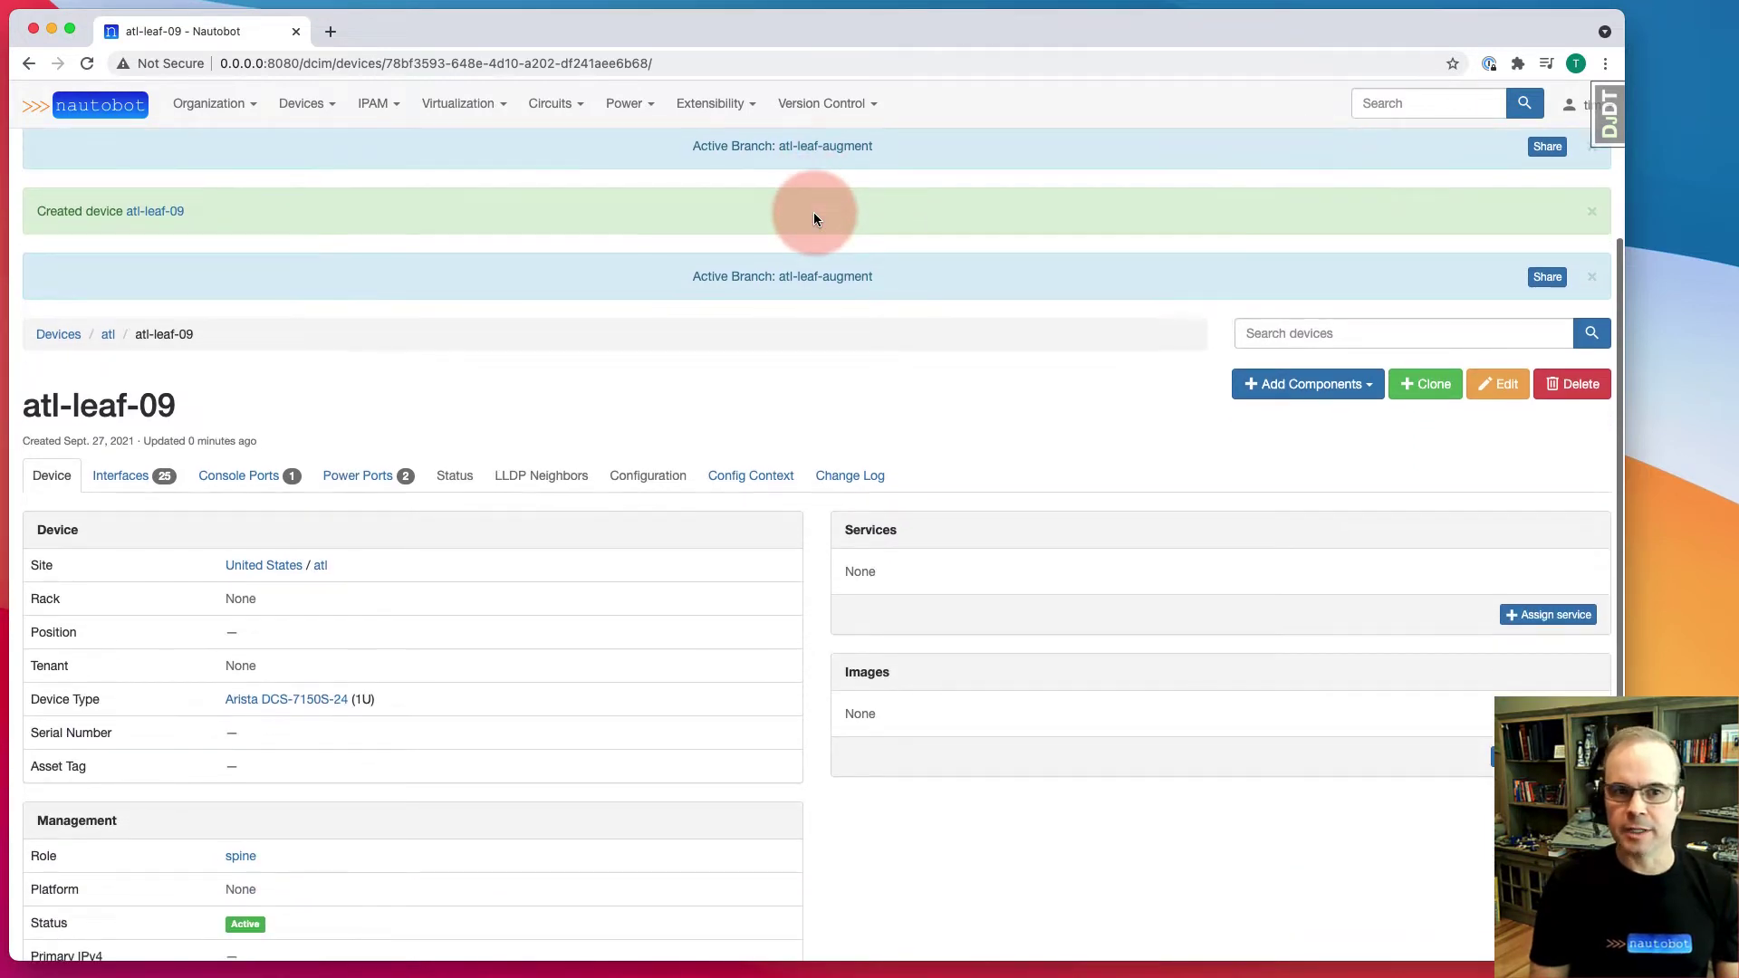
scroll(813, 218, down, 1)
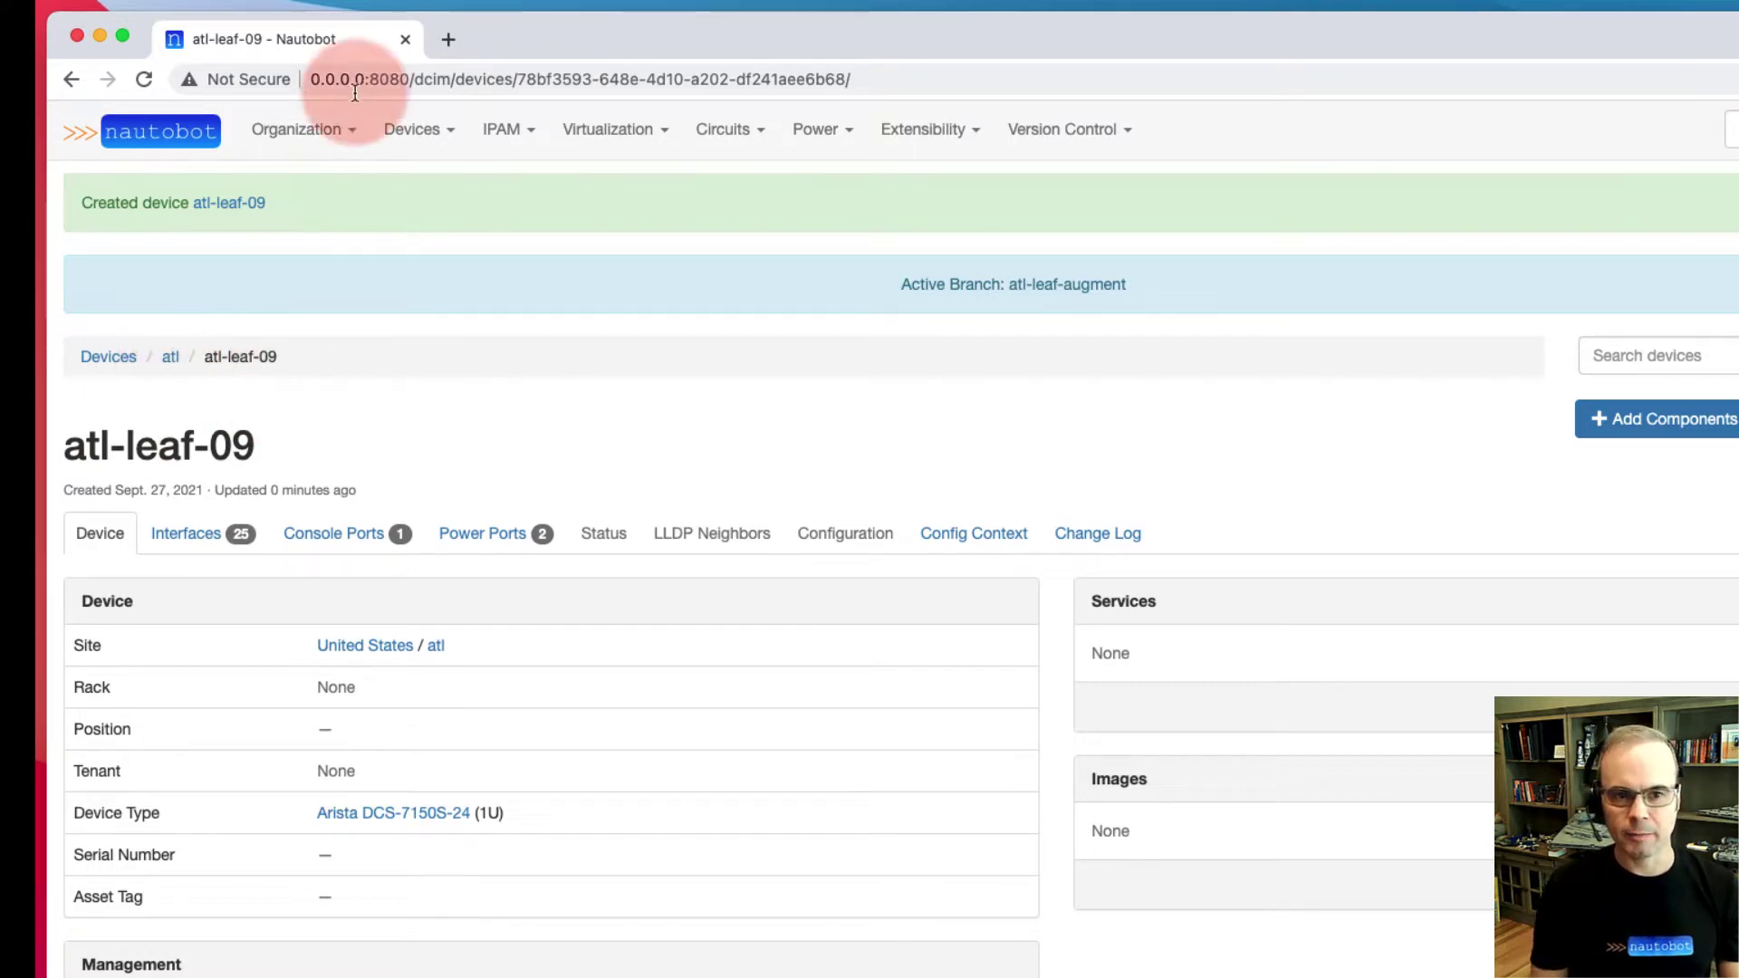
Return to the atl site, list its circuits and open the NTT circuit that has Active status
click(290, 132)
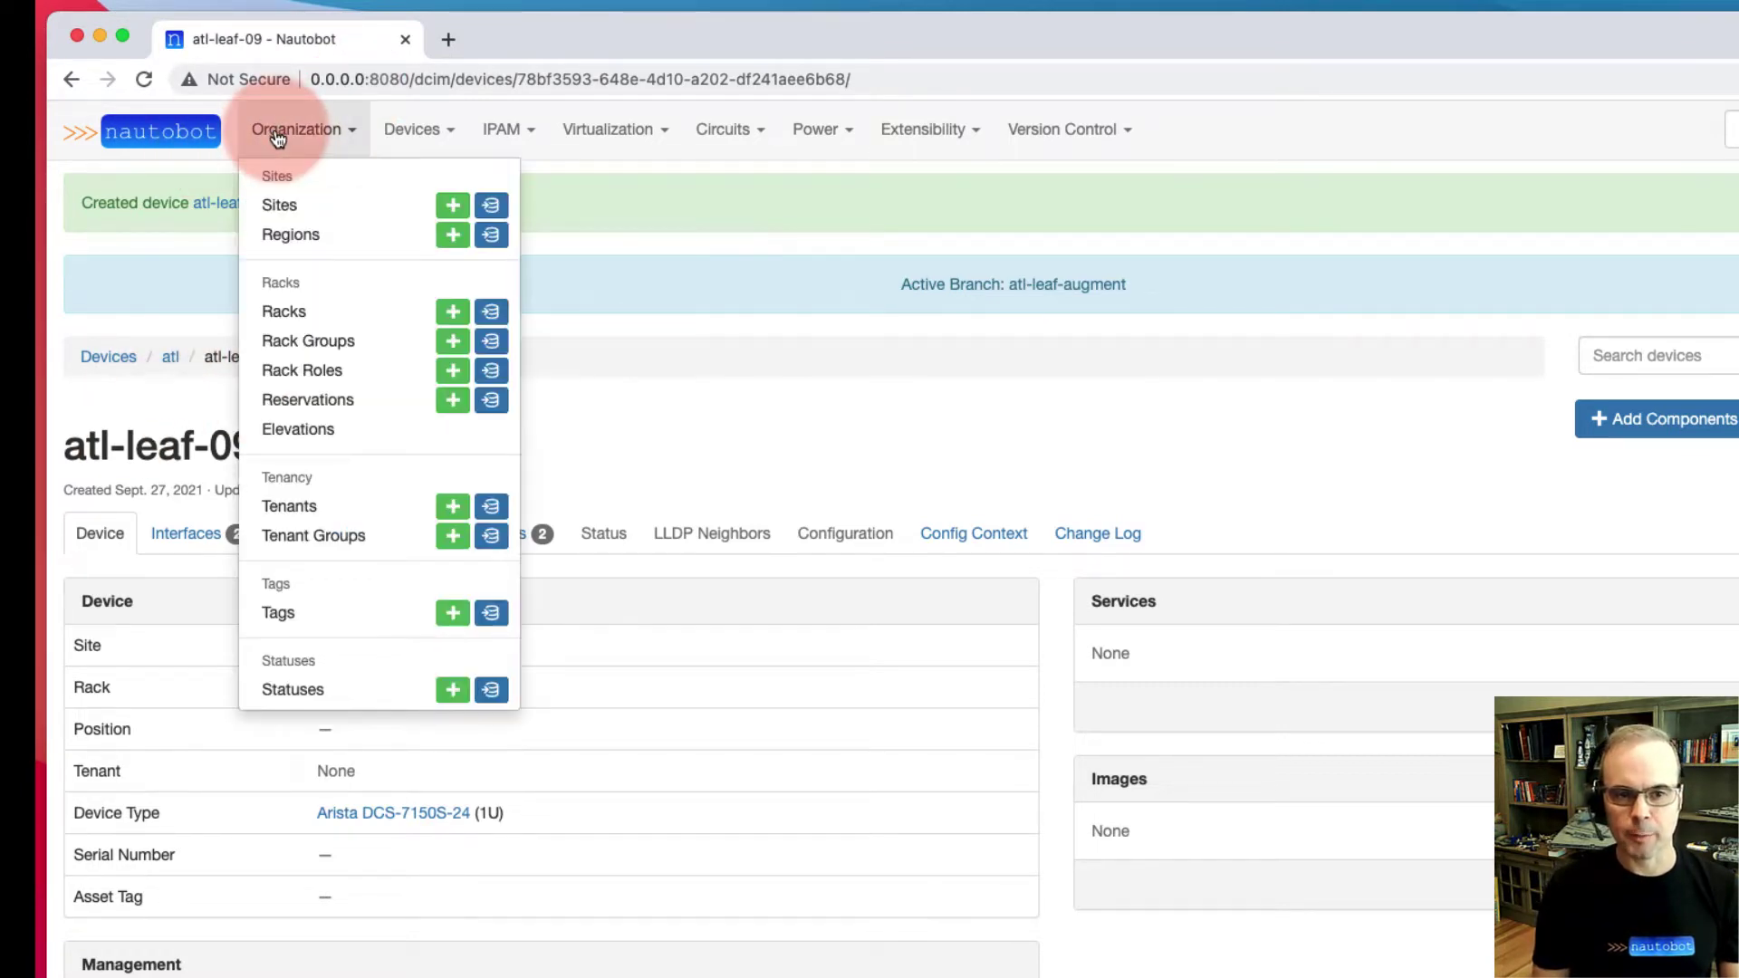
click(292, 203)
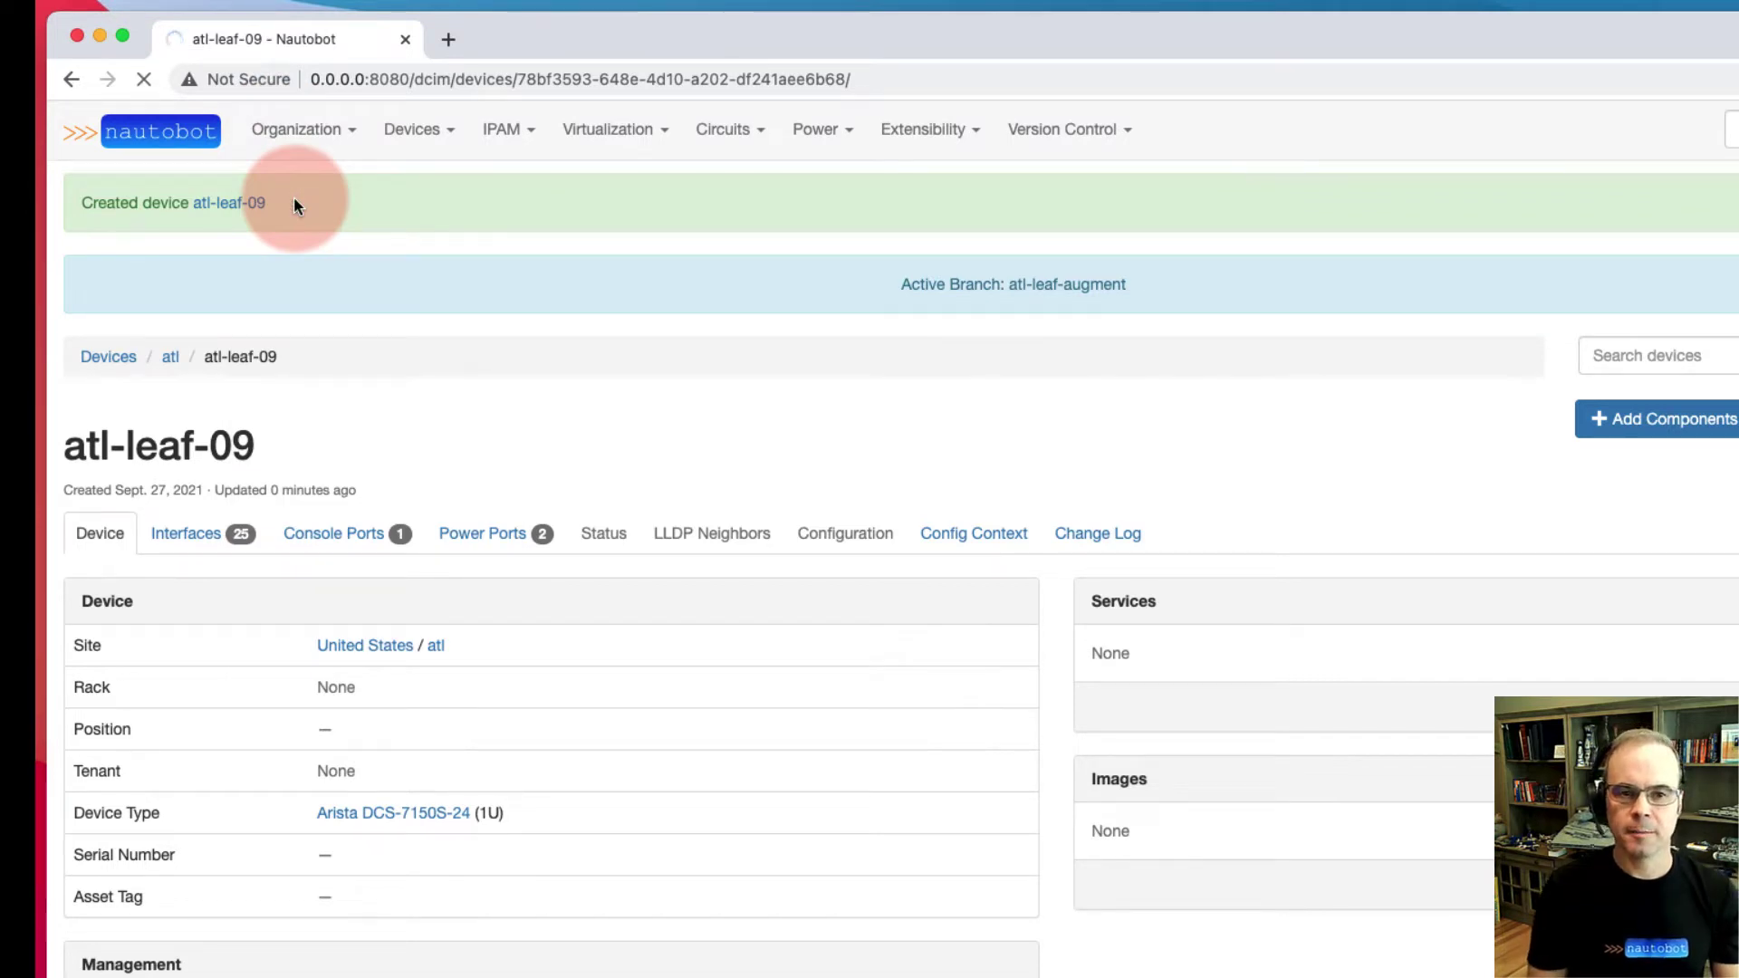
click(115, 511)
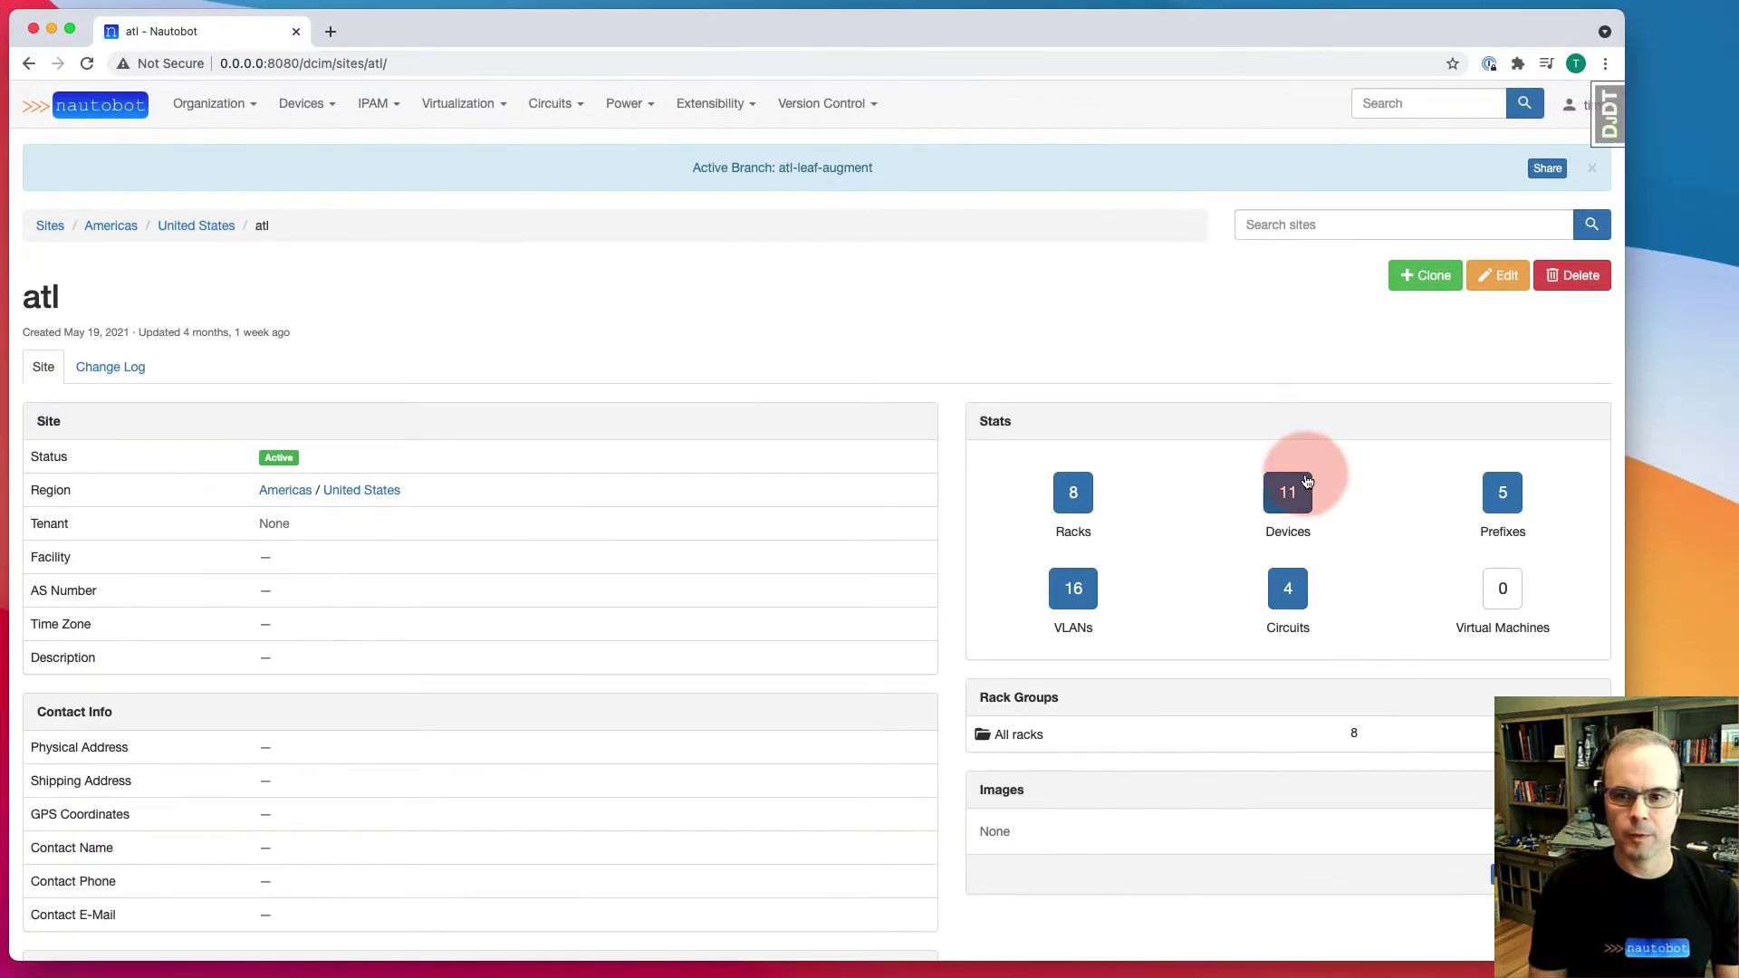
click(1283, 591)
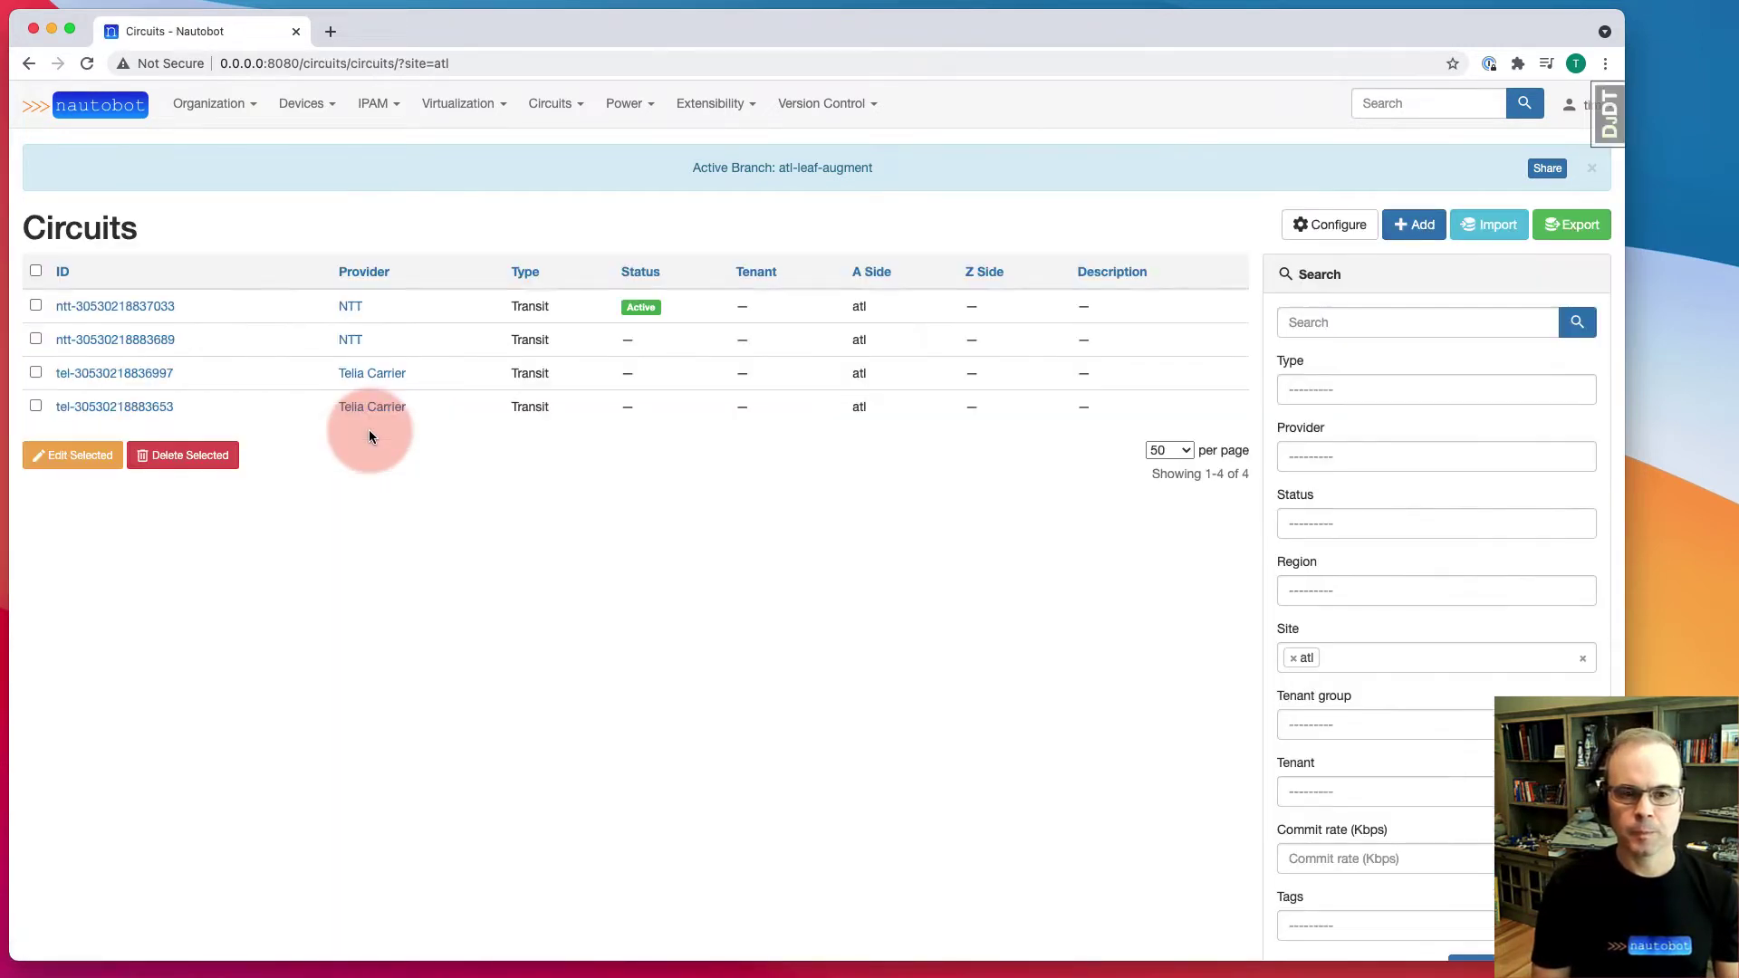
click(89, 309)
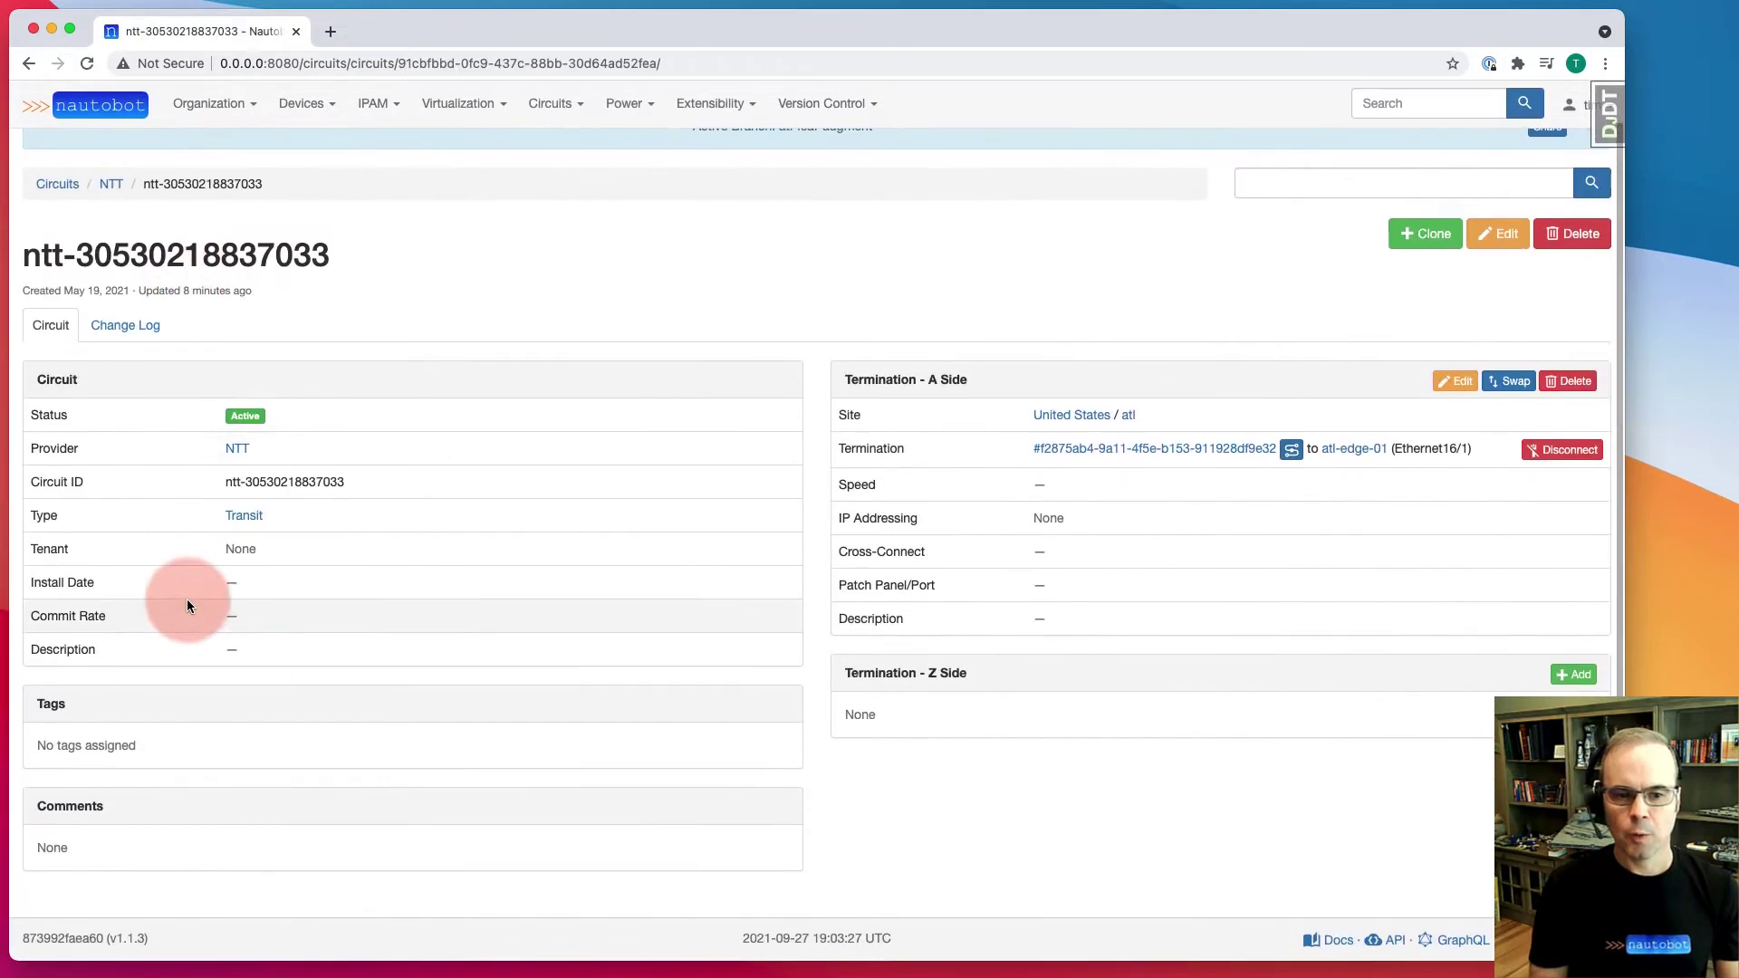
Edit the NTT circuit, add the comment "this renews in October 2021" and save the update
click(1490, 234)
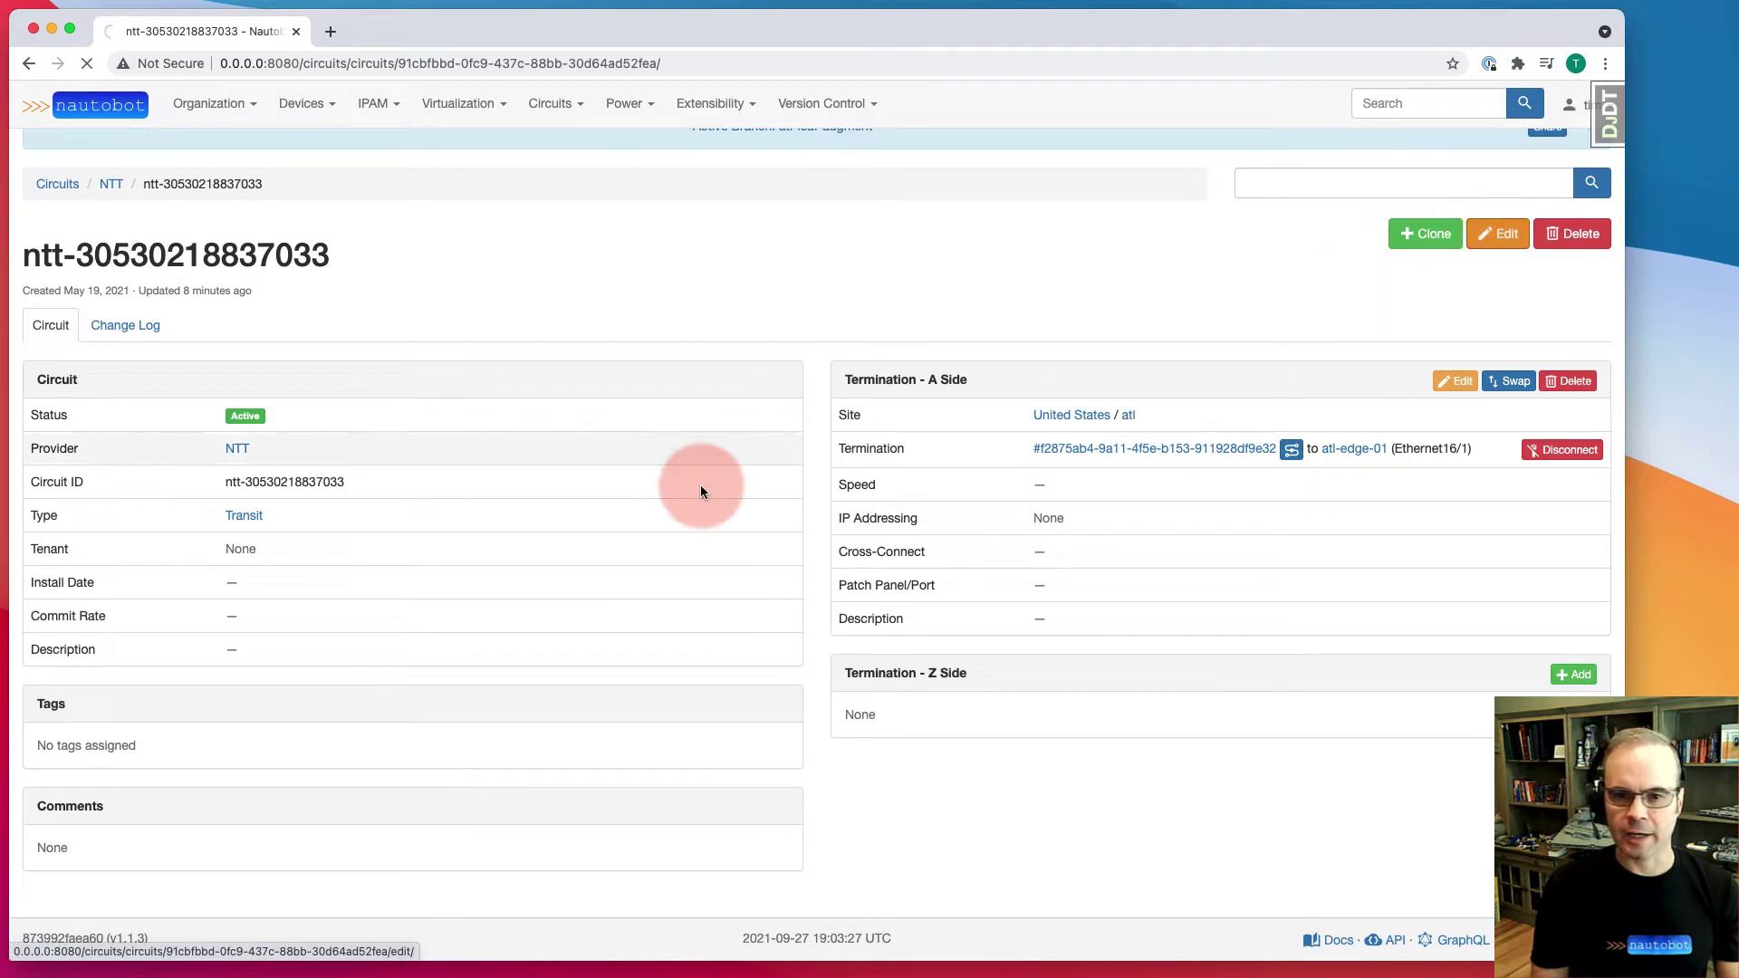
scroll(659, 502, down, 5)
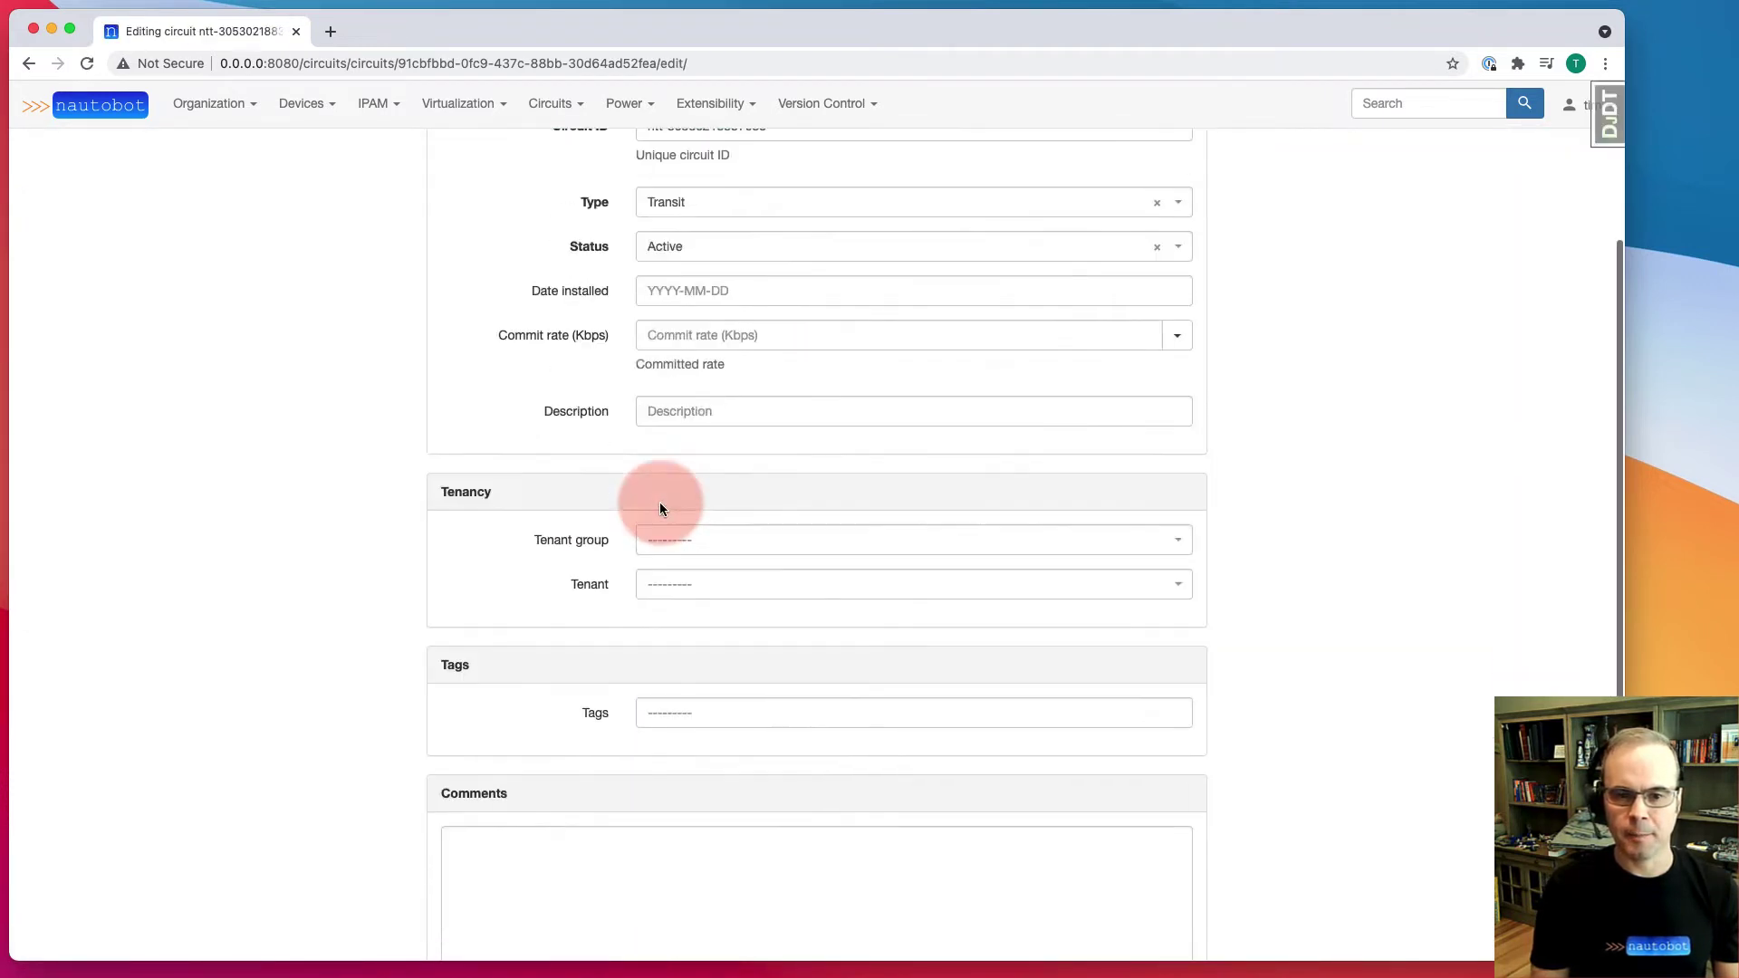
scroll(624, 640, up, 4)
scroll(623, 647, down, 5)
click(556, 596)
text(this renews )
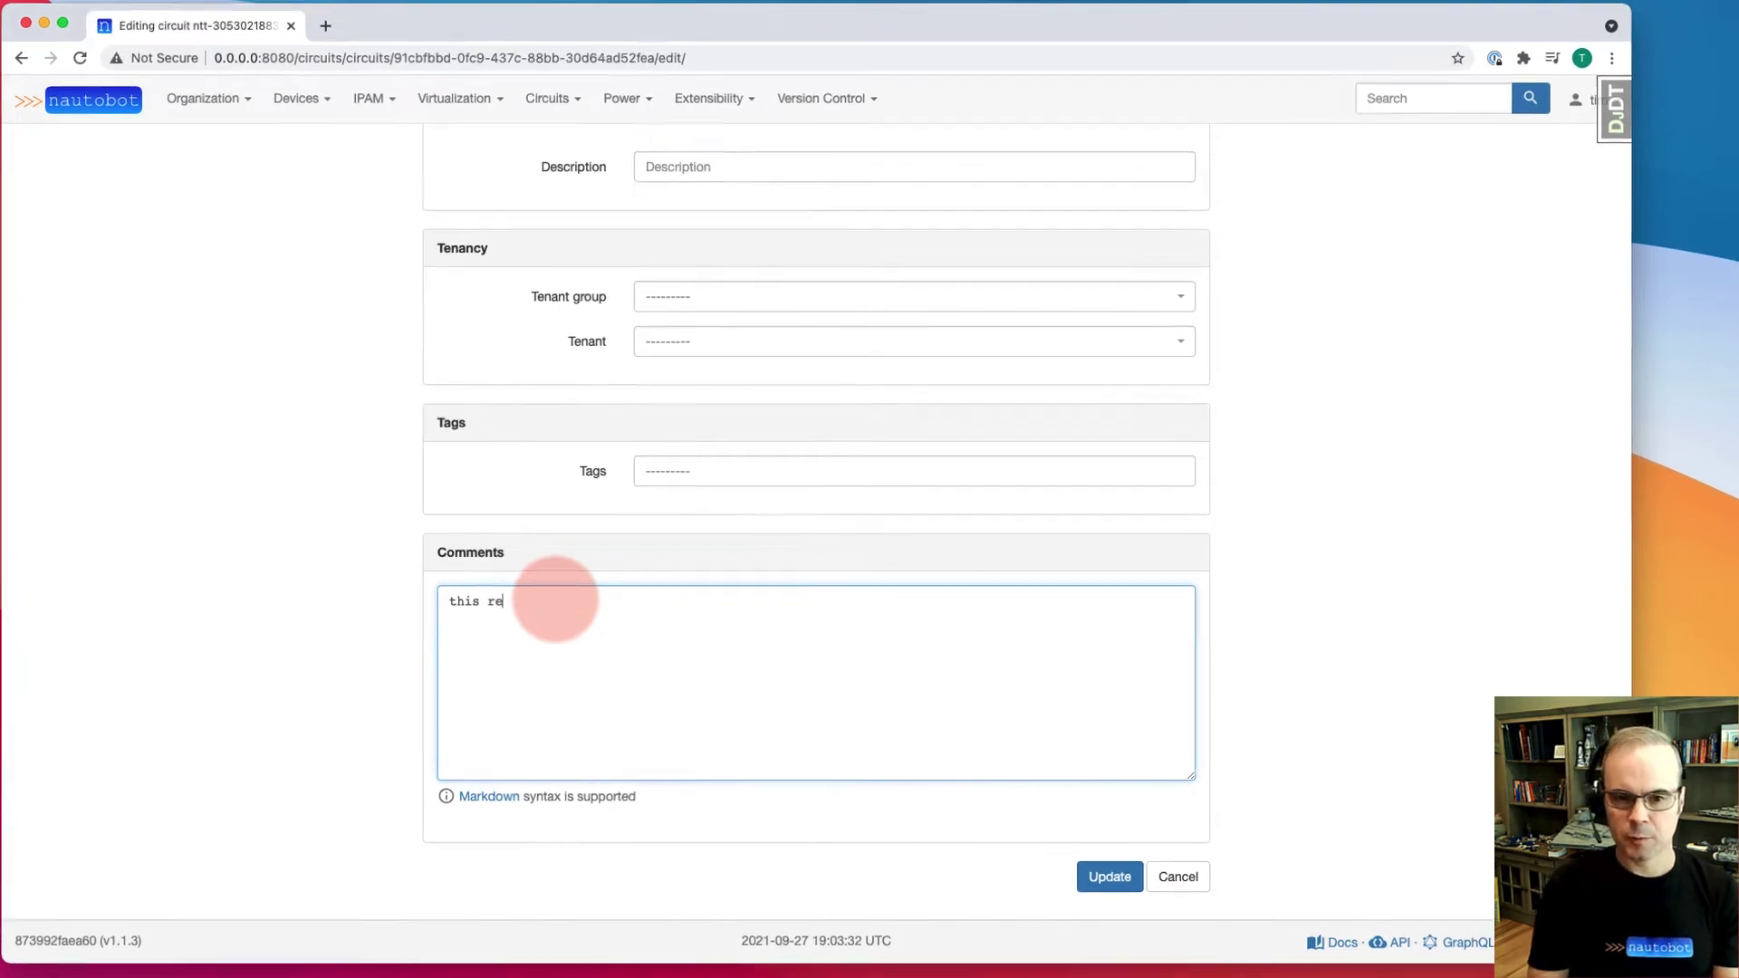
text(in)
key(BackSpace)
key(BackSpace)
text(in Octoboer)
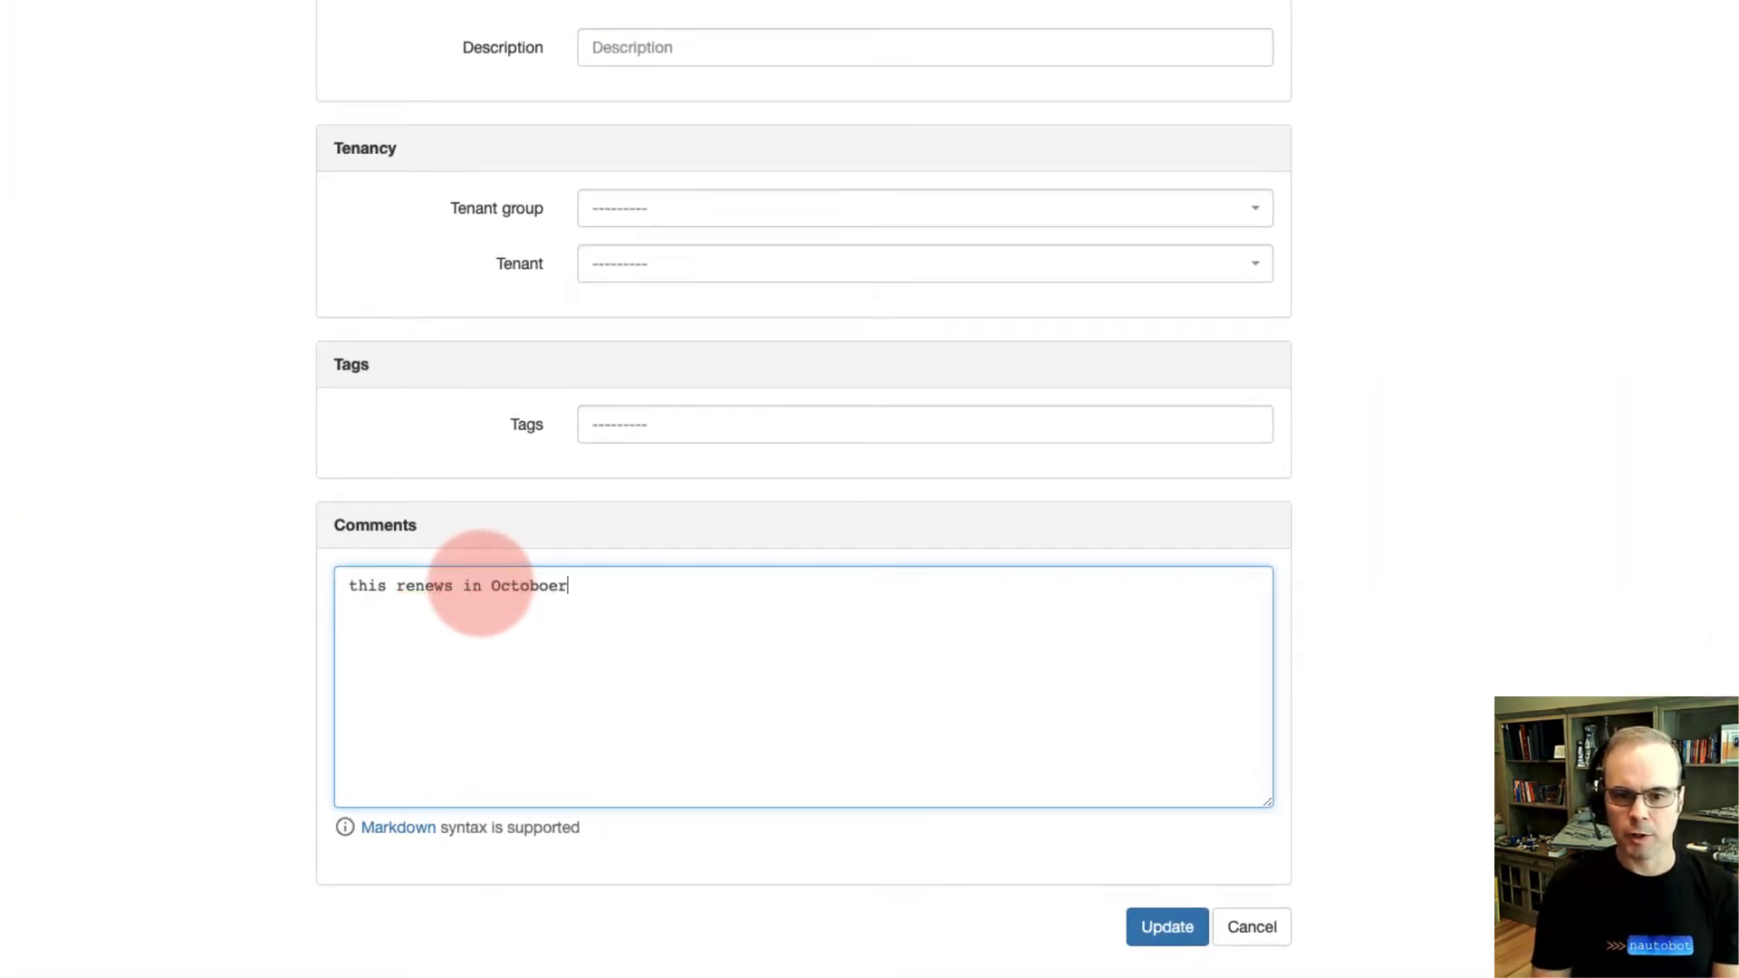
key(BackSpace)
key(BackSpace)
key(BackSpace)
text(er 20)
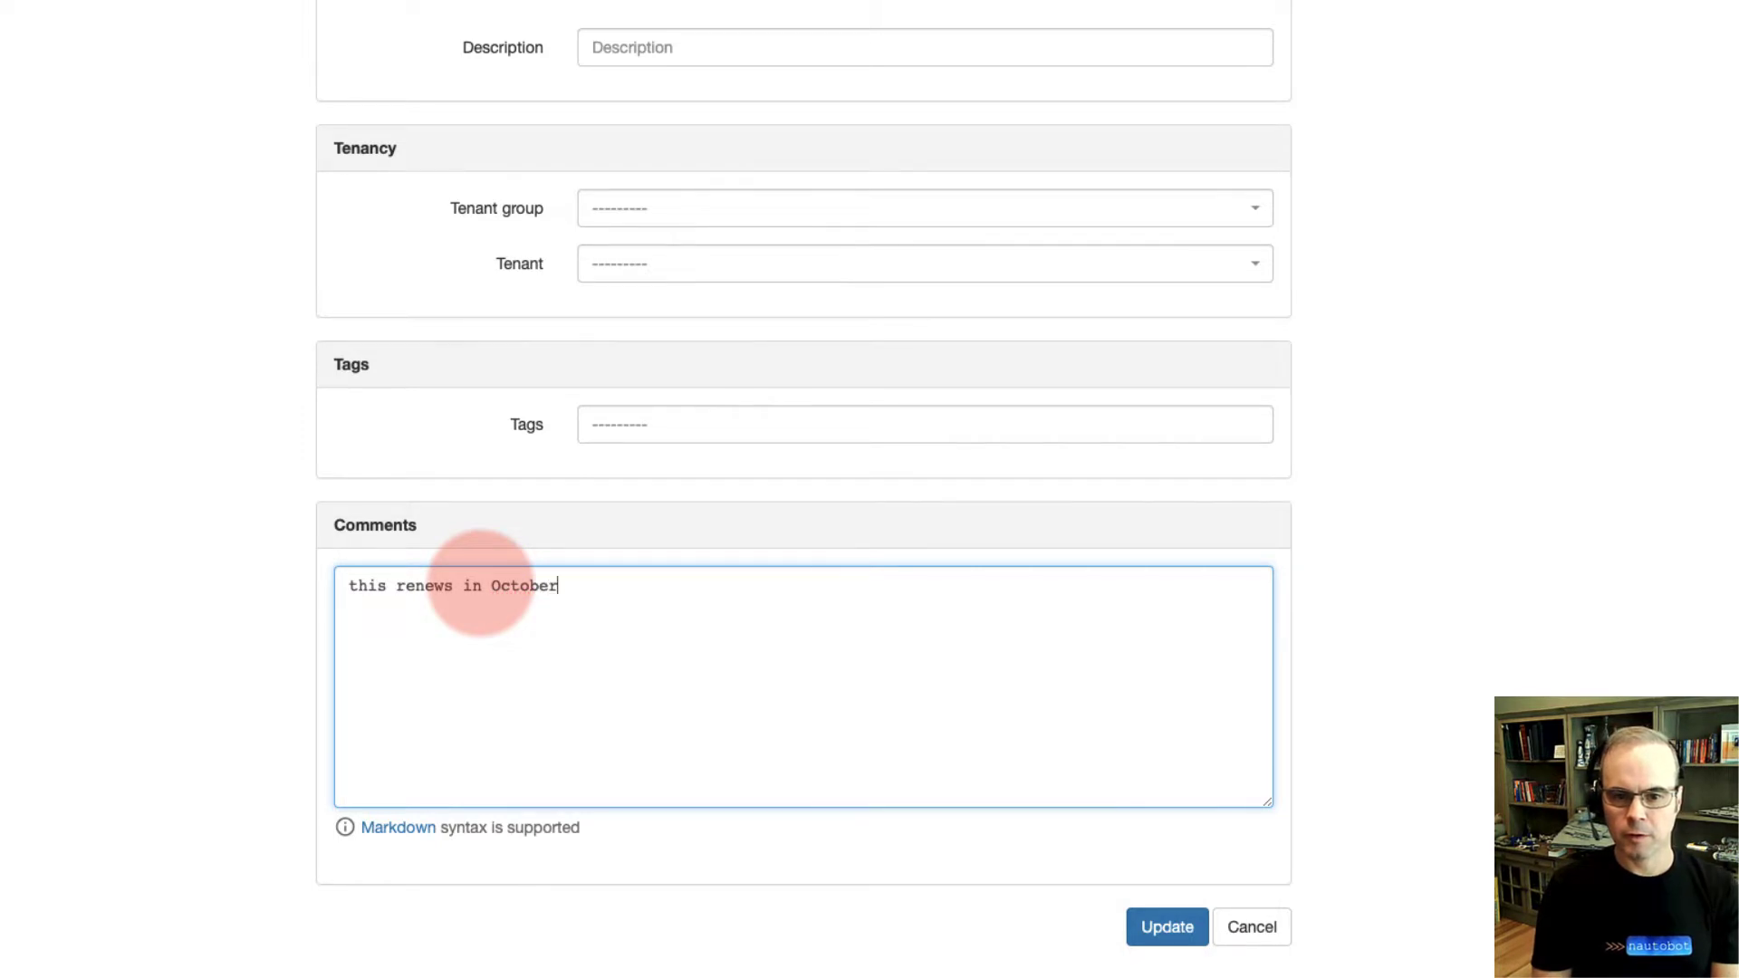
text(21)
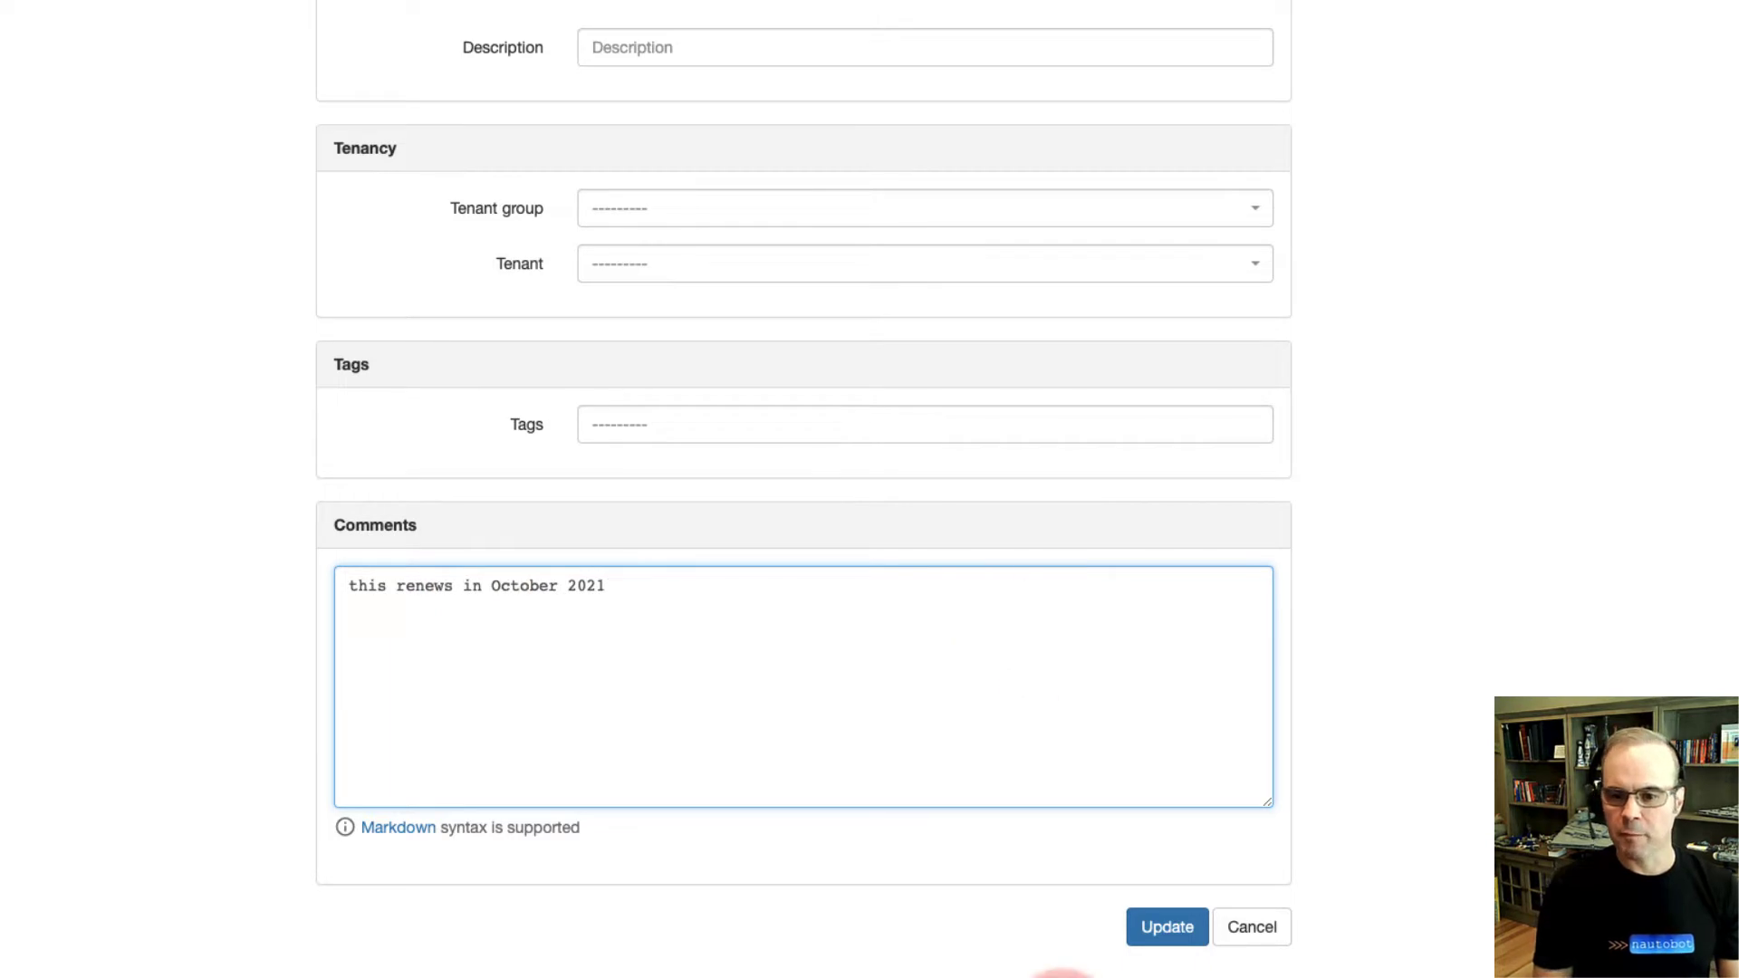
click(1155, 941)
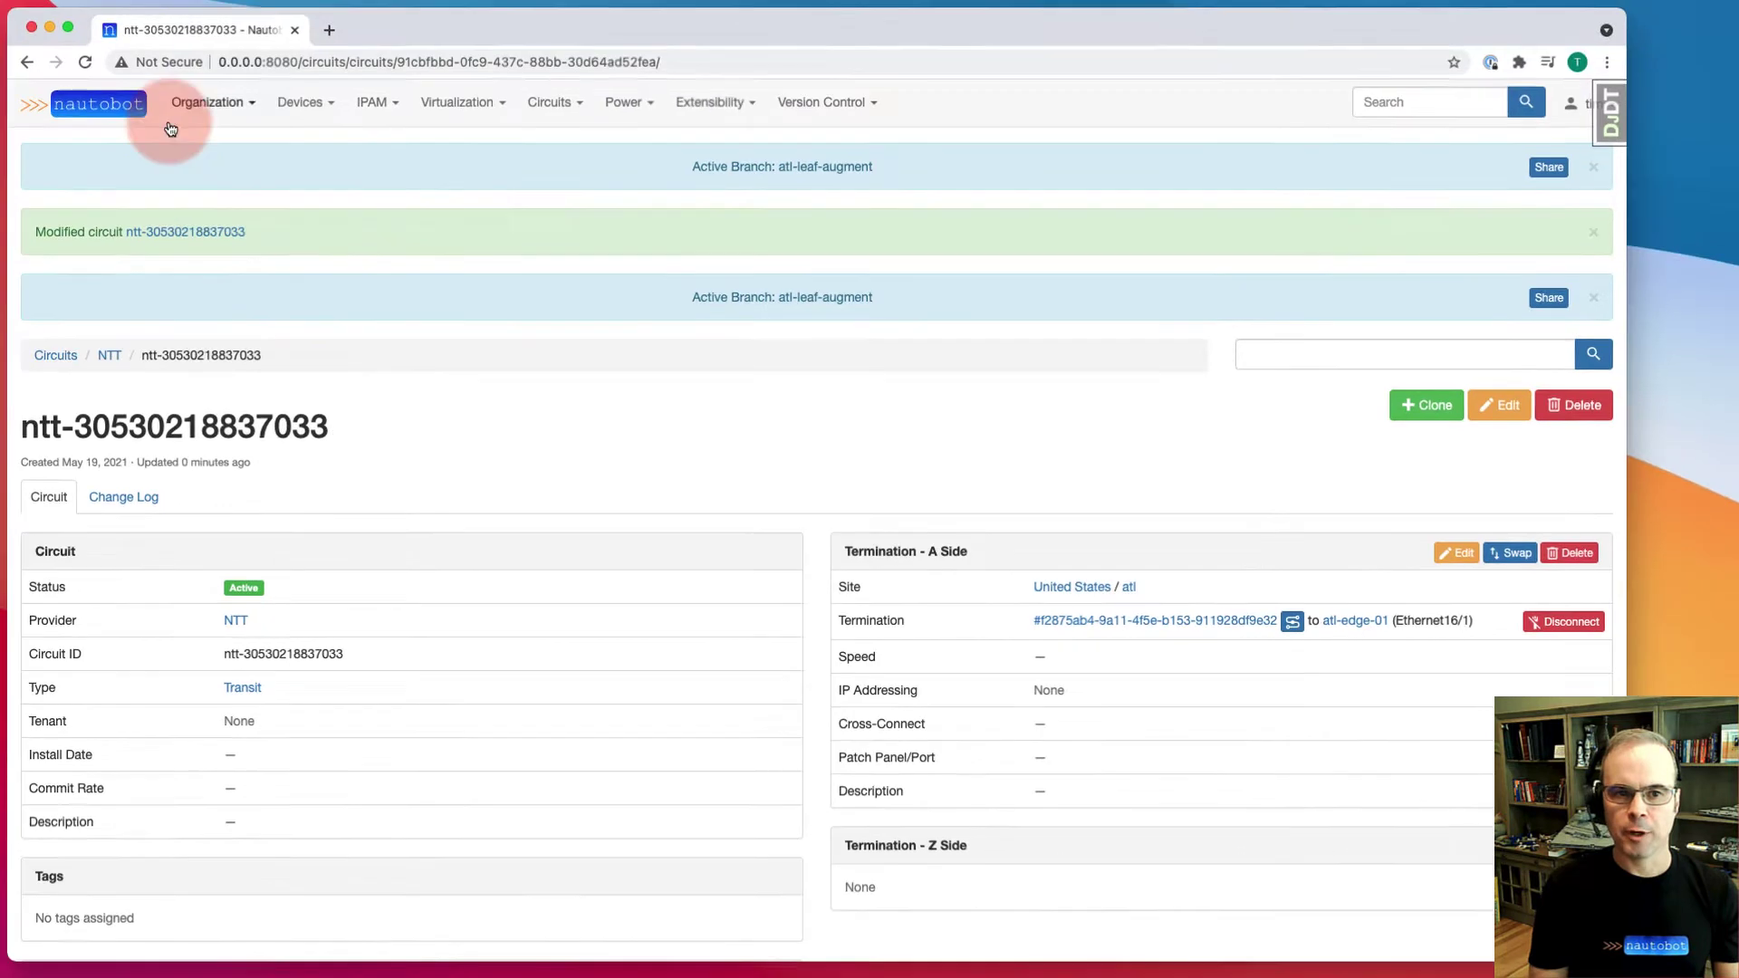
Return to the atl site, list its devices and open atl-leaf-08
click(170, 127)
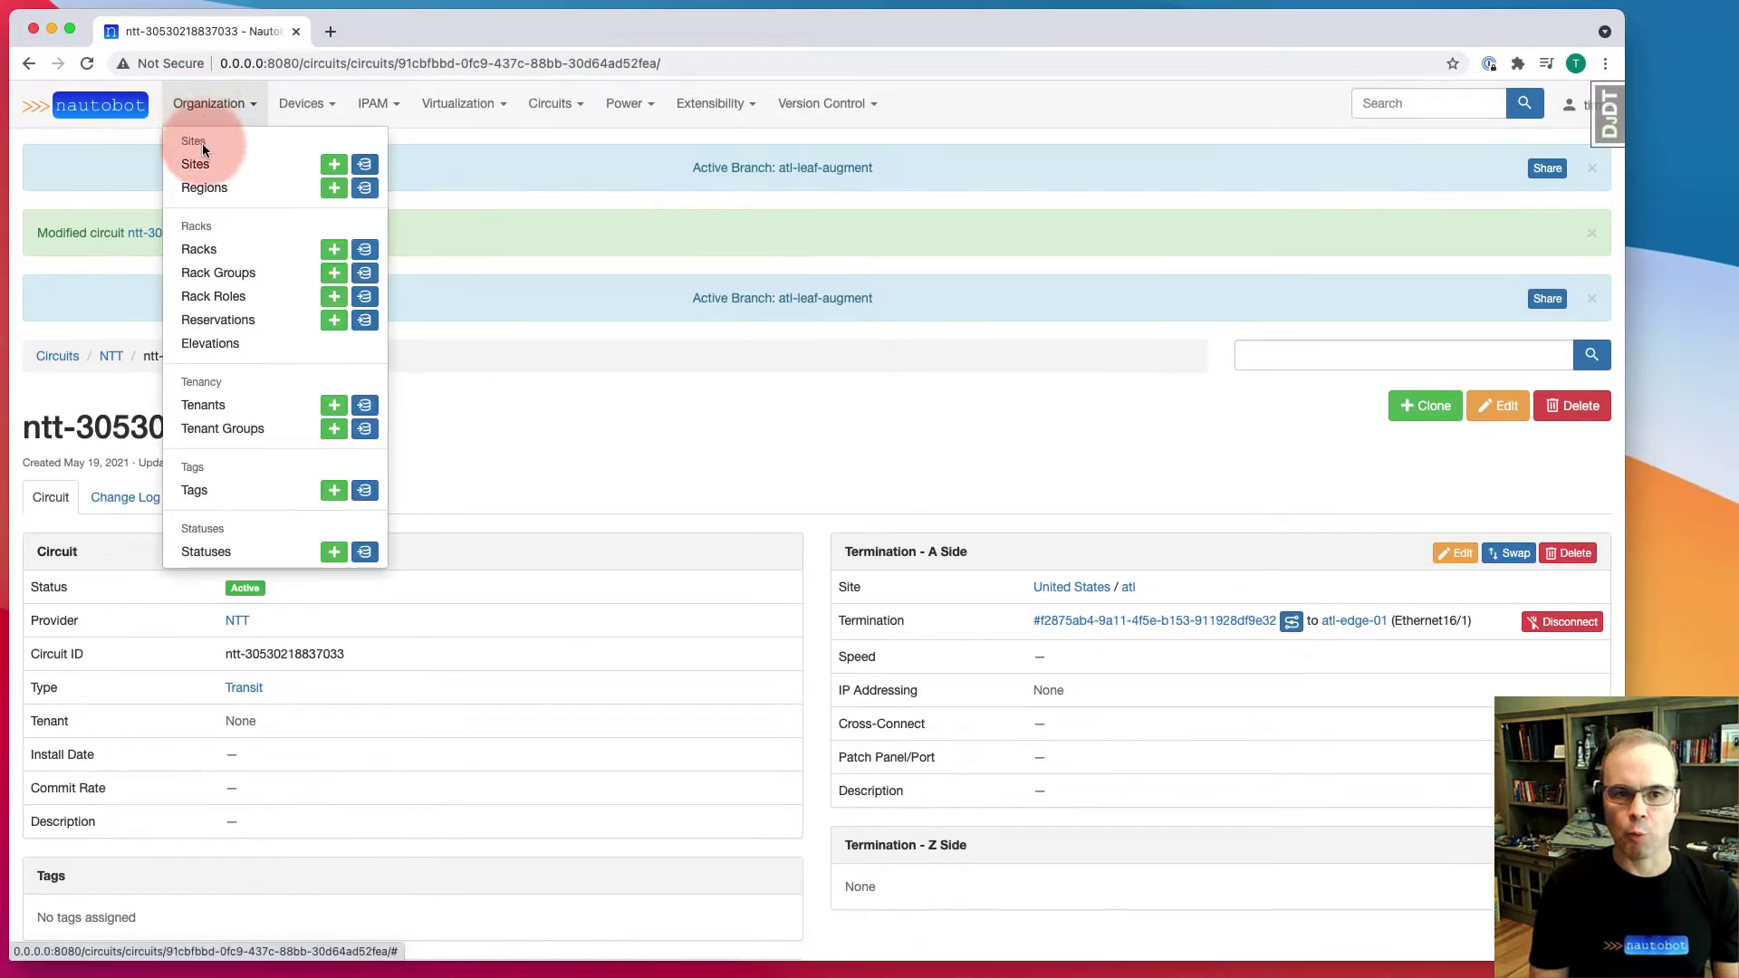
click(201, 163)
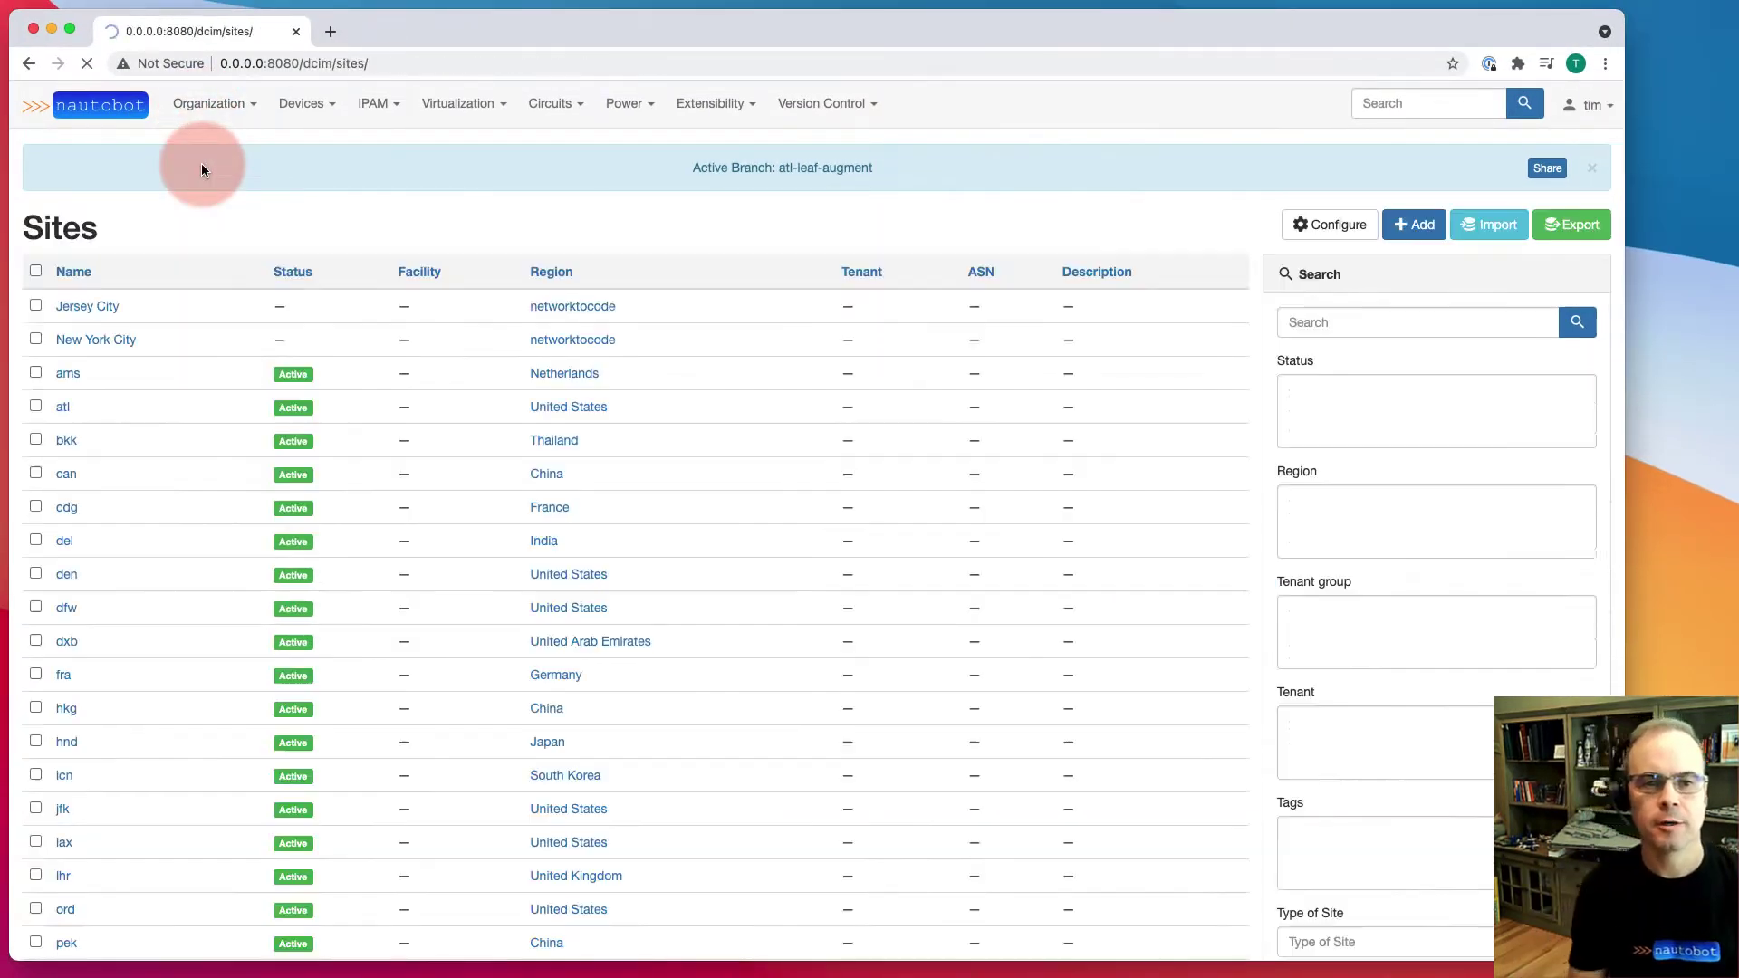
click(64, 415)
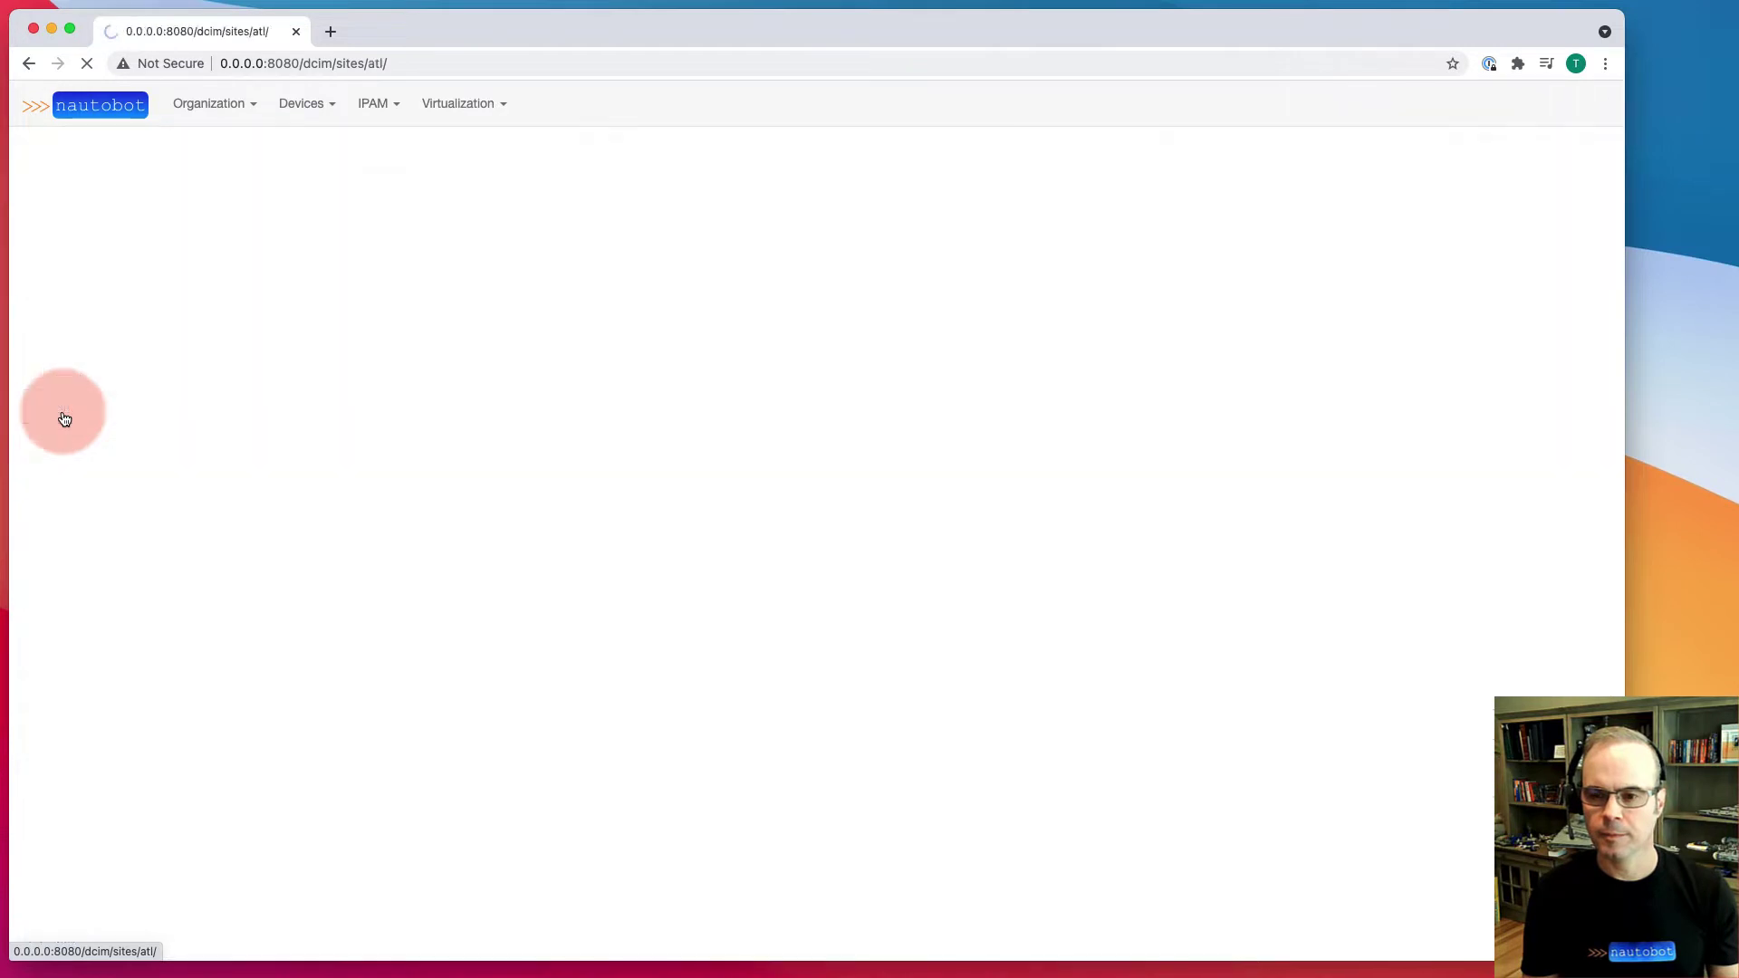
click(1288, 494)
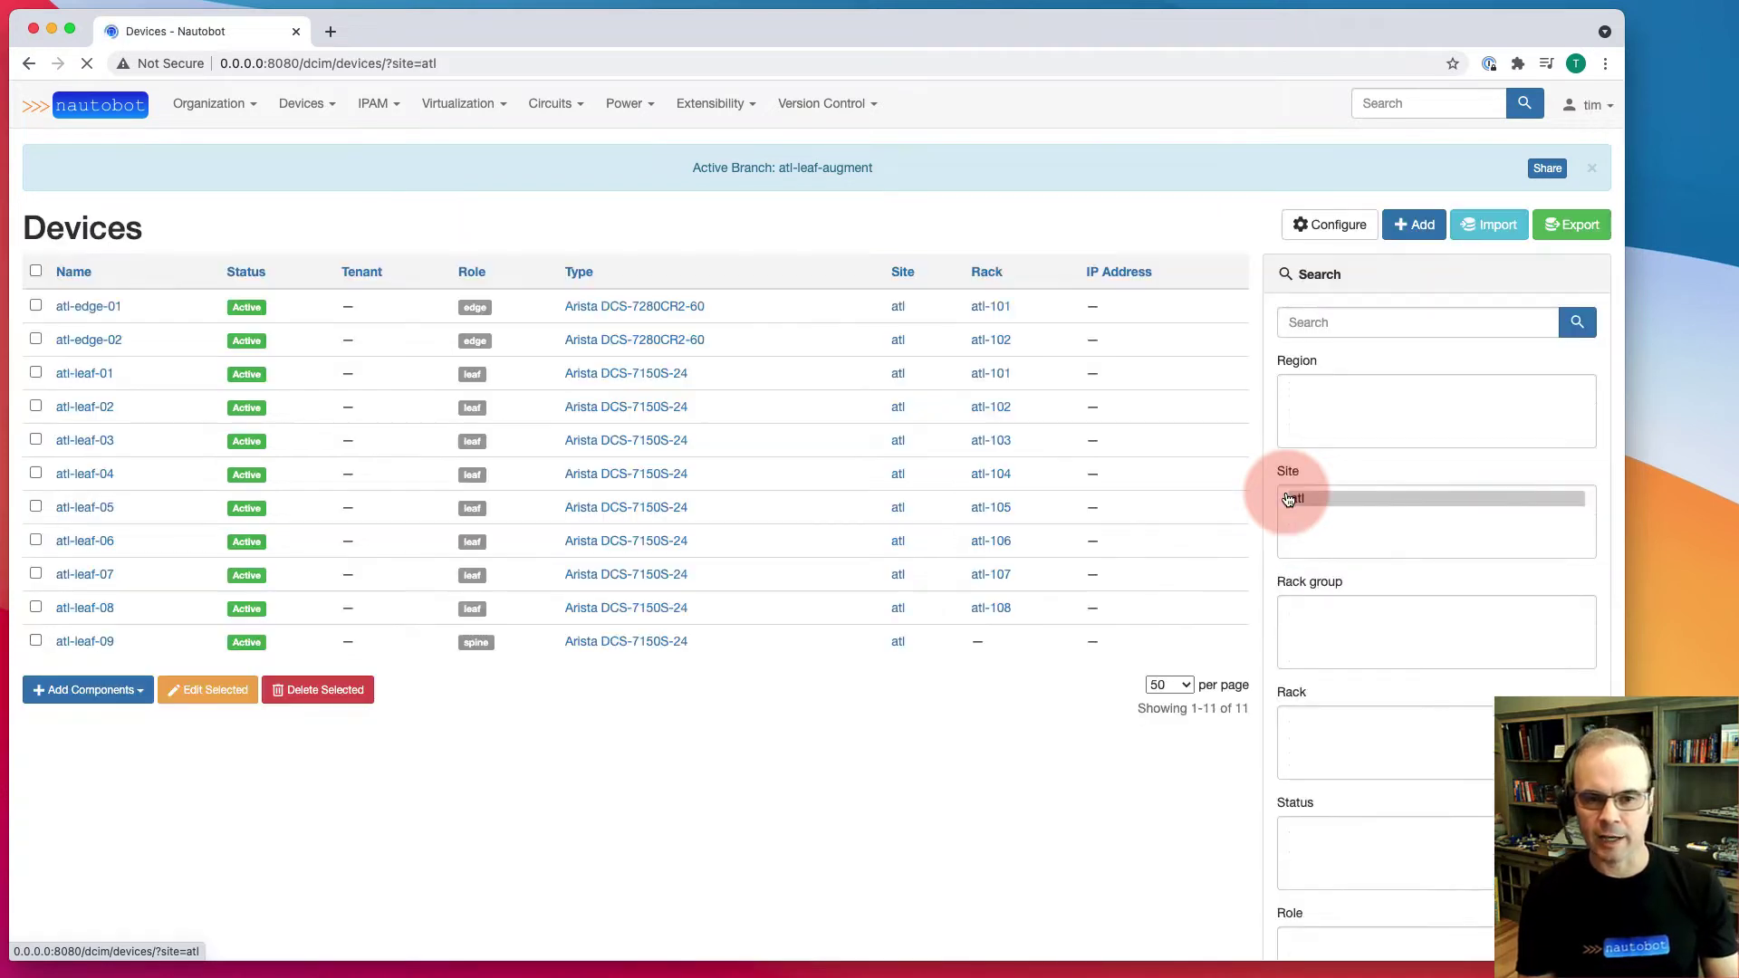
click(82, 609)
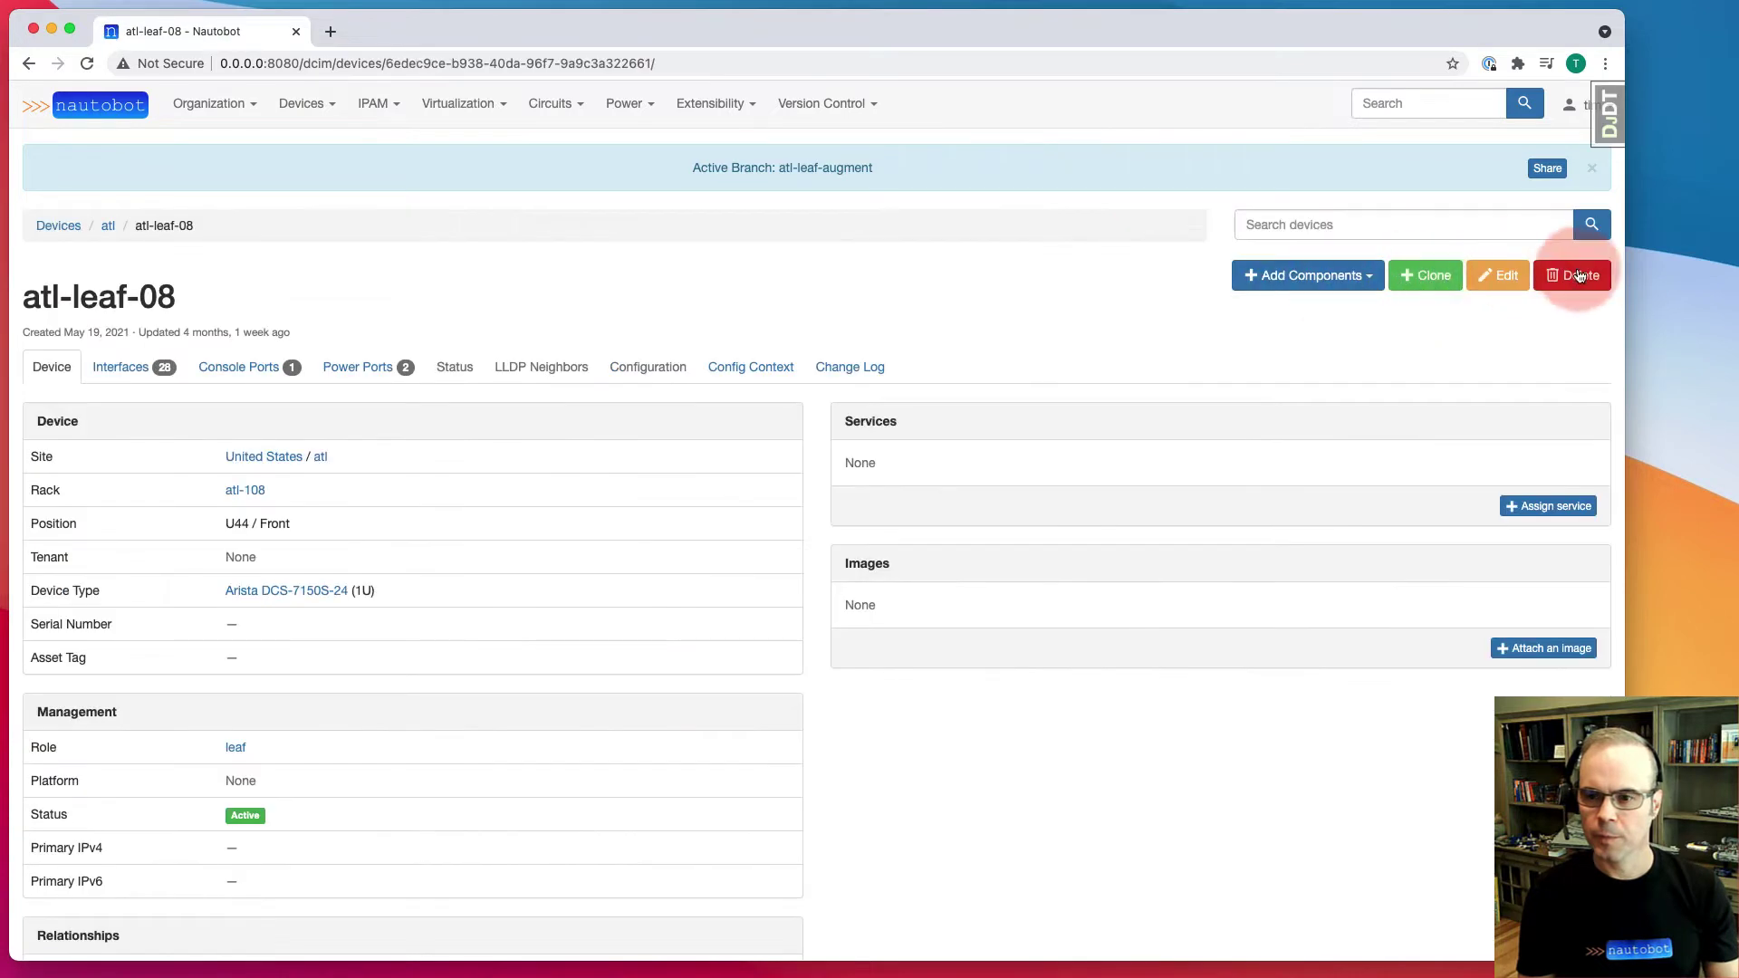
Edit atl-leaf-08, set its status to Decommissioning, save the update and check the device's details
click(1493, 282)
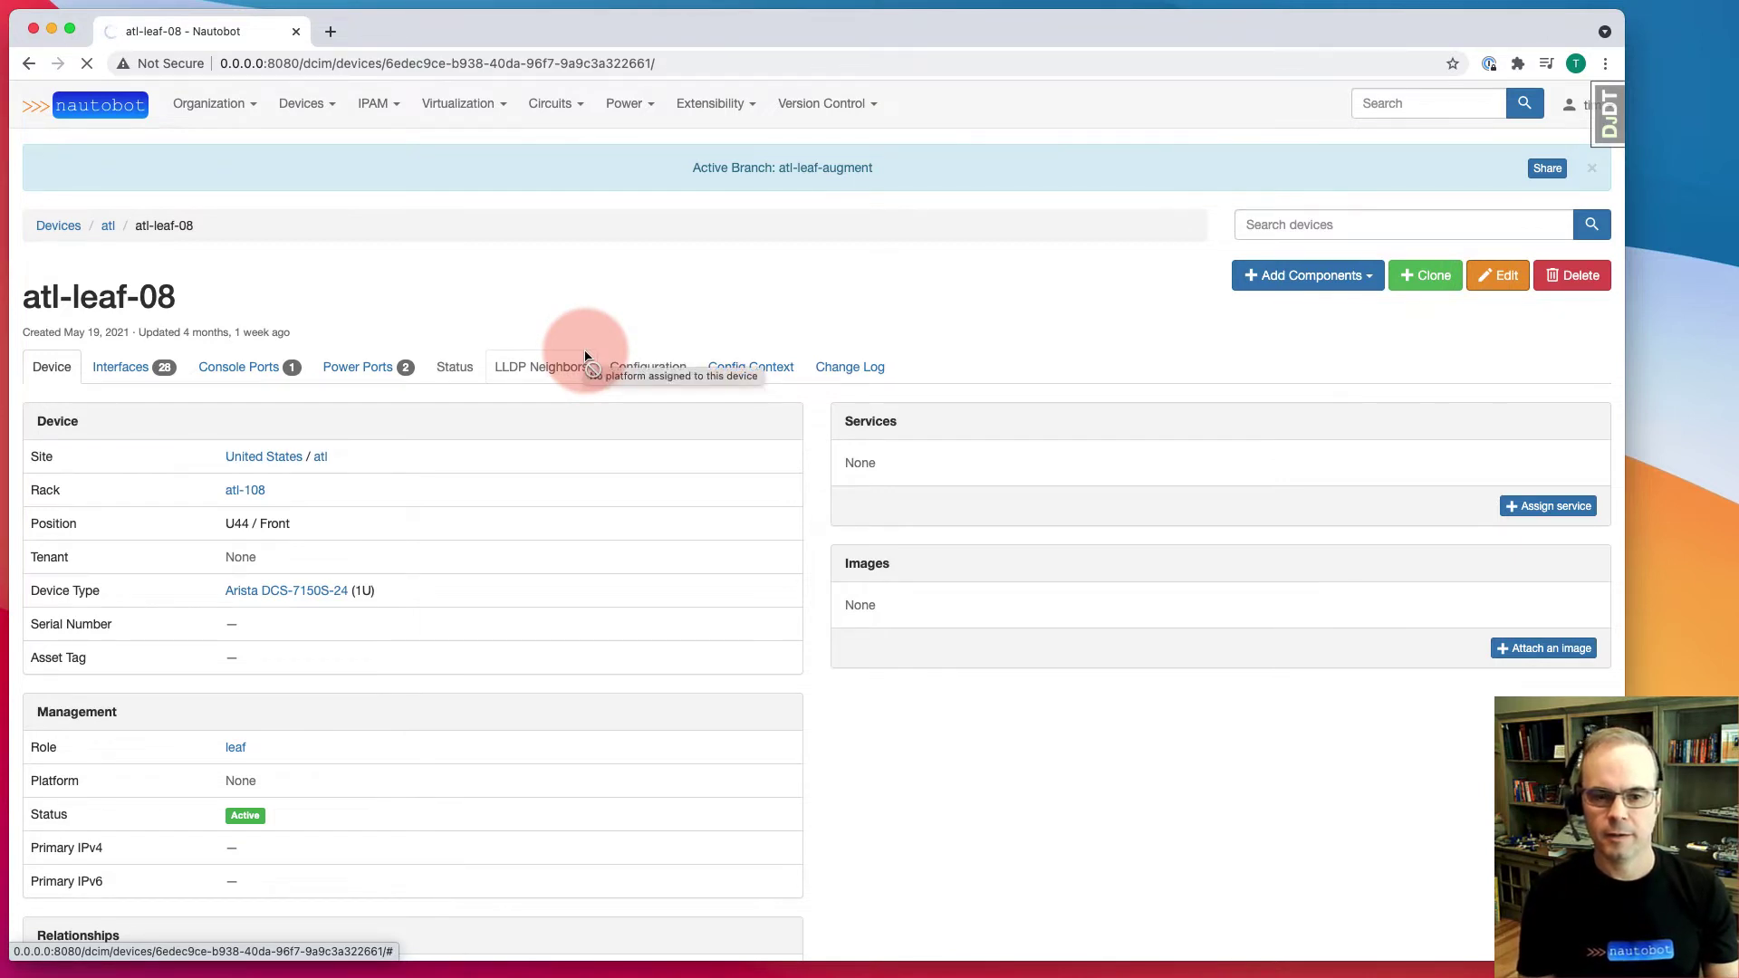
scroll(524, 822, down, 5)
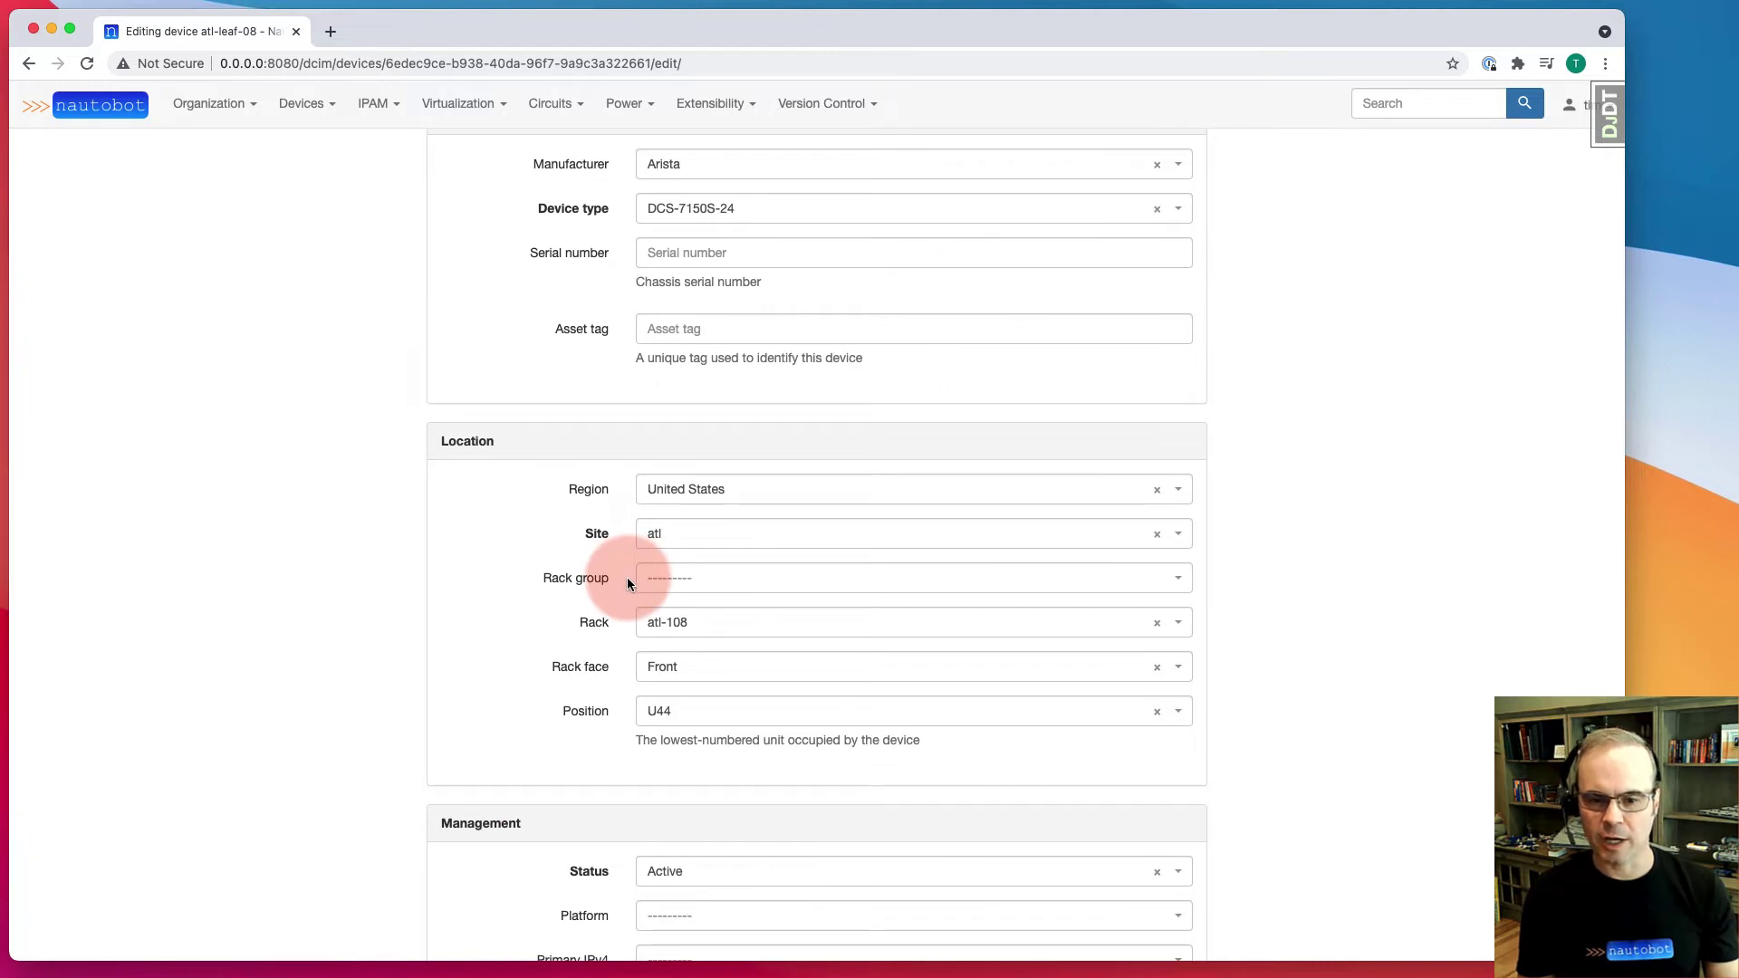
scroll(616, 707, down, 5)
click(683, 425)
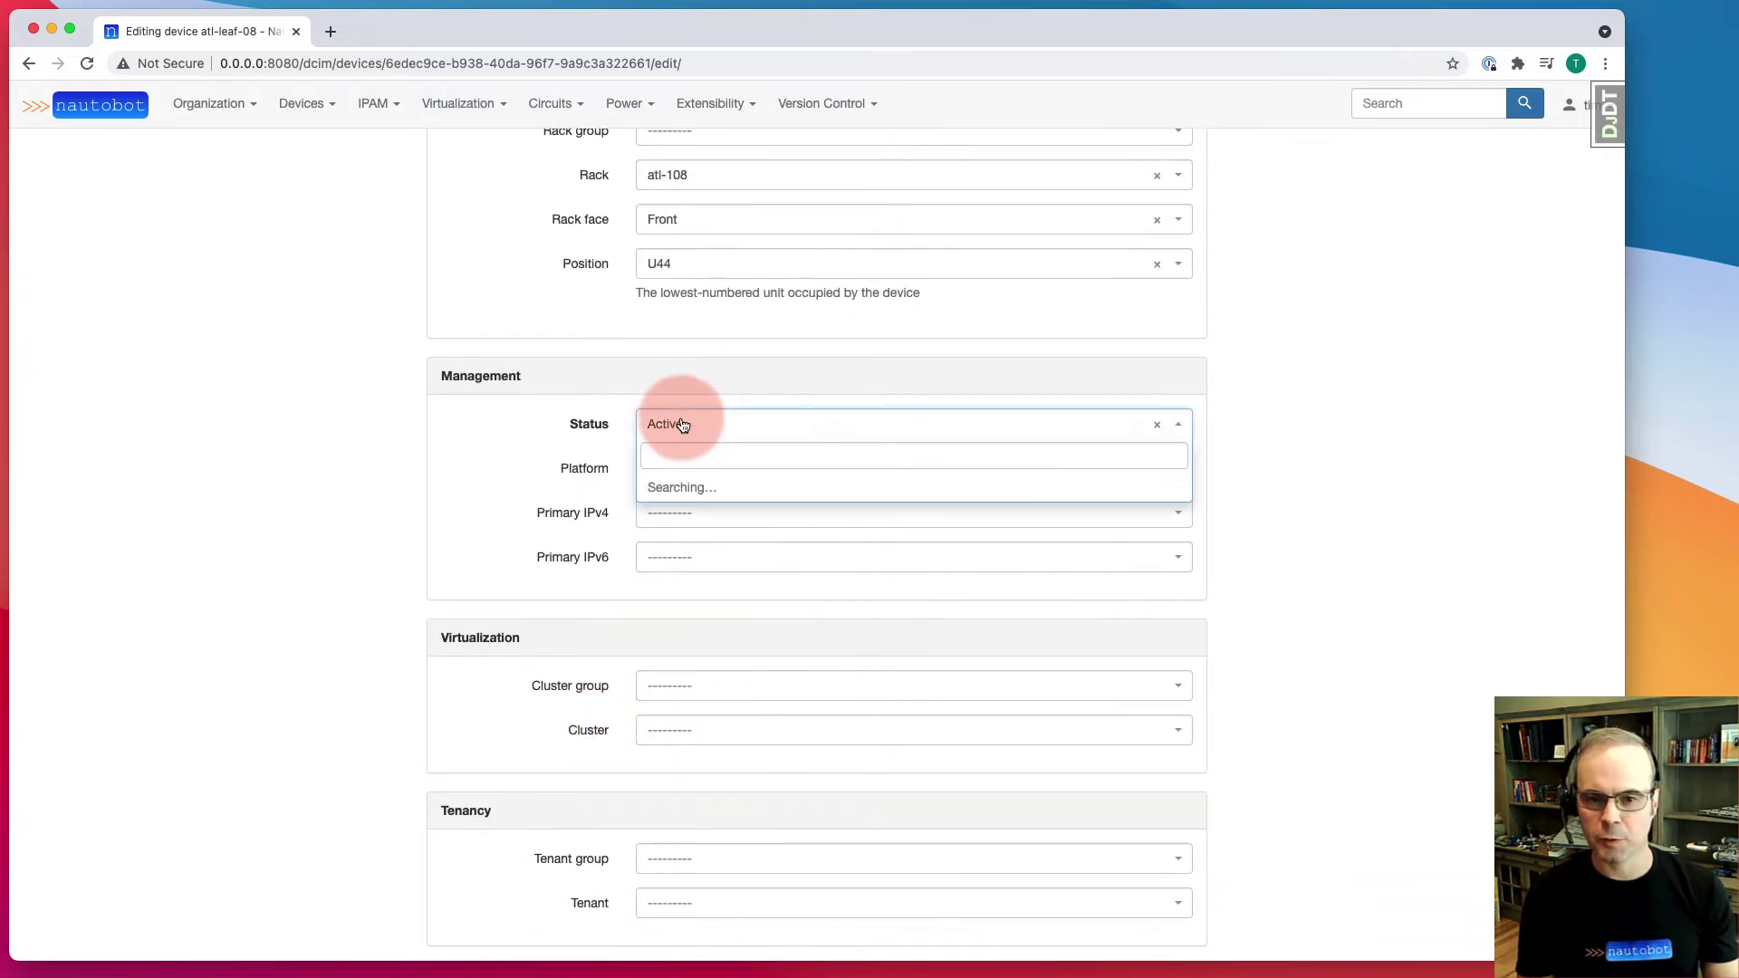
click(684, 516)
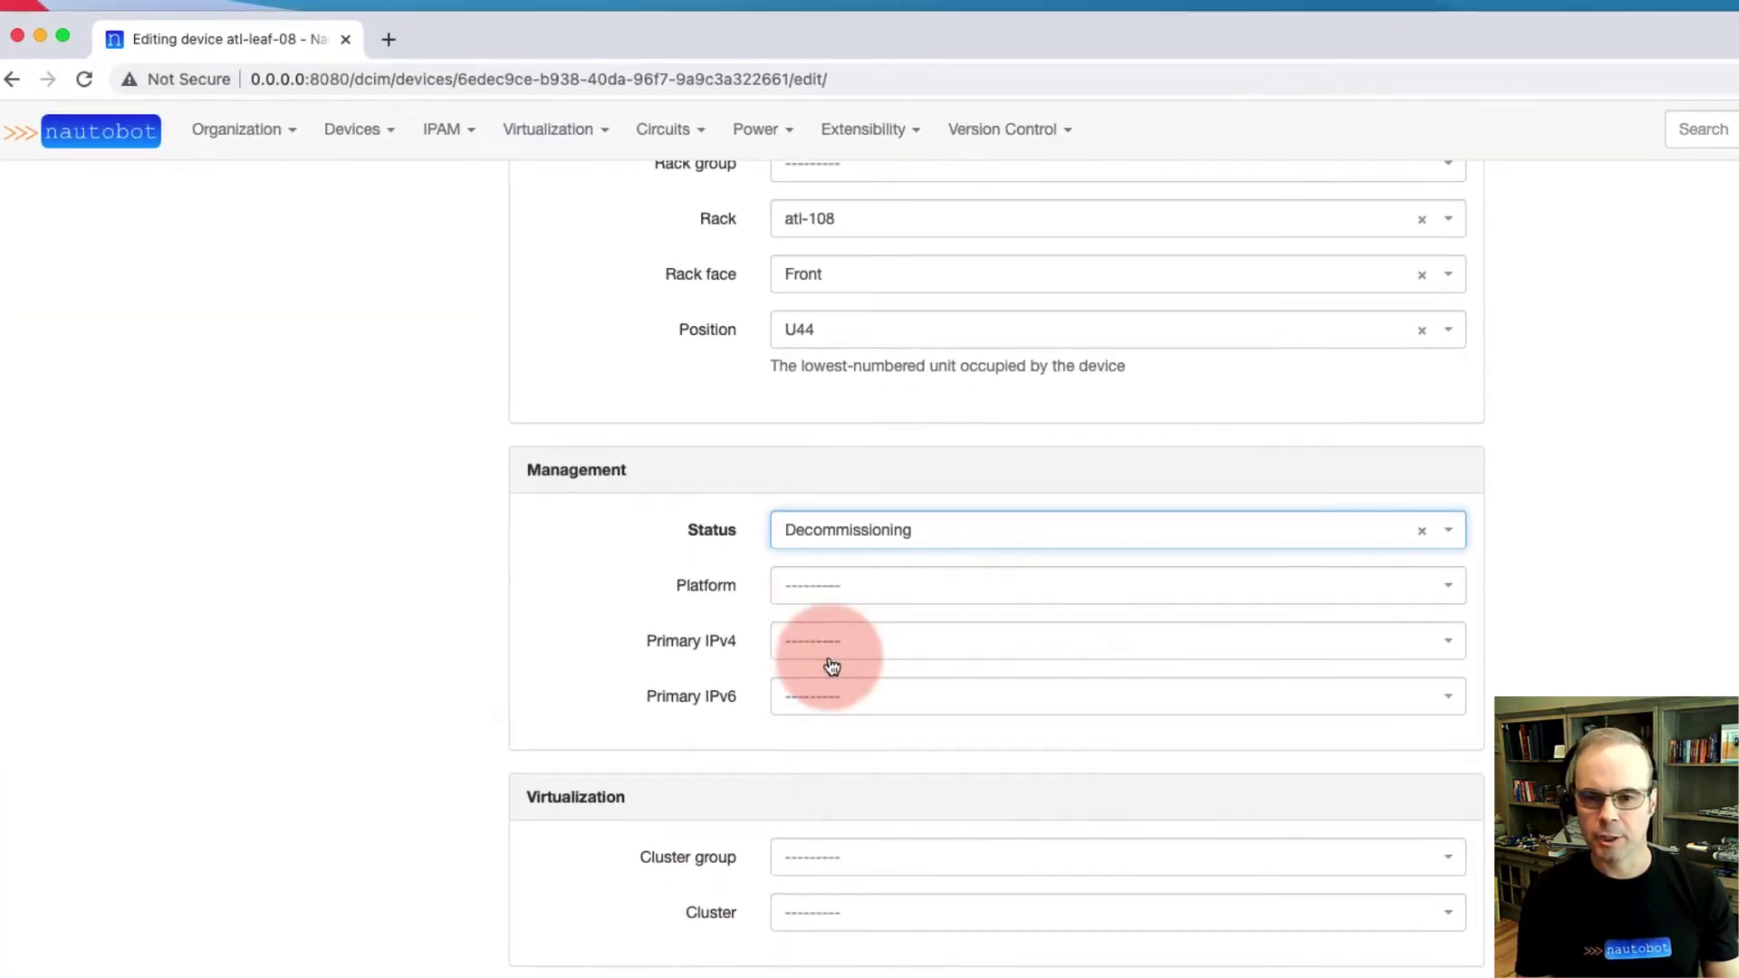
scroll(568, 670, down, 12)
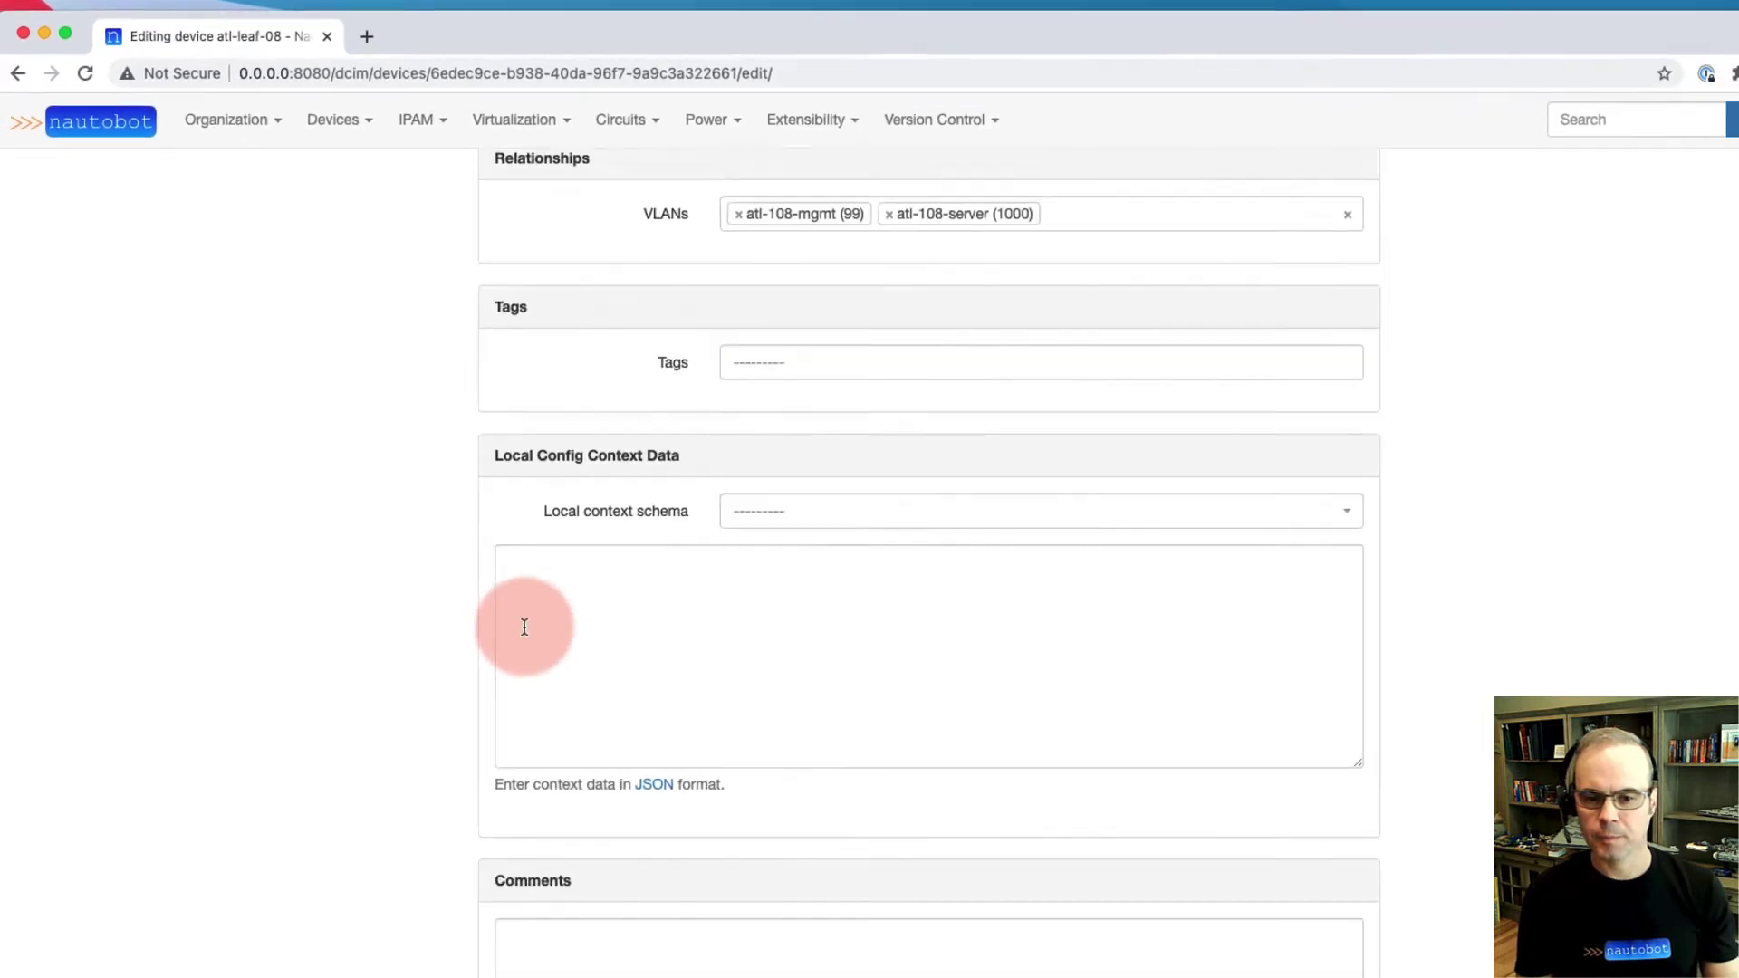
scroll(529, 633, down, 3)
click(1110, 874)
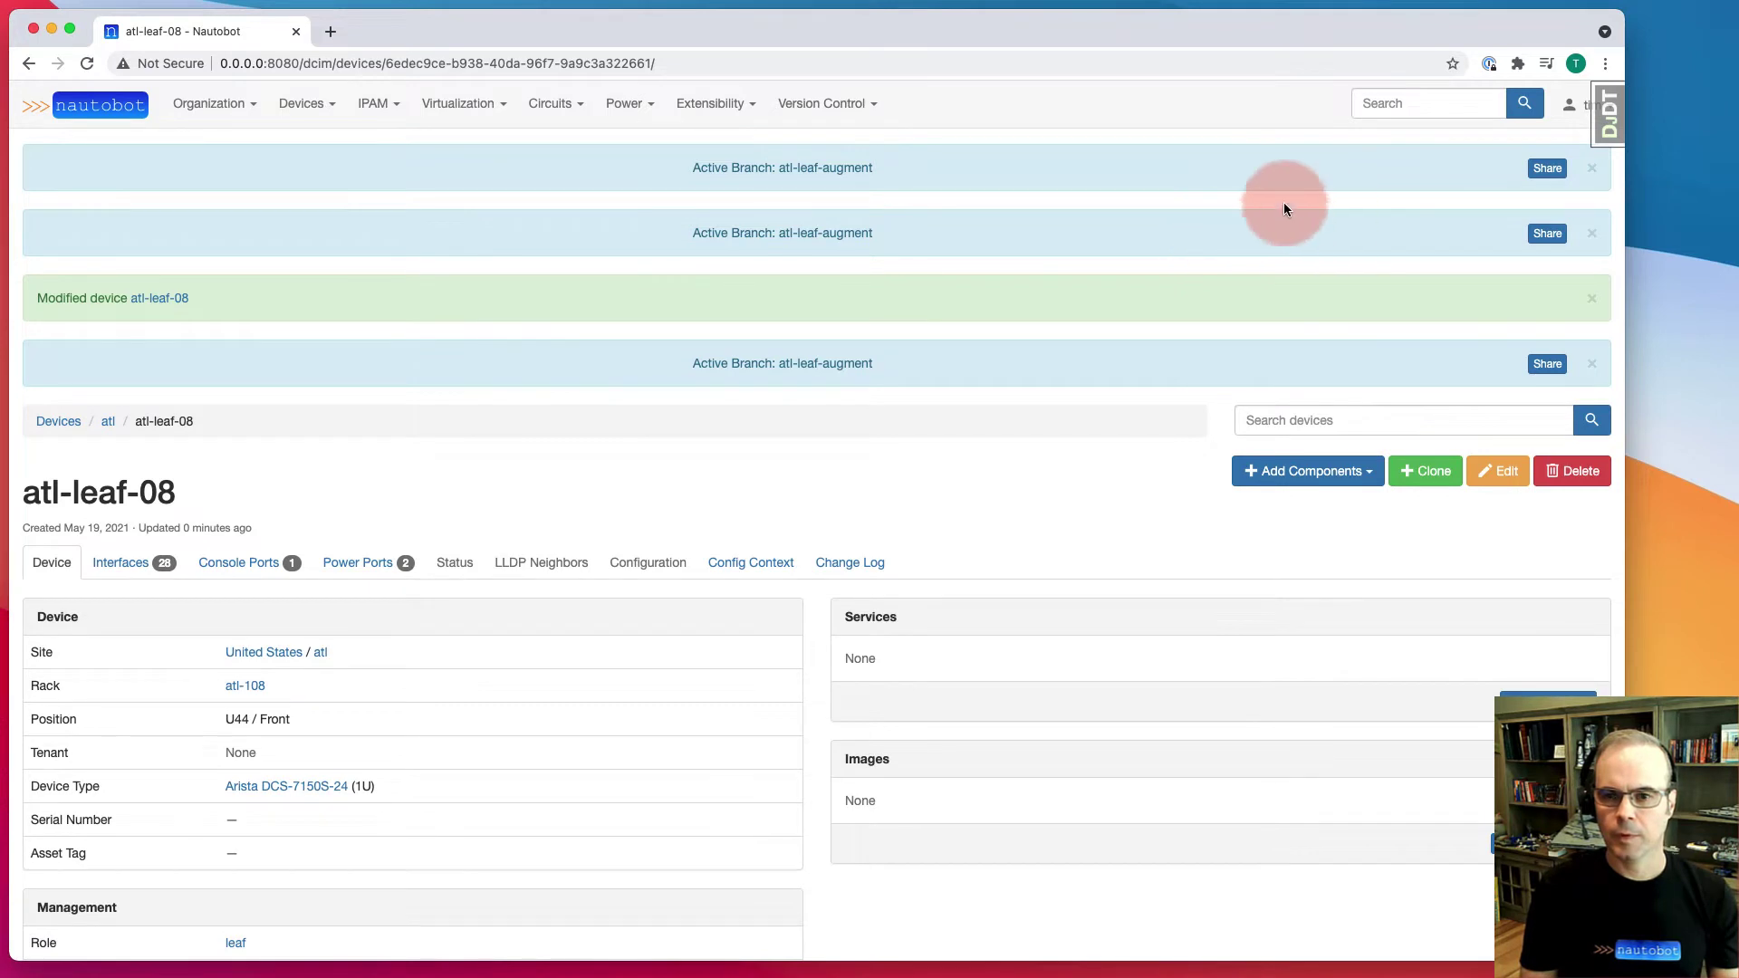
scroll(1019, 172, down, 2)
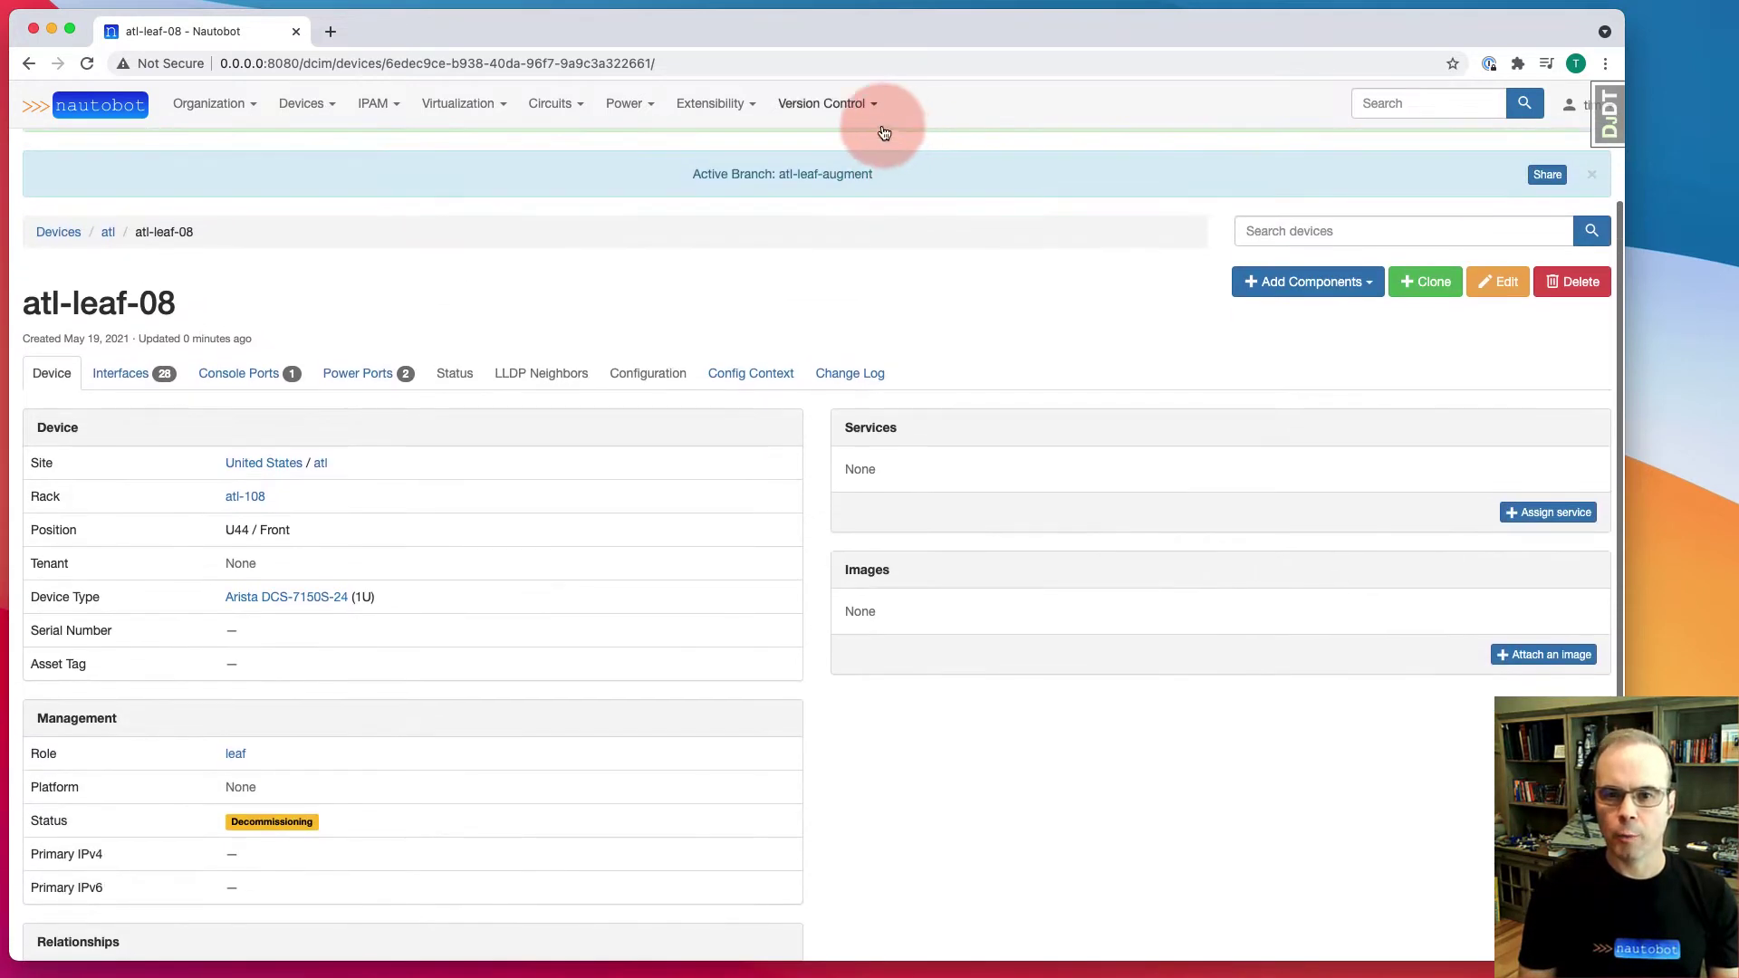
Open the active branch's diffs and review the branch details, diff summary and the device, circuit, console port and interface changes
click(827, 109)
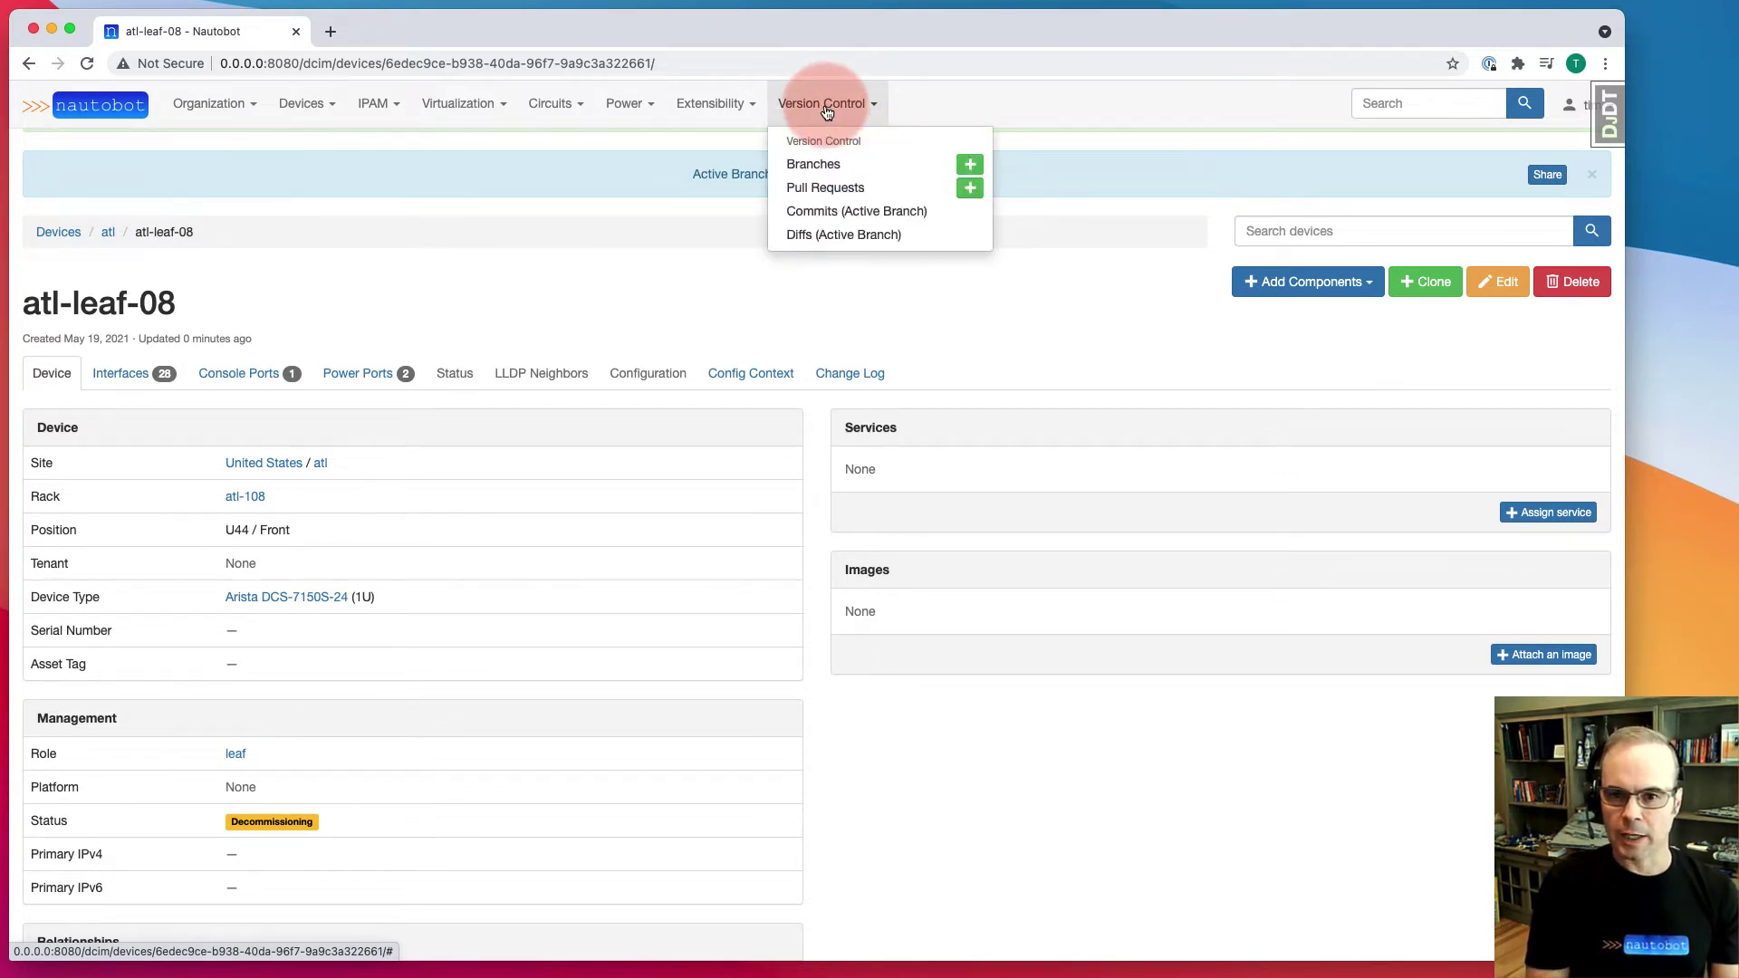
click(819, 235)
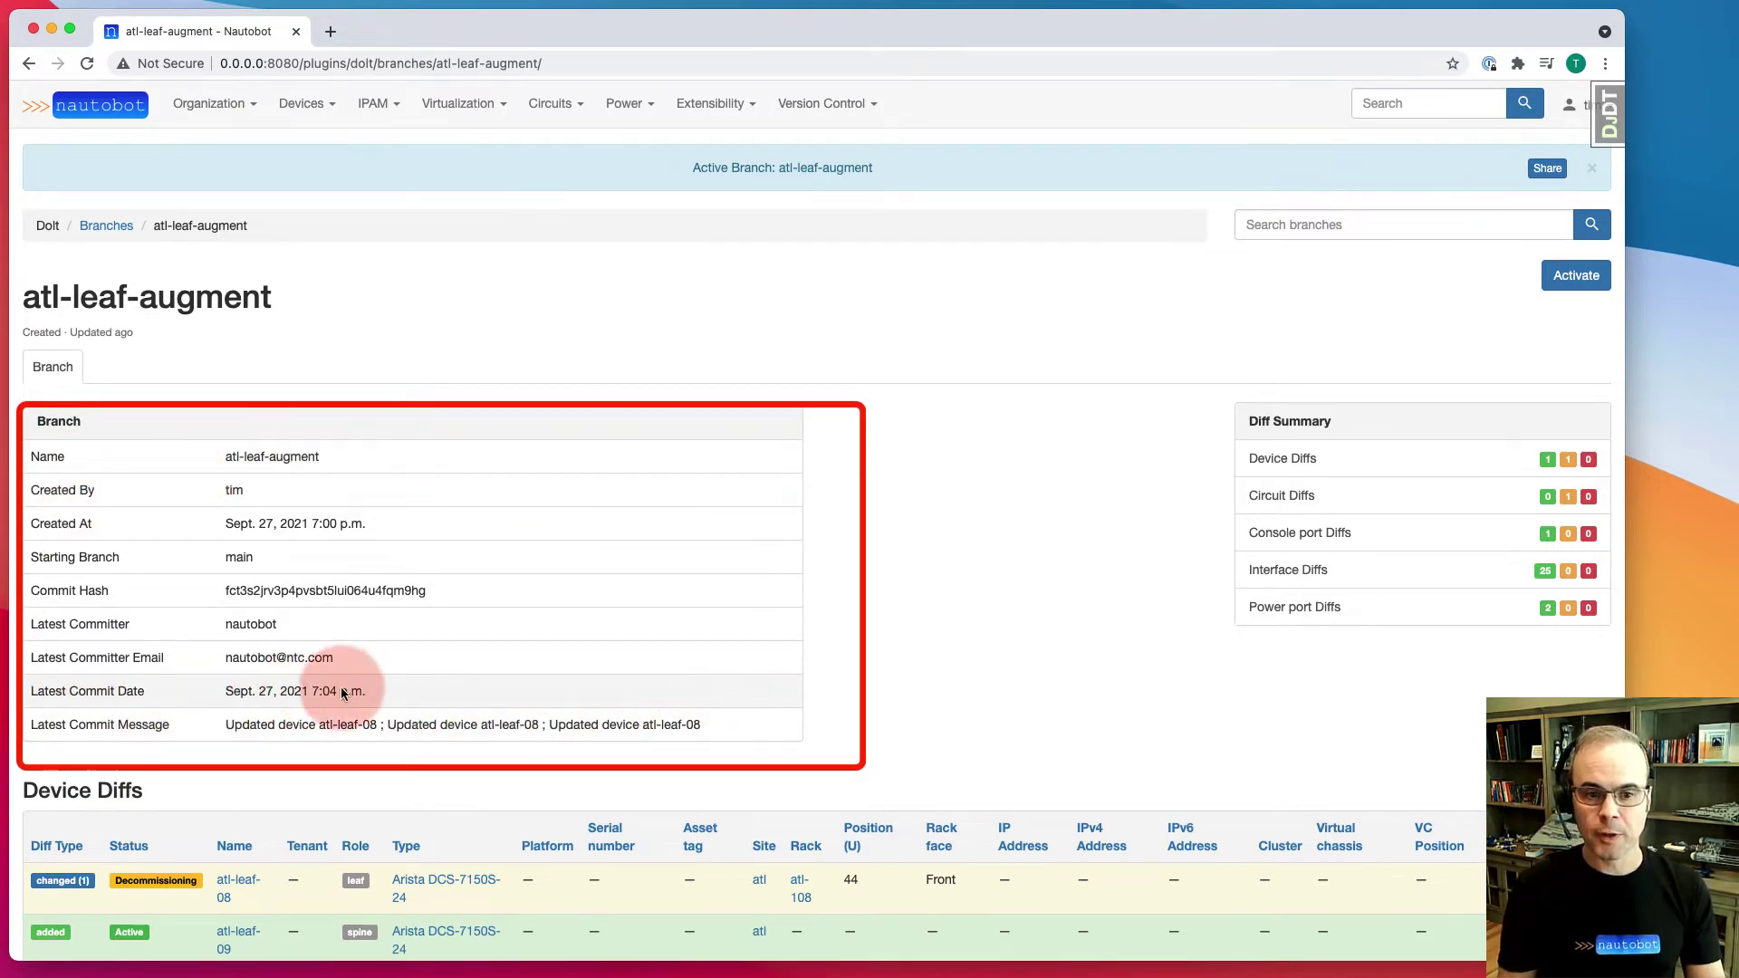
scroll(975, 526, down, 2)
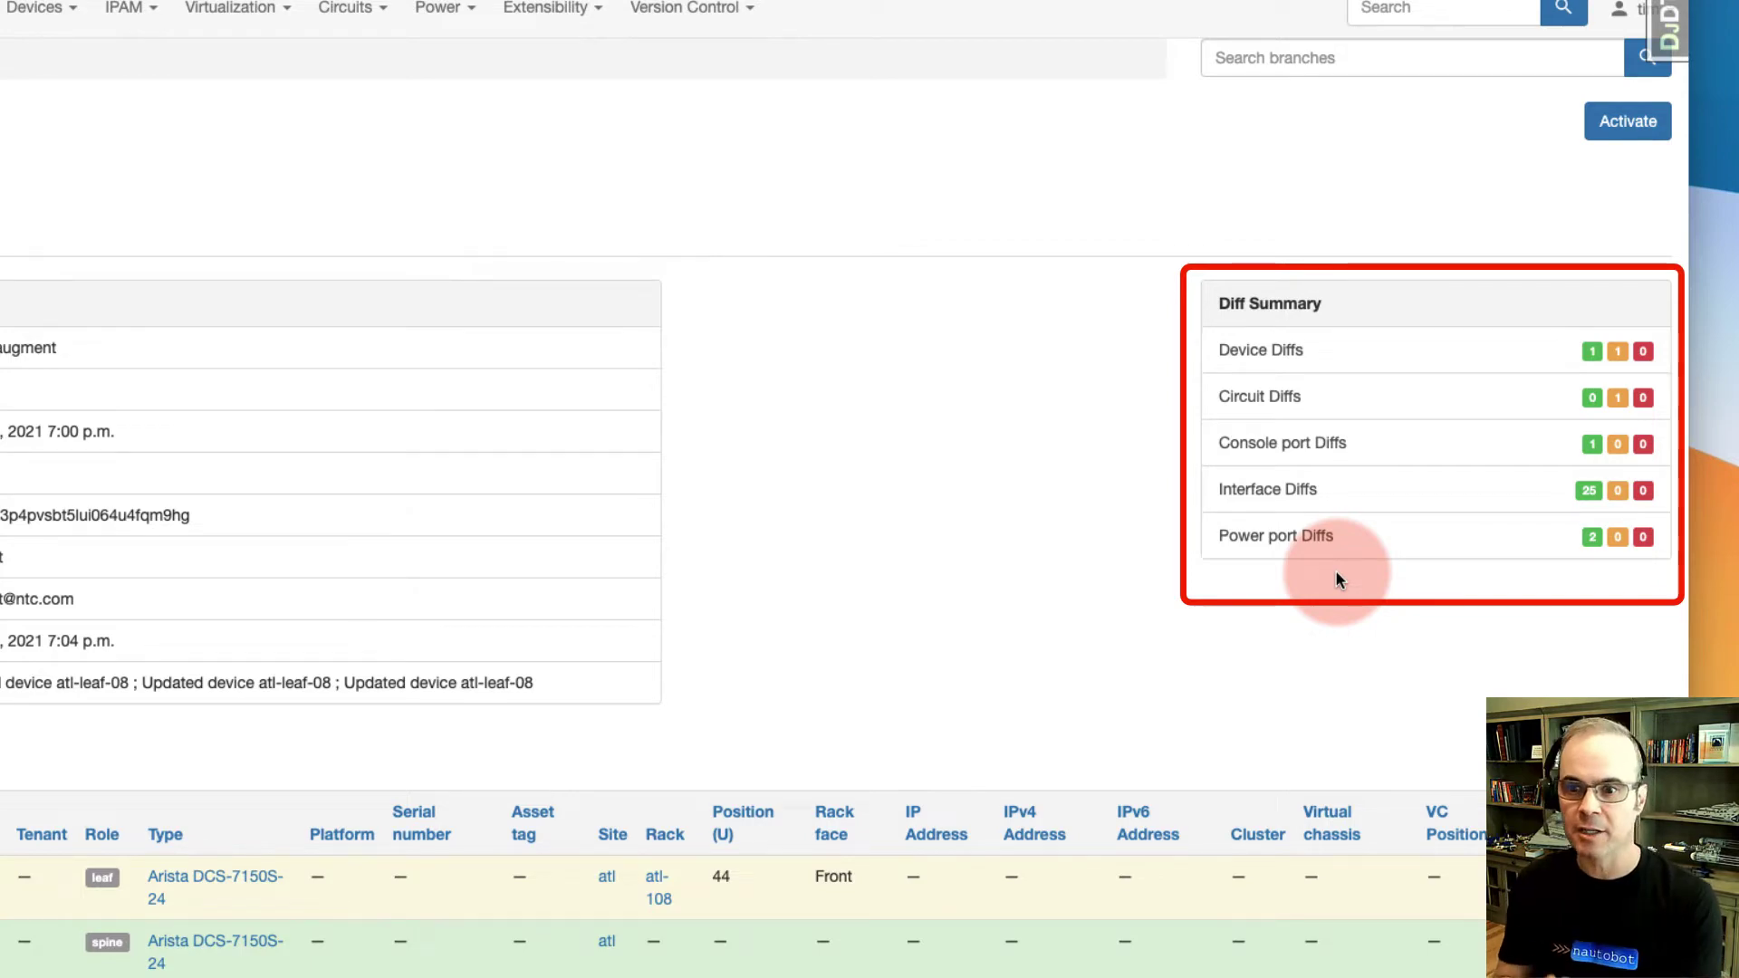
scroll(1080, 553, down, 1)
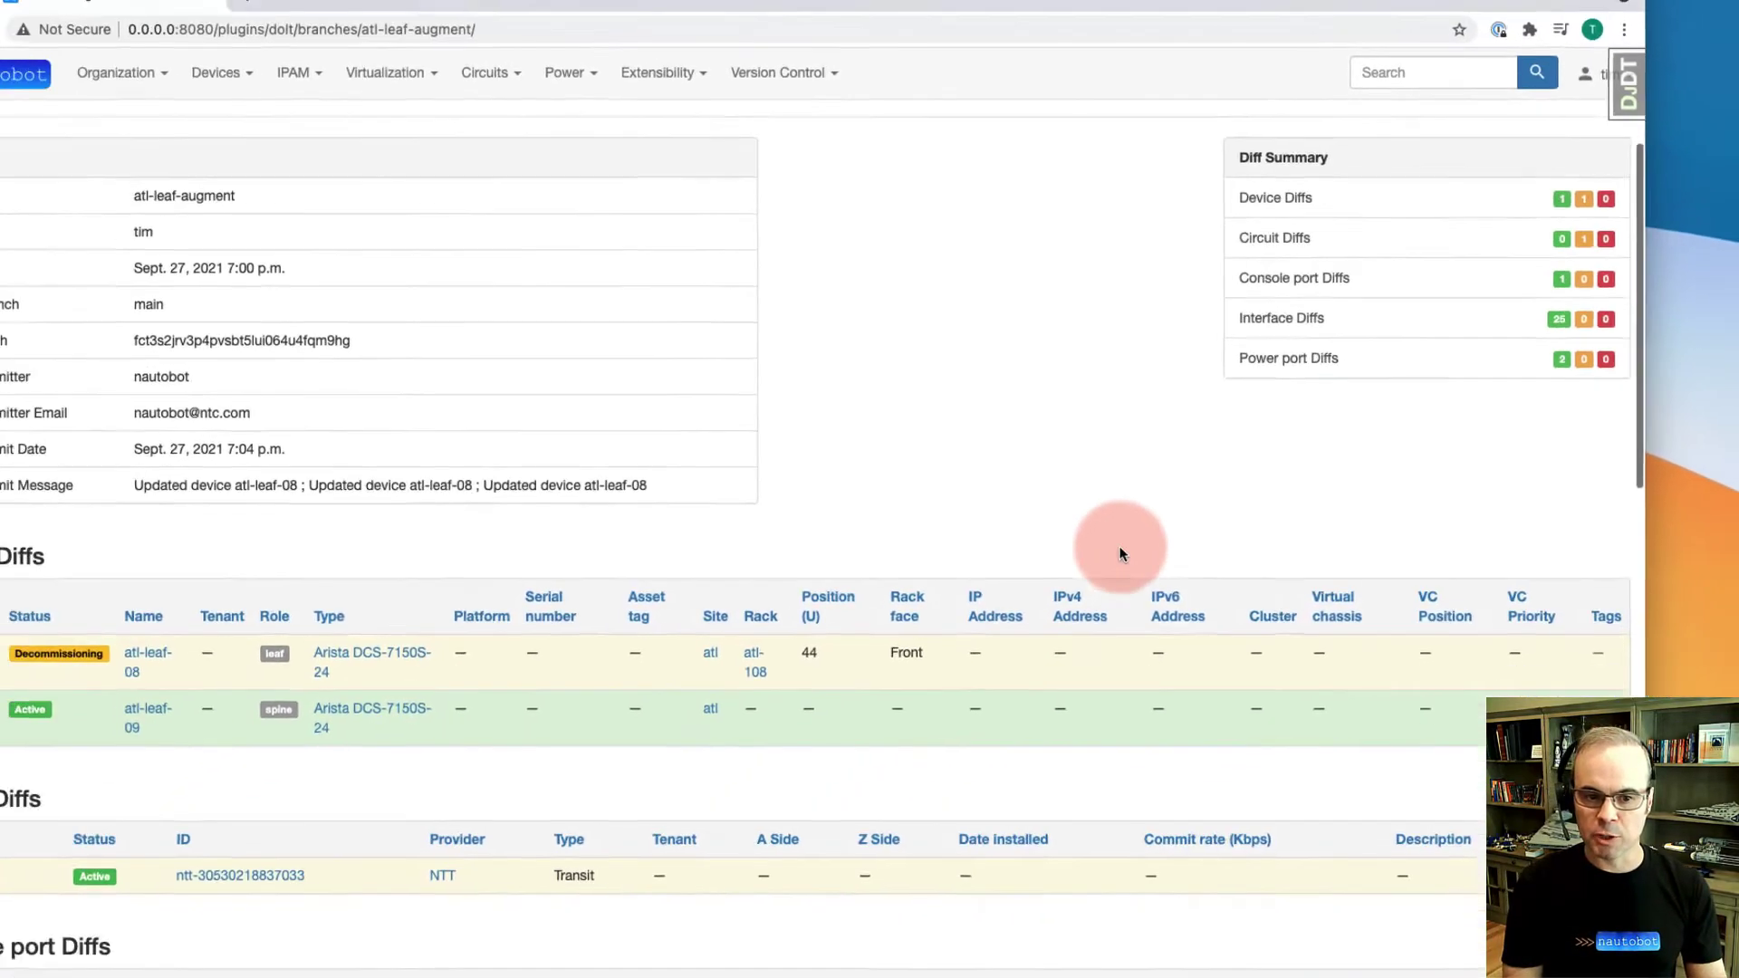
scroll(1080, 562, down, 5)
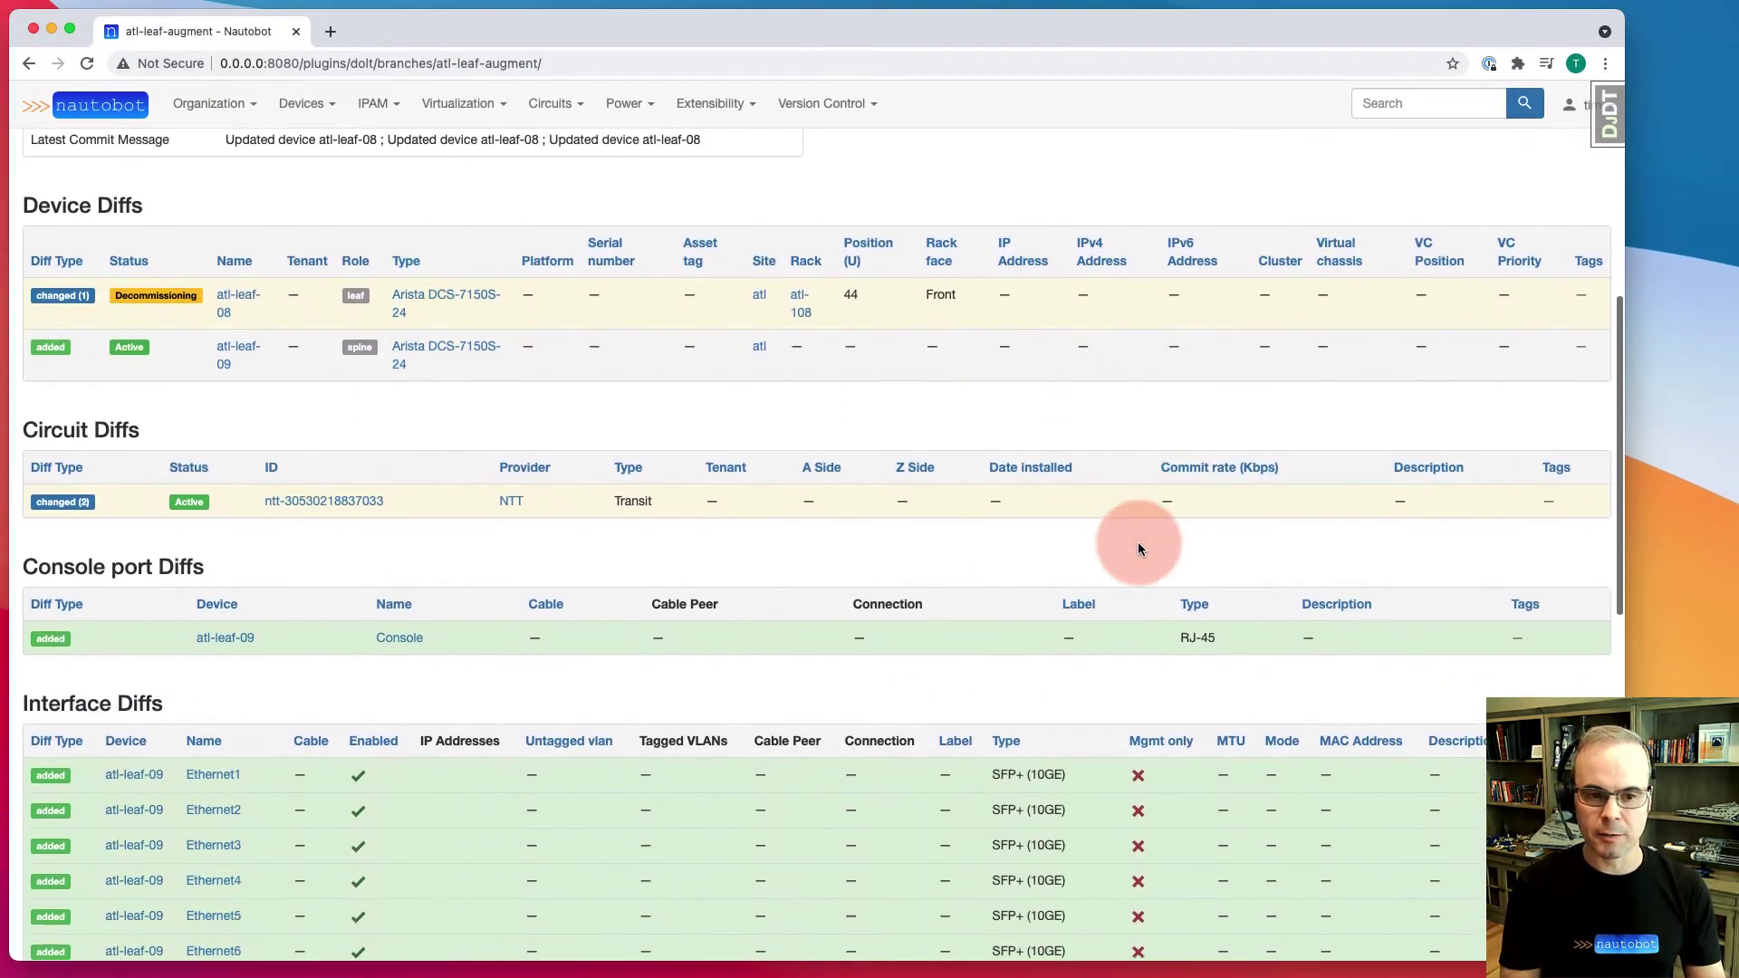
scroll(1139, 547, down, 5)
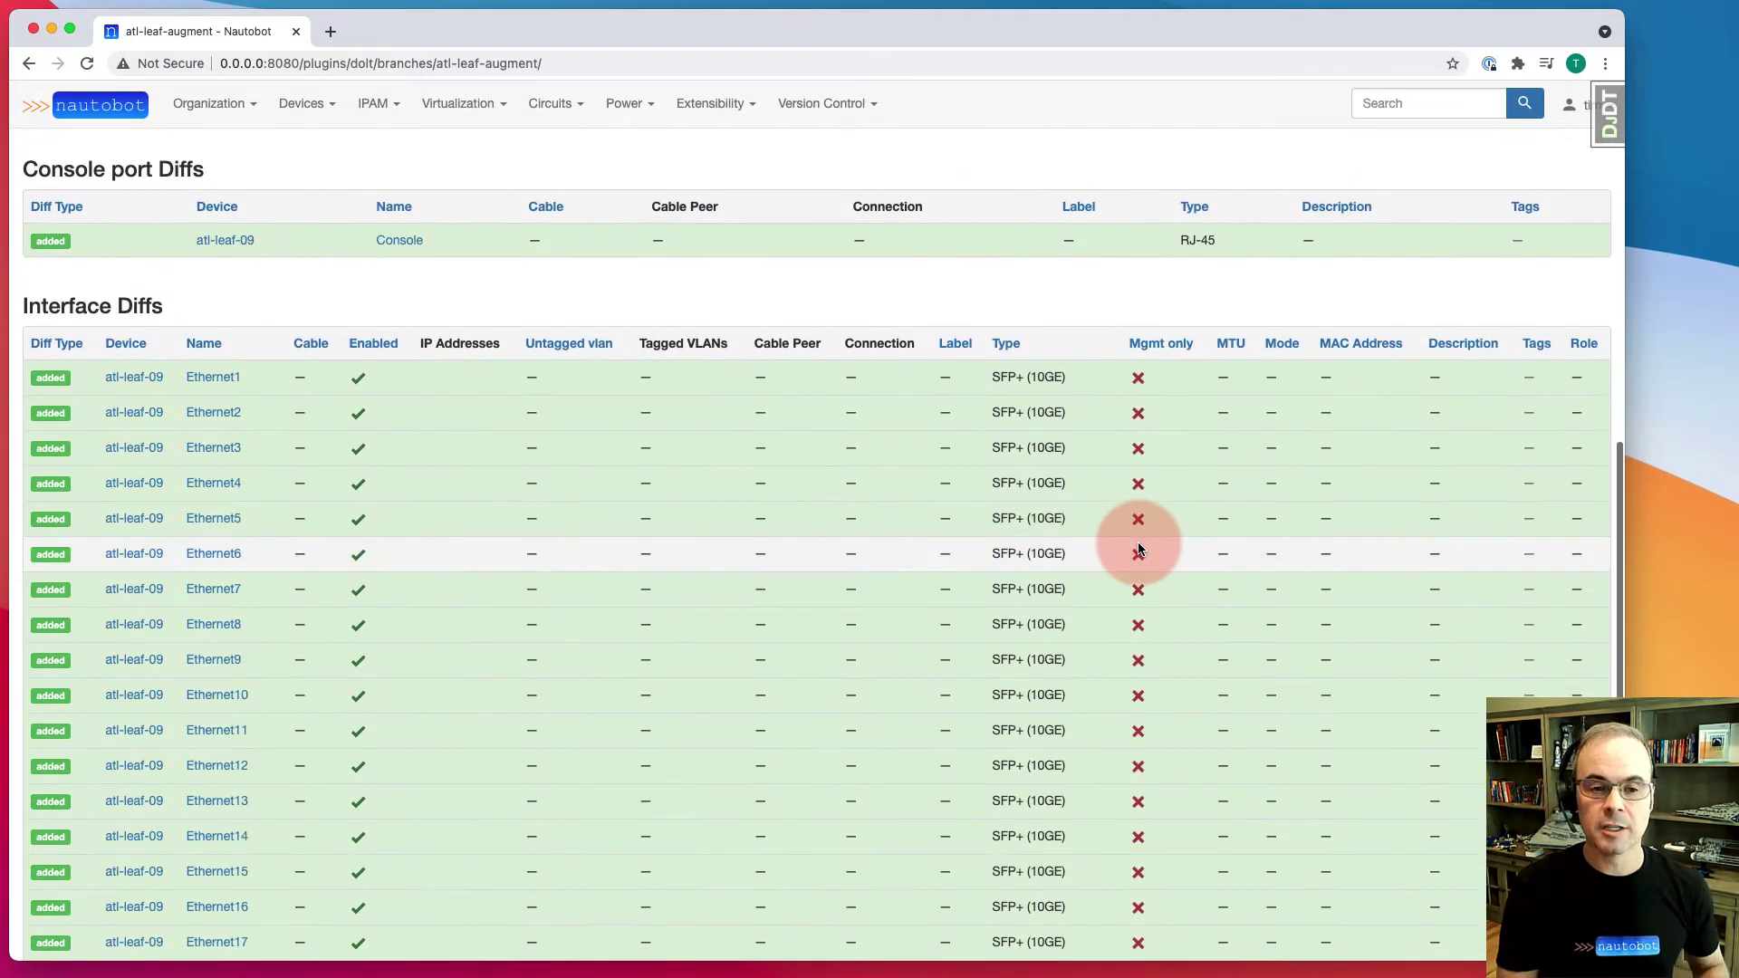
scroll(877, 554, up, 5)
scroll(875, 565, up, 6)
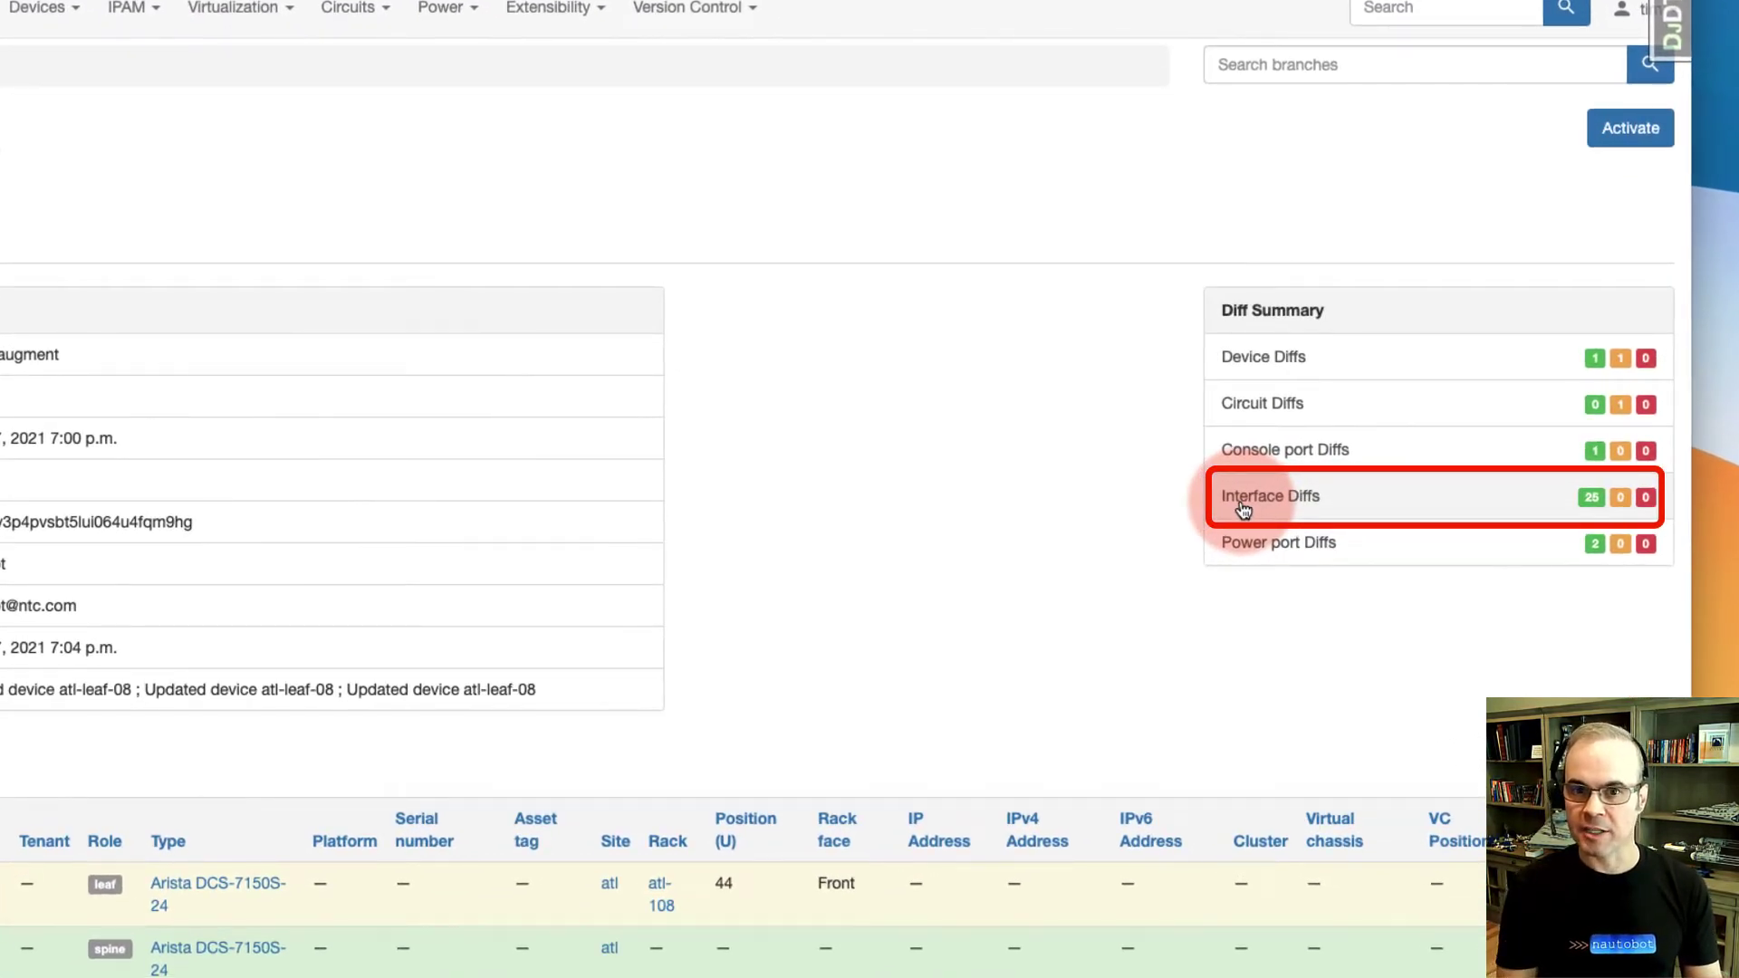
Jump from the diff summary to the interface diffs, and look back over the circuit and device diffs
click(1243, 507)
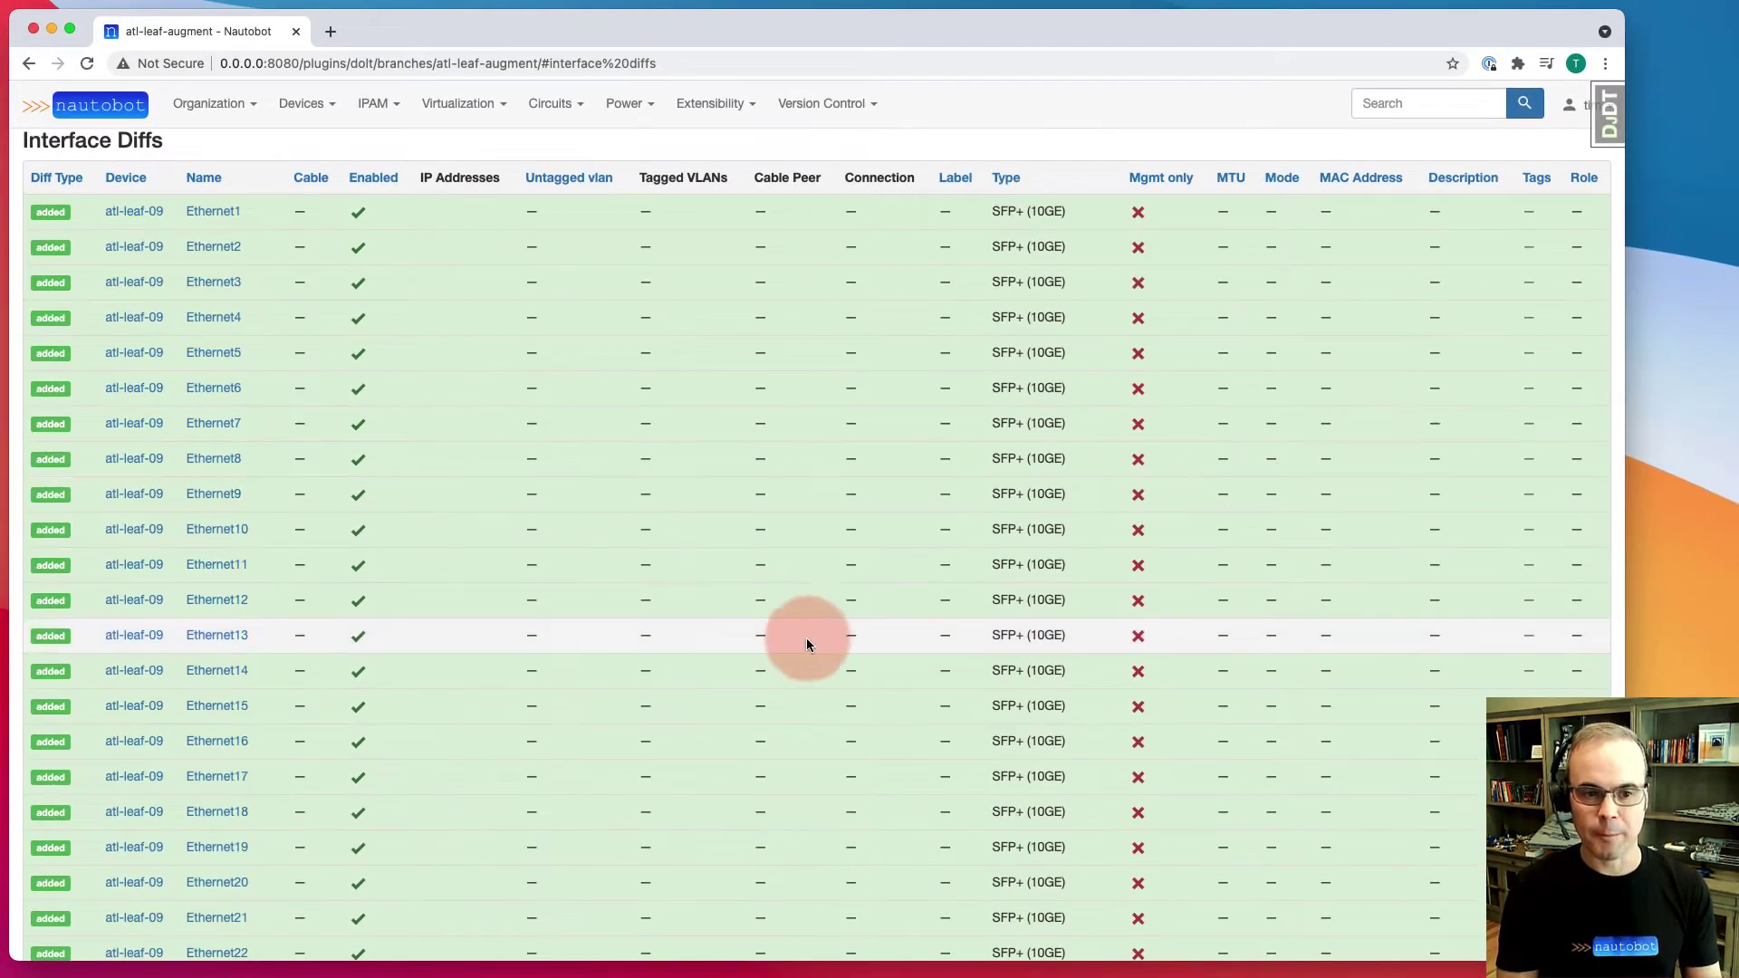
scroll(807, 638, up, 2)
scroll(806, 645, up, 5)
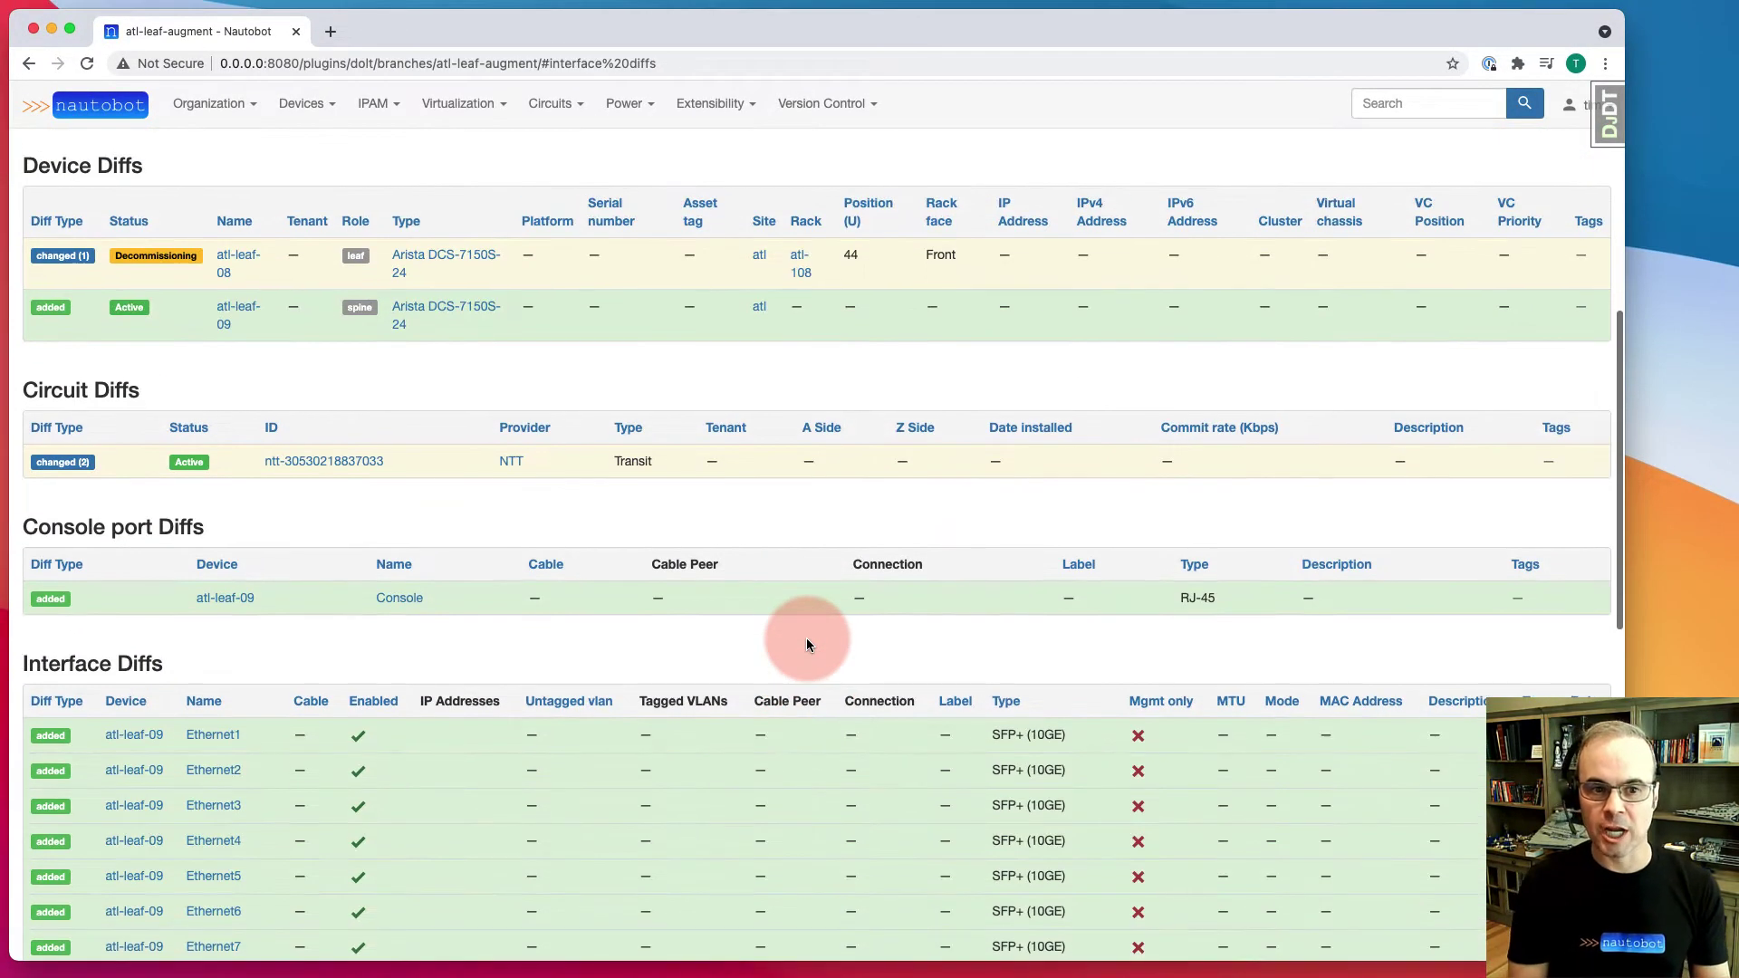
scroll(809, 644, up, 2)
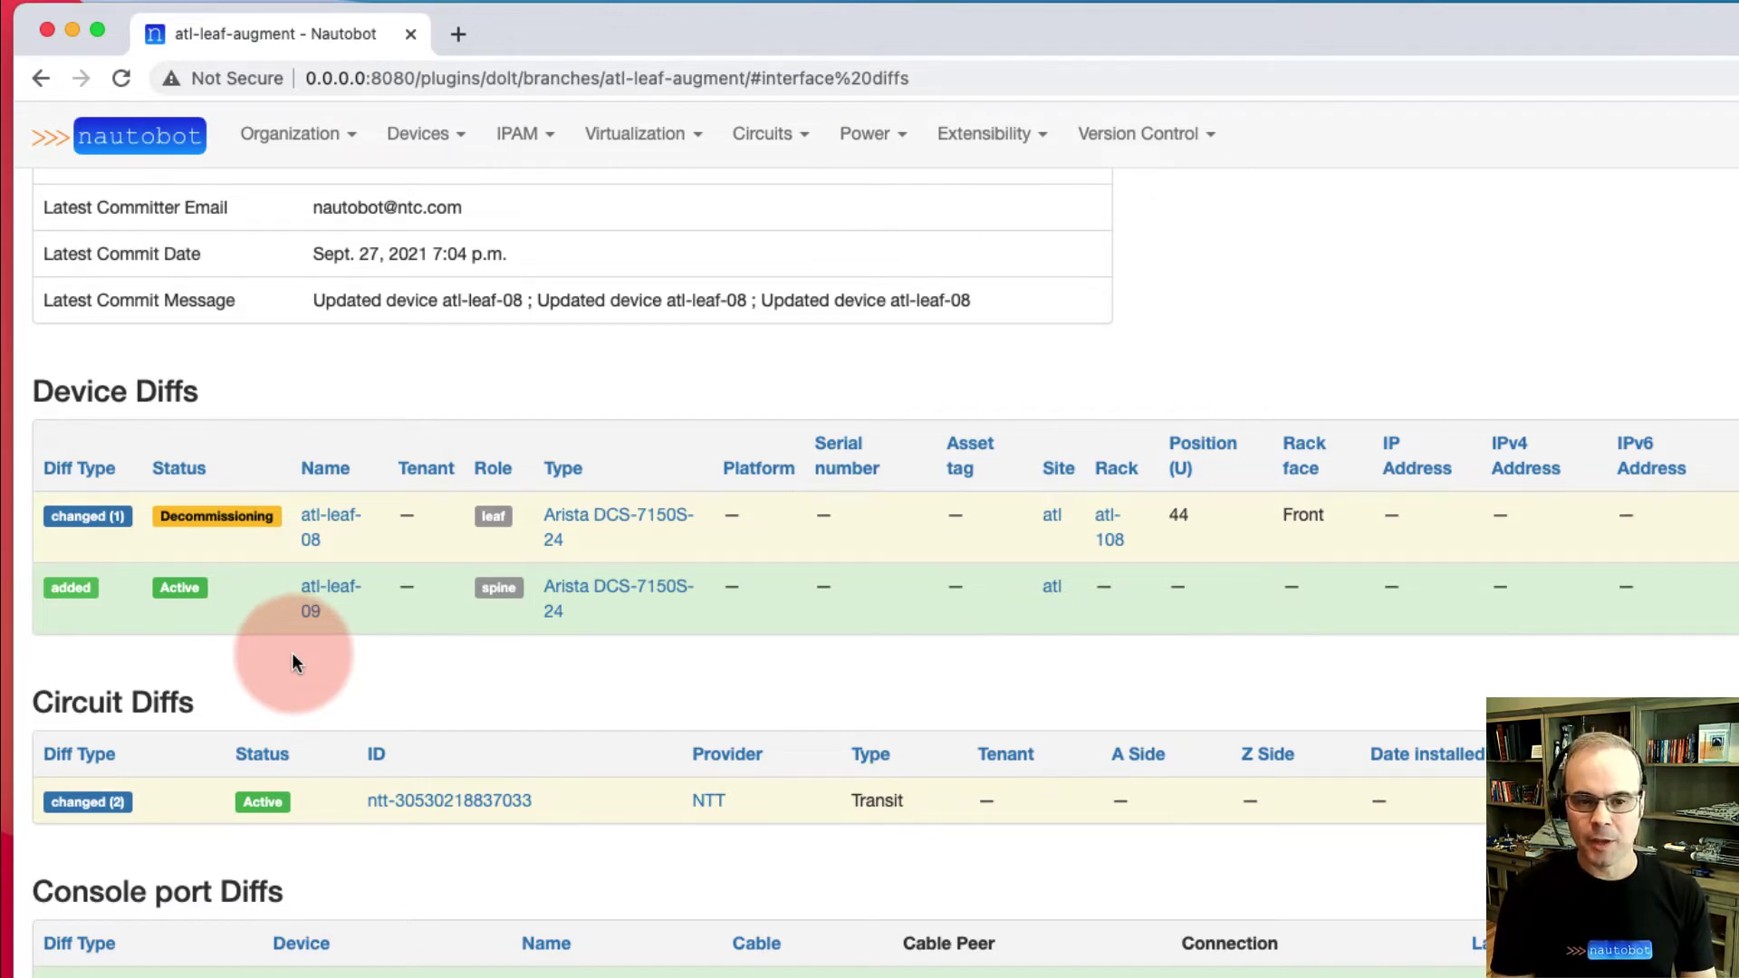
scroll(291, 652, up, 8)
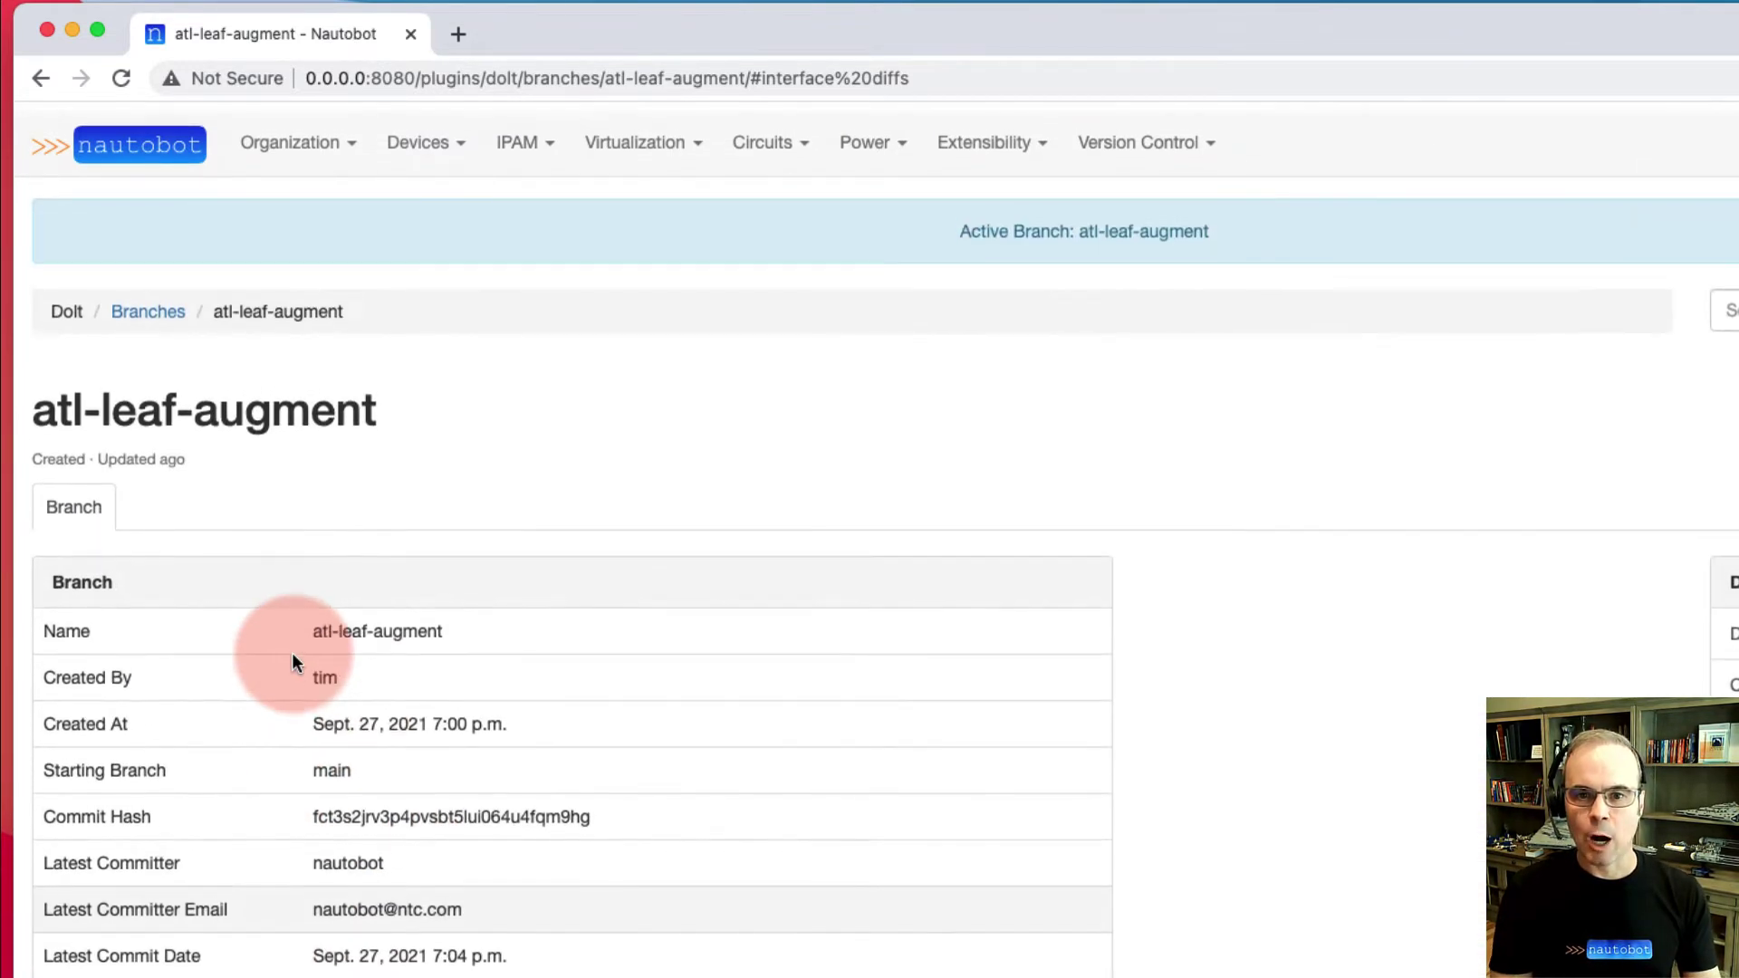
List the commits made in the active atl-leaf-augment branch and read through them
click(1131, 138)
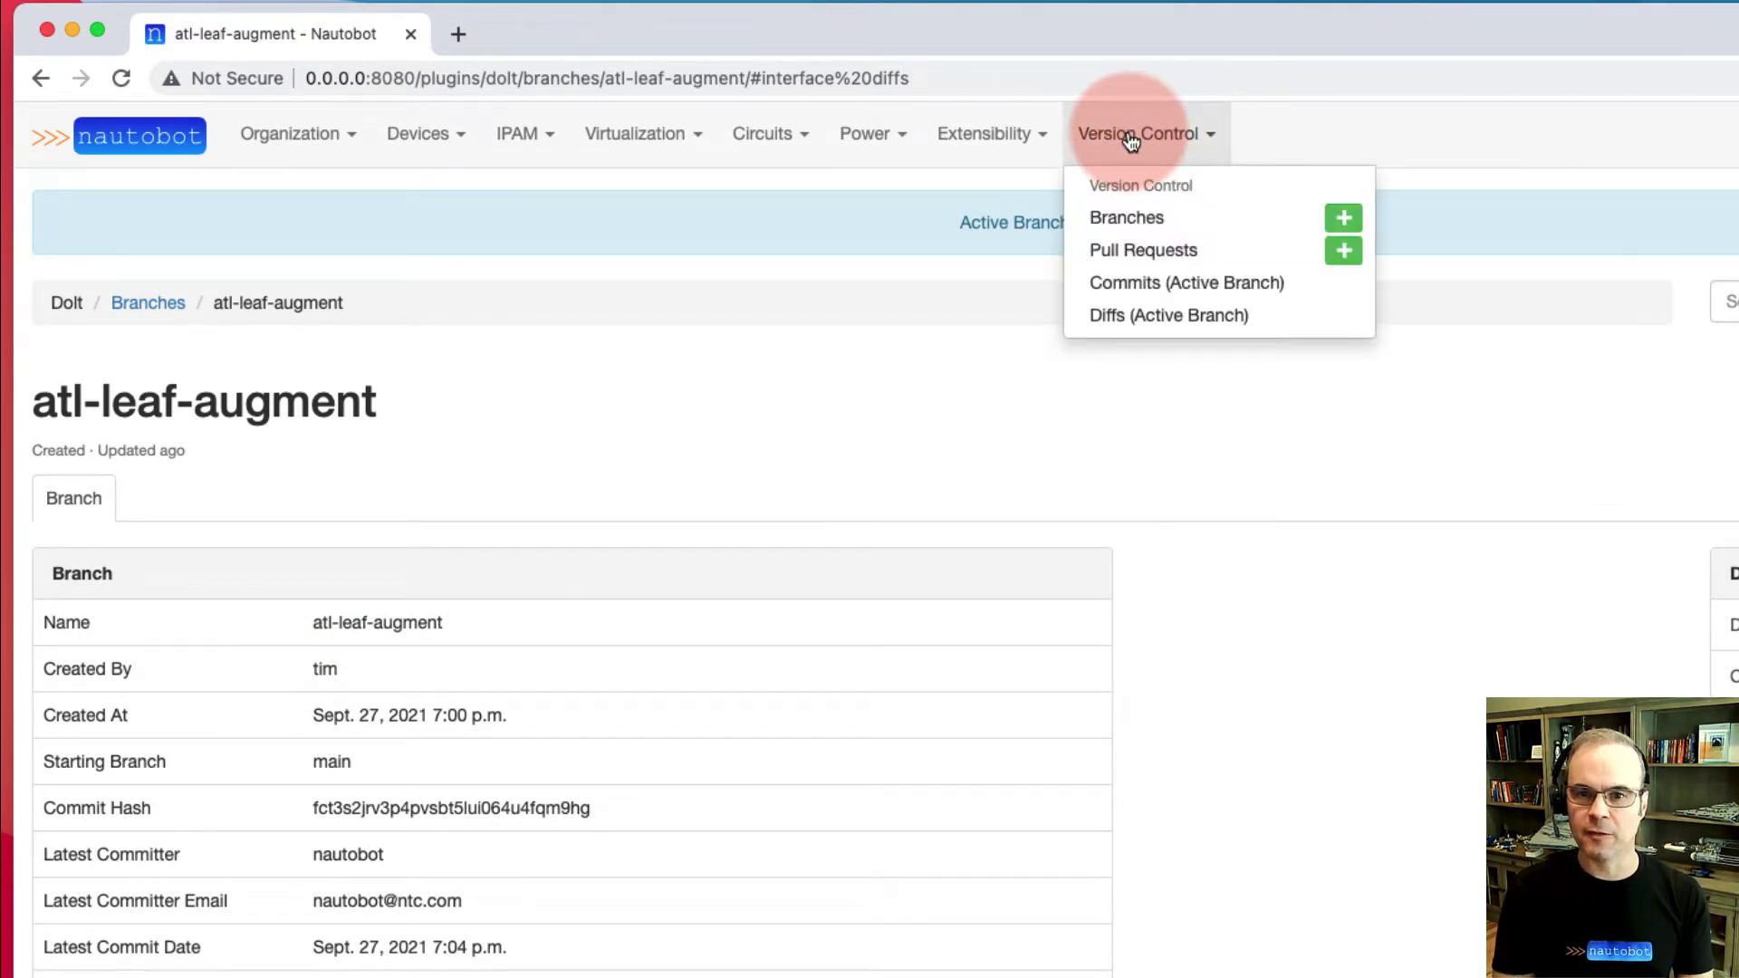
click(1143, 299)
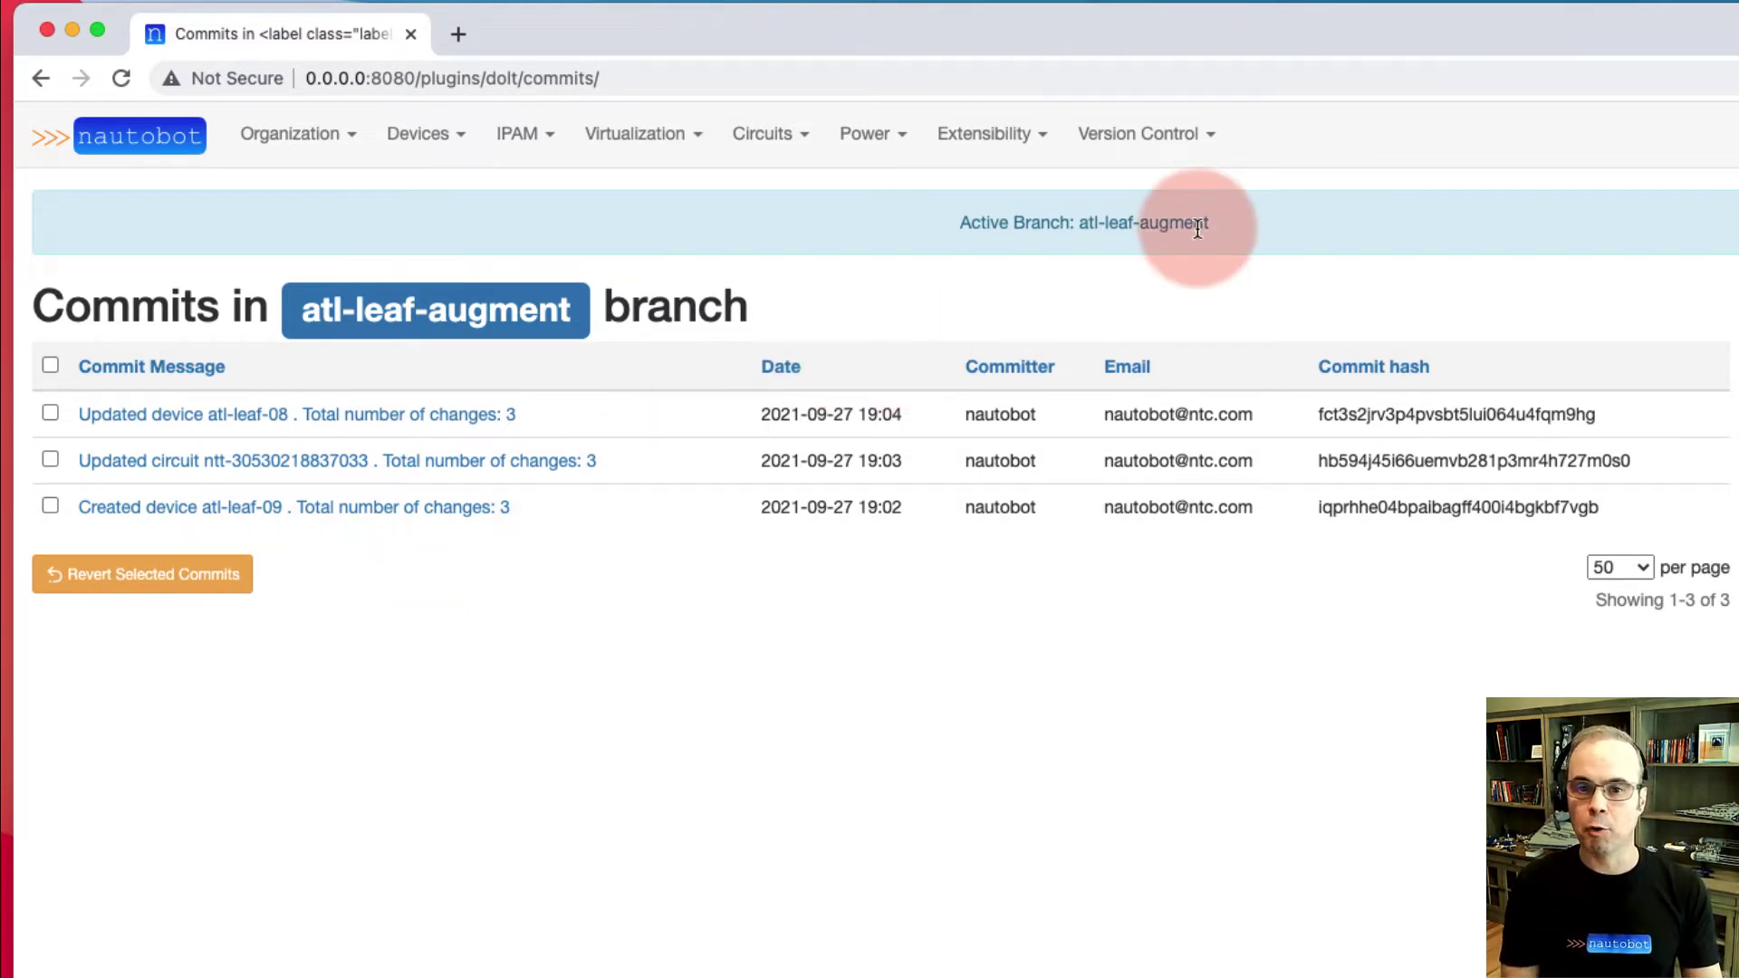
Create a pull request titled "ATL leaf 09 augment" from atl-leaf-augment into main and look over its summary and device diffs
click(1130, 143)
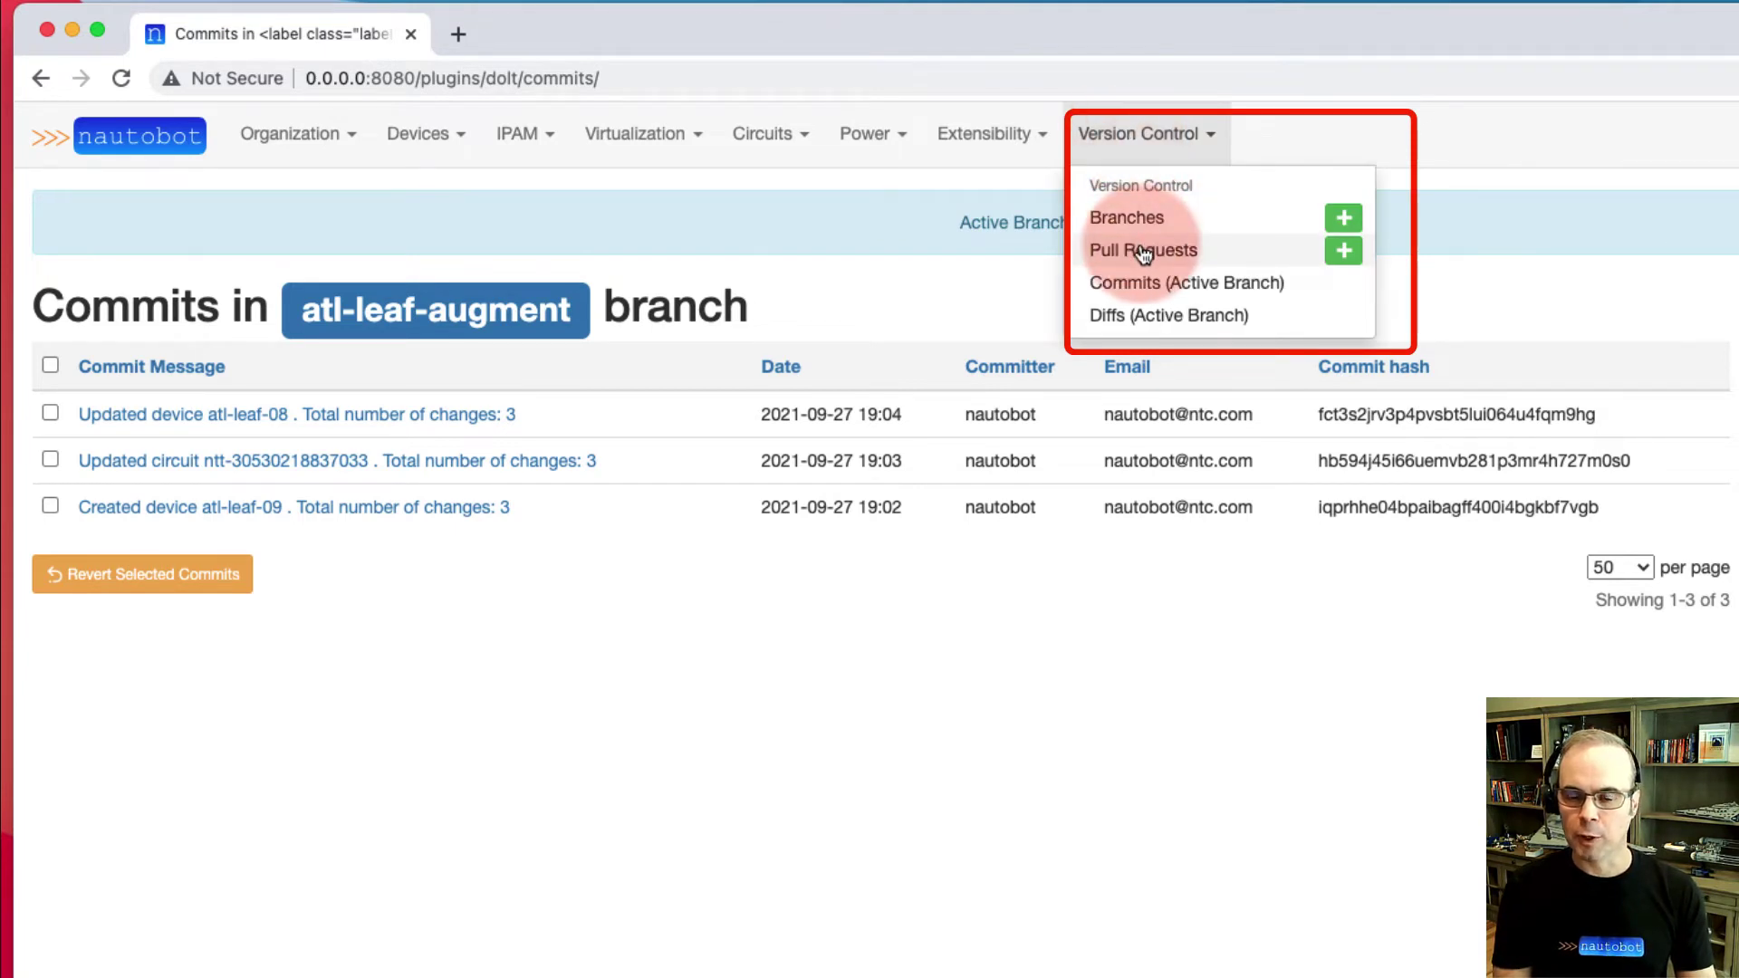
click(1344, 254)
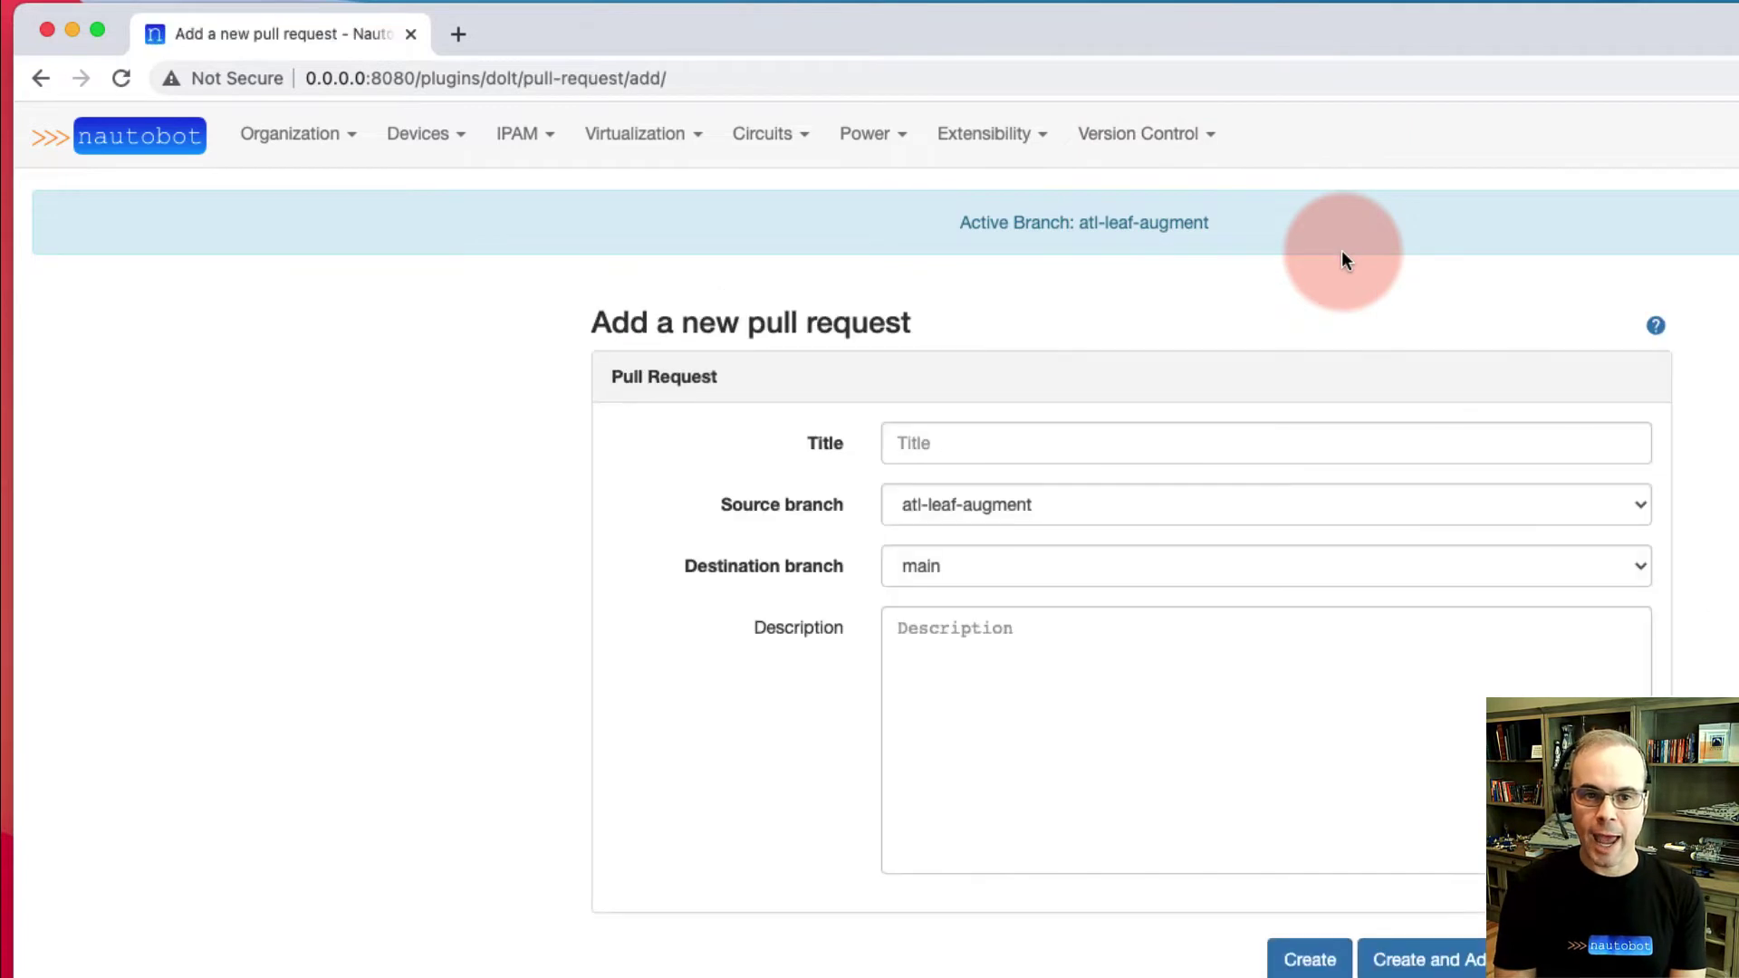
click(984, 447)
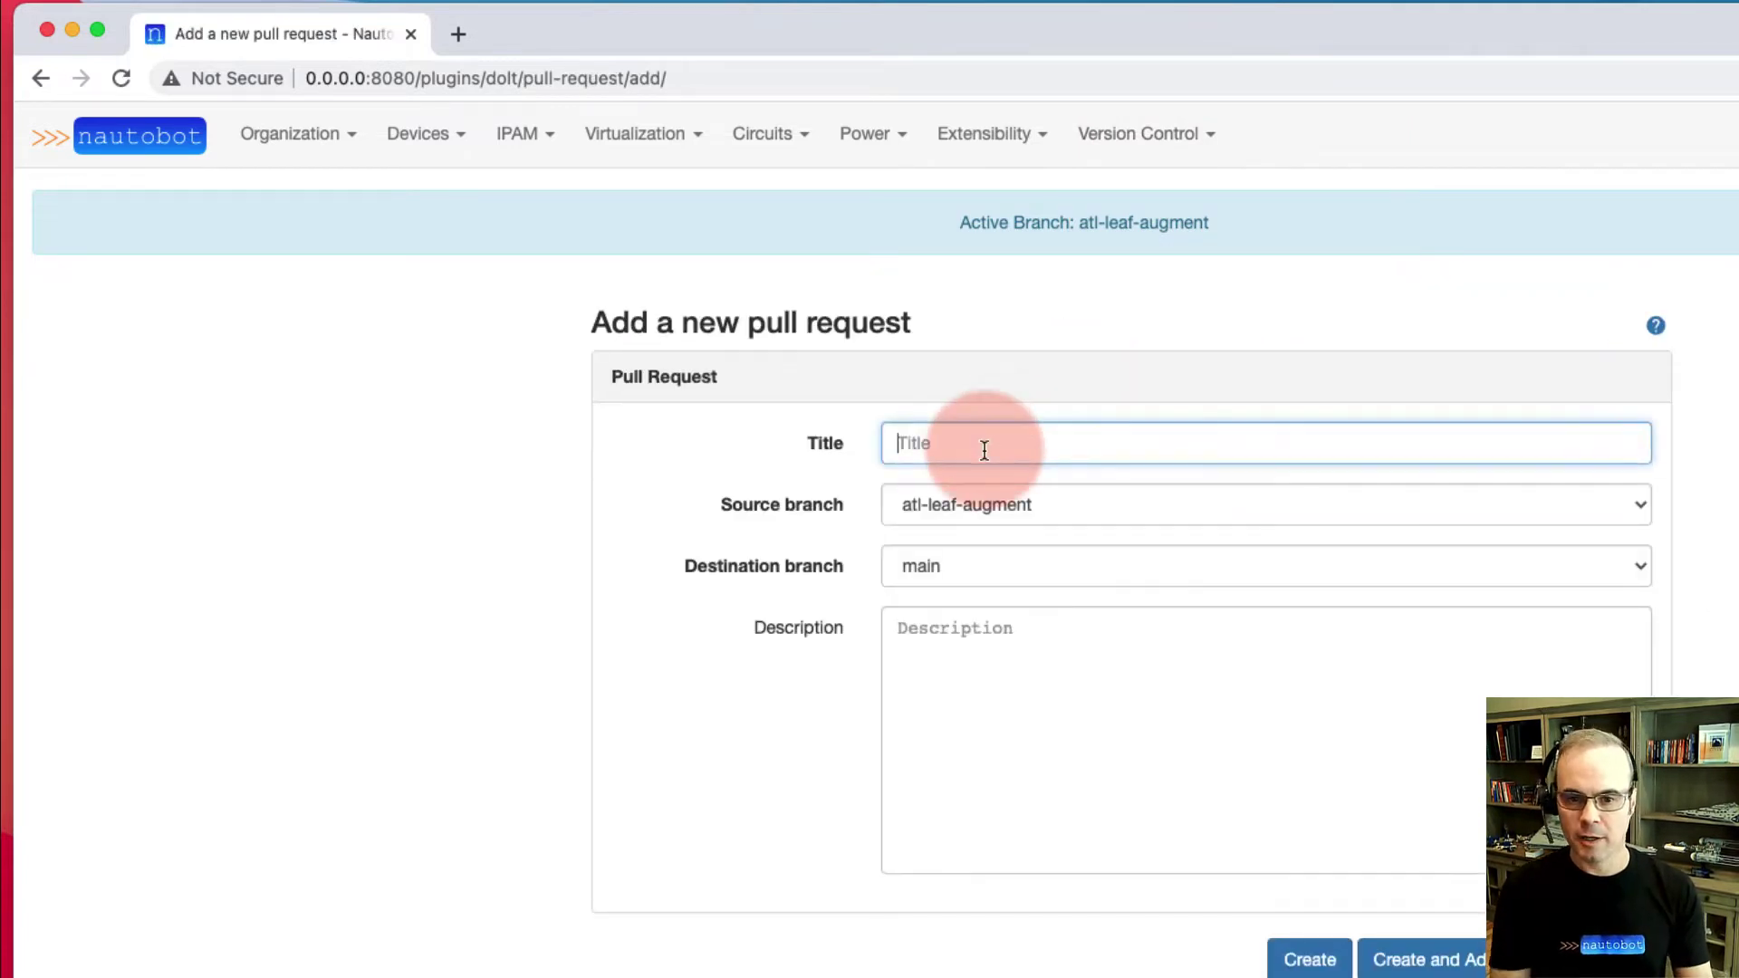
text(ATL)
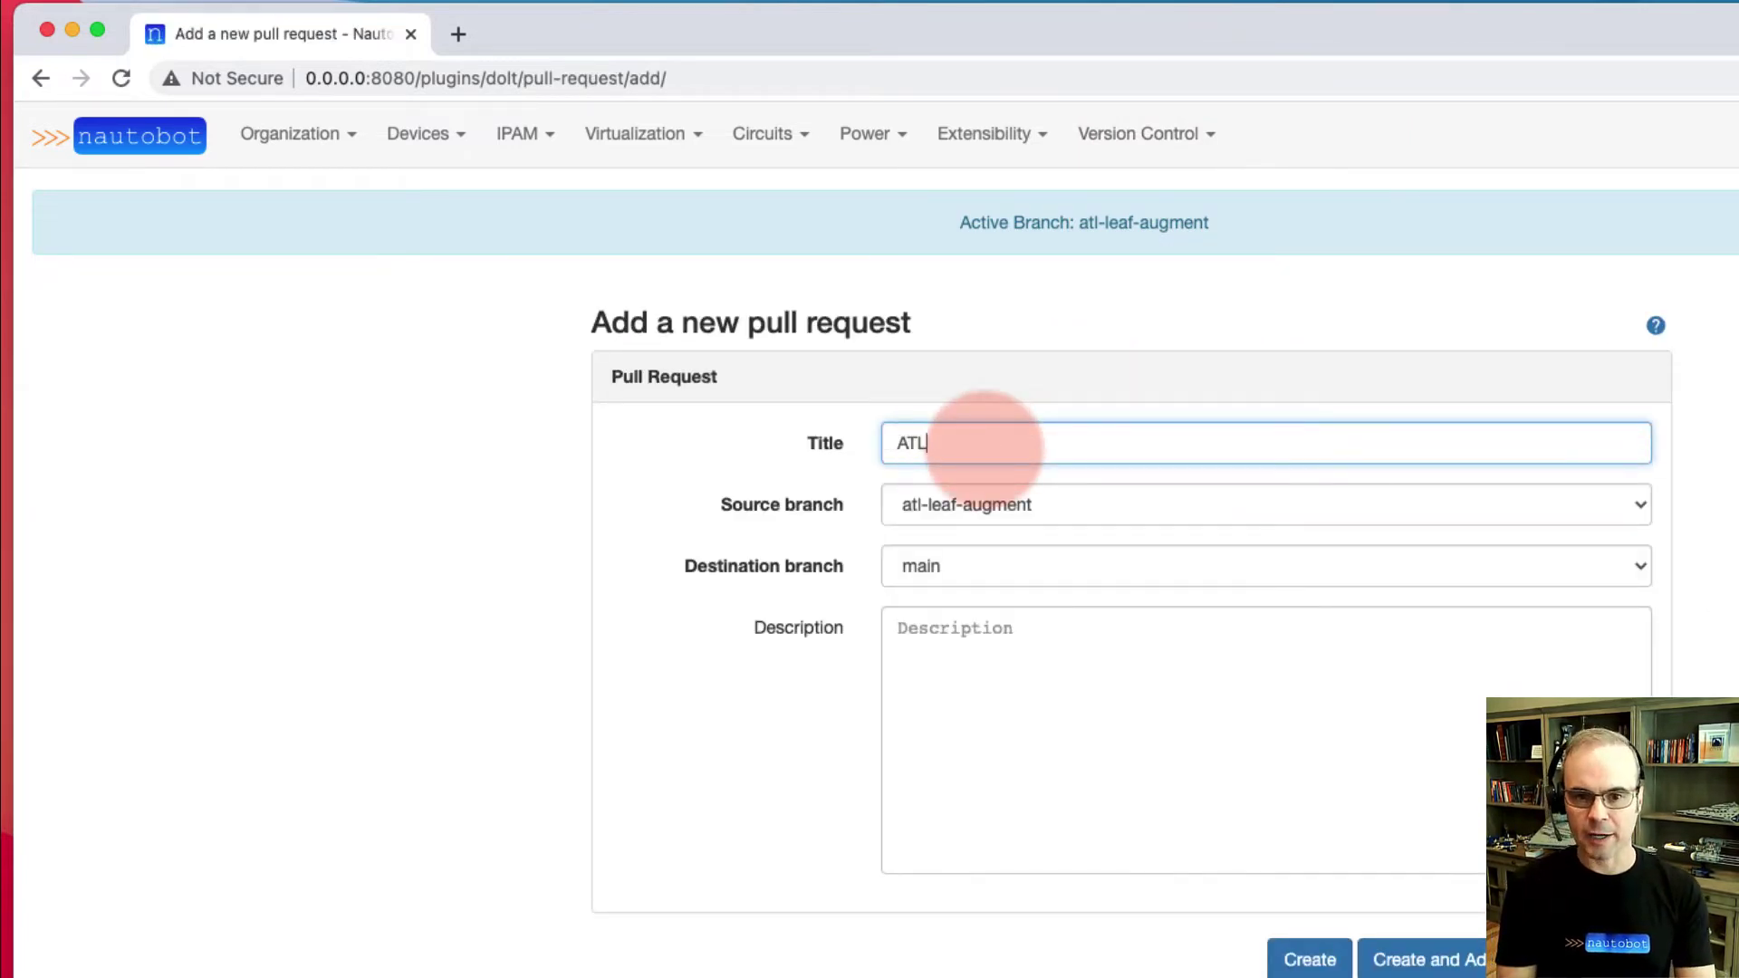
text( leaf 09 augment)
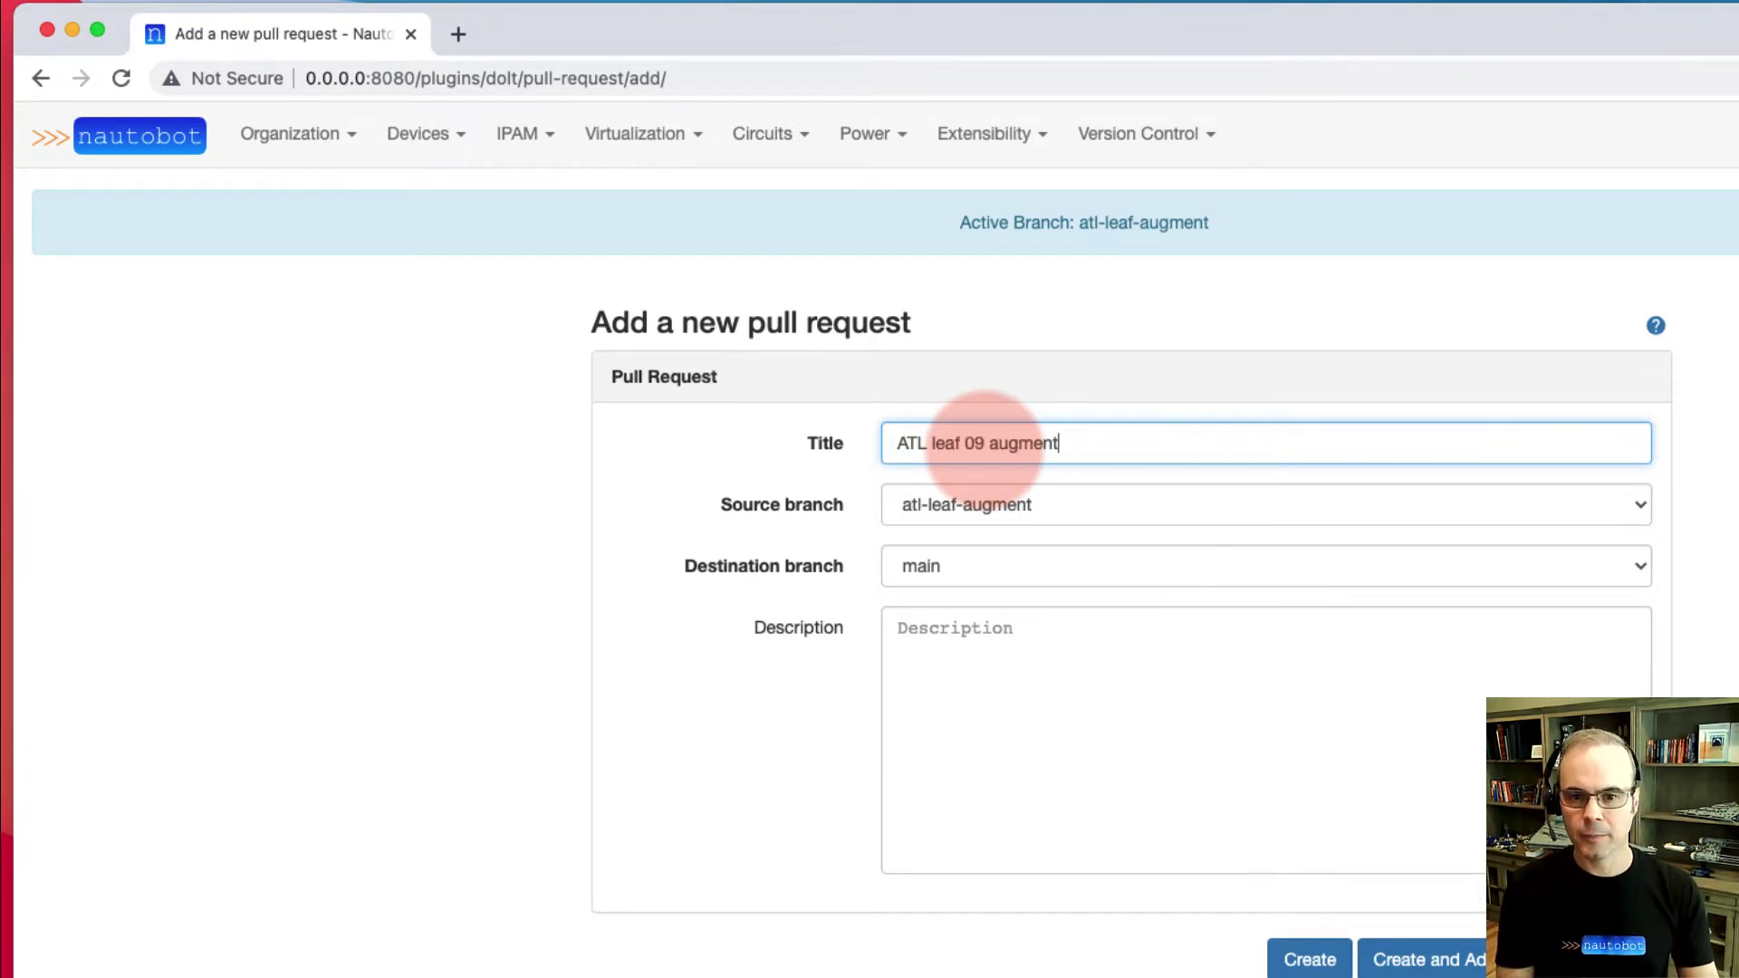
click(1309, 962)
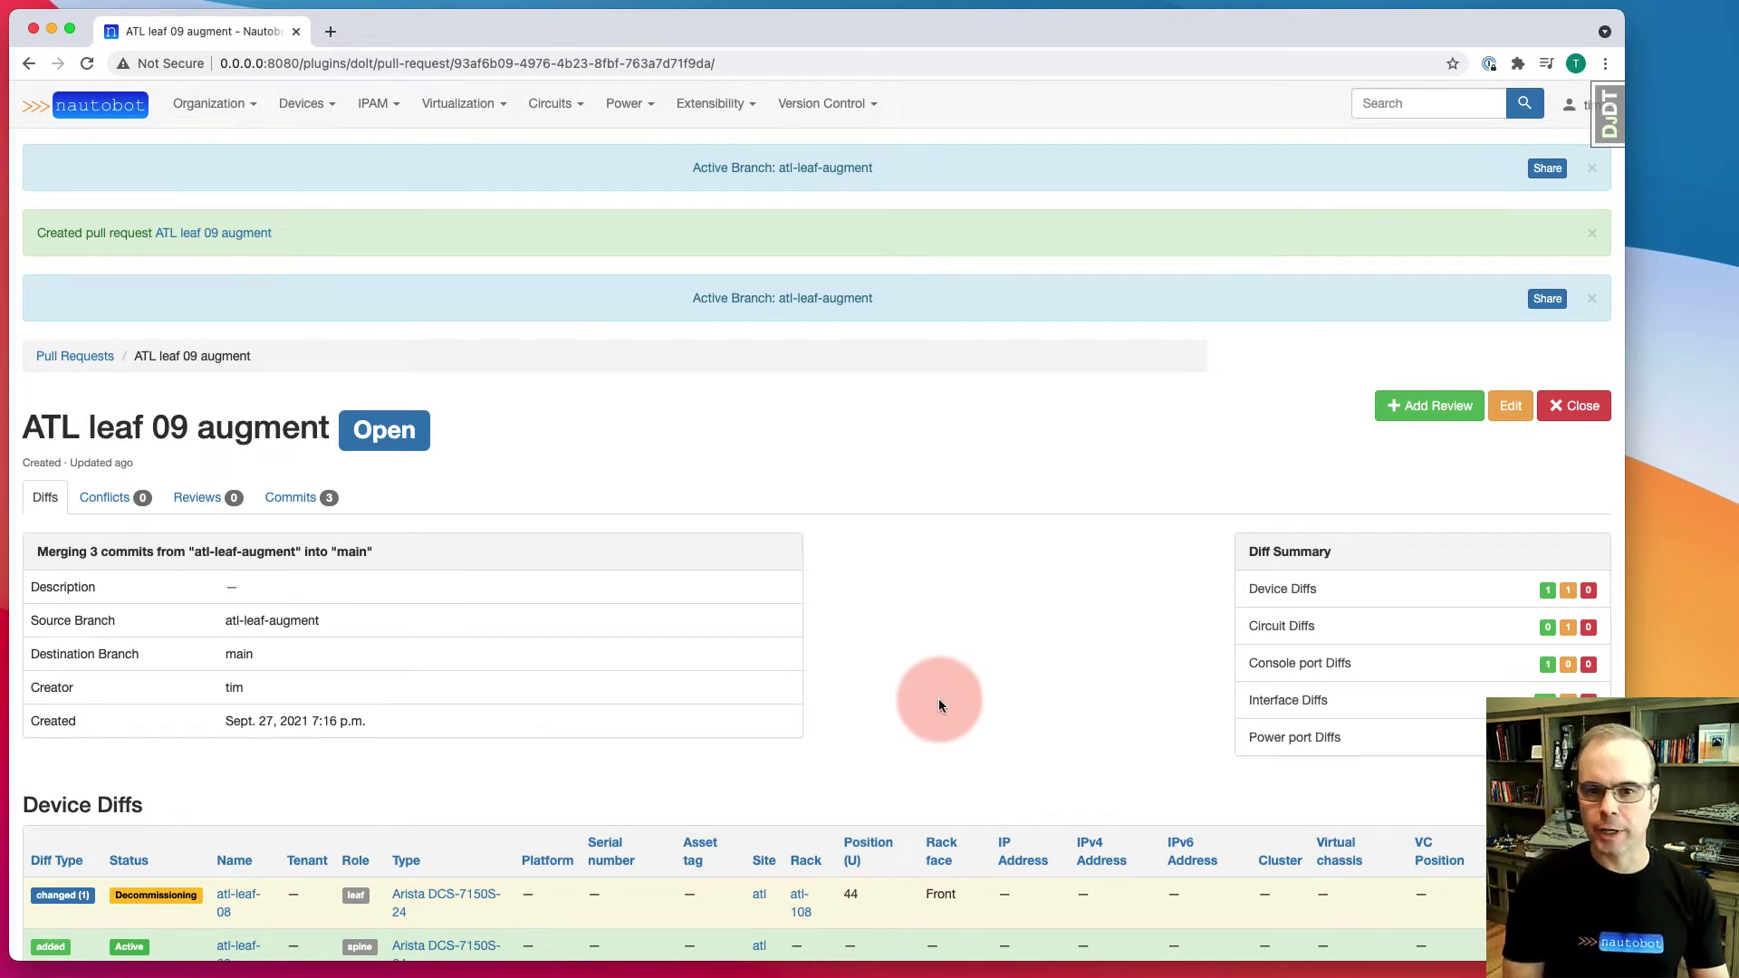
scroll(942, 707, down, 3)
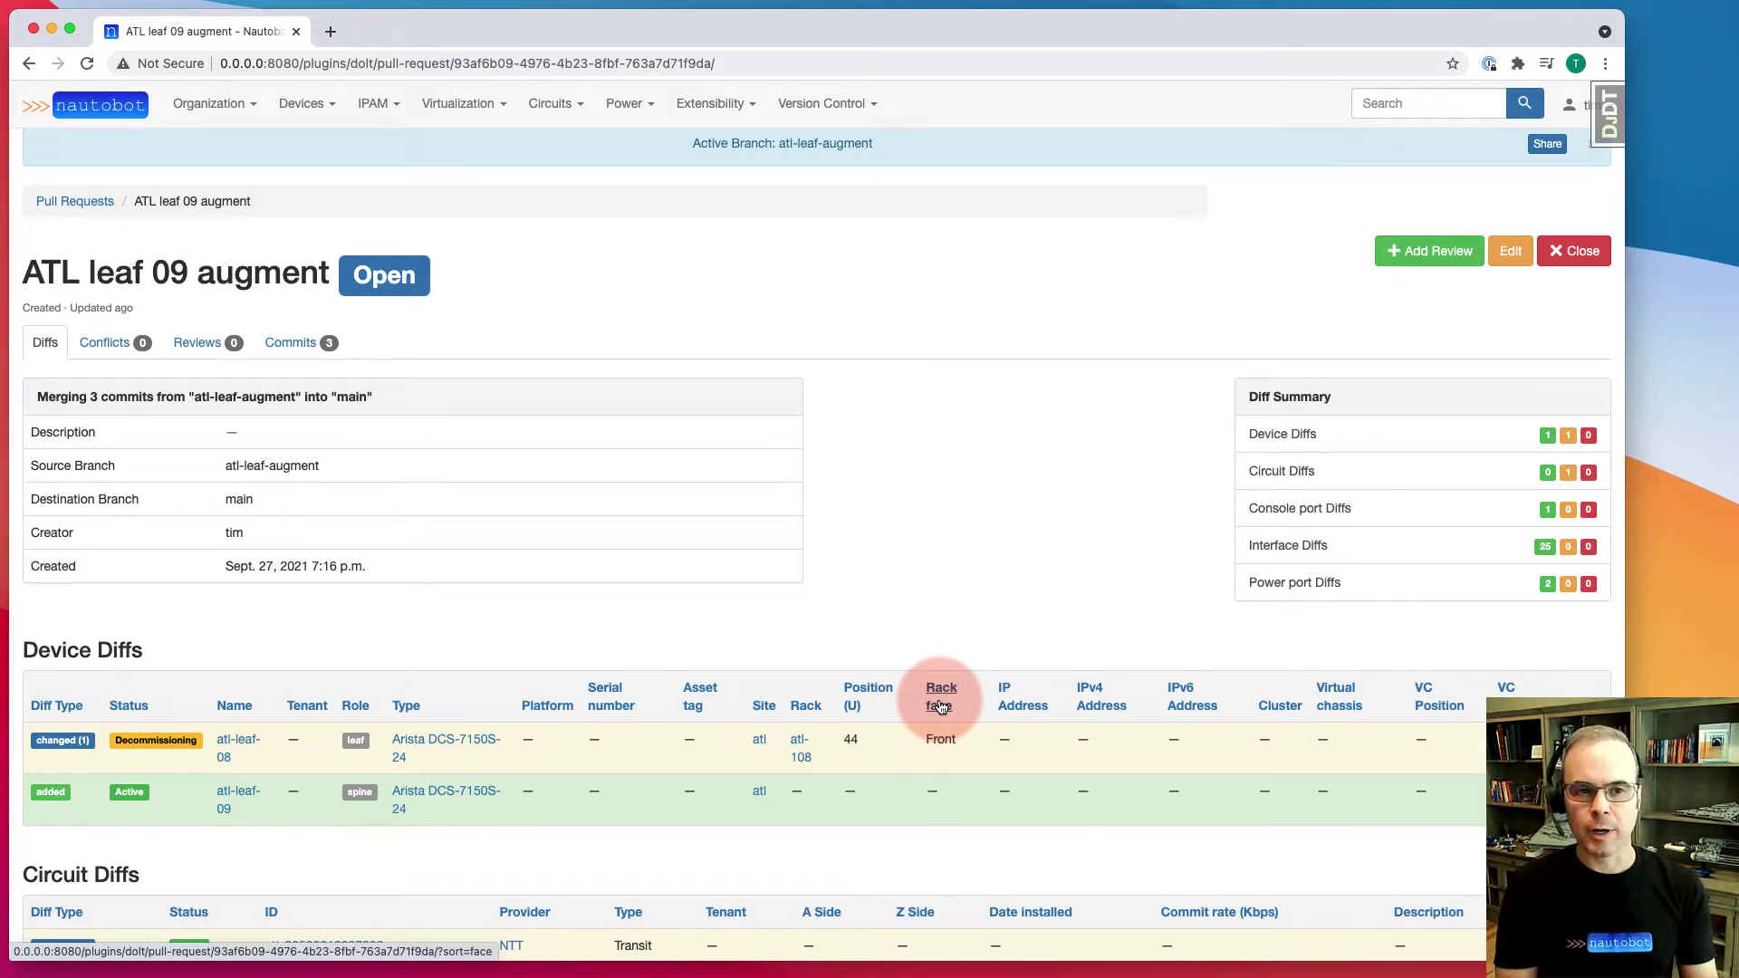
Starting from the home page, find the ATL leaf 09 augment pull request and review its details, device diffs and circuit diffs
click(82, 113)
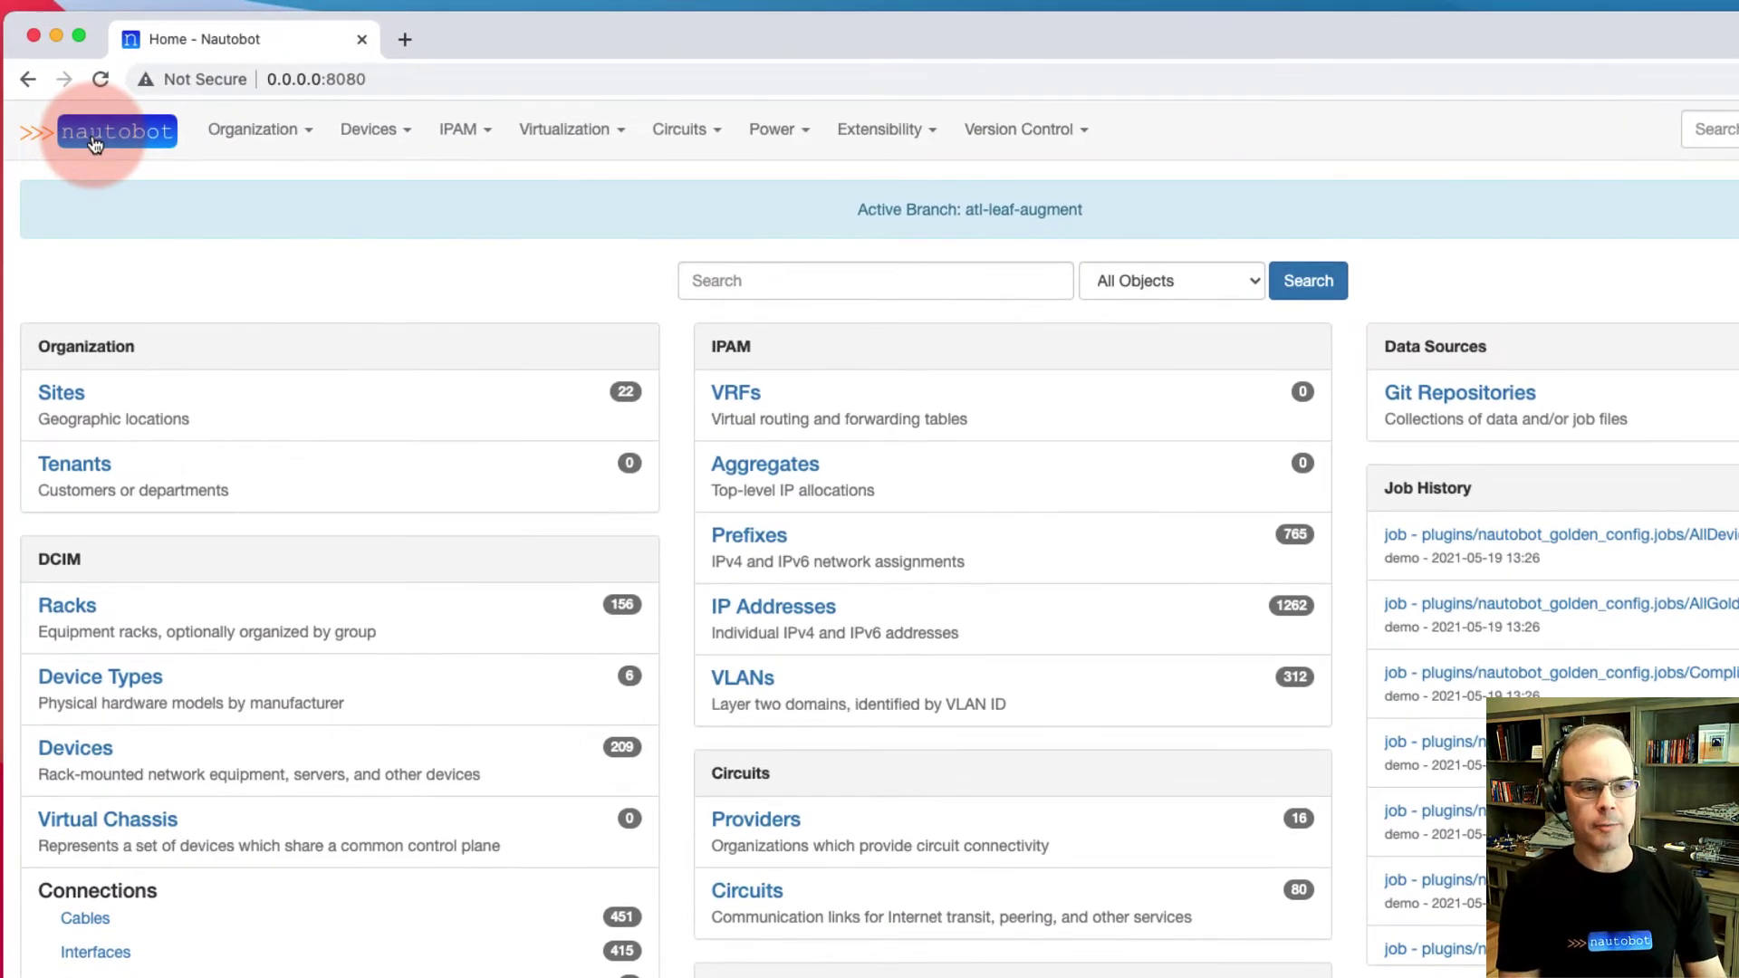
click(94, 143)
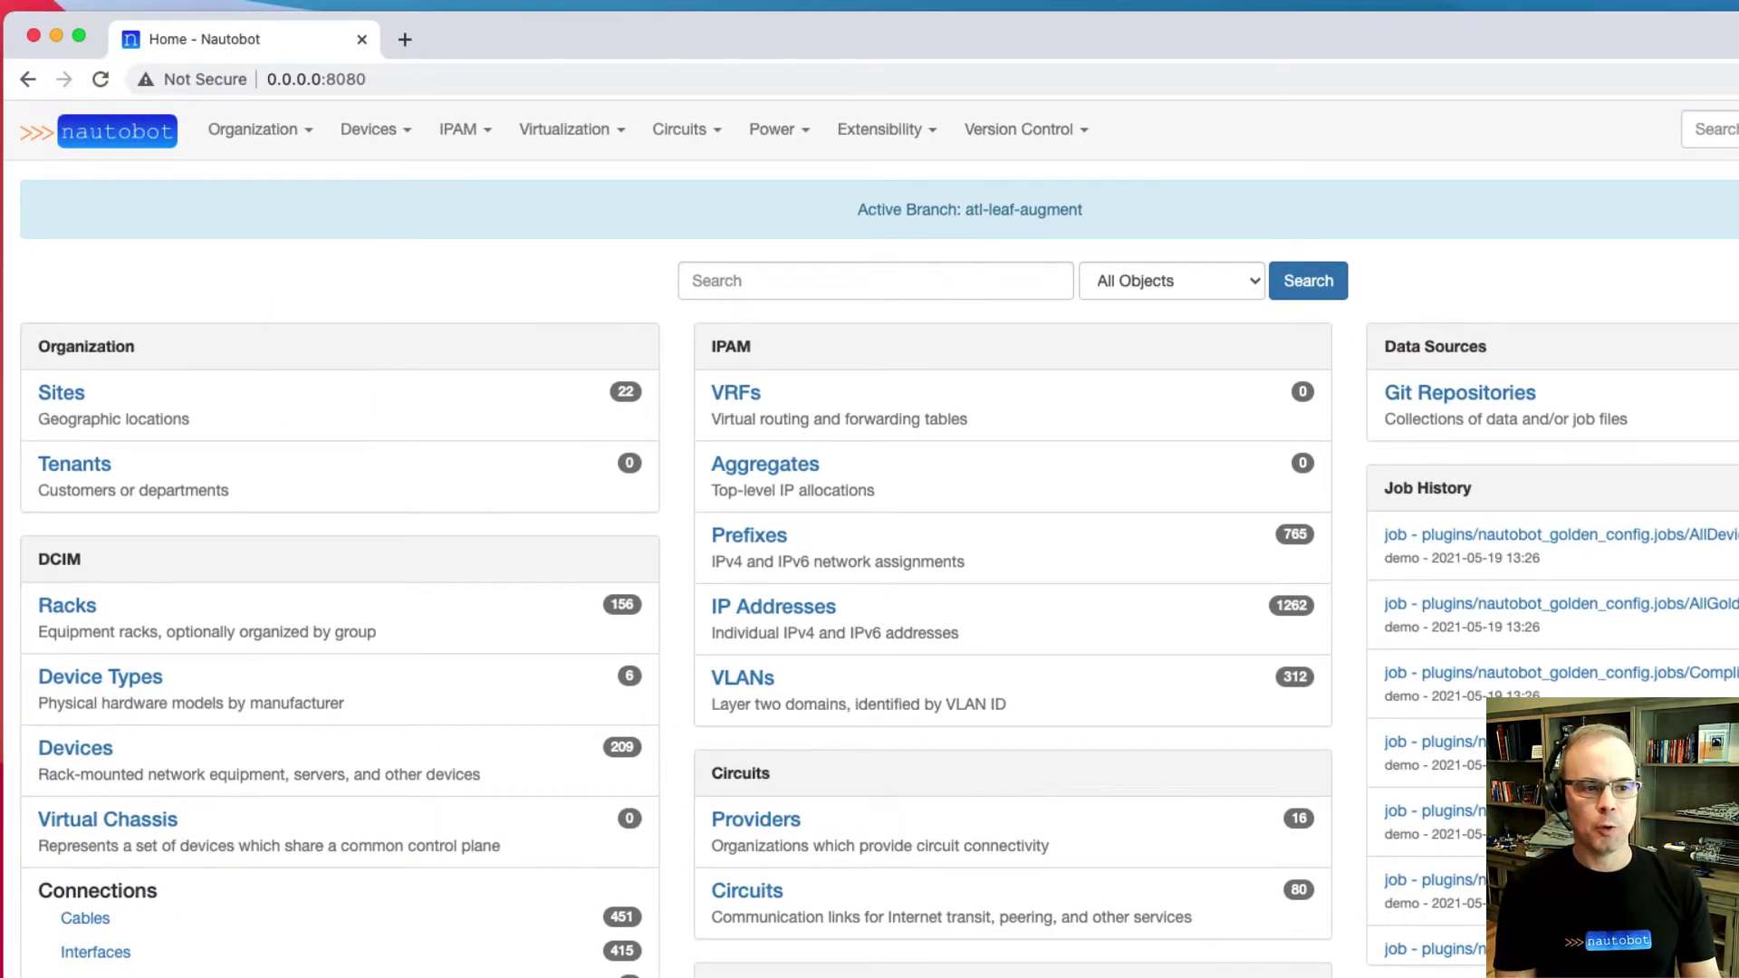
click(1011, 136)
click(1014, 238)
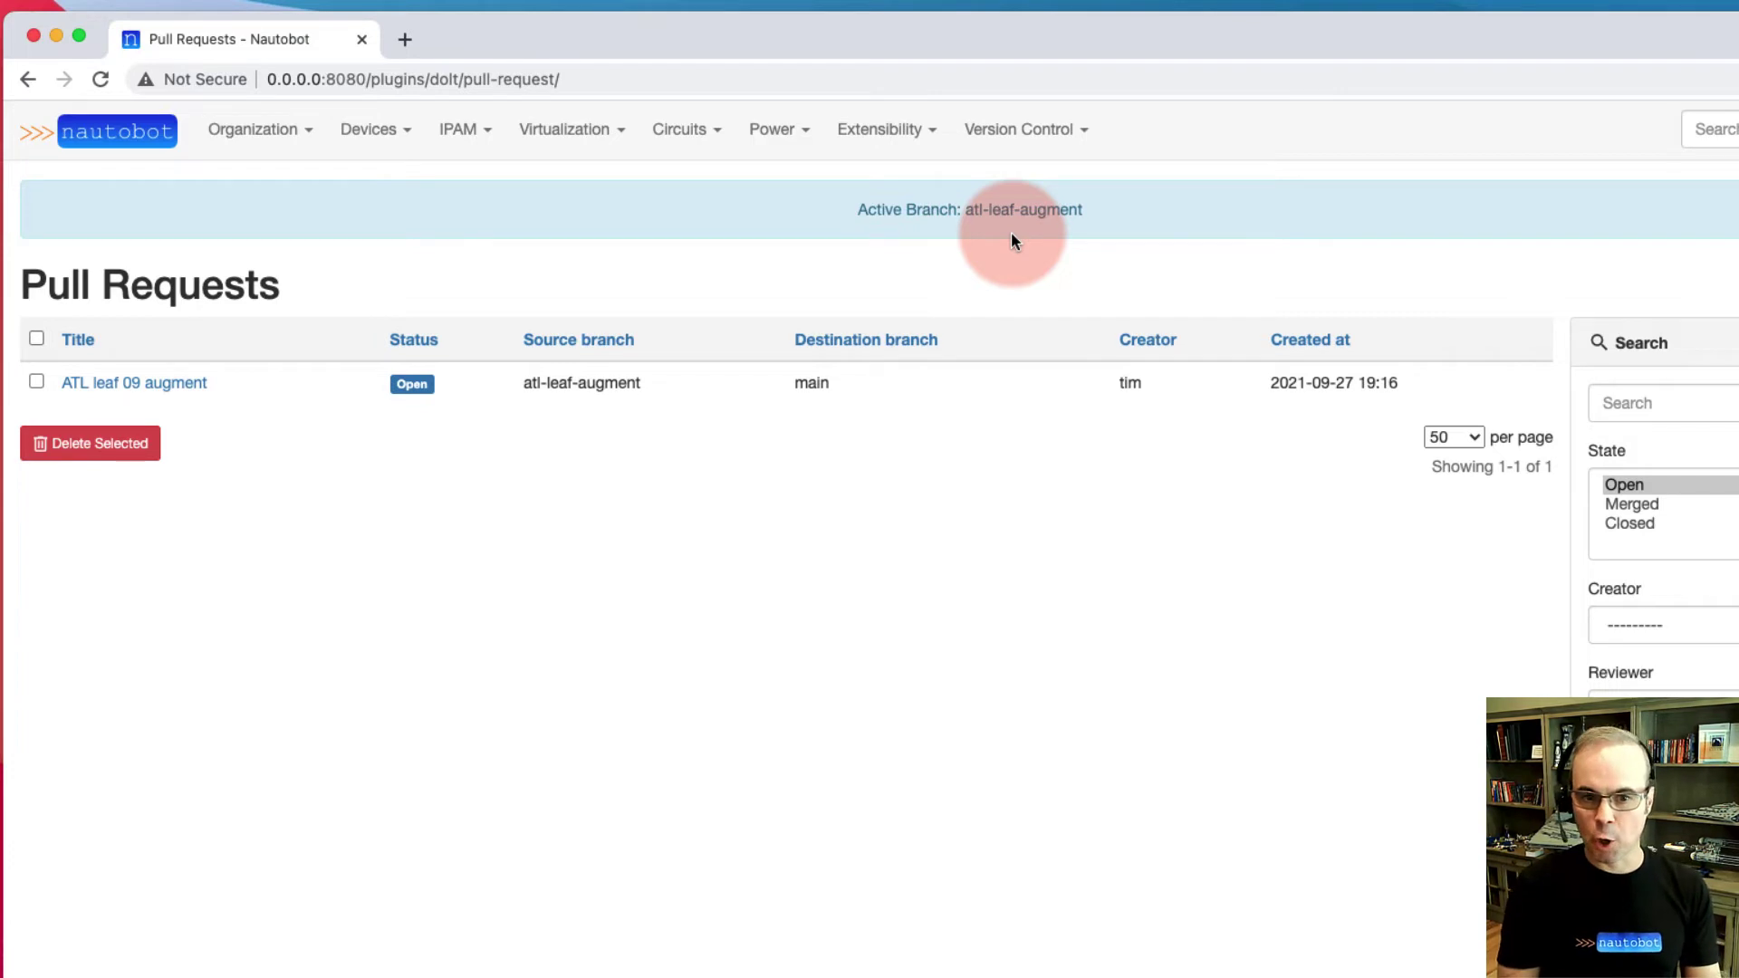
click(90, 392)
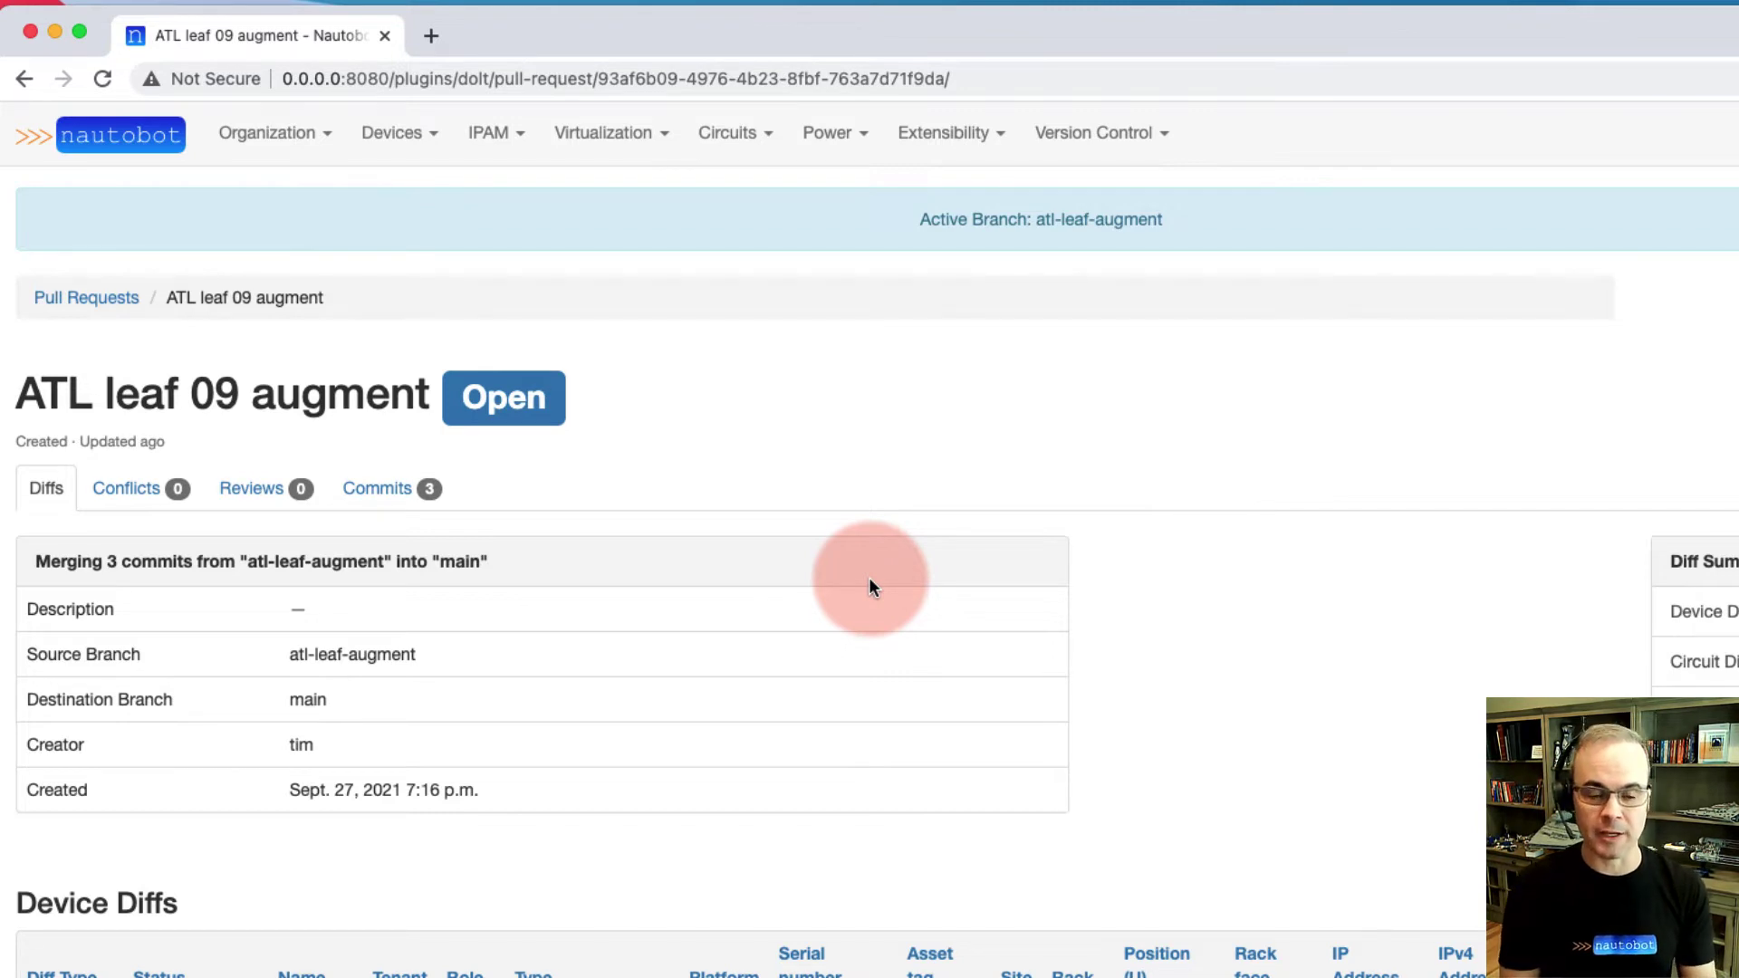
scroll(648, 609, down, 2)
scroll(646, 600, down, 6)
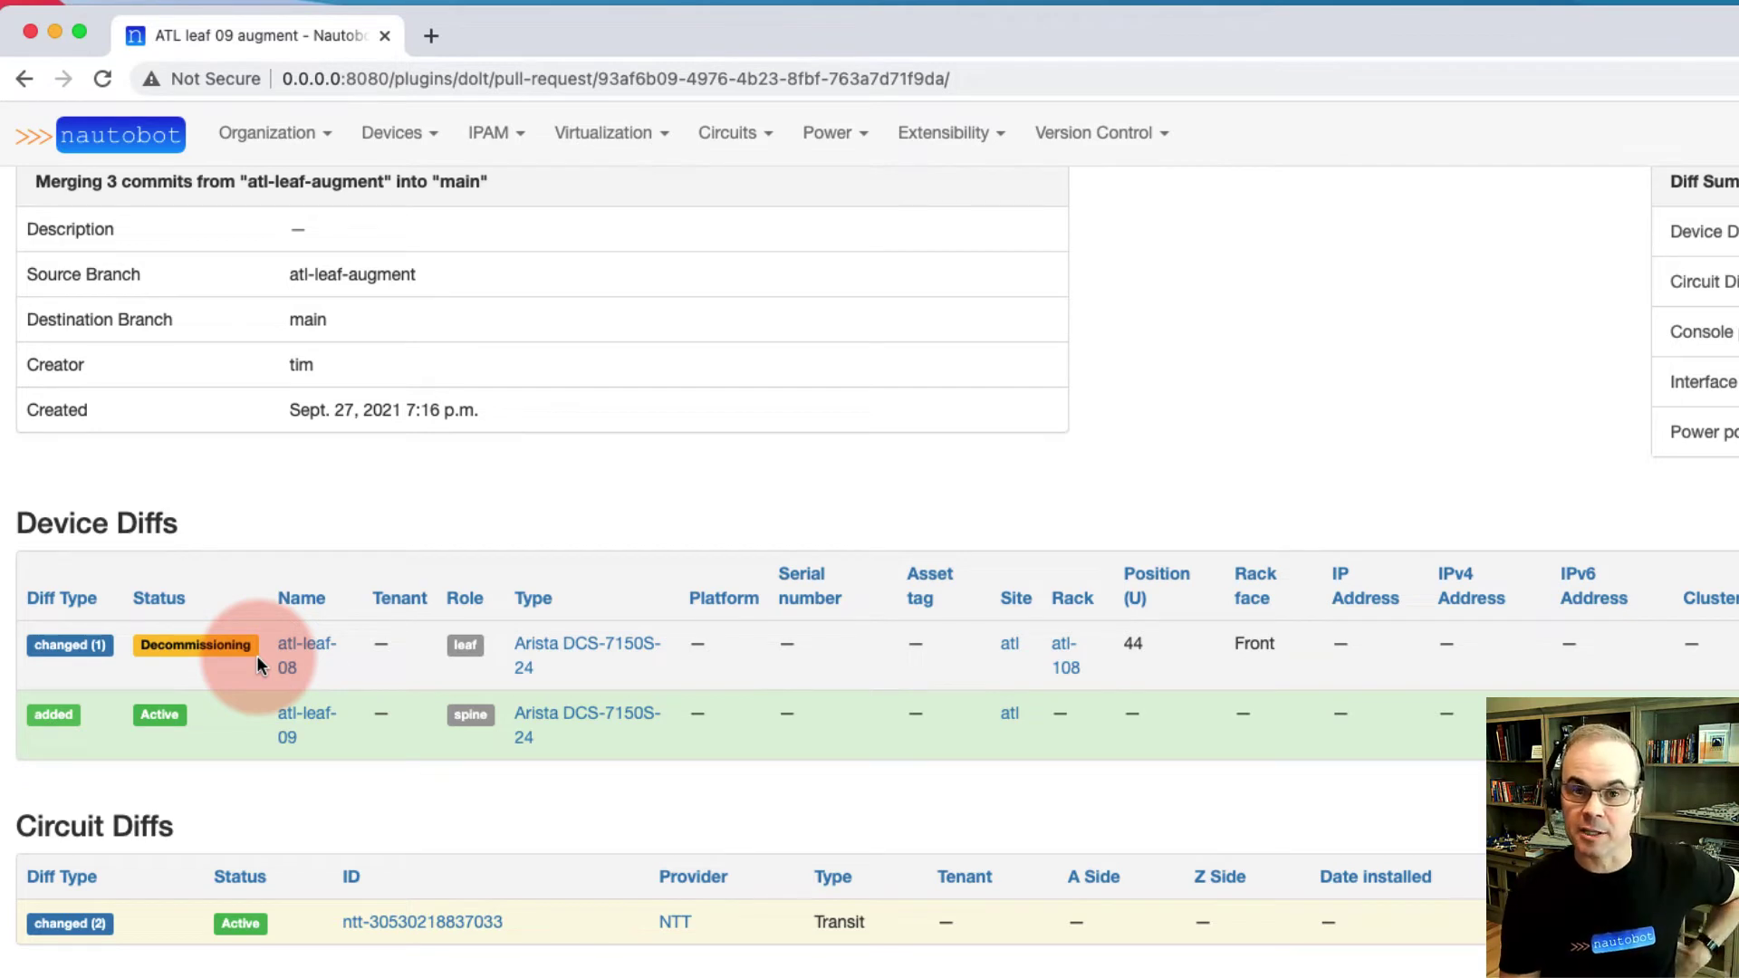
scroll(258, 655, down, 4)
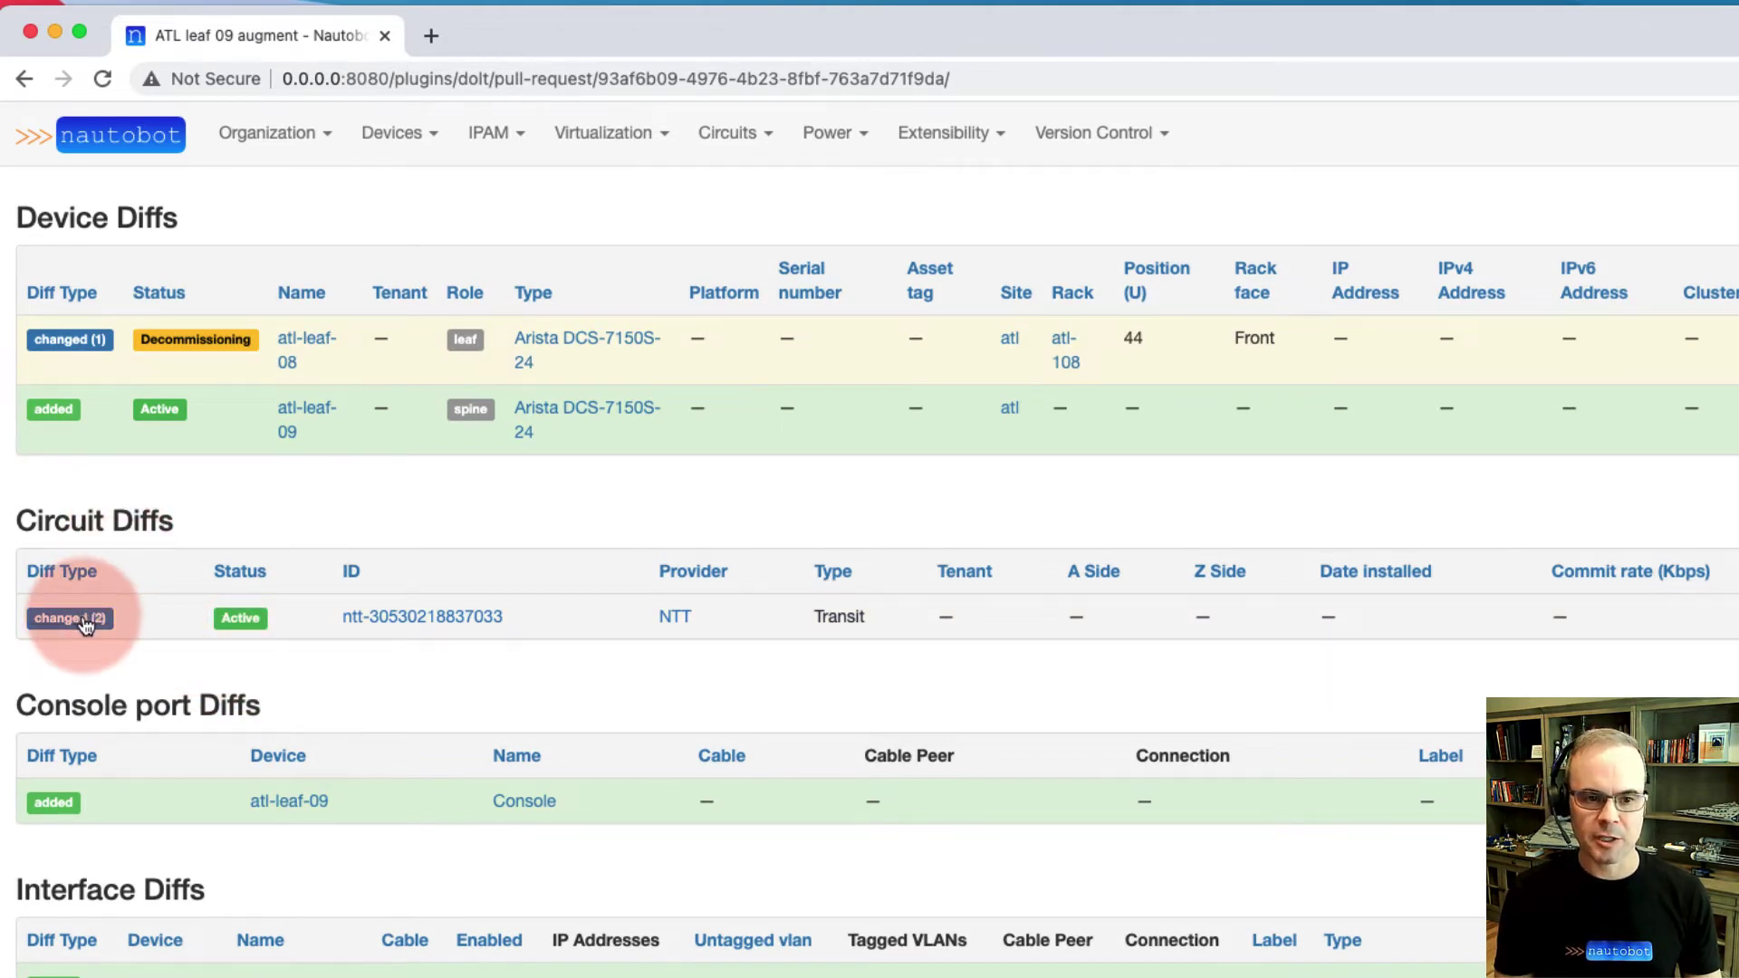
Inspect the NTT circuit's field-by-field diff in a separate browser tab, close it, and look over the pull request's console port and interface diffs
right_click(84, 623)
click(113, 625)
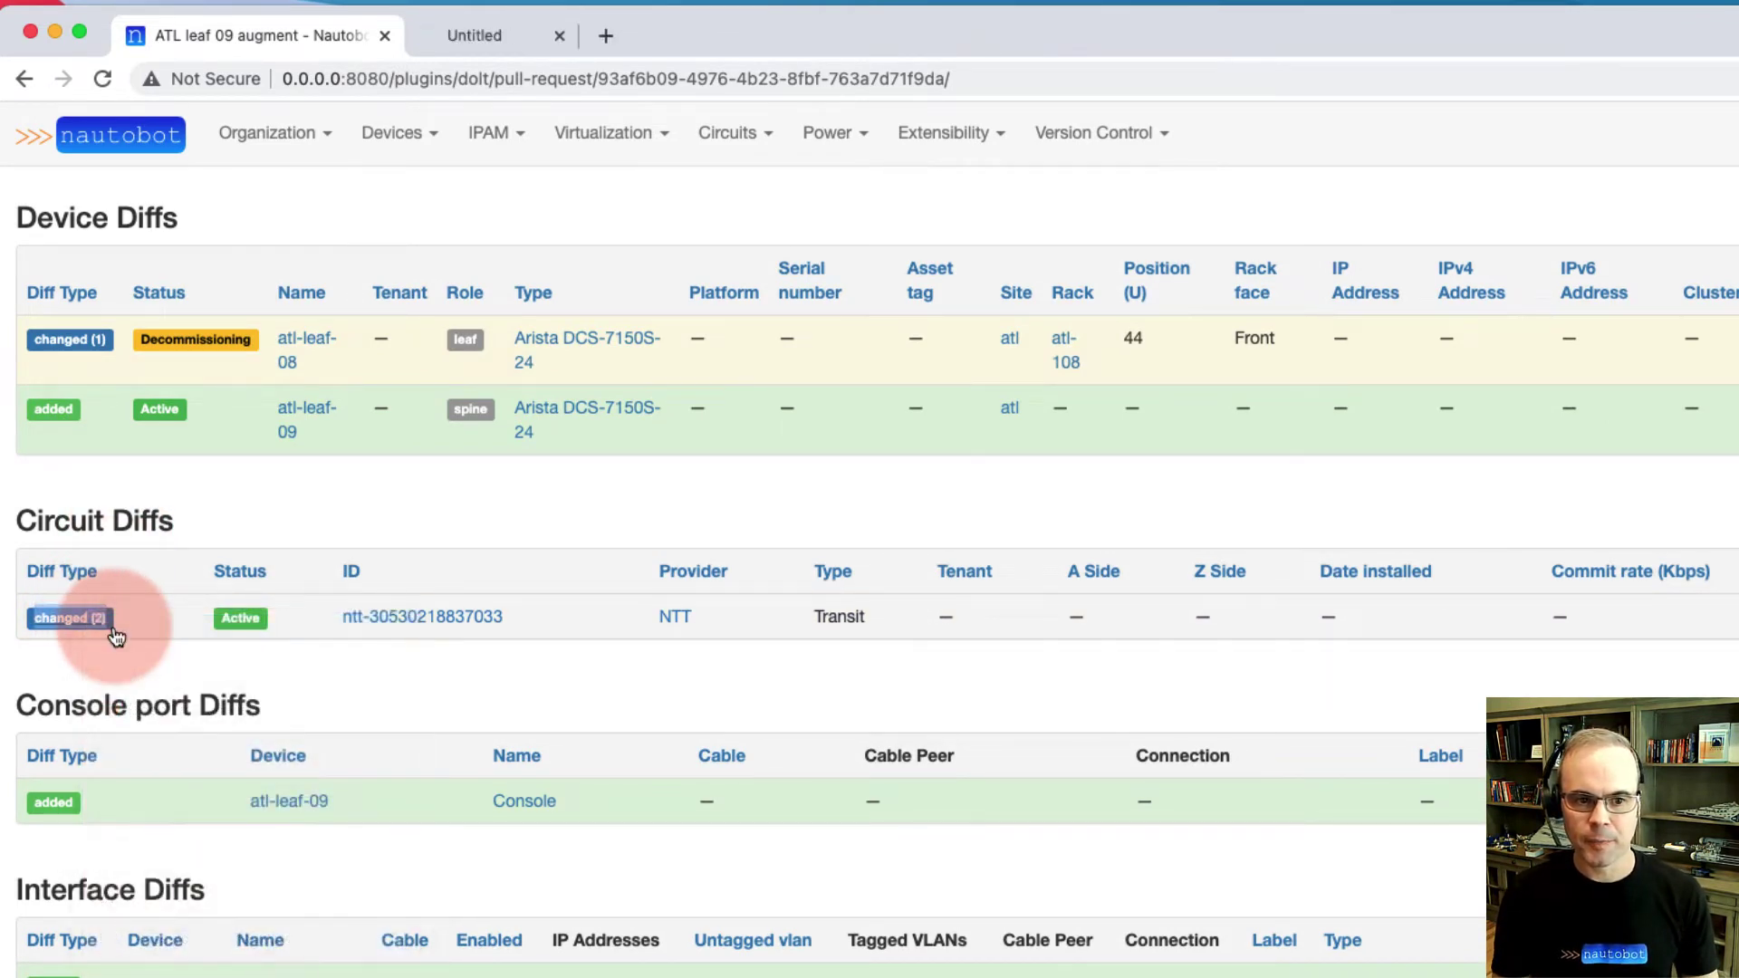
click(473, 35)
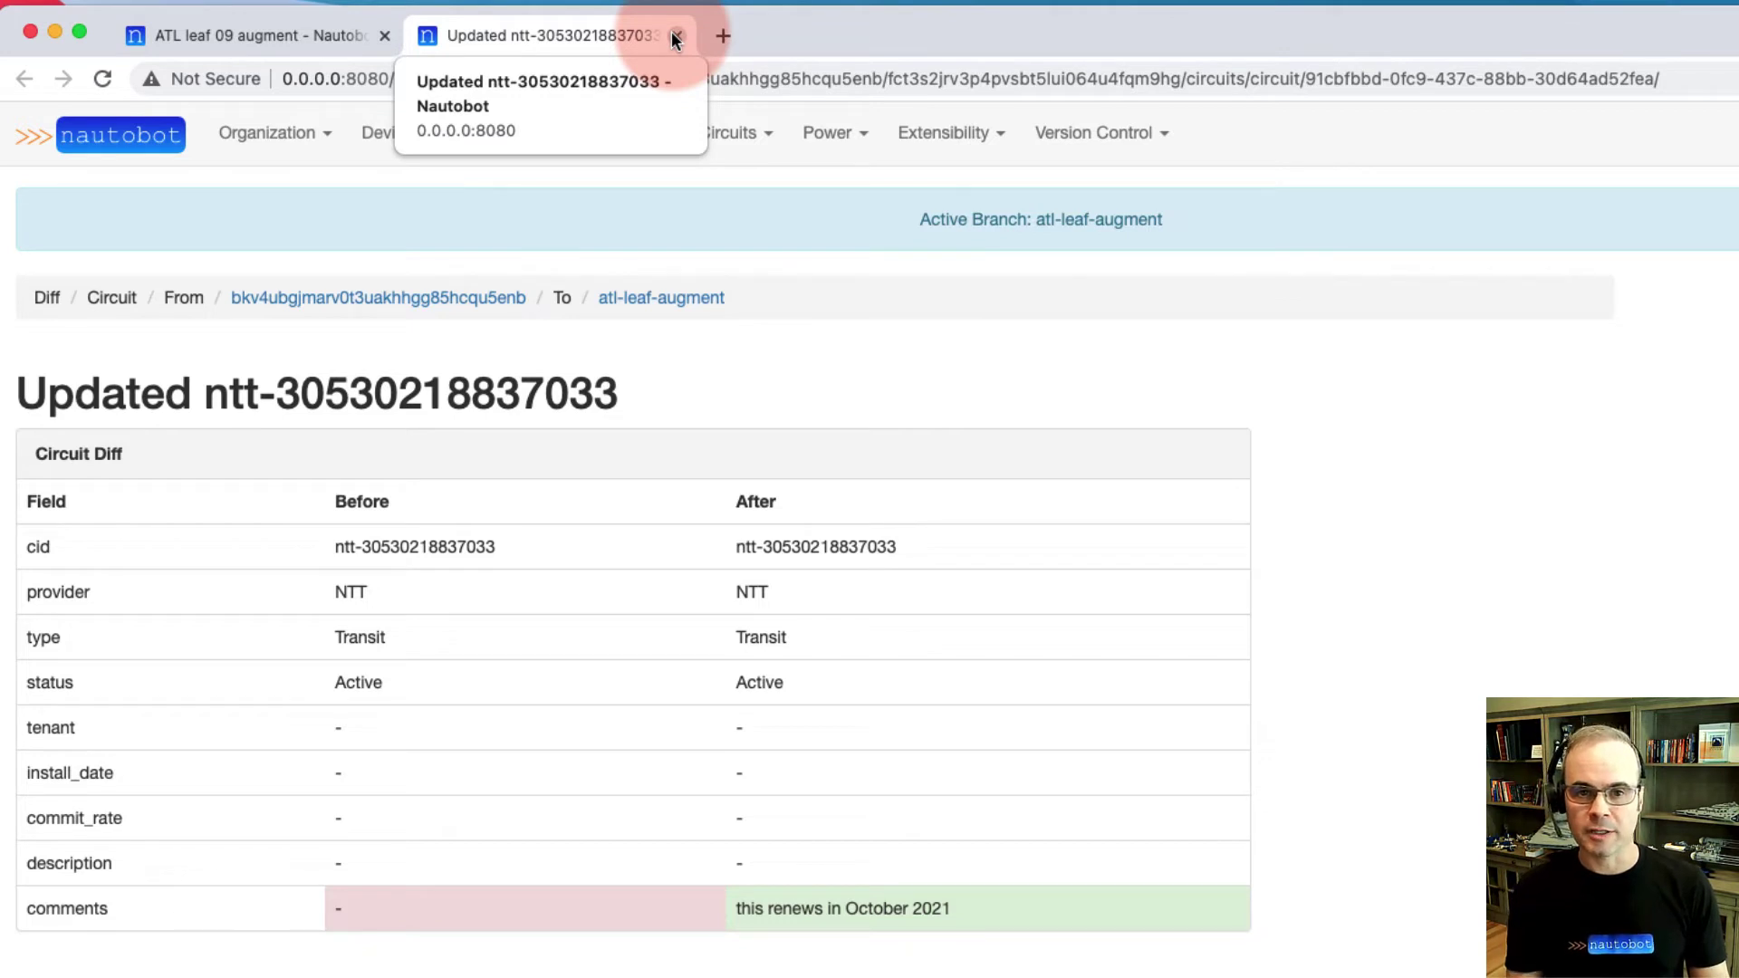
click(675, 36)
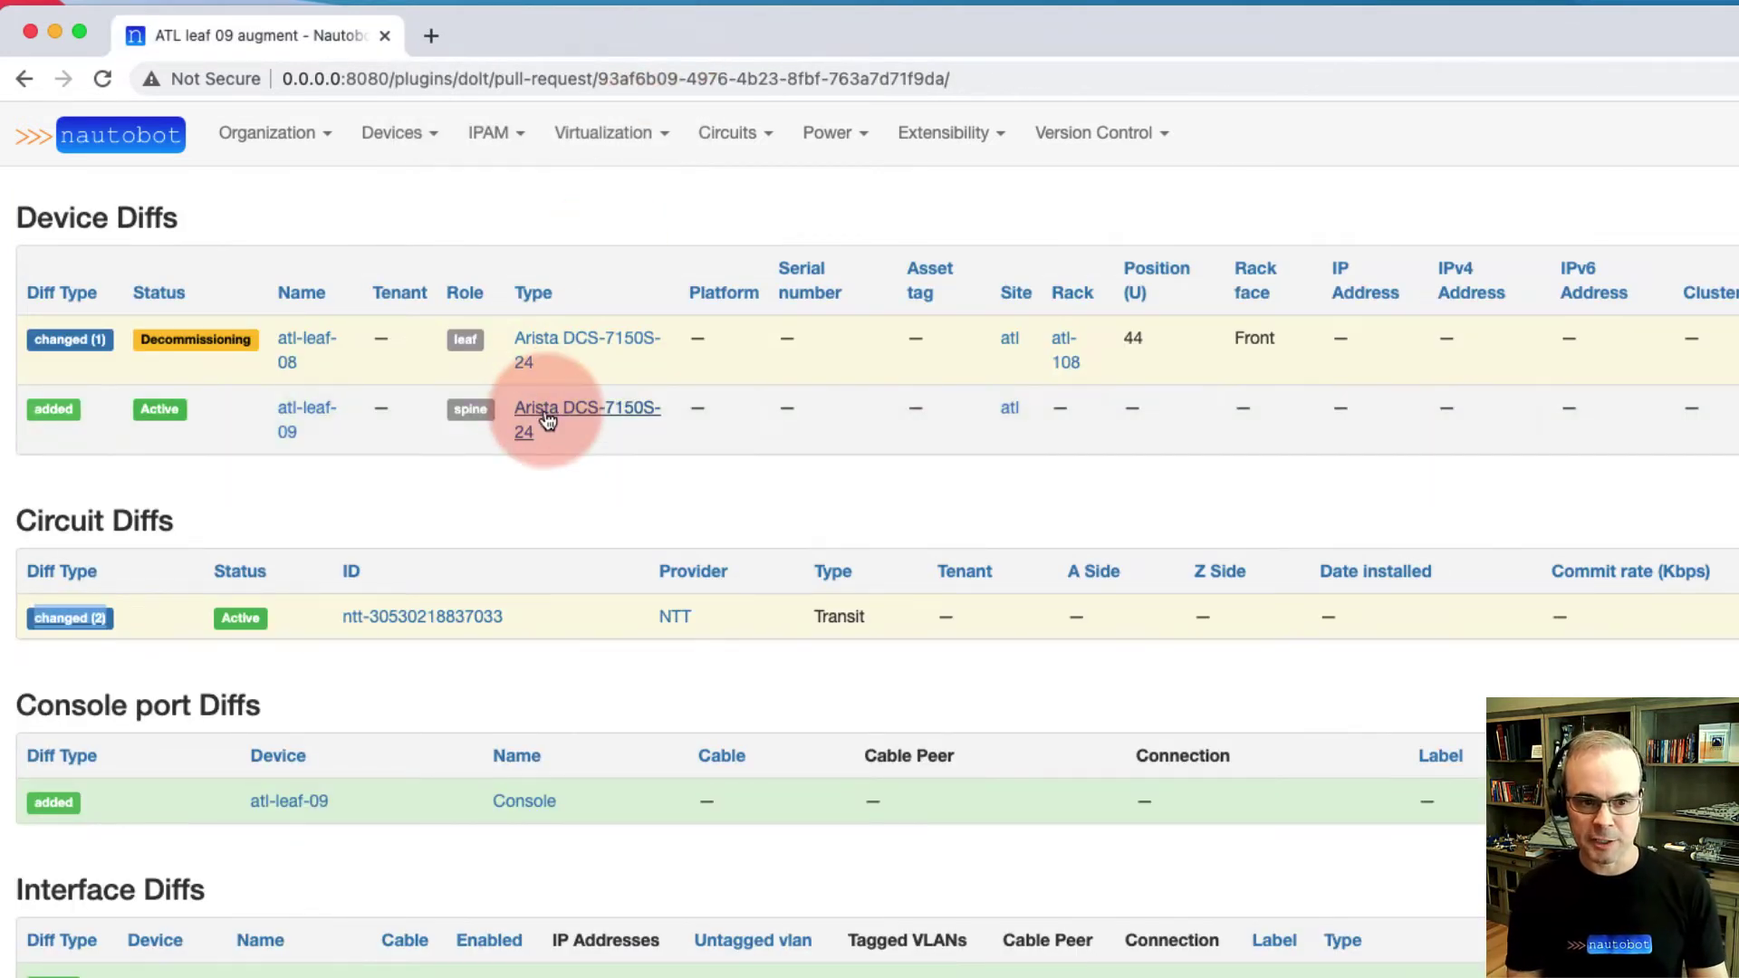
scroll(546, 418, down, 6)
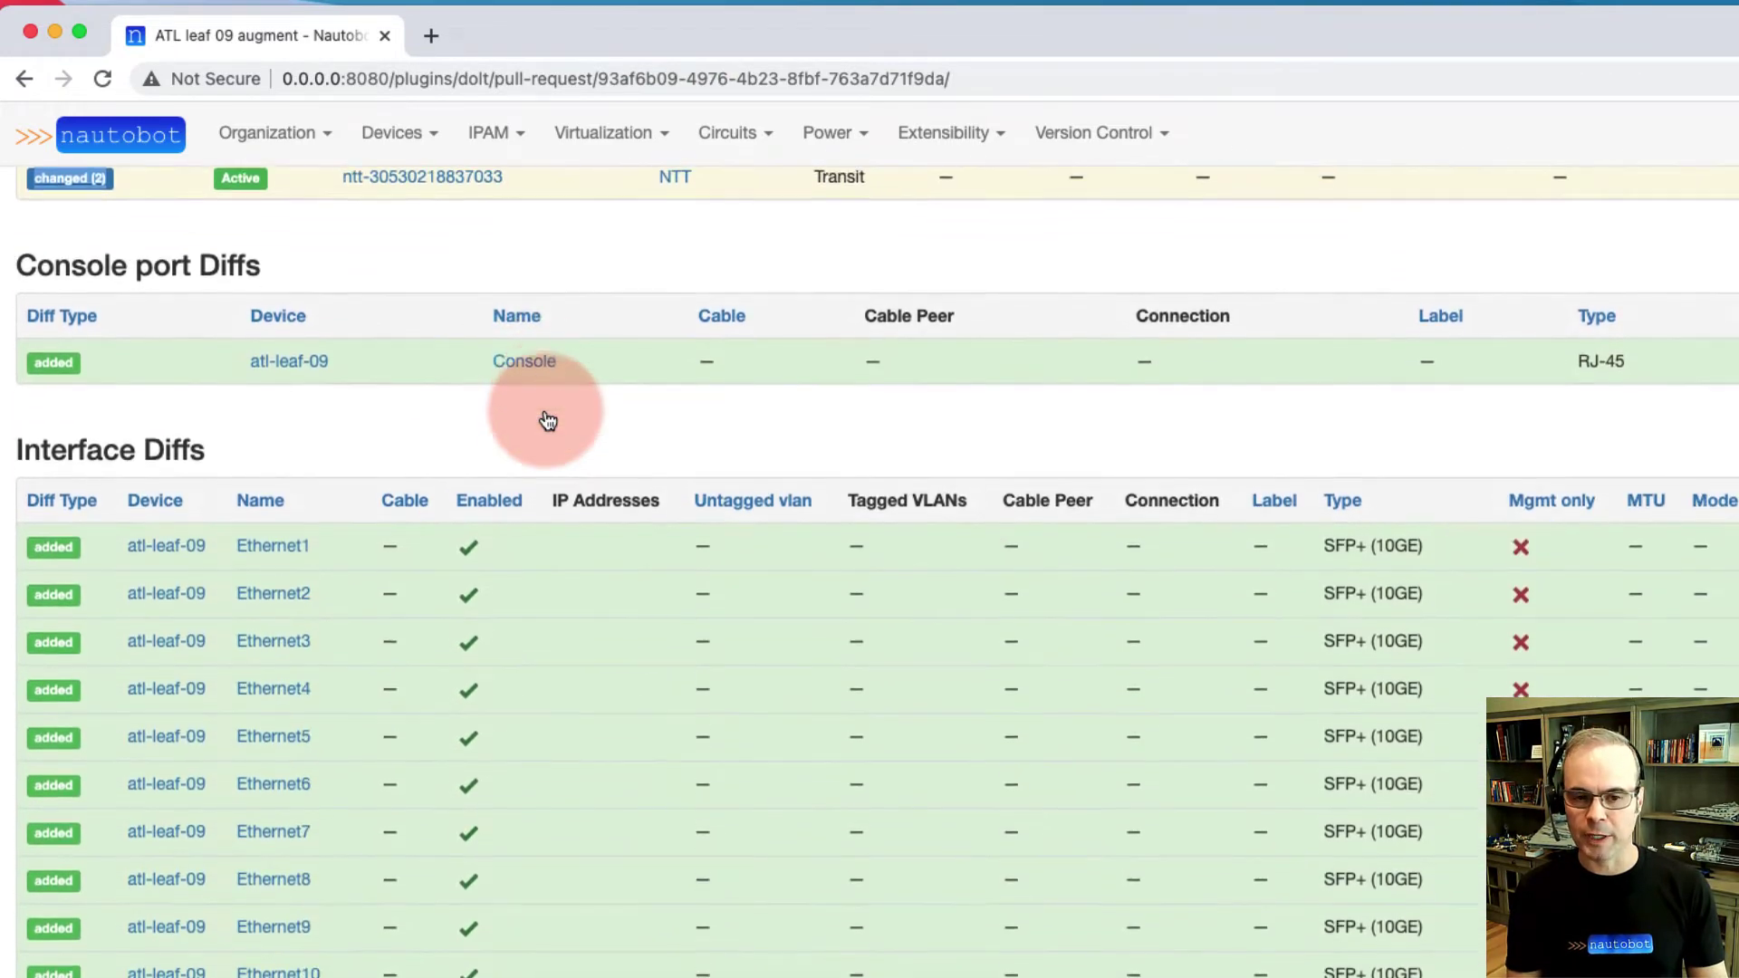
scroll(545, 413, up, 10)
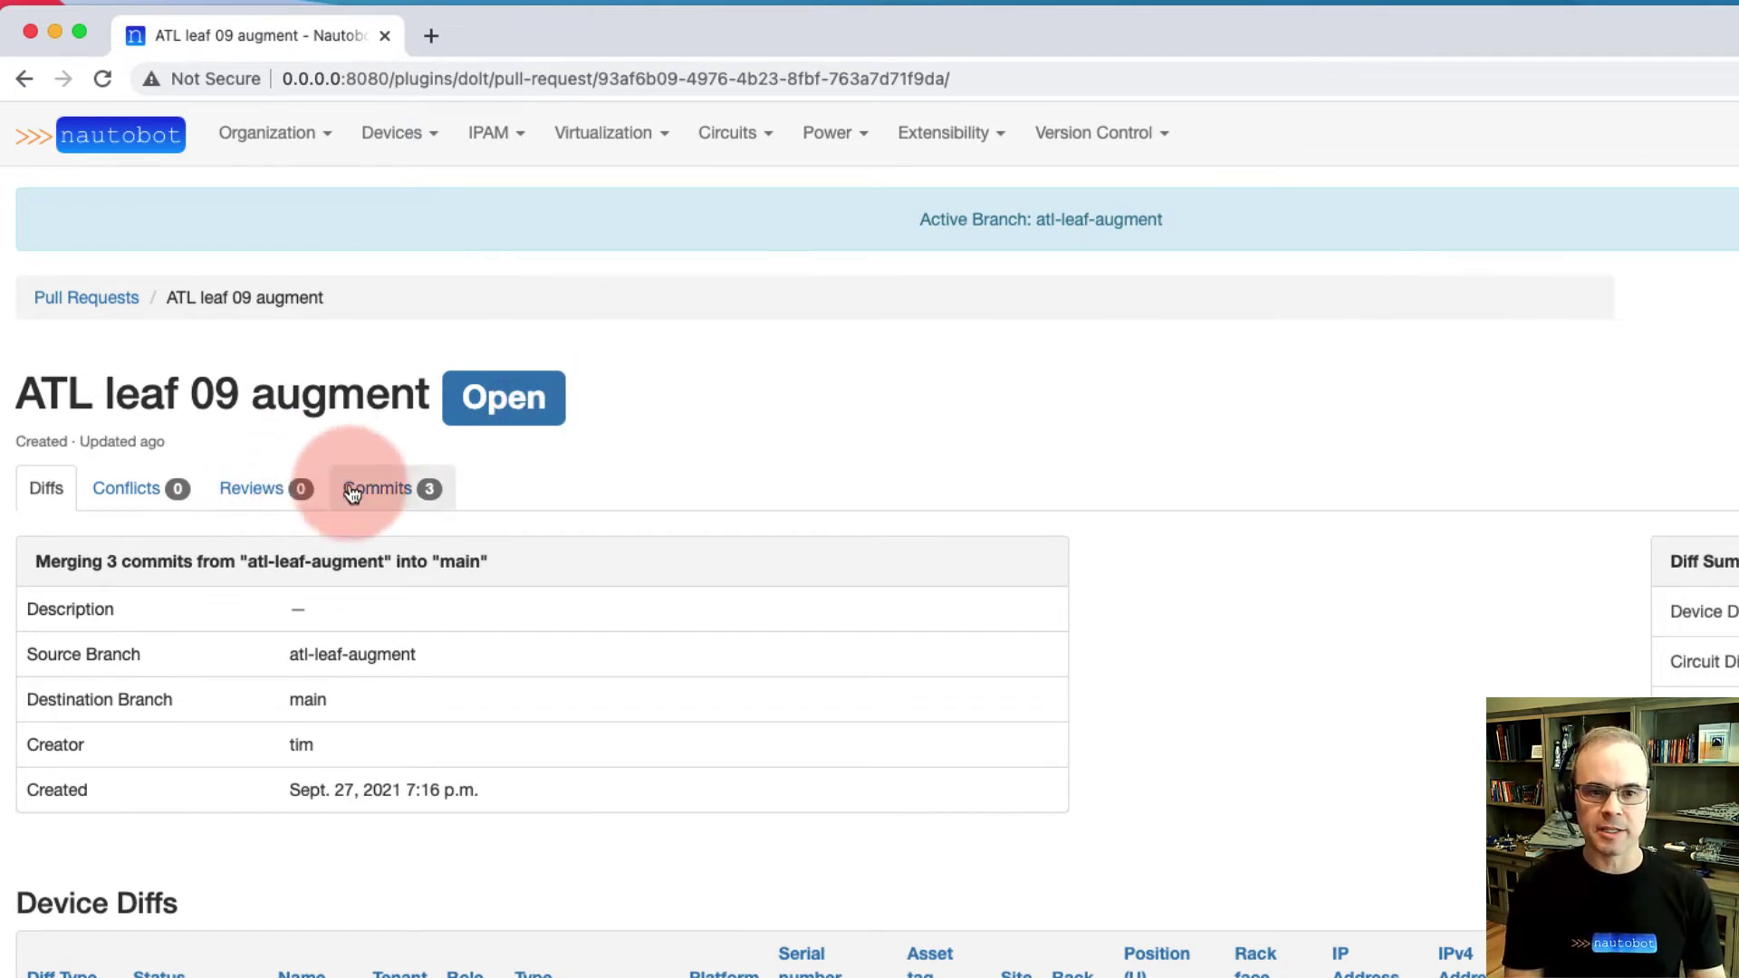
List the pull request's commits, examine the atl-leaf-08 update commit and return to the commit list
click(388, 490)
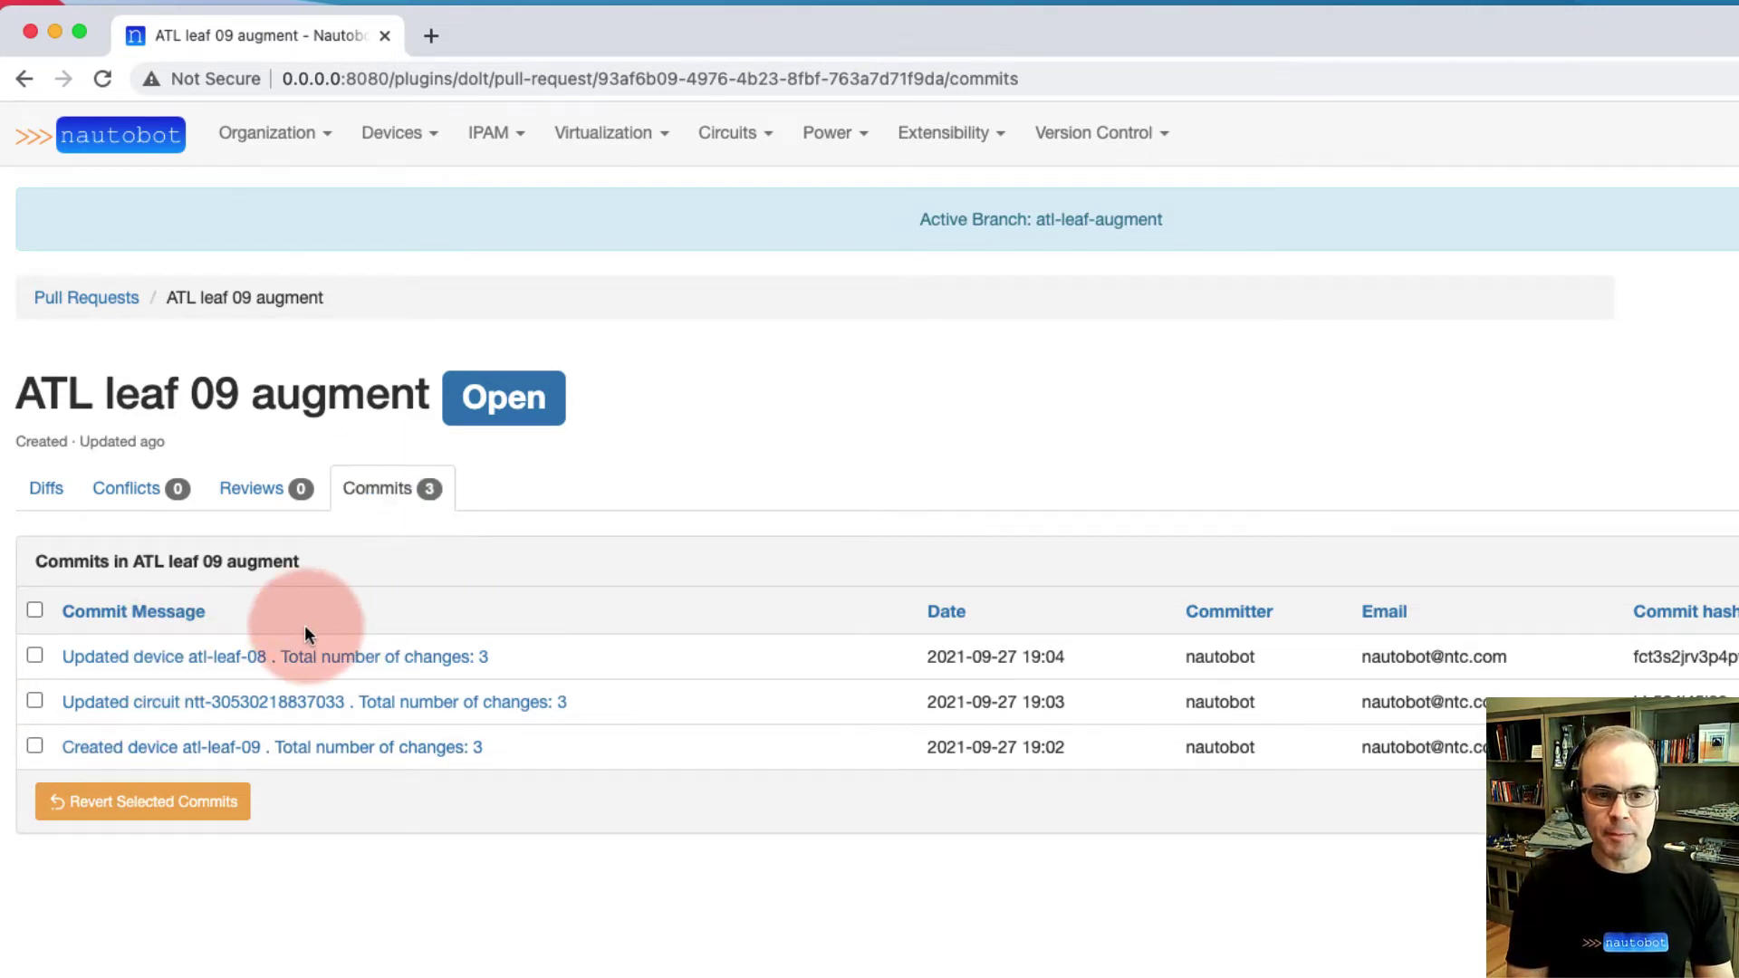
click(235, 659)
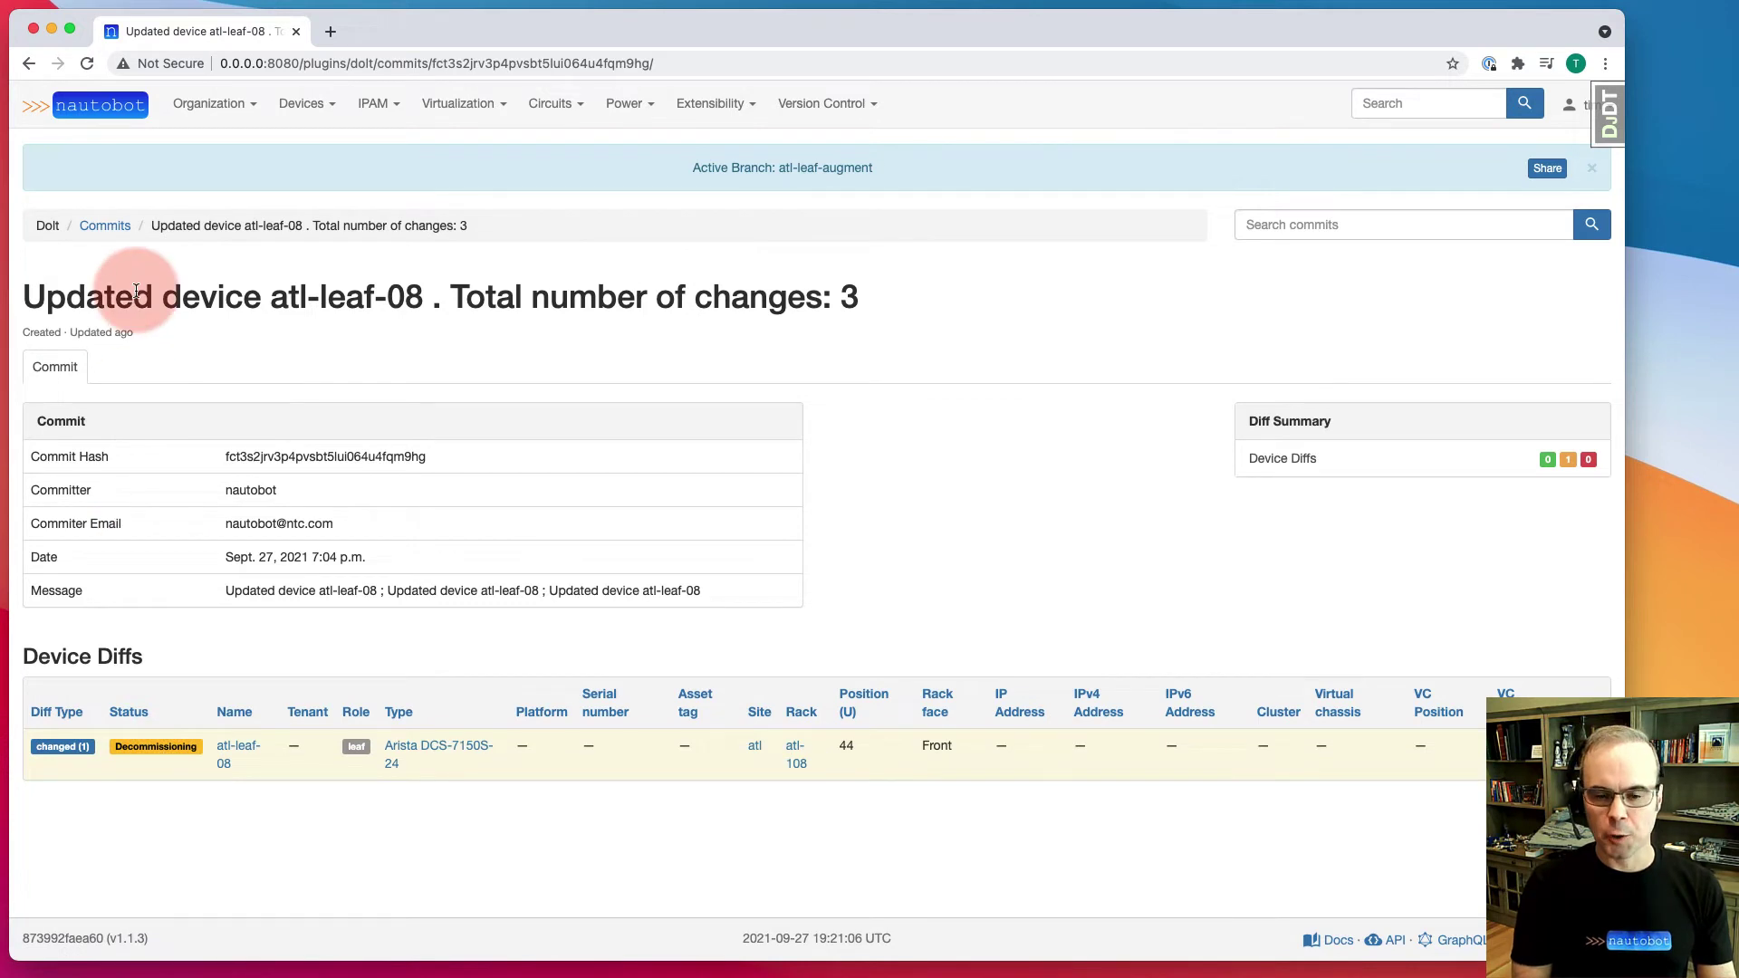
click(27, 64)
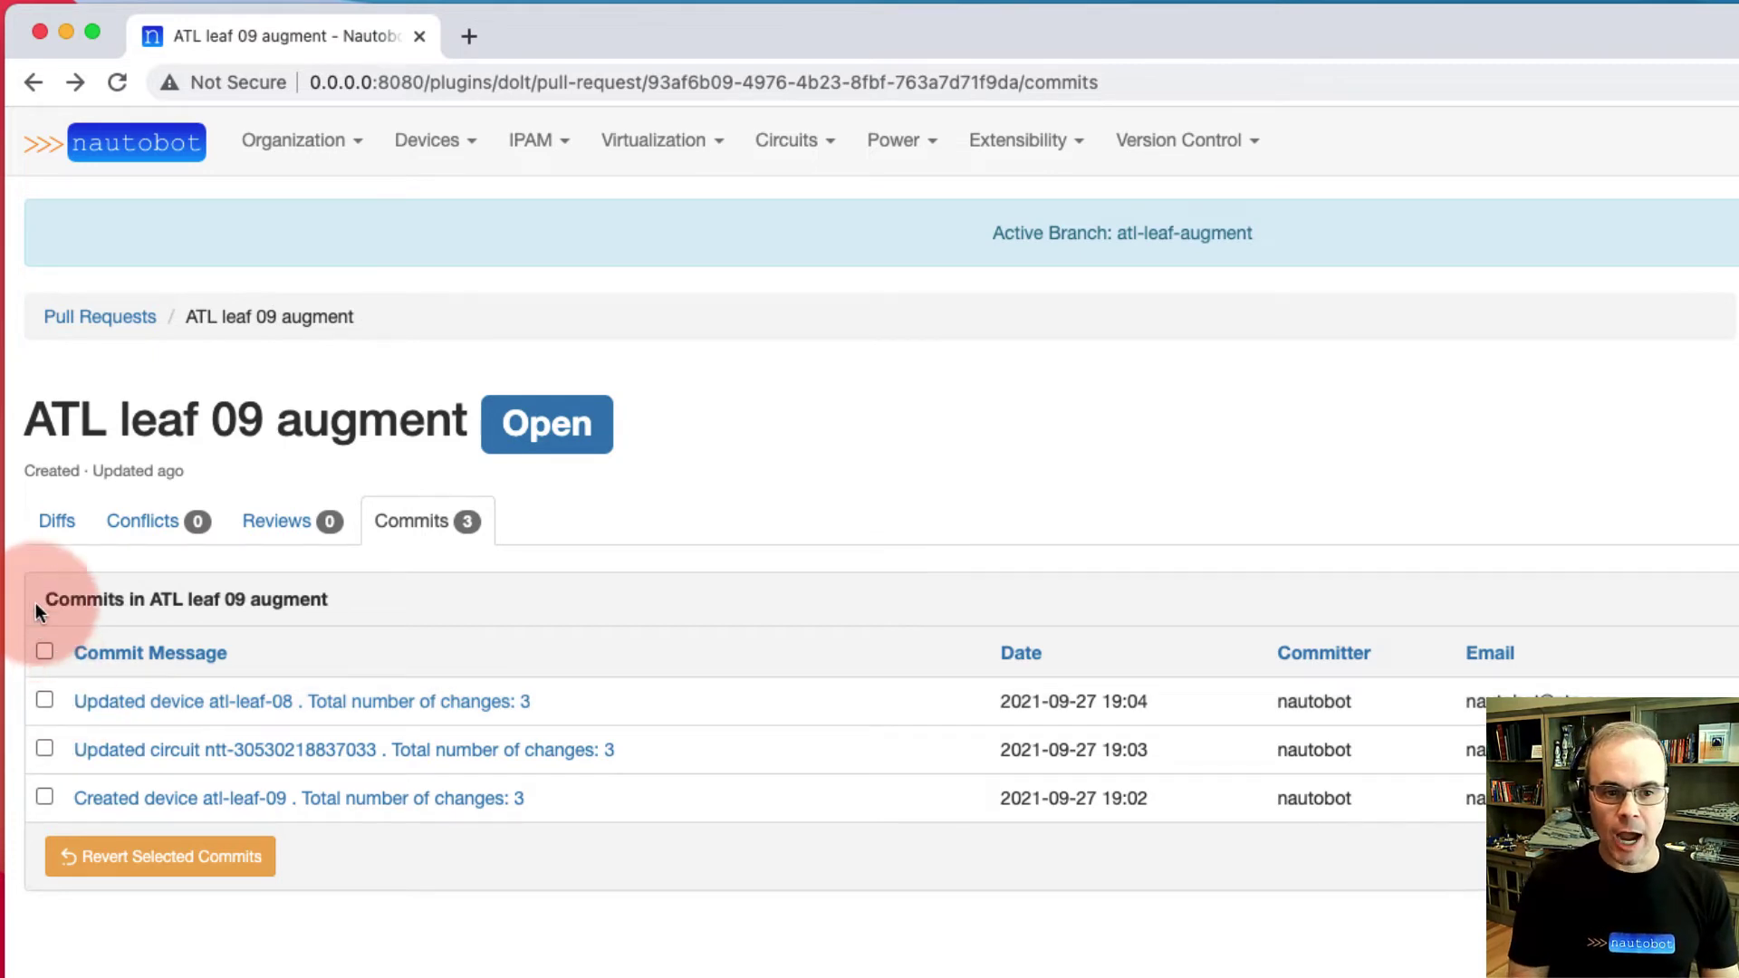
Revert only the "Updated device atl-leaf-08" commit on the atl-leaf-augment branch
click(45, 652)
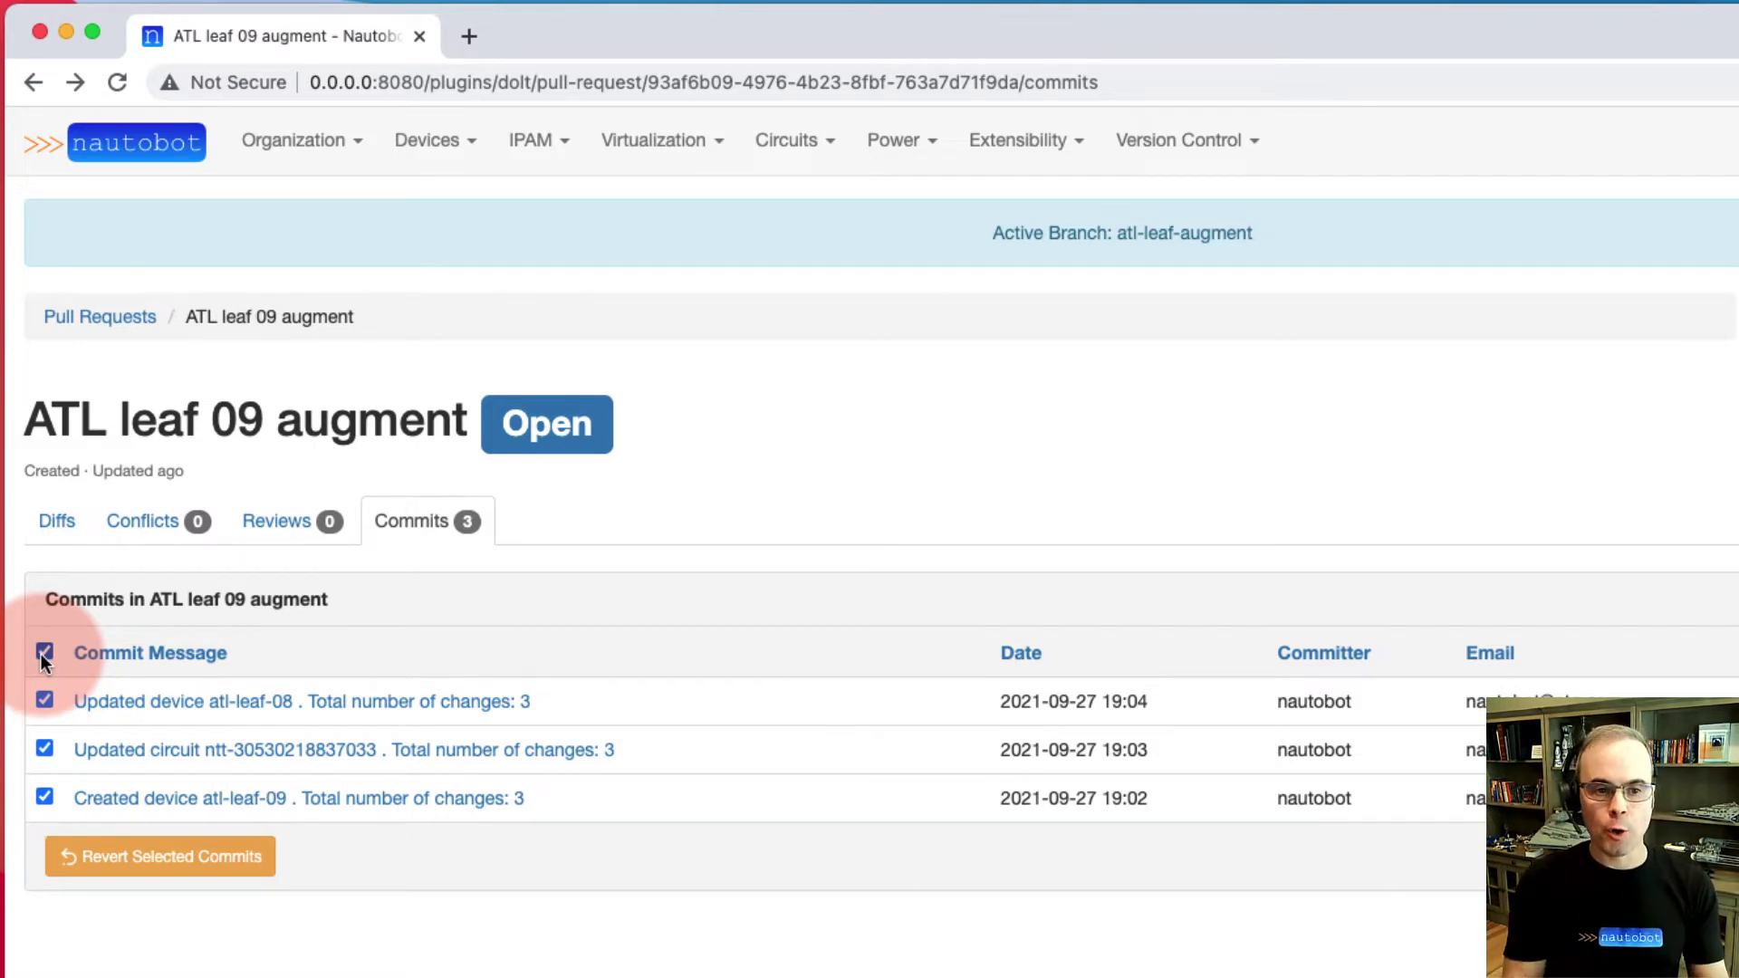
click(44, 652)
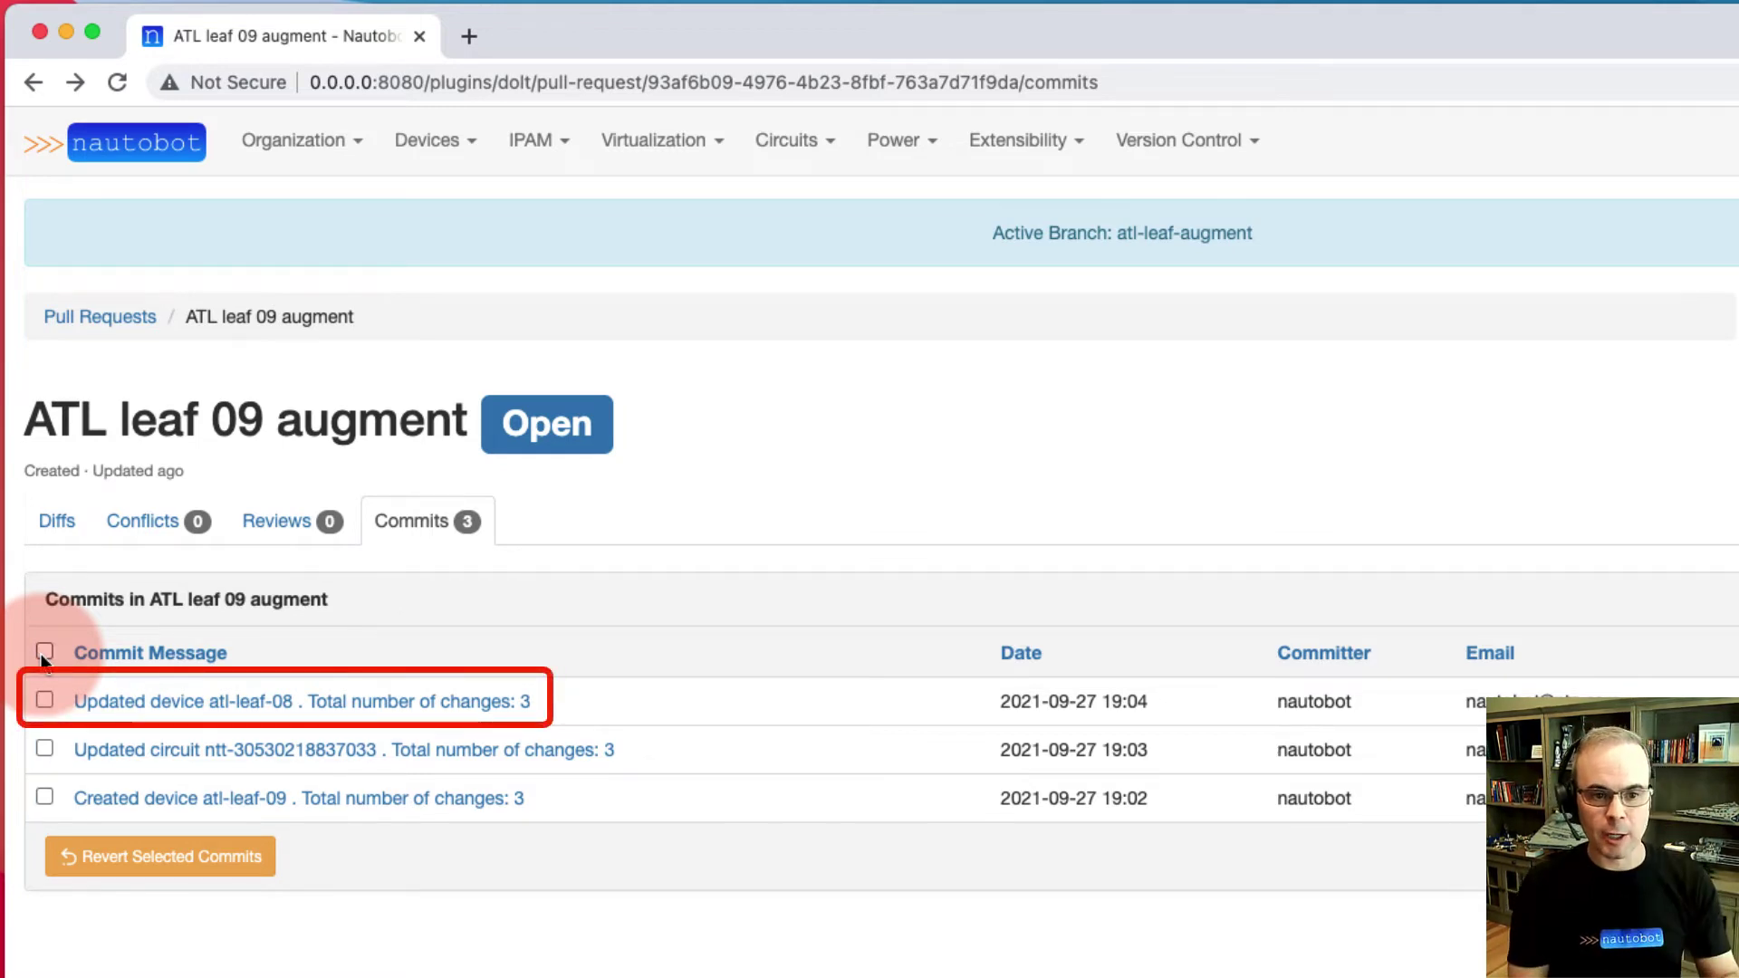
click(43, 700)
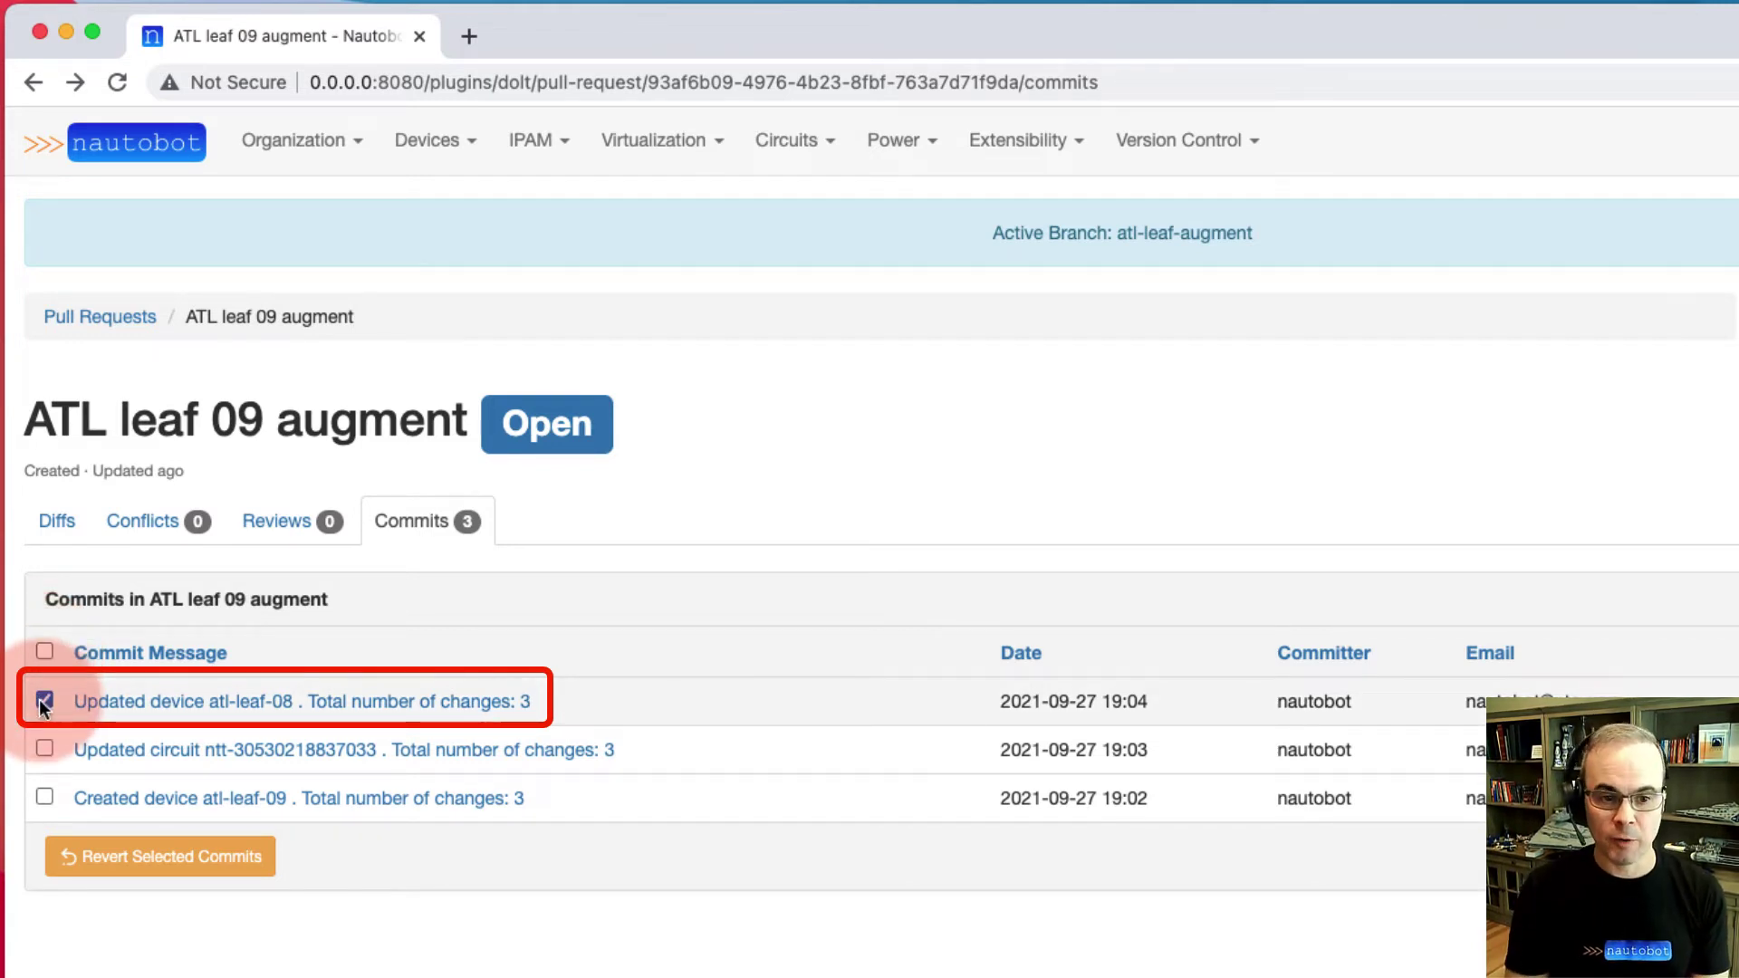
click(126, 870)
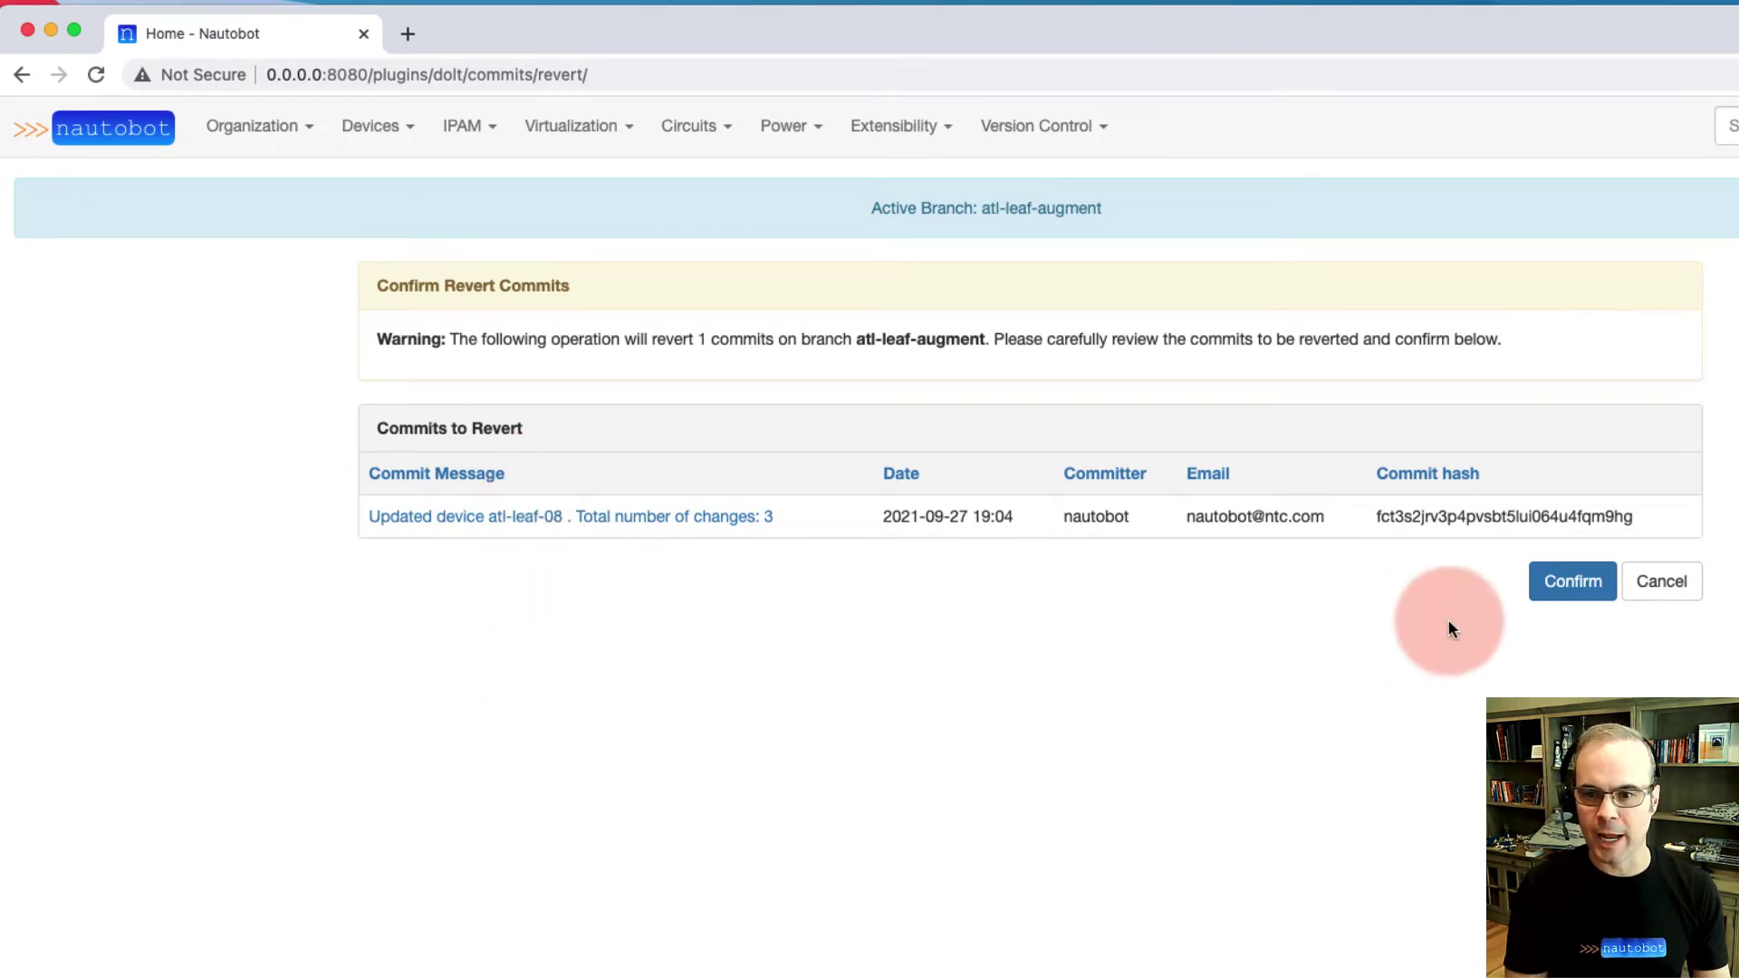
click(1551, 604)
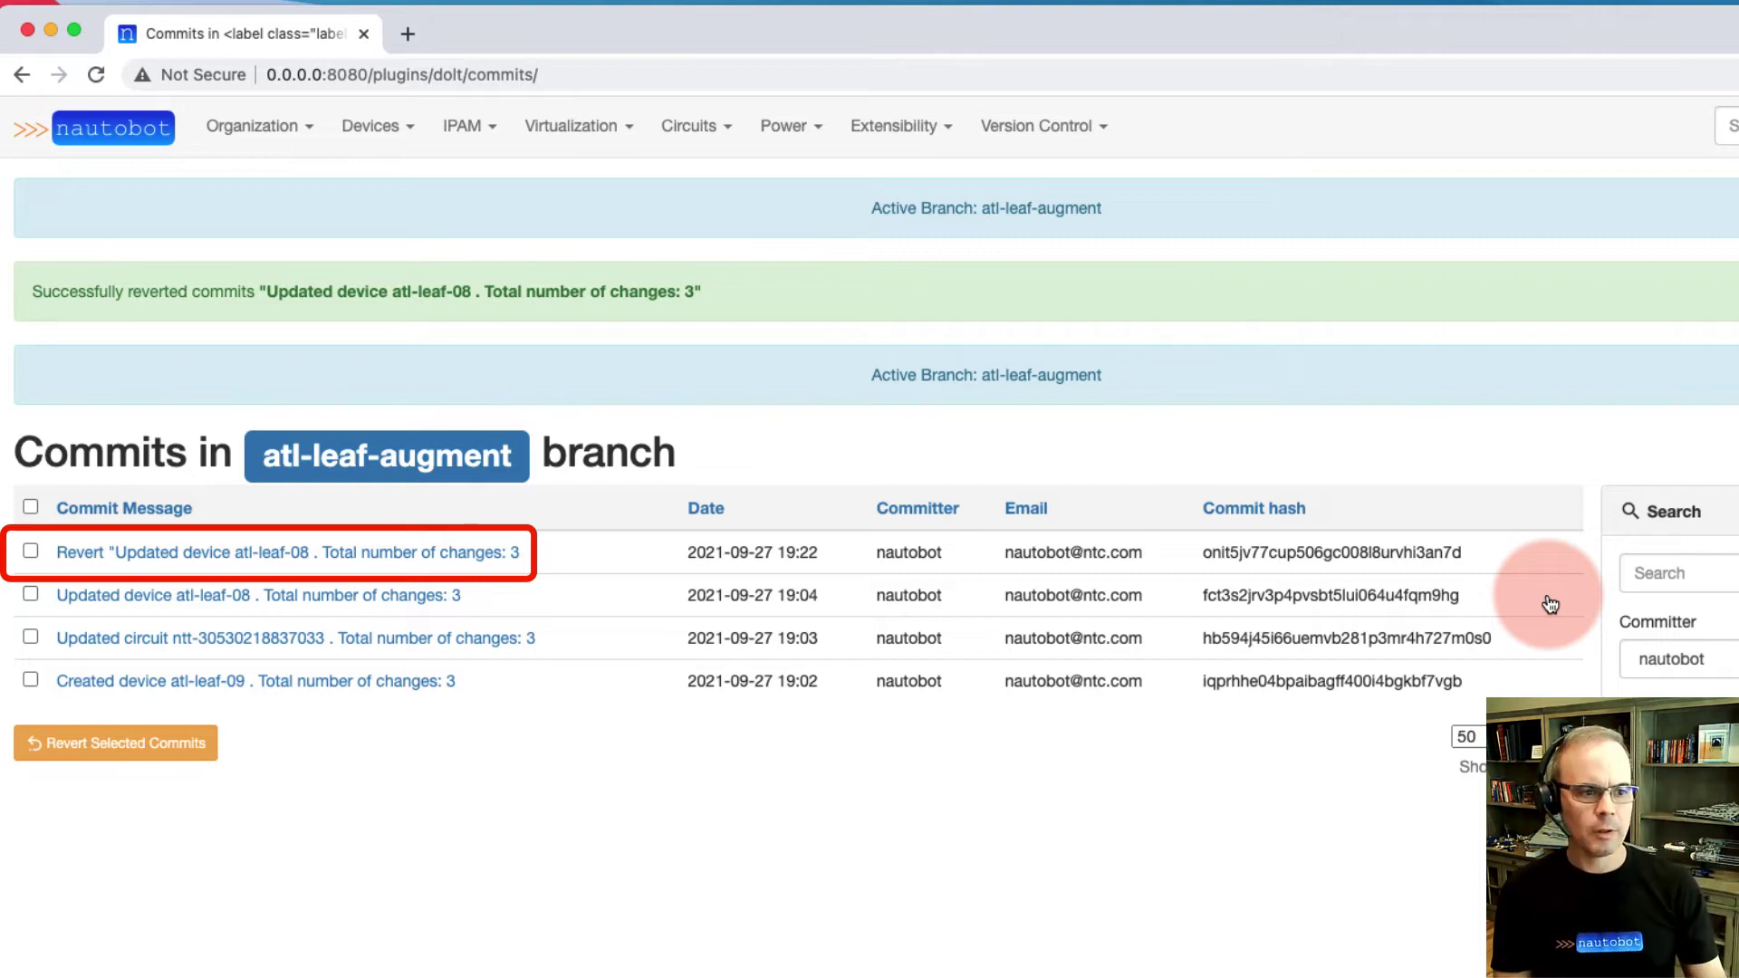
Reopen the ATL leaf 09 augment pull request and check its diffs and submitted reviews
click(1004, 131)
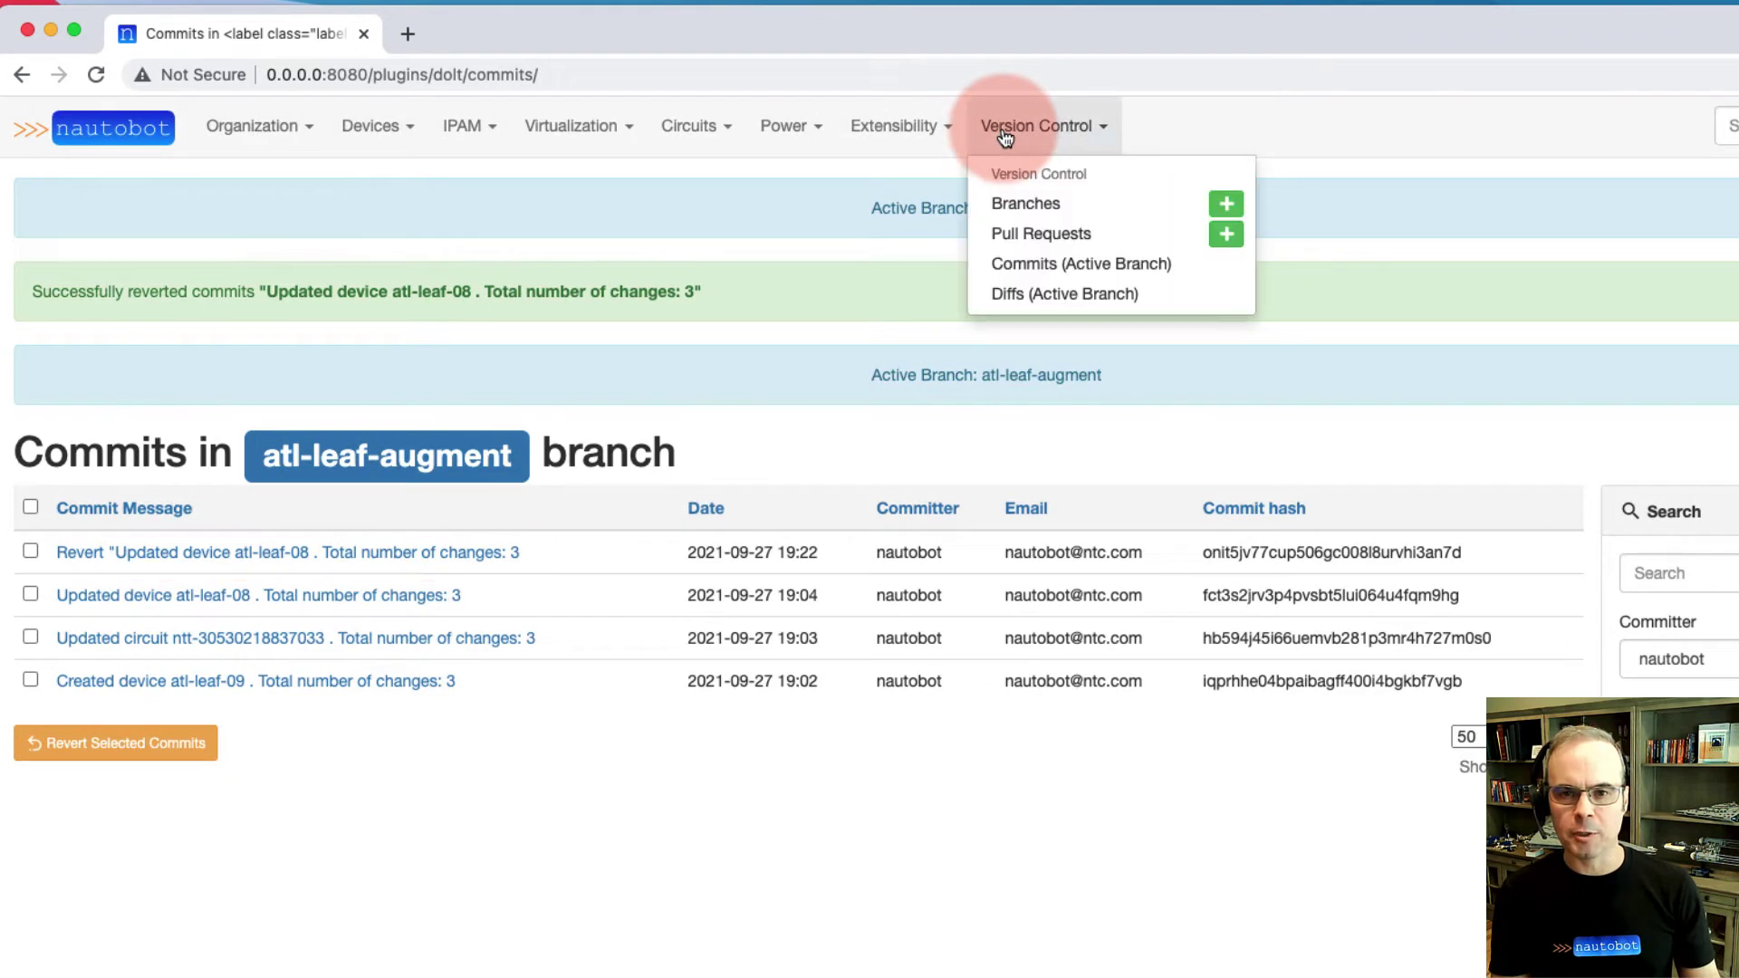
click(1029, 235)
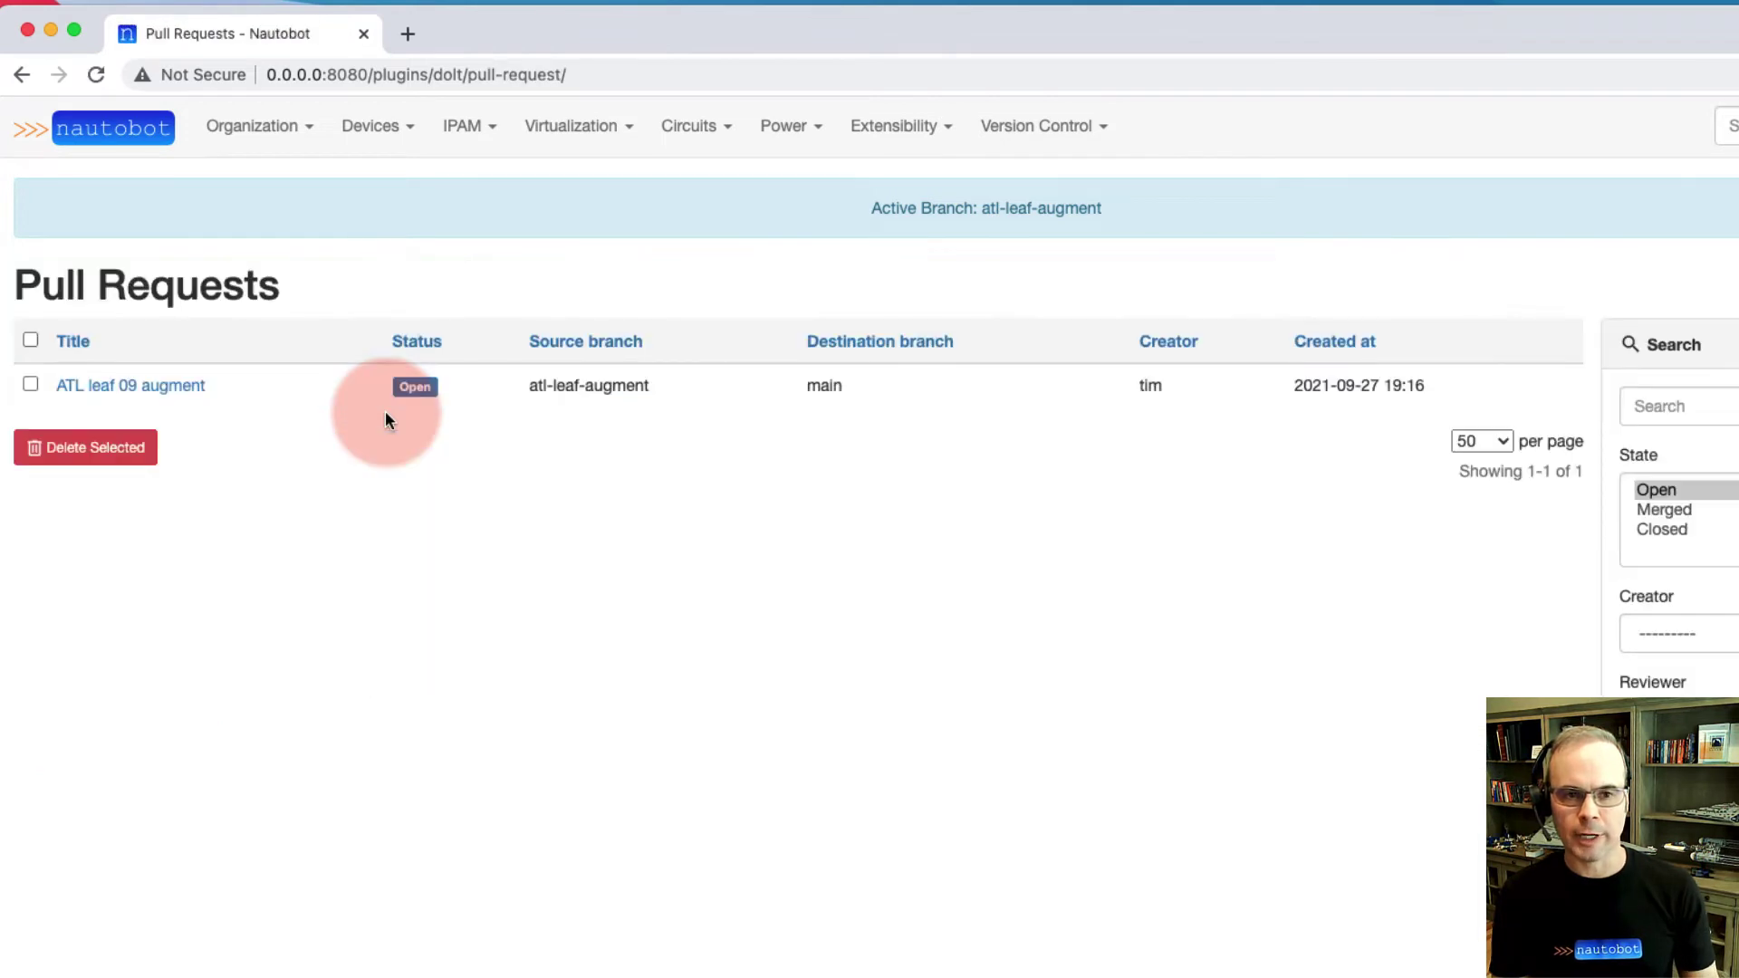
click(136, 388)
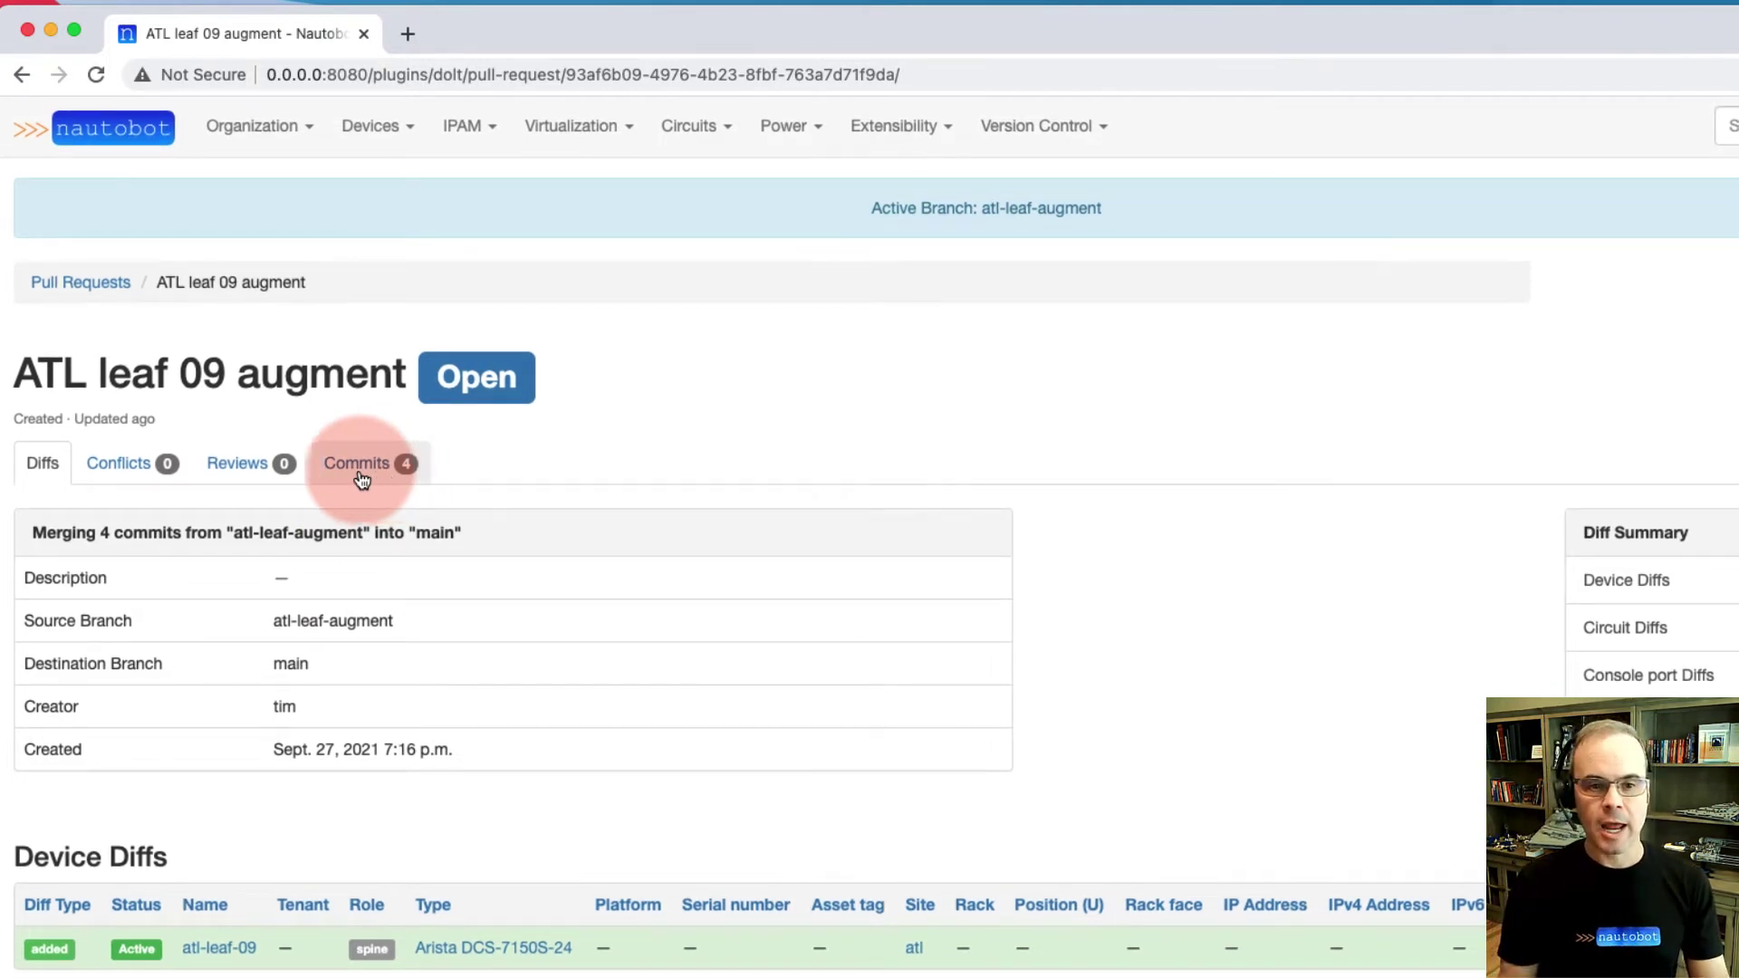
click(243, 467)
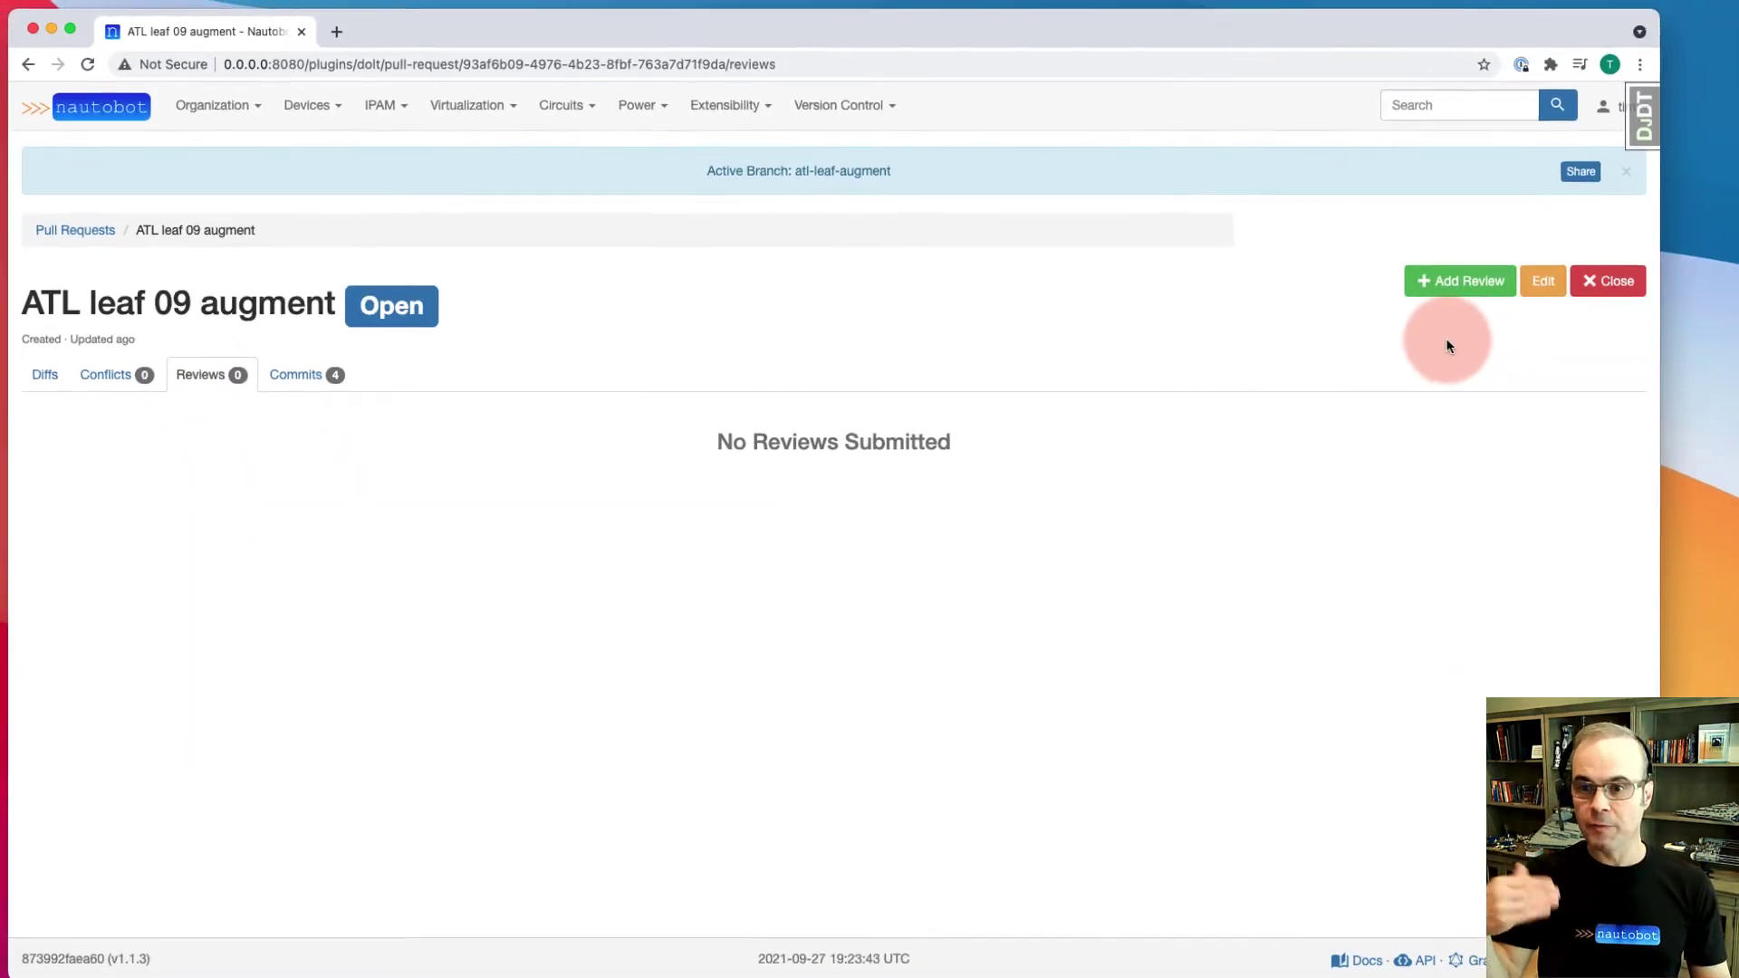
Start a new review for the ATL leaf 09 augment pull request and set its state to Commented
click(1421, 288)
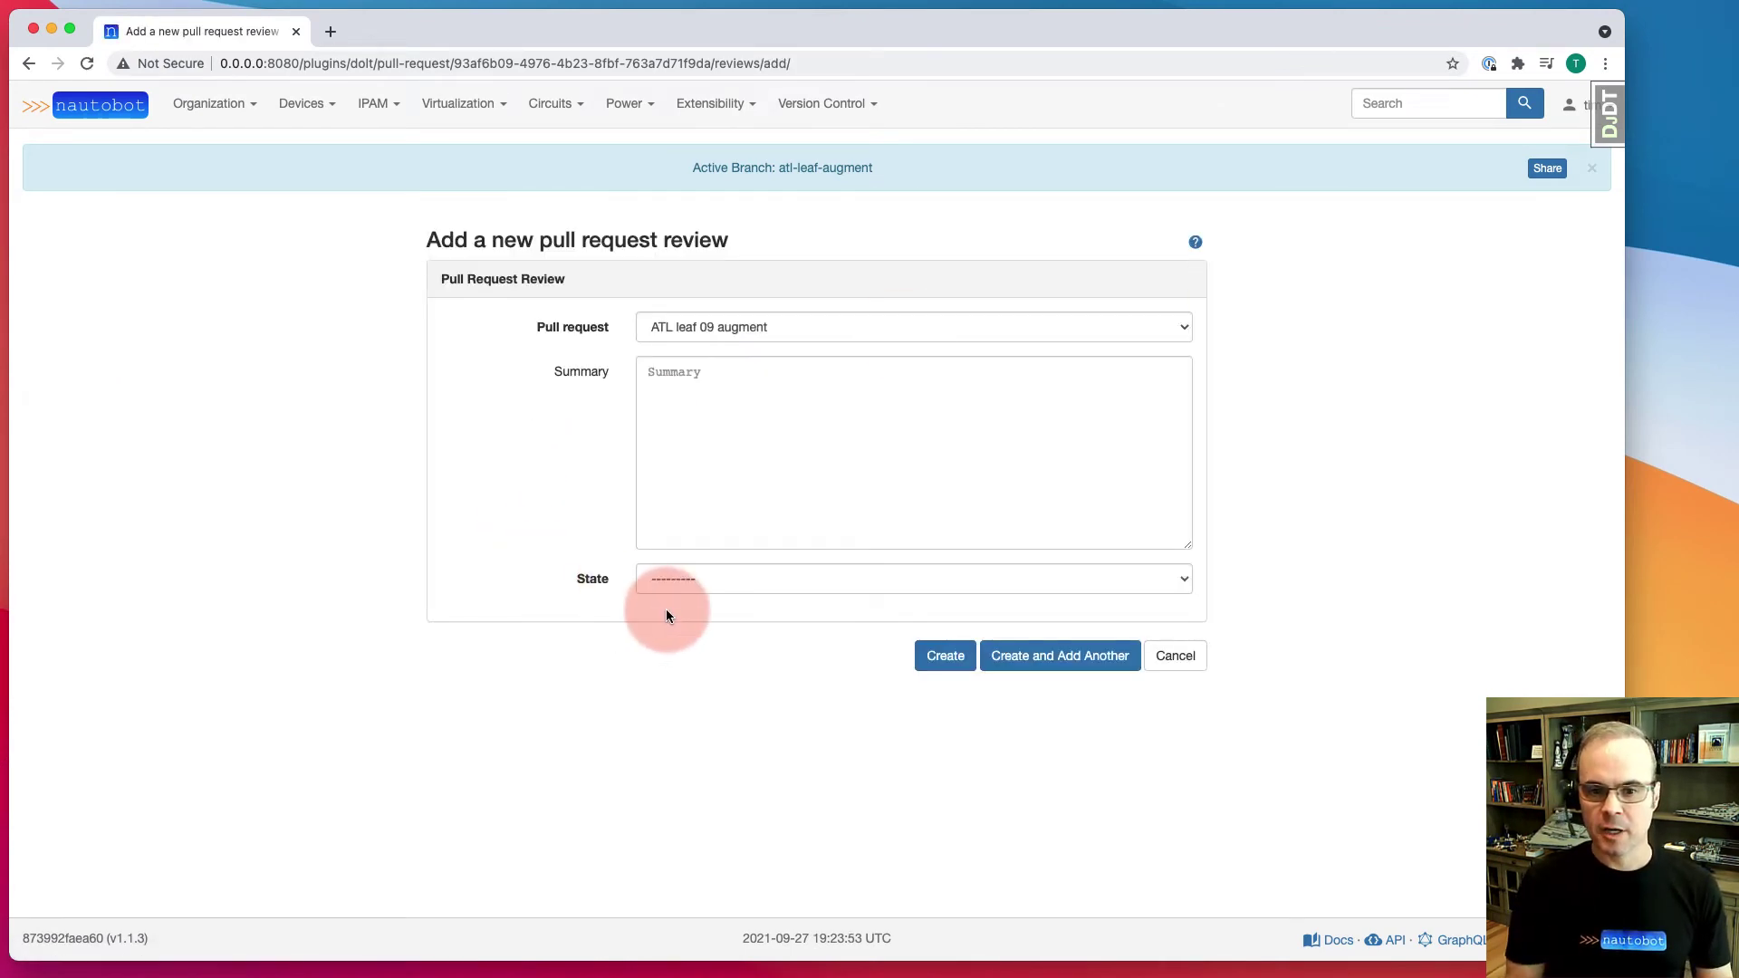
click(661, 583)
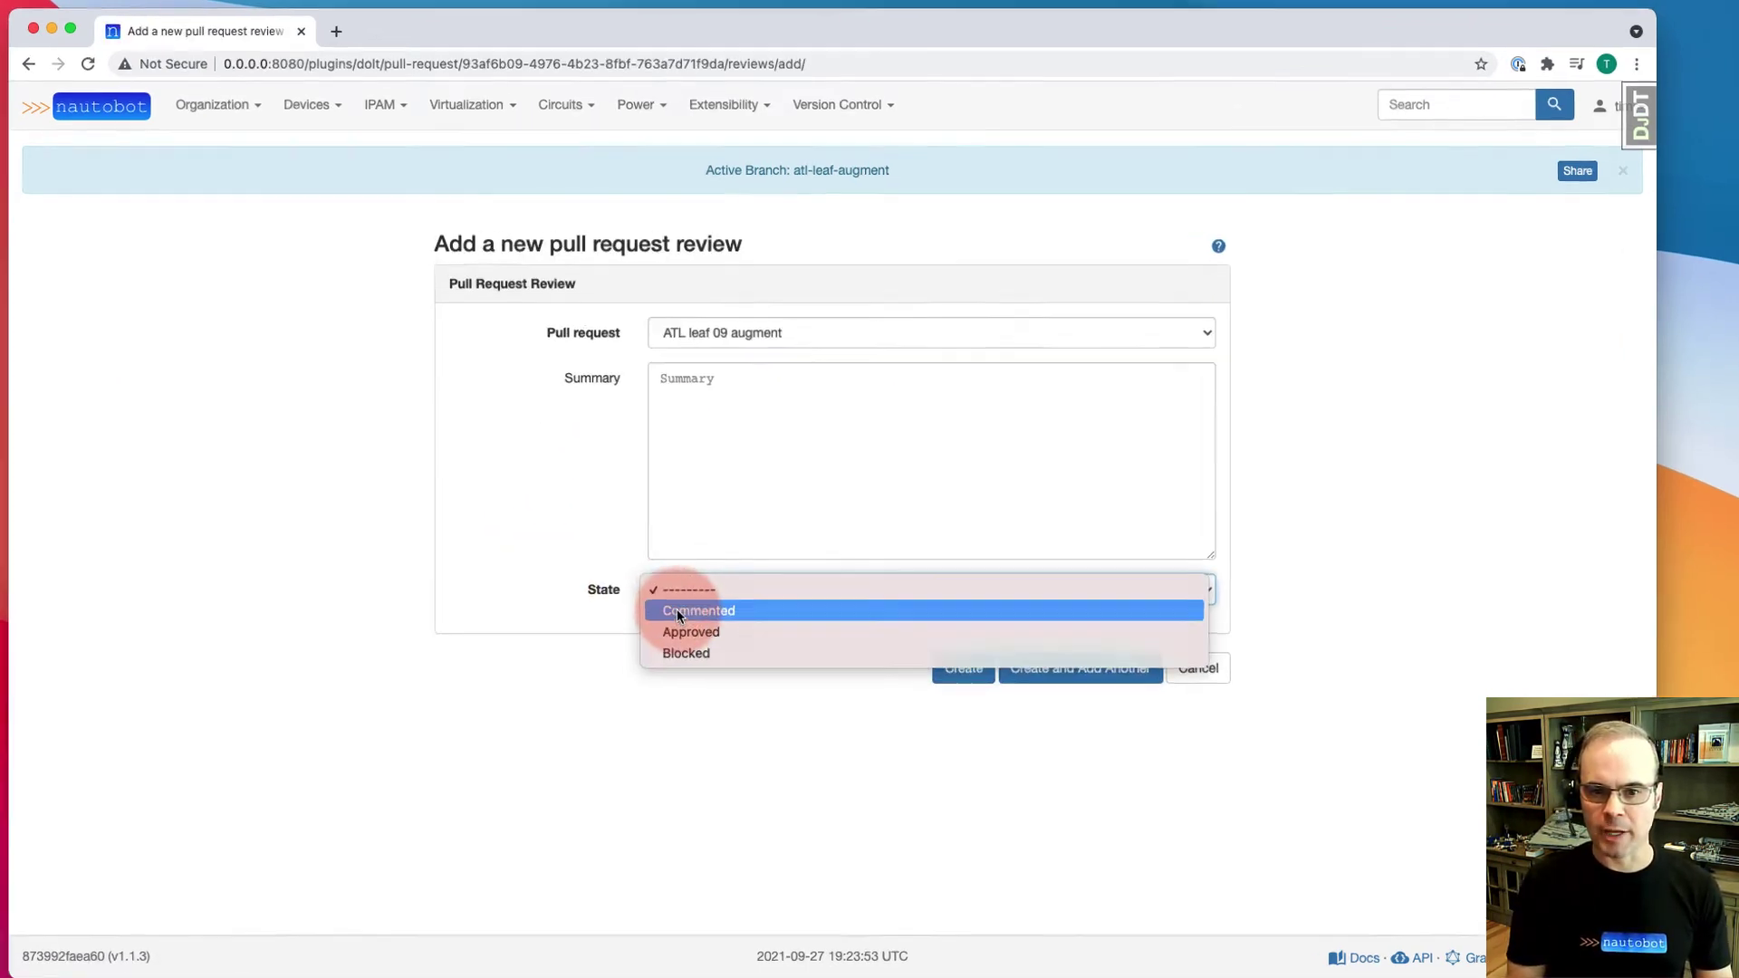
click(675, 607)
Begin the review summary with "The atl-leaf-08 decom is postponed forever so I undid that change."
click(696, 422)
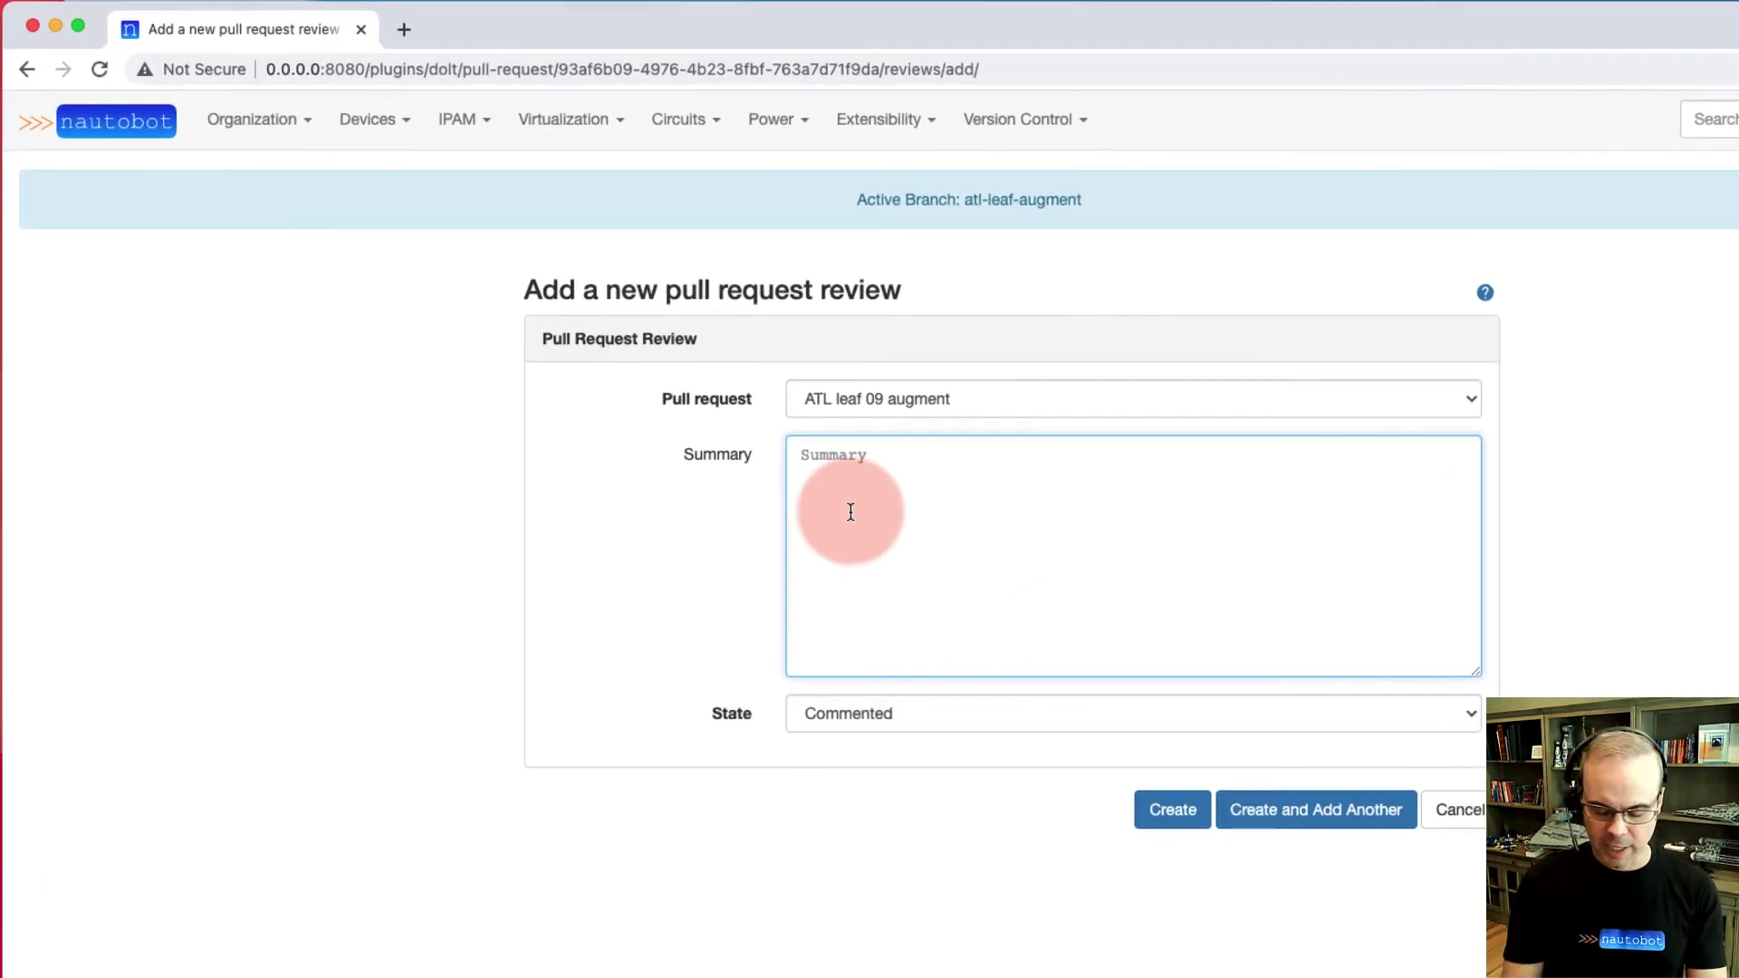
text(The atl)
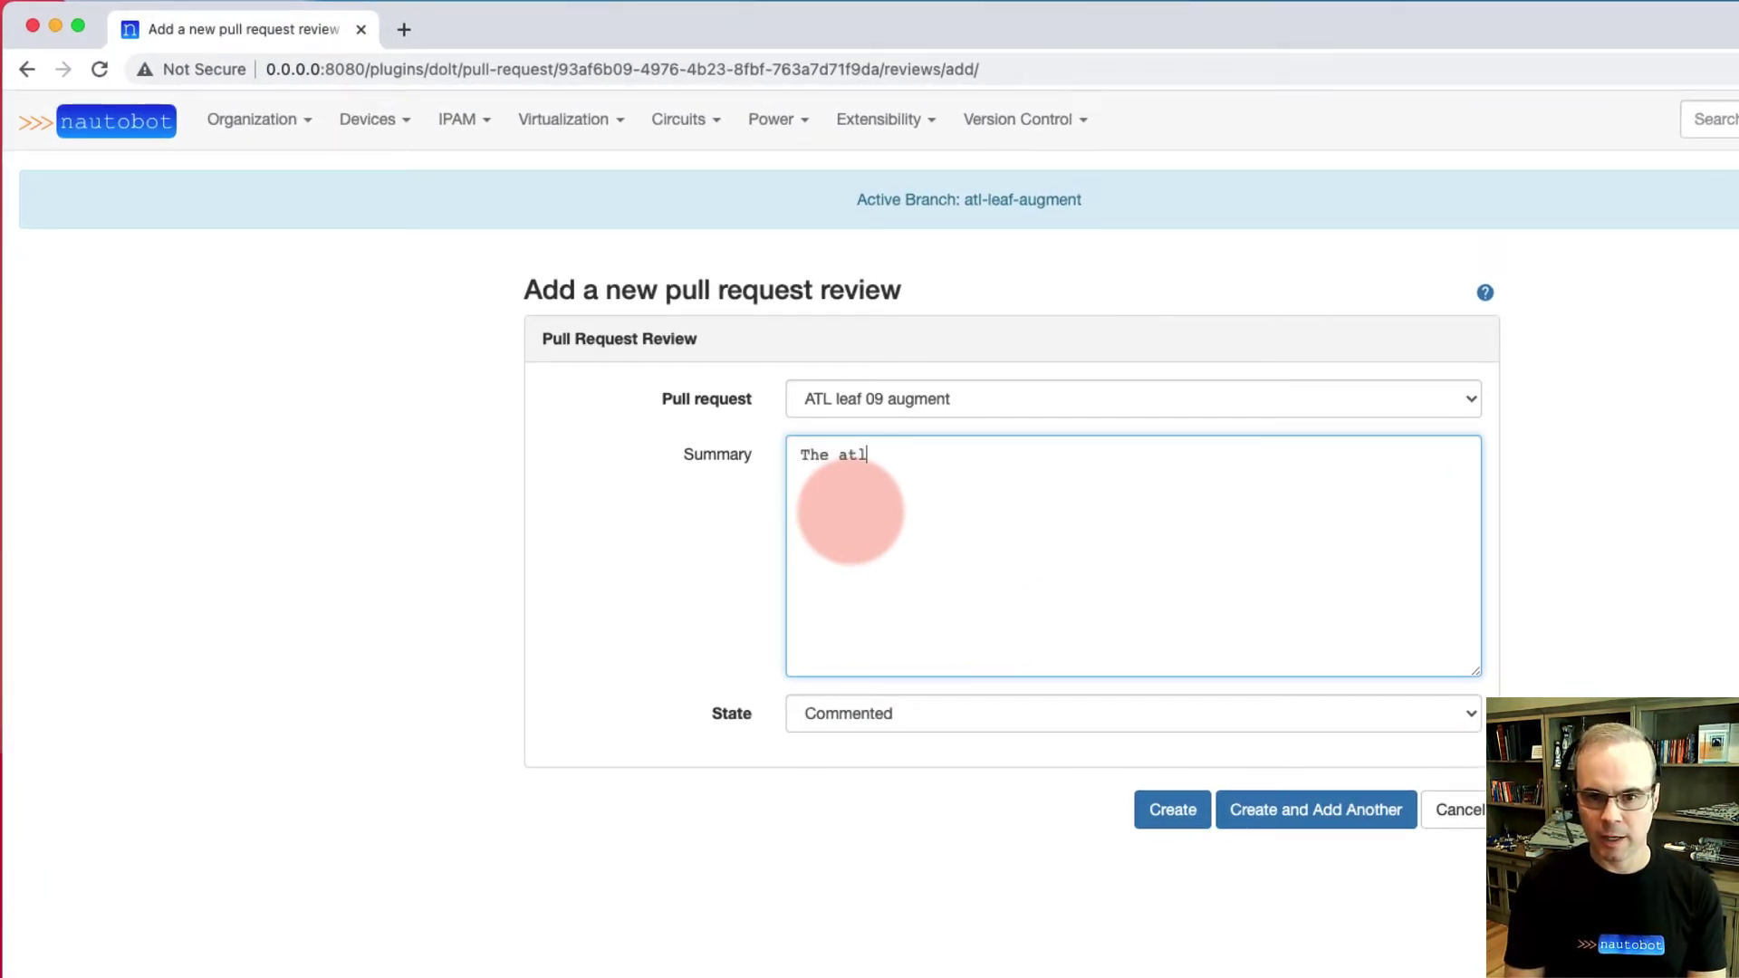
text(-leaf-08 decom is postponed forever so I unded)
key(BackSpace)
key(BackSpace)
text(id that change.)
Add a second summary paragraph, "Is that circuit renewal in October or November?", and create the review
key(Return)
key(Return)
text(Is that circuit renewal in October or November?)
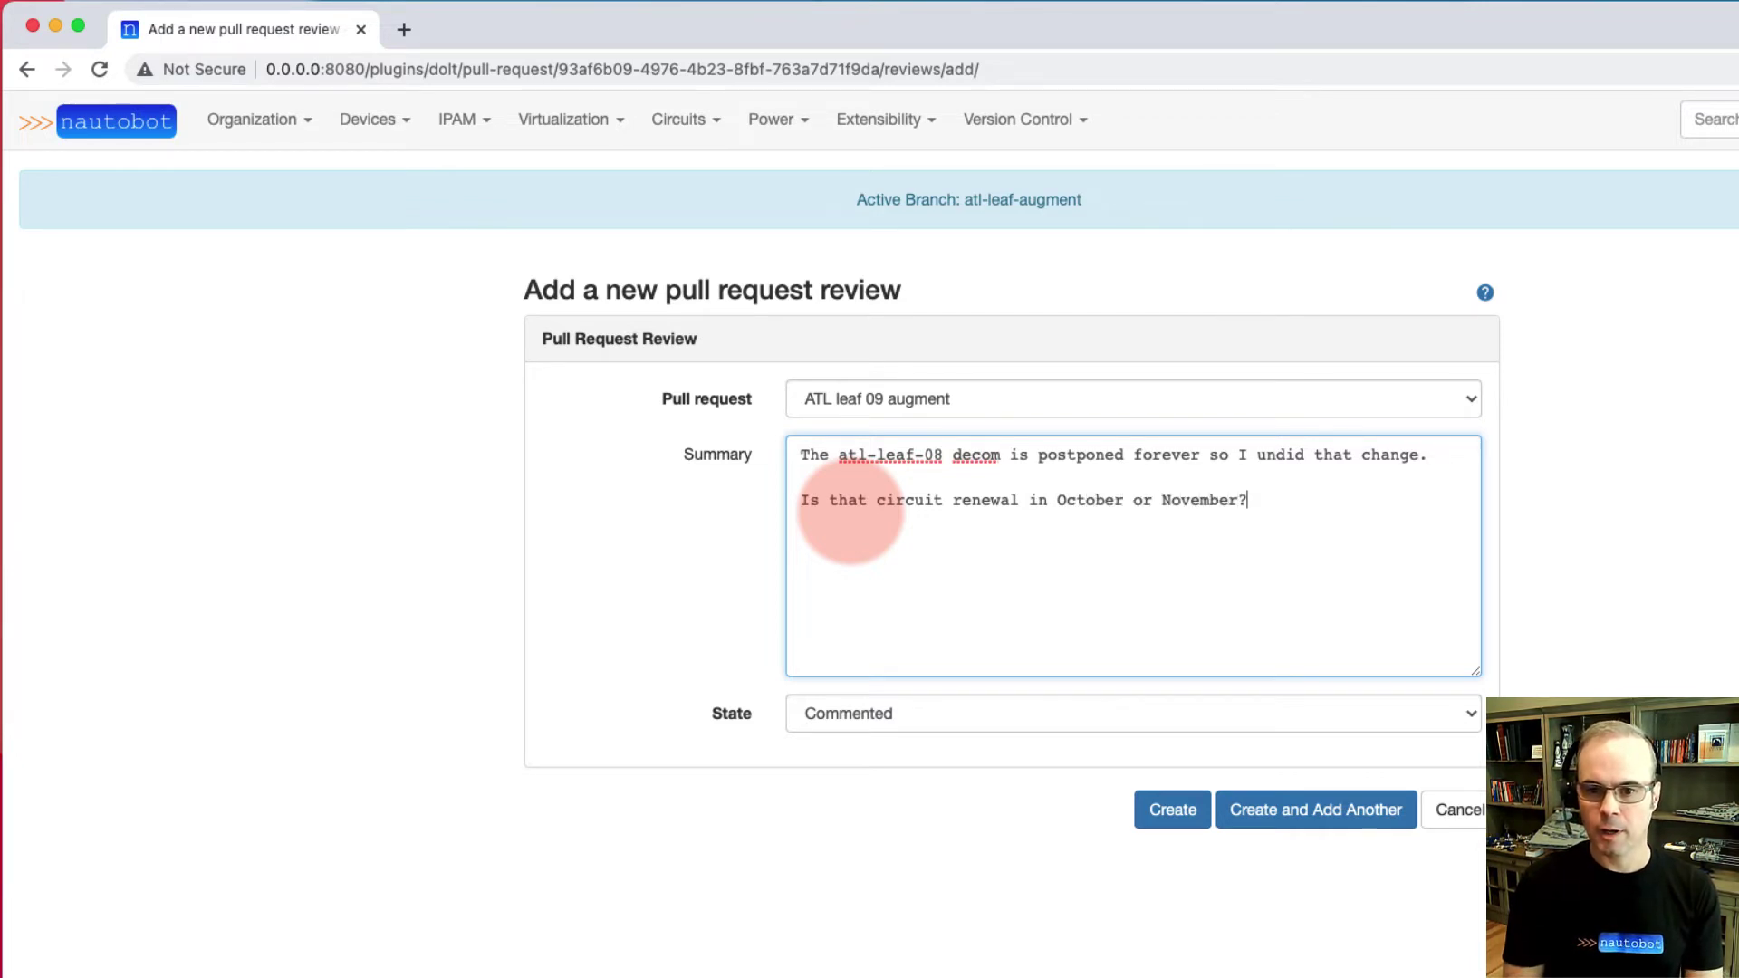
click(1169, 820)
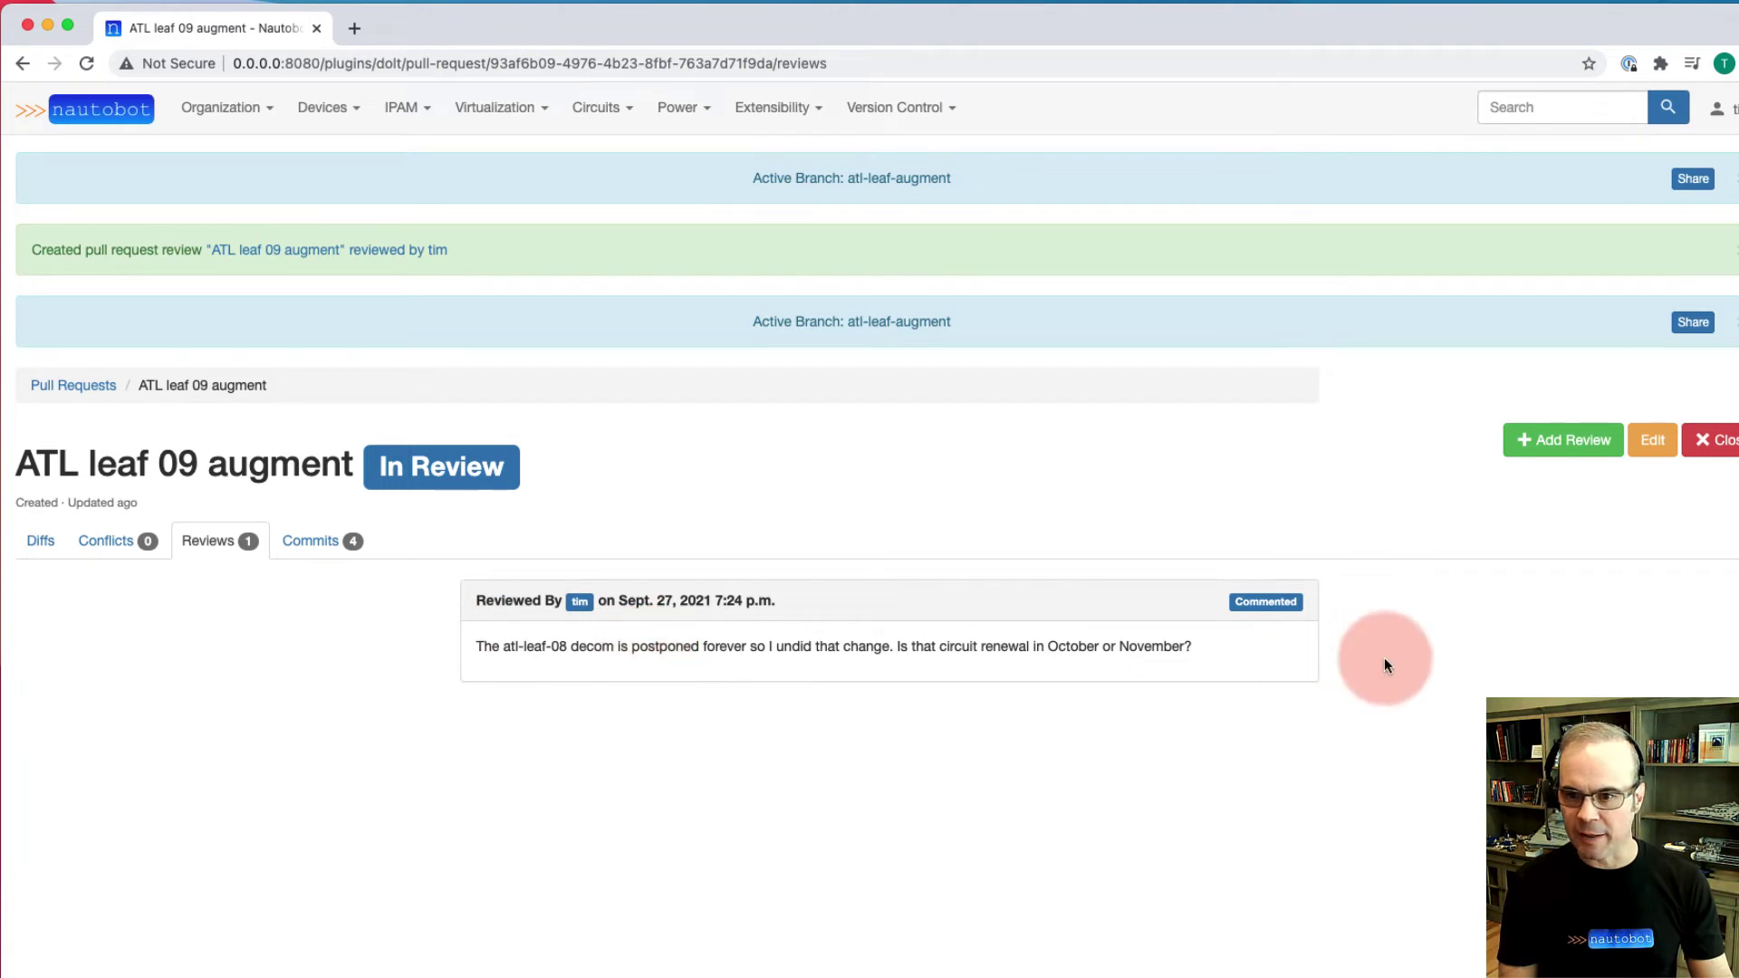
Create another Commented review with the paragraphs "Thanks for undoing that change." and "I checked with the provider, the circuit renews in October!"
click(1562, 442)
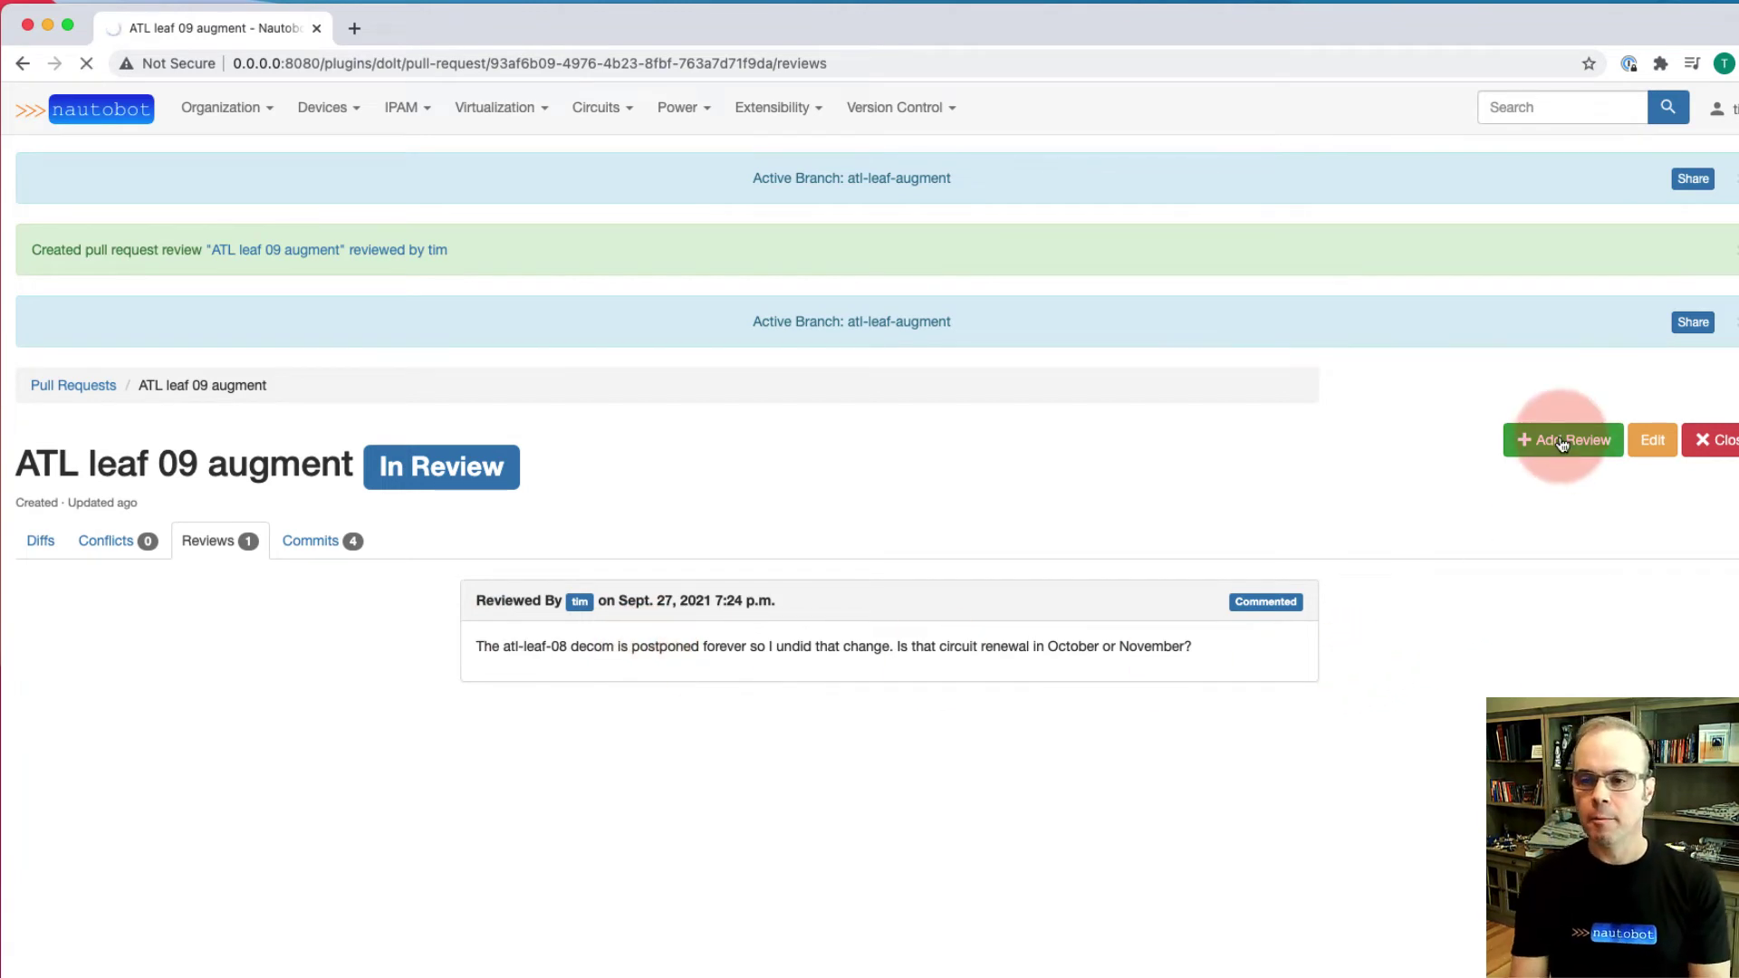
click(732, 634)
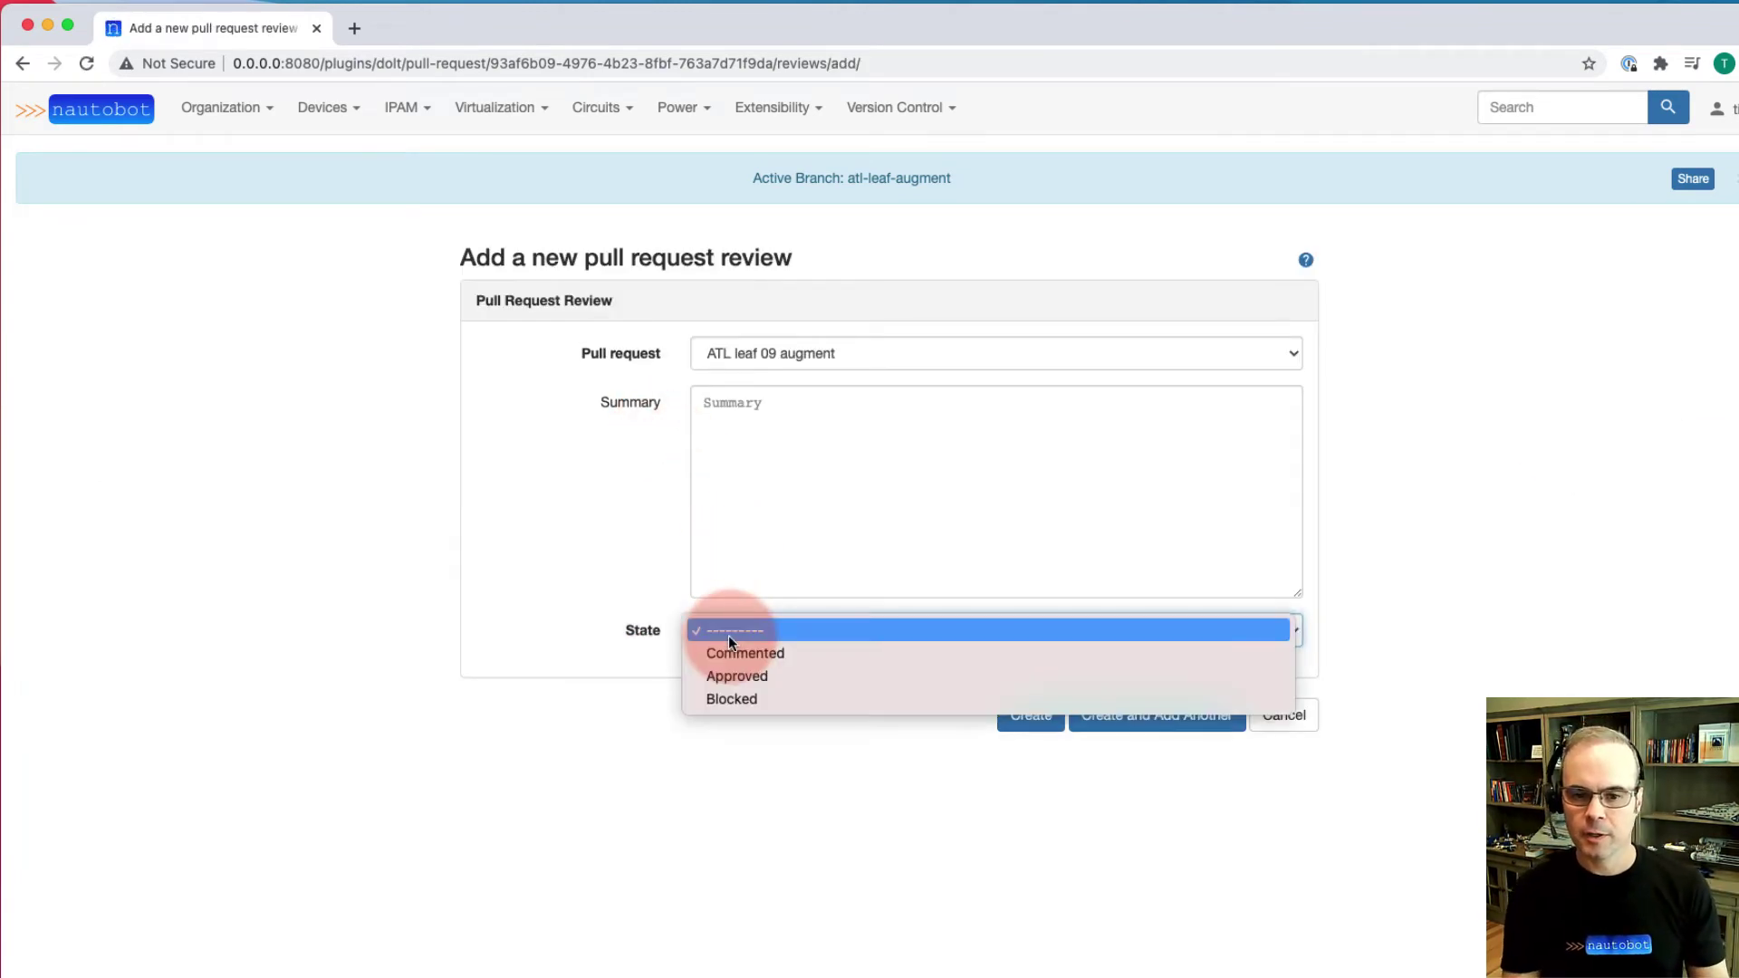
click(742, 653)
click(759, 442)
text(Thanks for undoing that change.)
key(Return)
key(Return)
text(I checked with the provider, the circuit renews in October!)
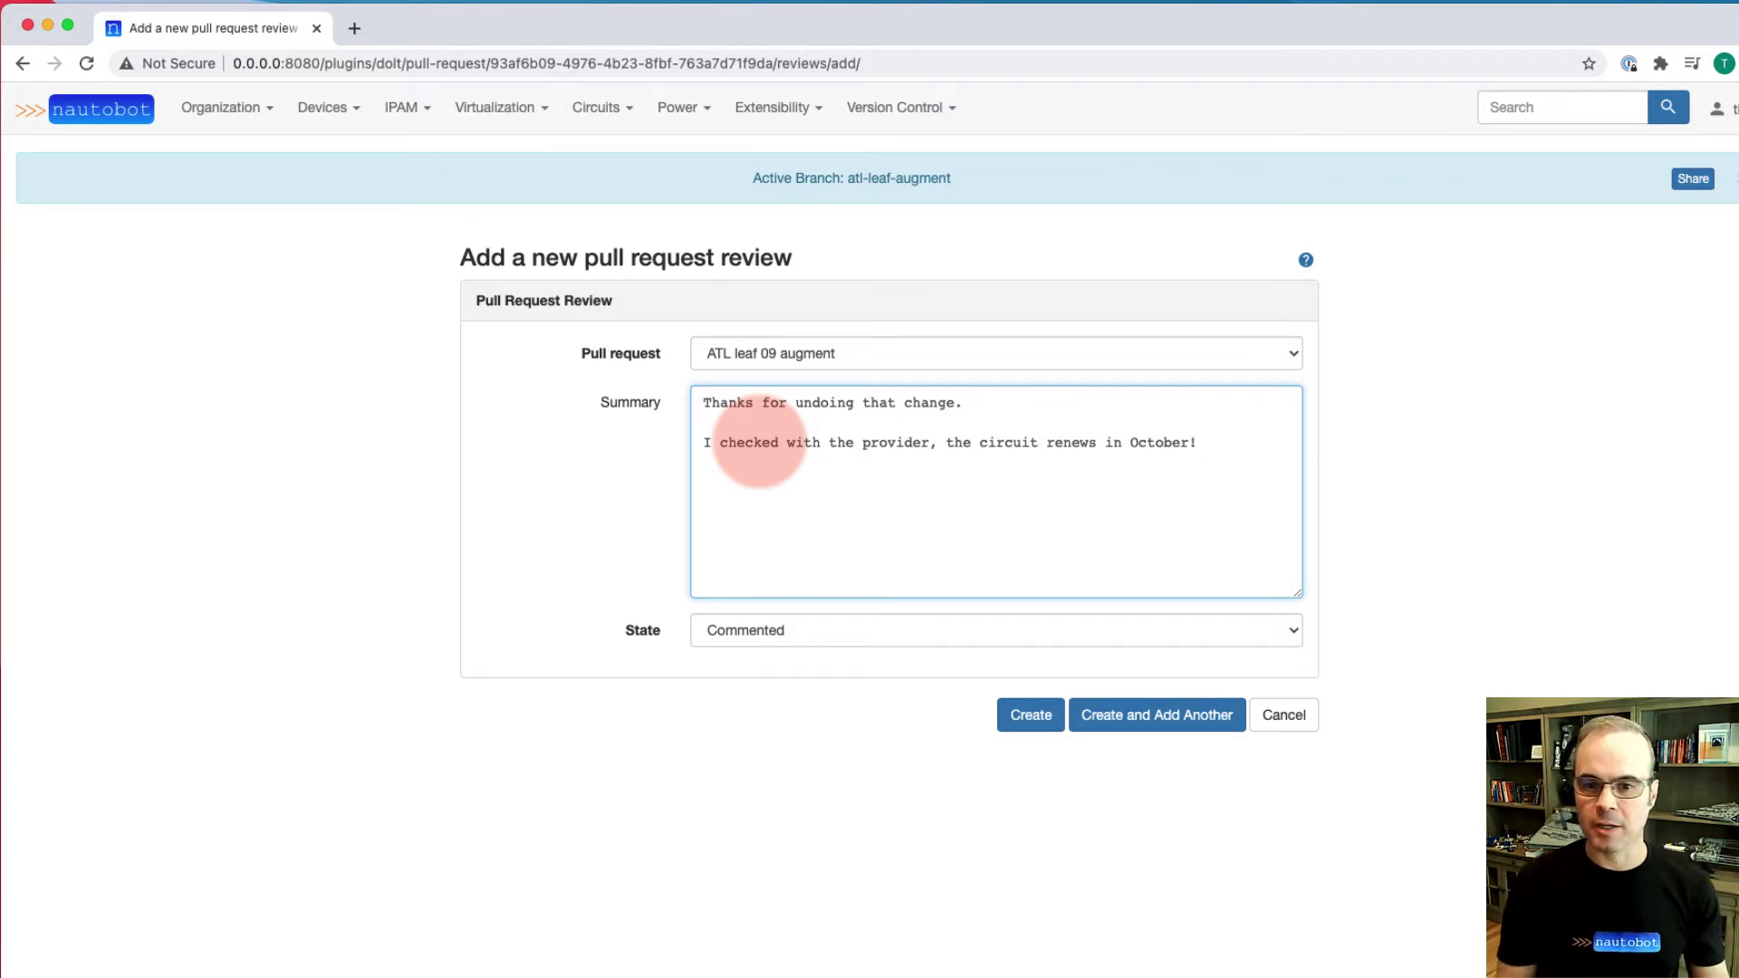
click(1023, 718)
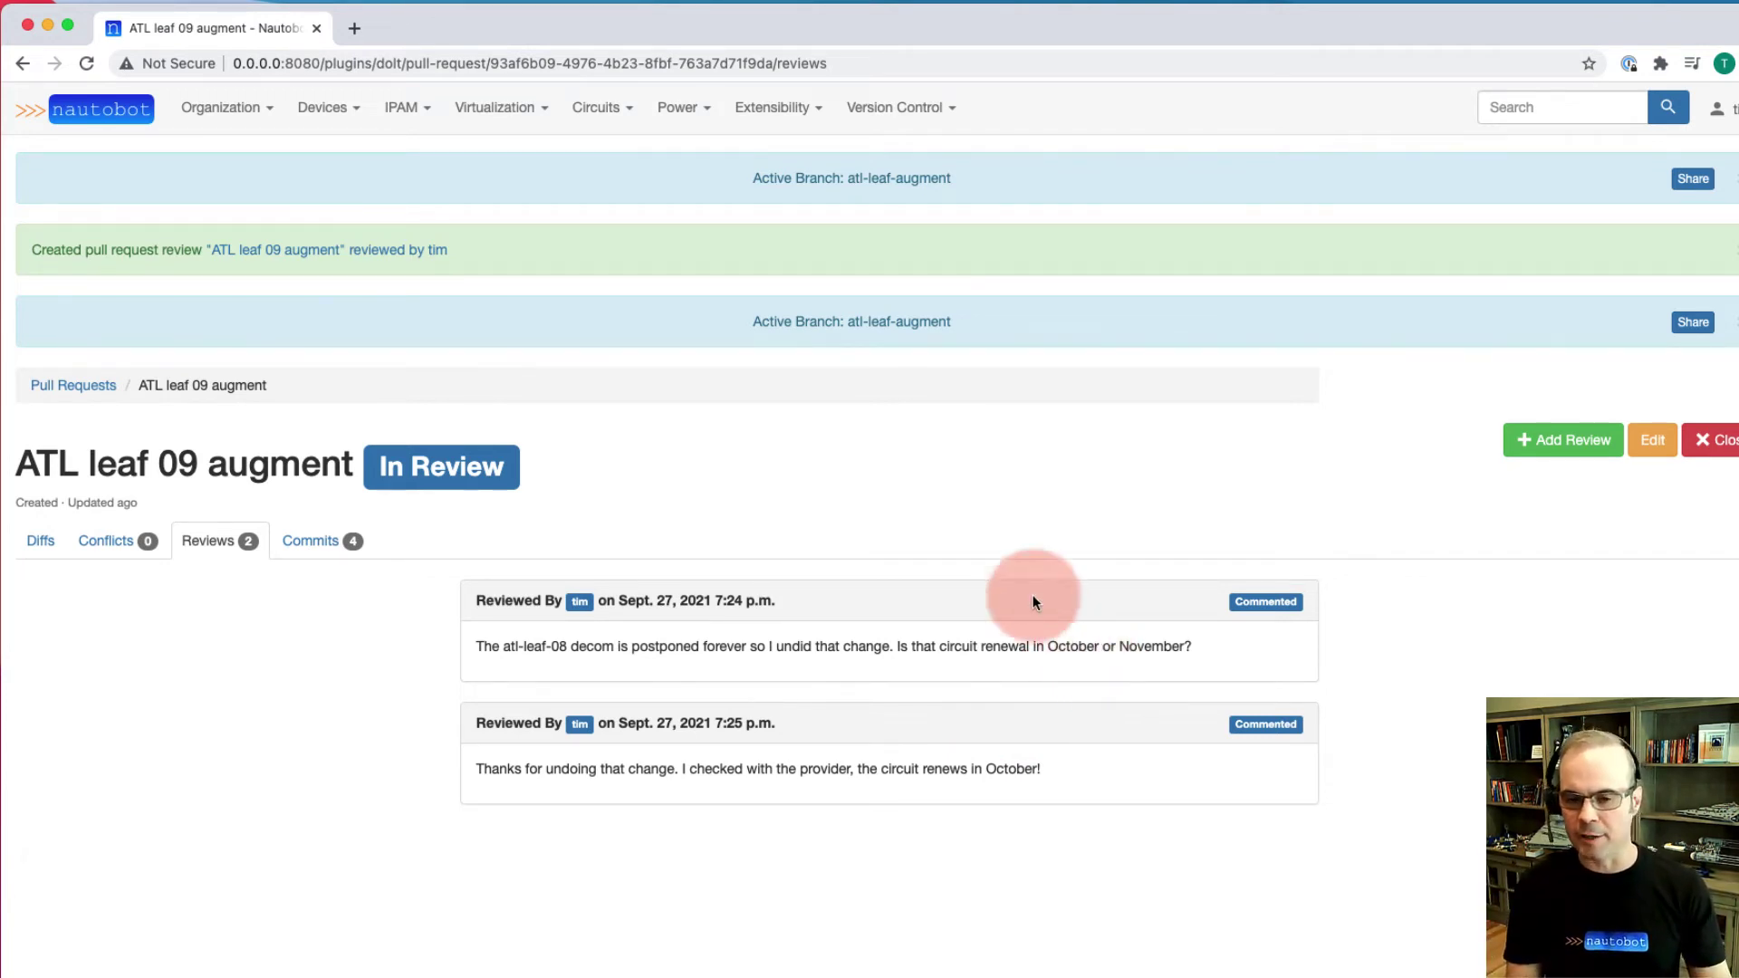
Create a third review with the summary "OK, thanks for checking the circuit info." and the state Approved
click(1551, 451)
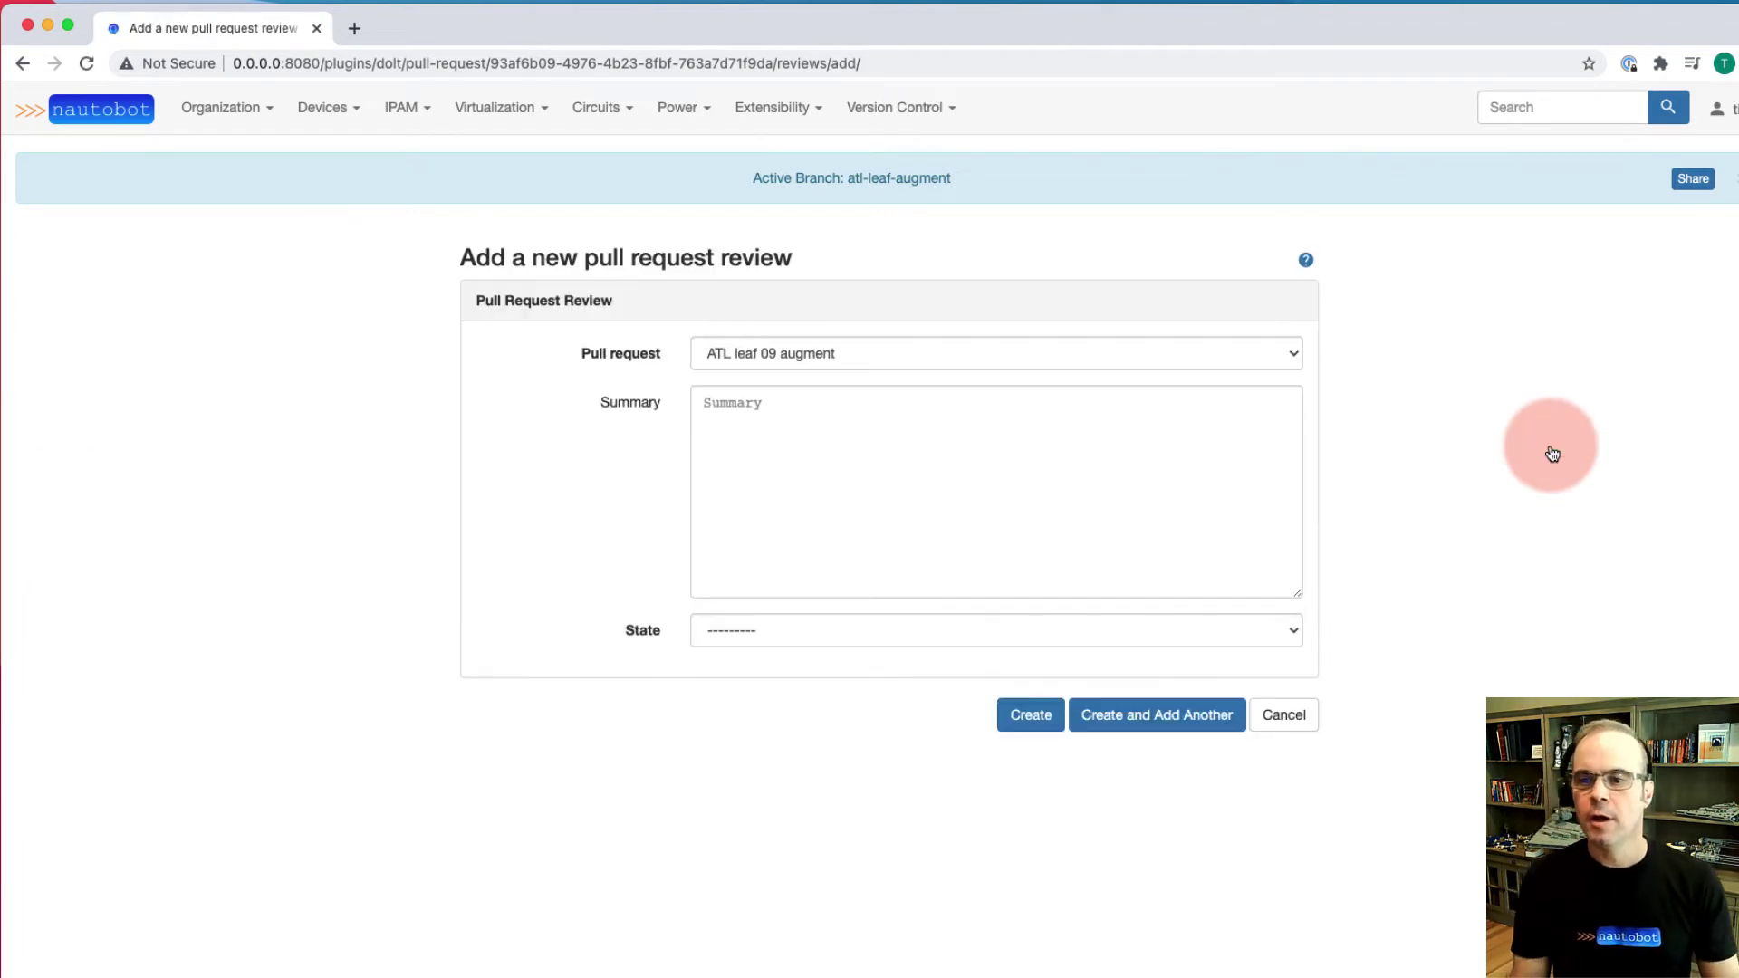
click(775, 442)
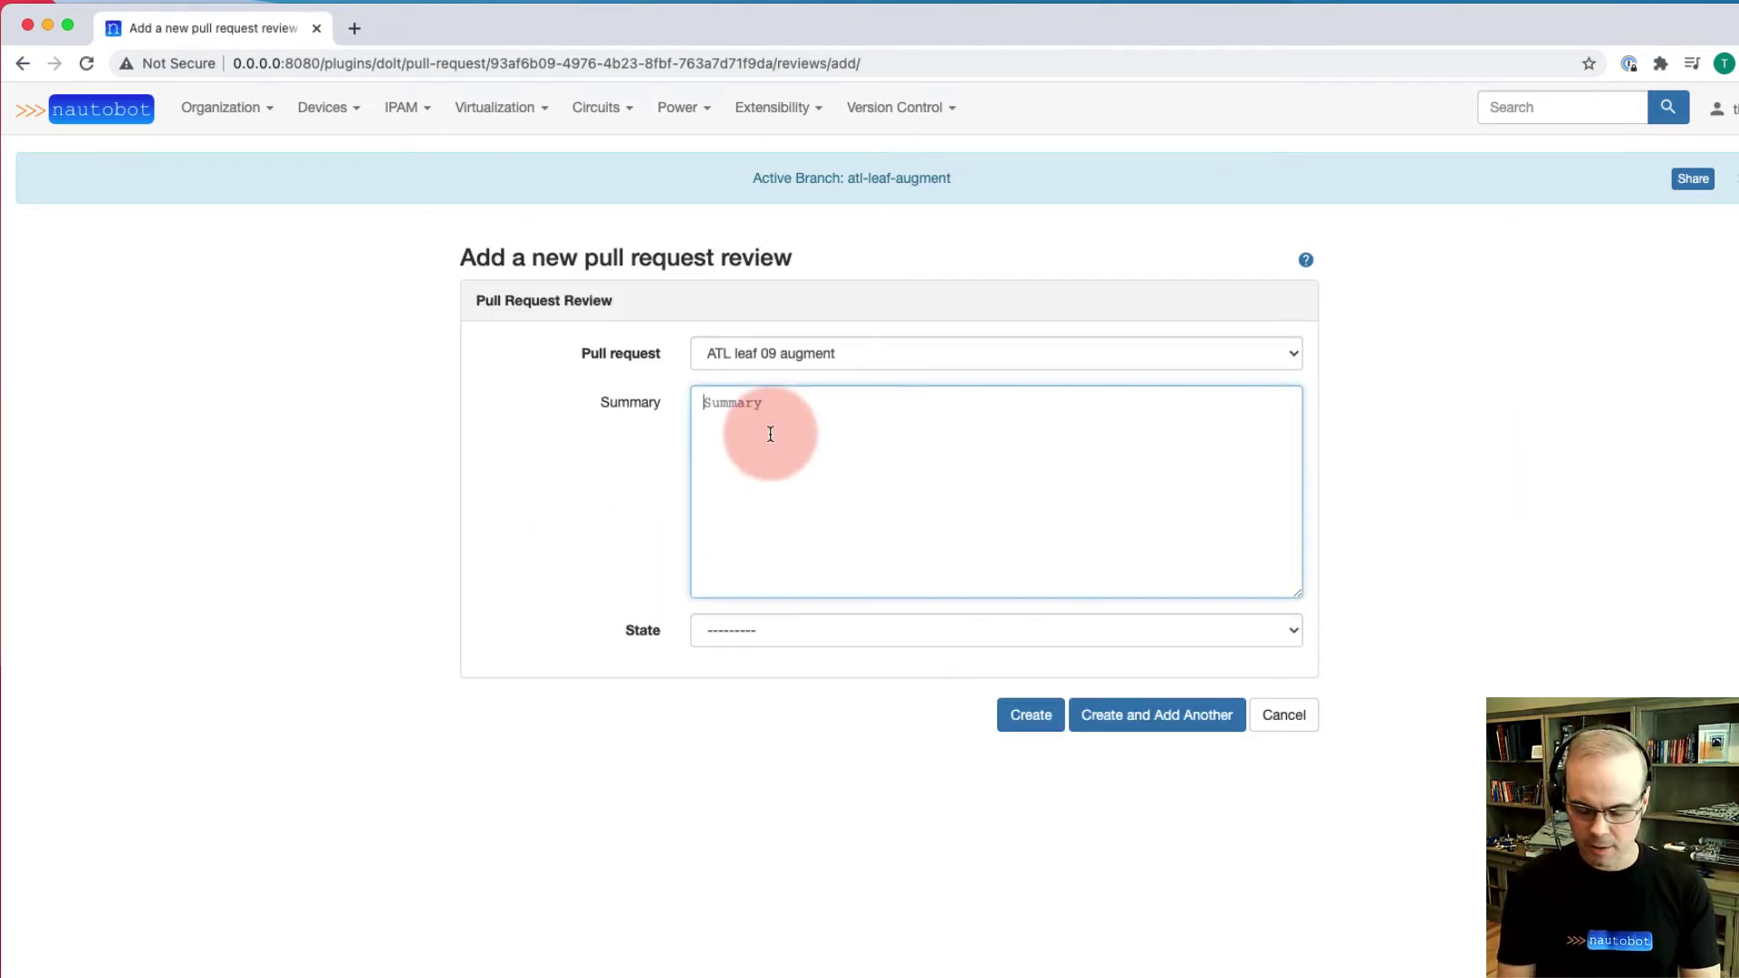
text(OK, t)
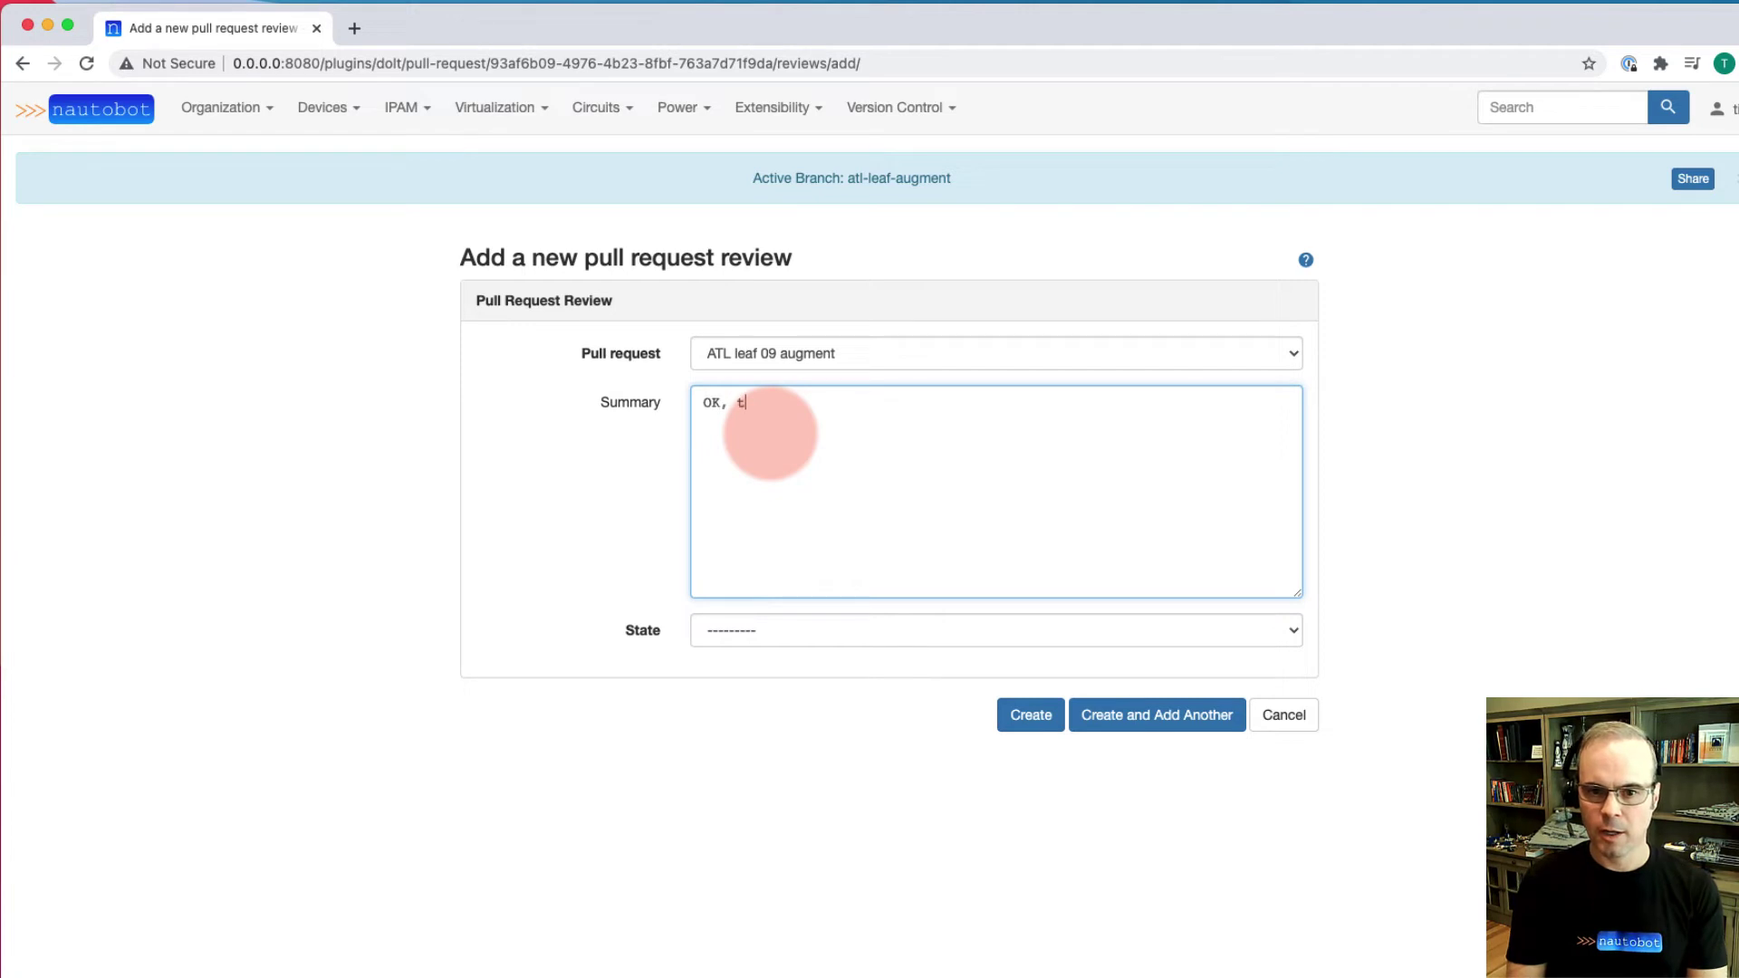
text(hakns)
text(ks for chek)
text(kign)
key(BackSpace)
key(BackSpace)
key(BackSpace)
text(ng the circuit info.)
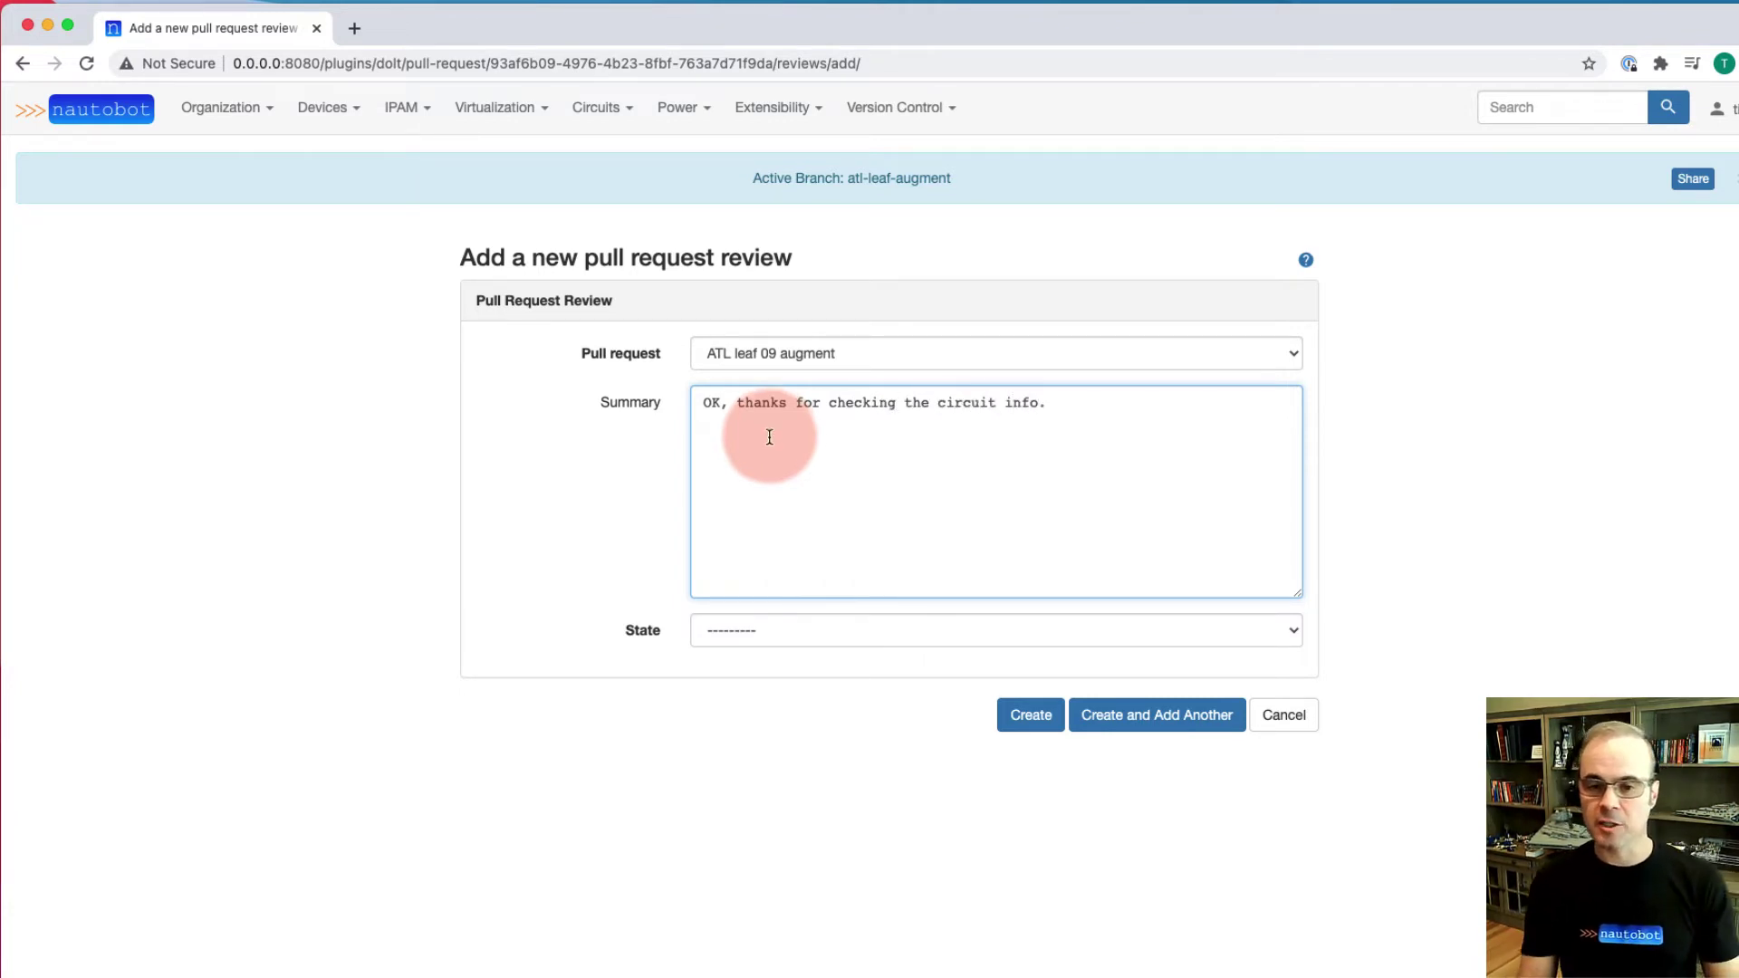
click(720, 636)
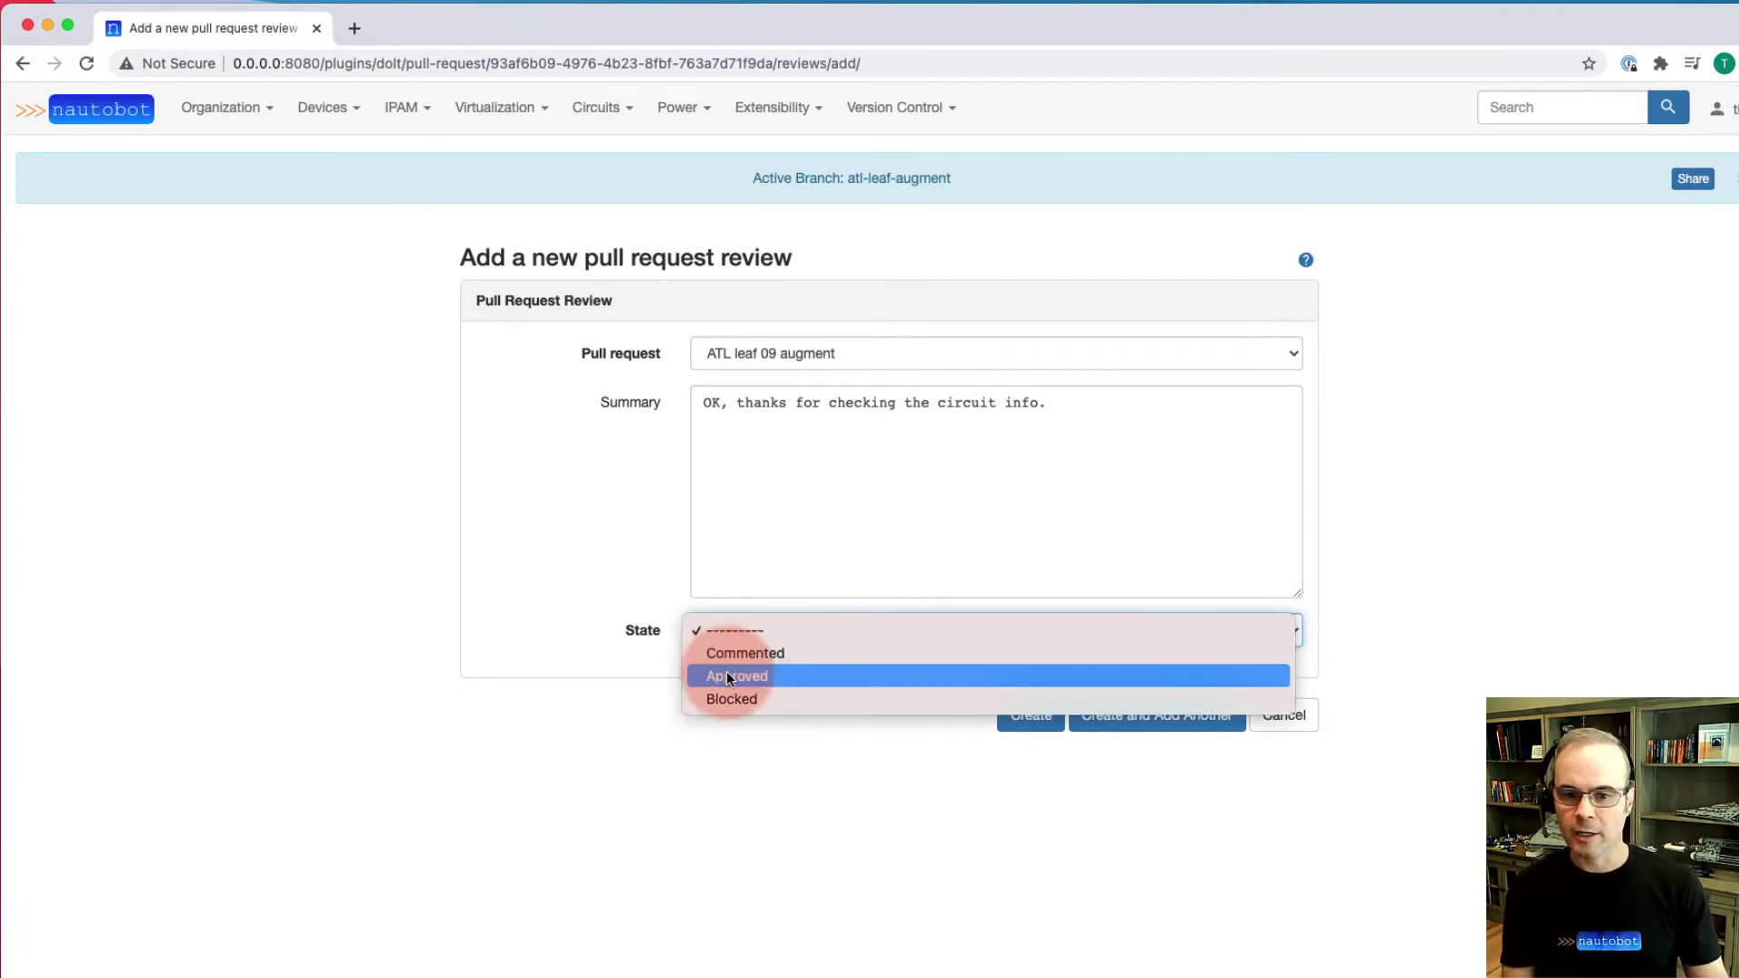
click(727, 678)
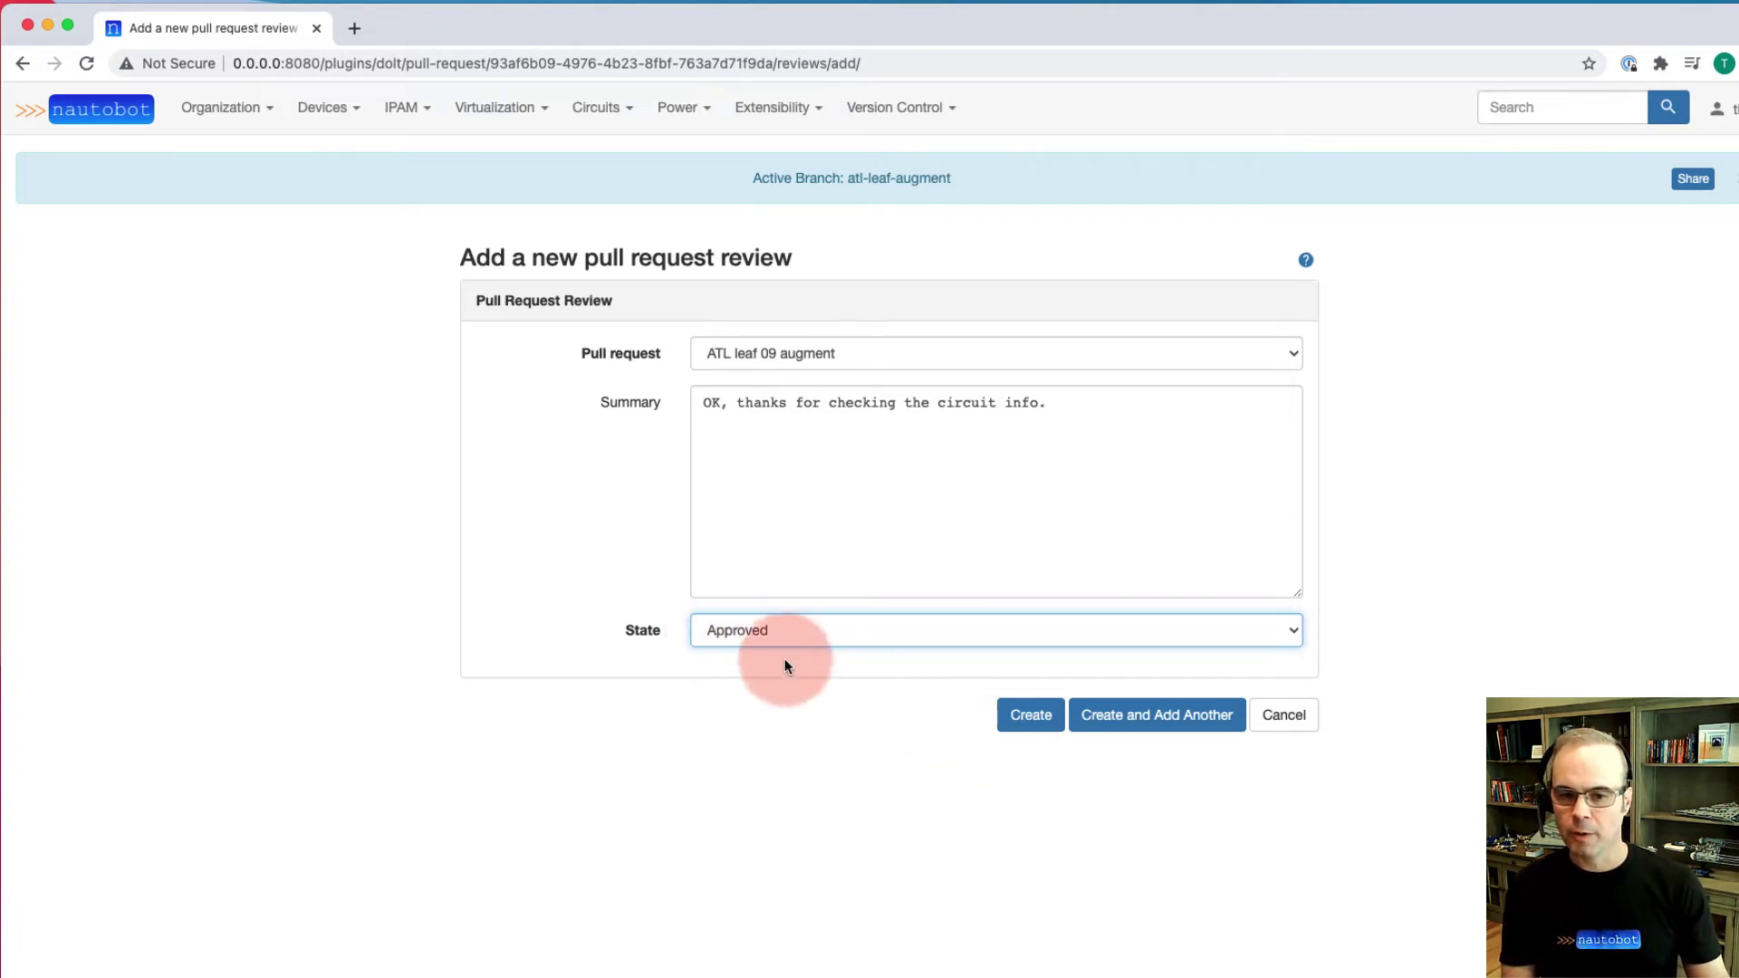
click(1027, 723)
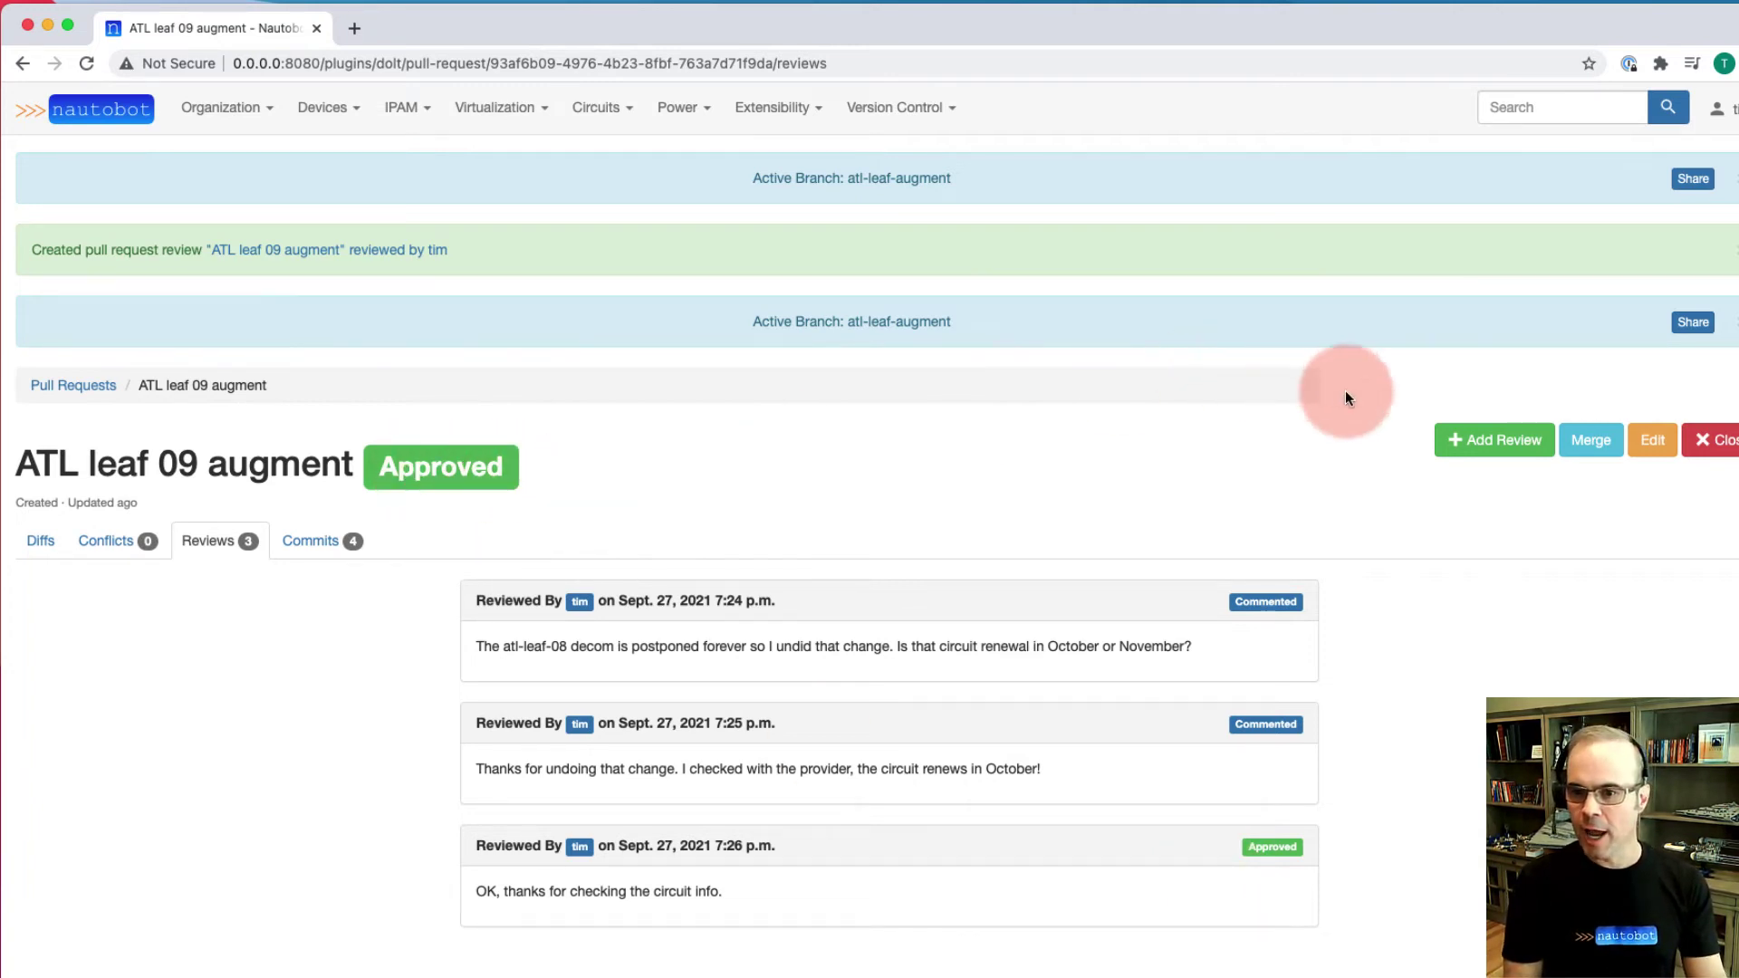
Check the device and circuit diffs of the approved pull request and merge atl-leaf-augment into main without squashing
click(1585, 452)
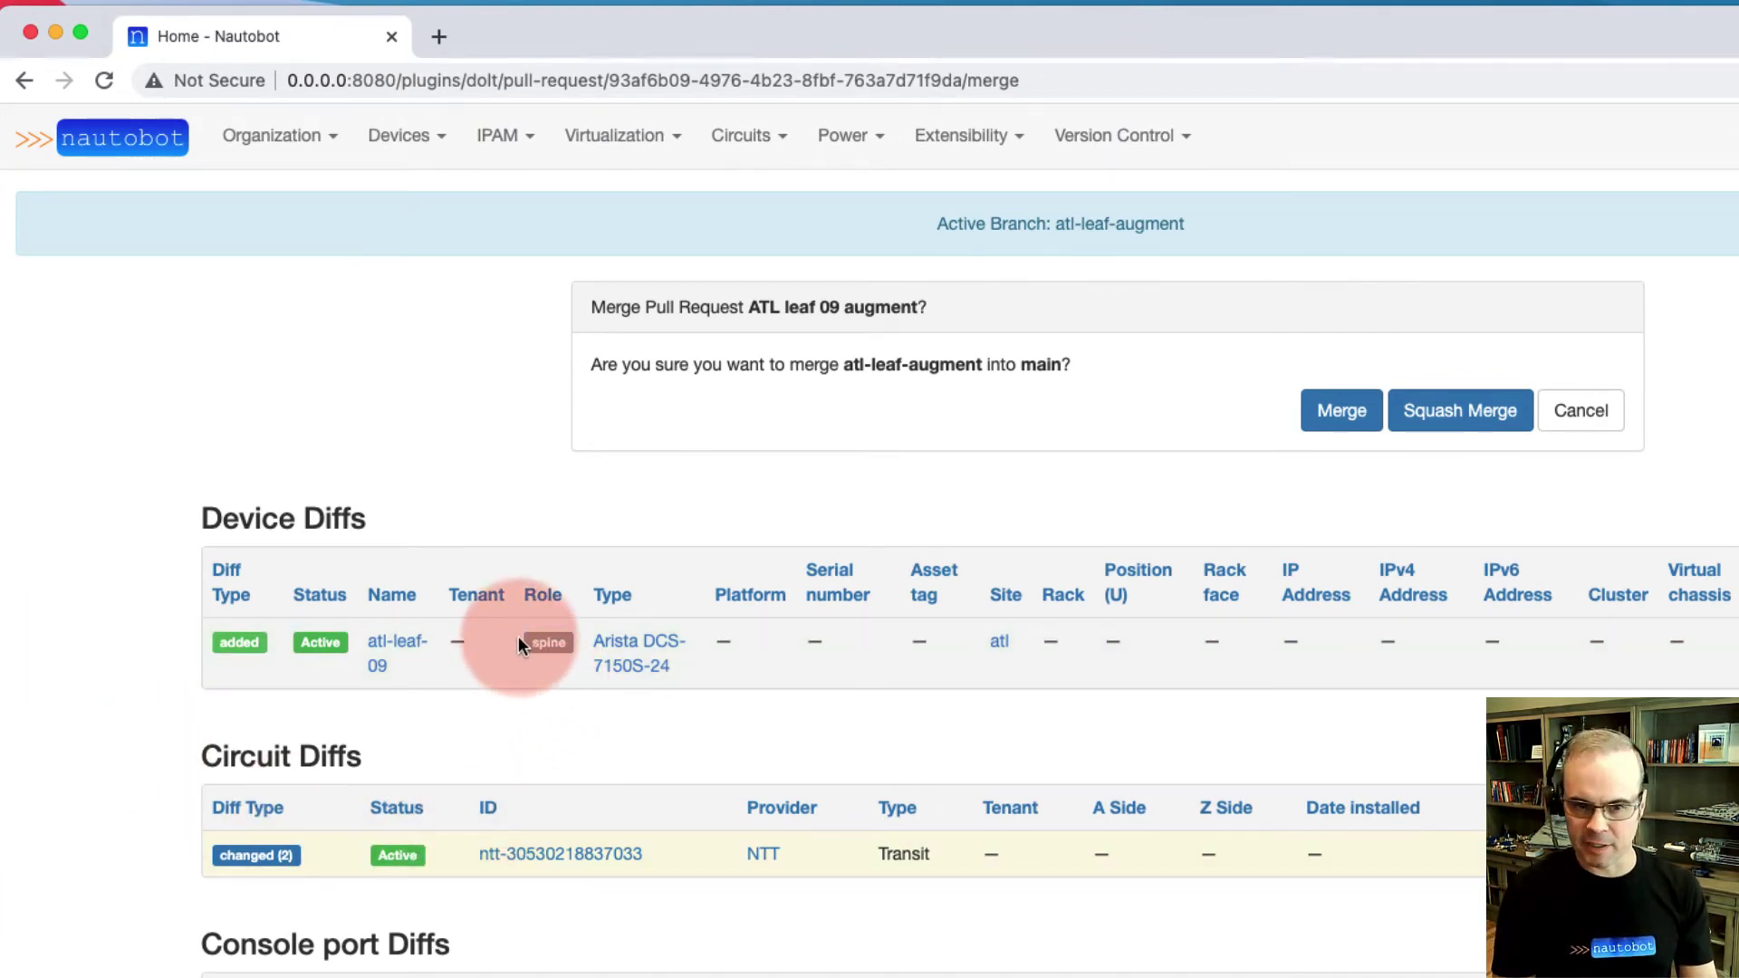
drag(529, 639, 563, 640)
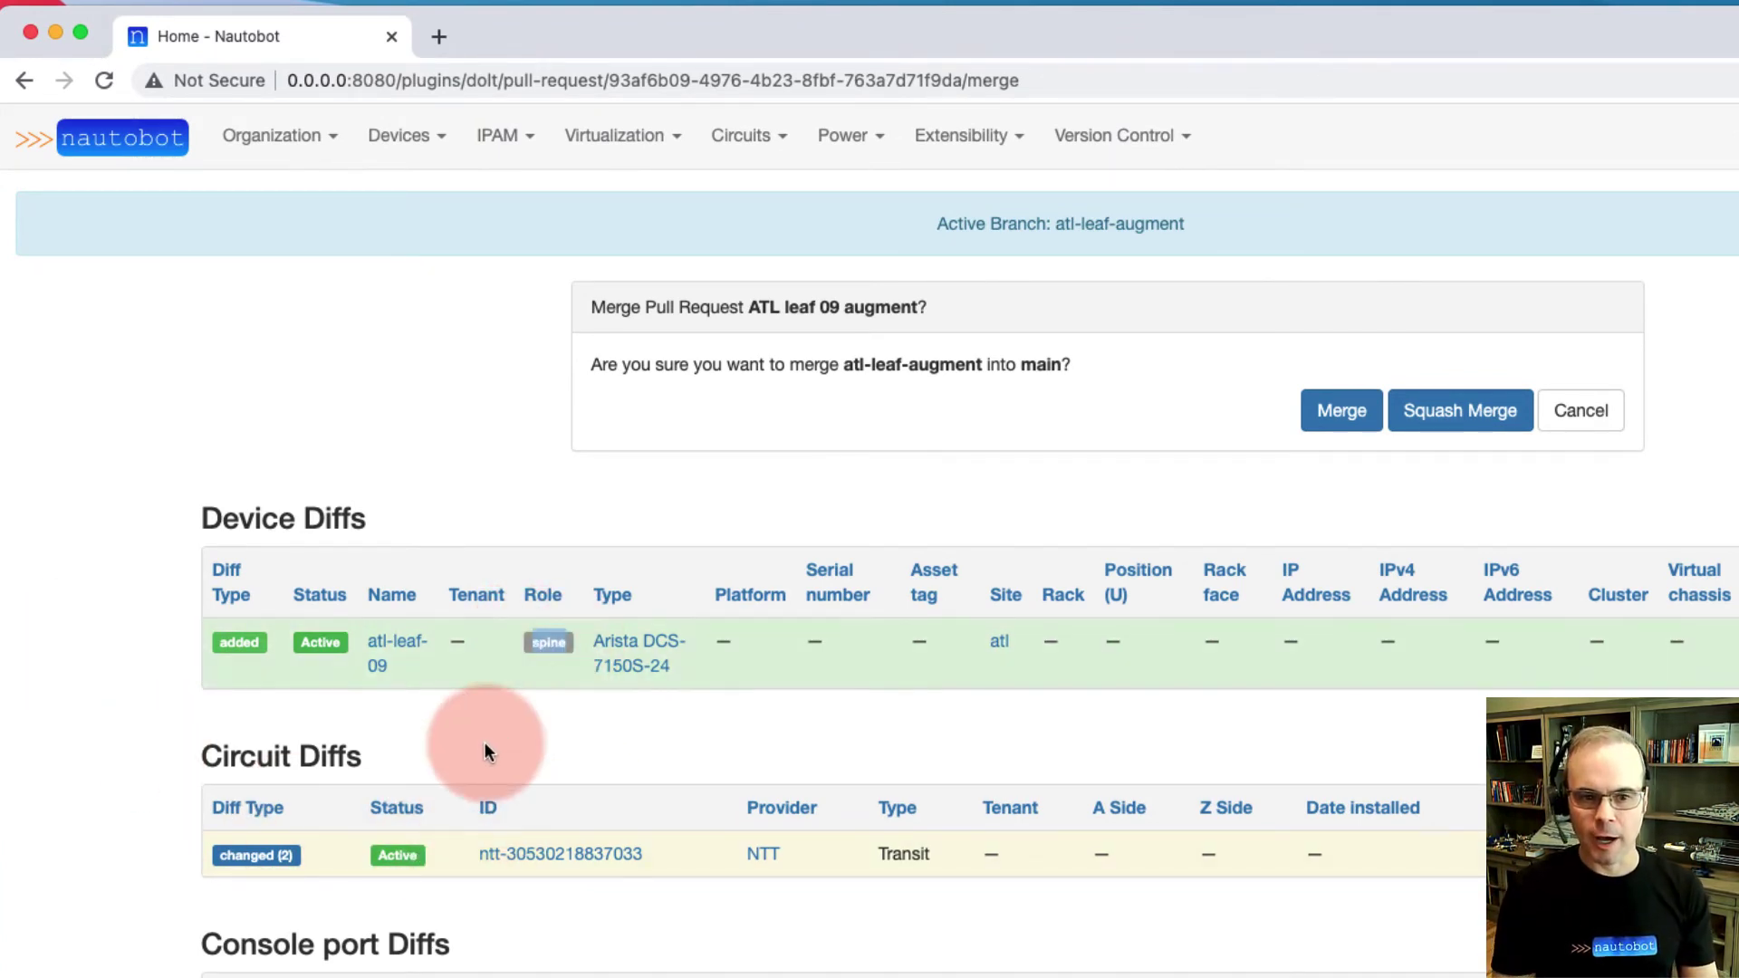
scroll(309, 608, down, 2)
scroll(308, 607, down, 6)
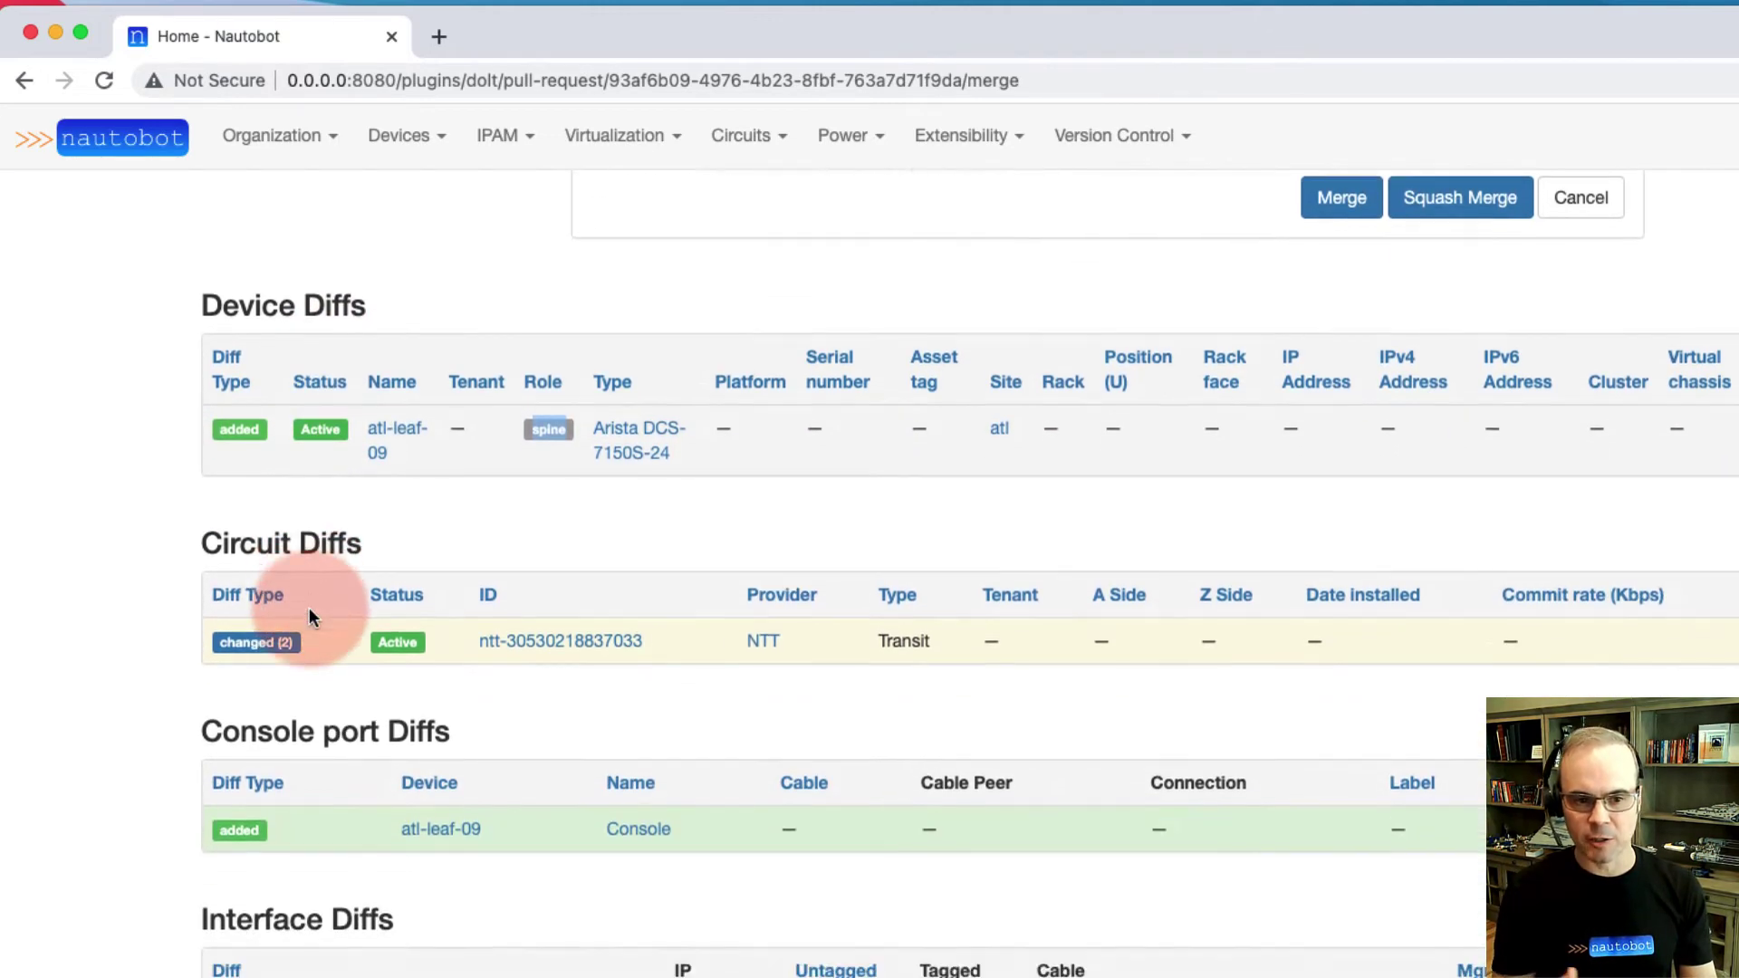
scroll(308, 607, up, 3)
scroll(308, 616, up, 5)
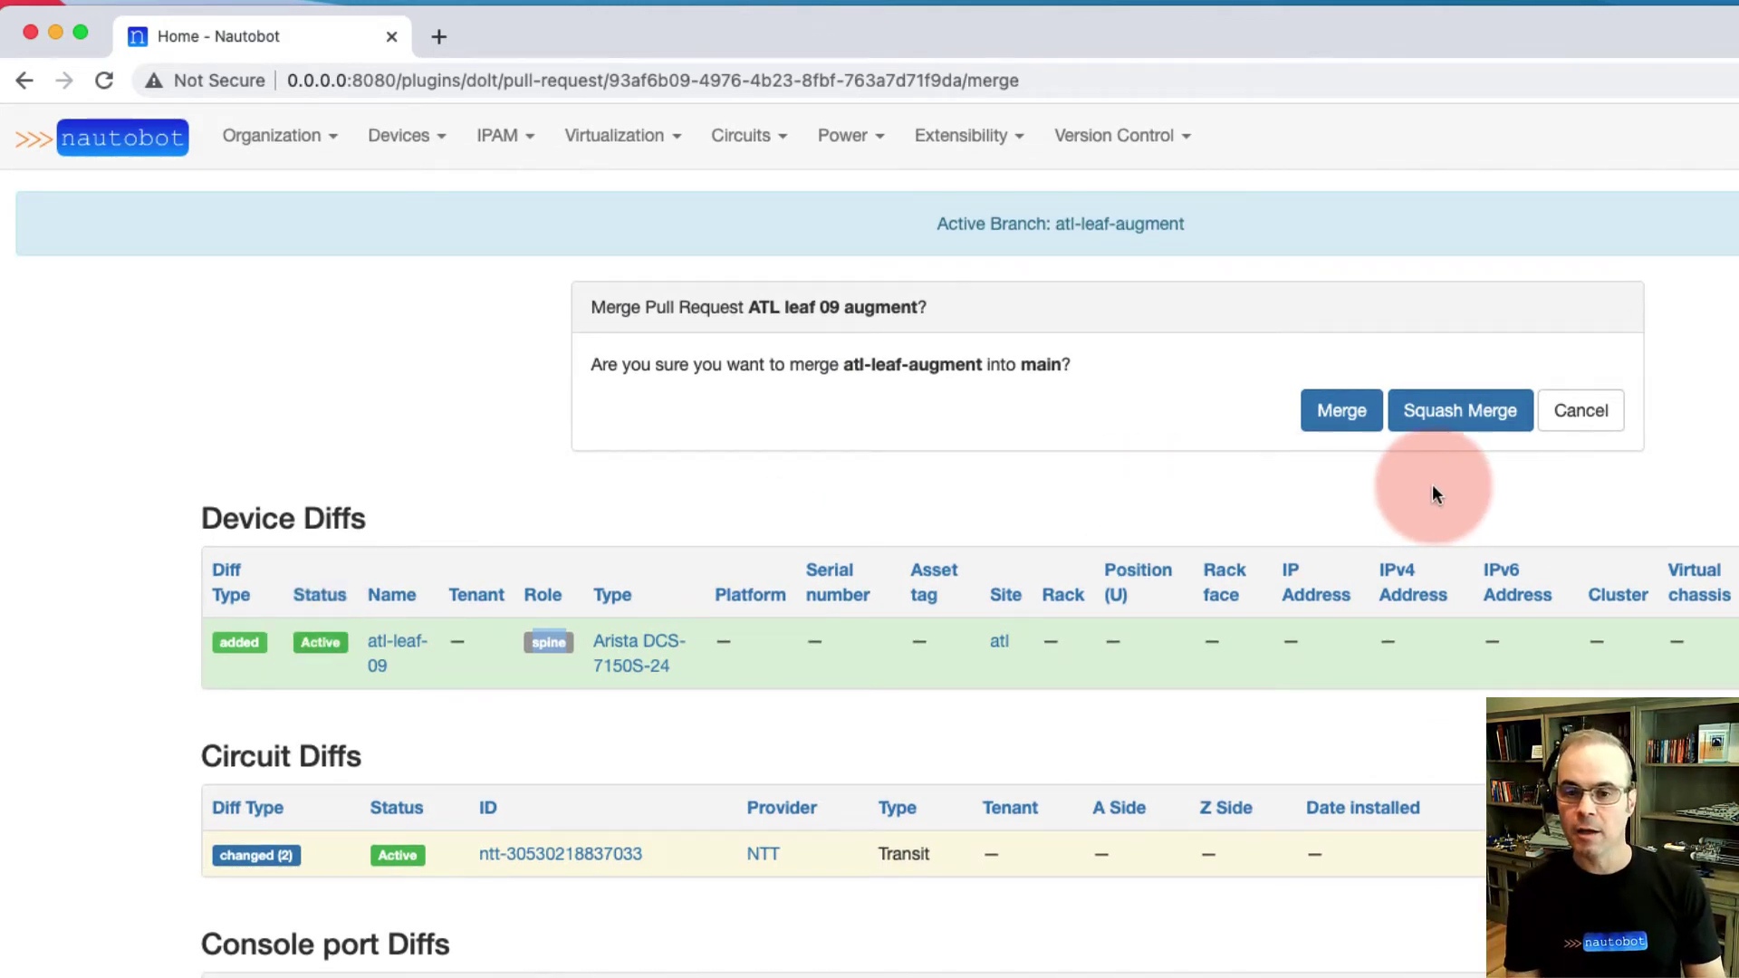
click(1329, 424)
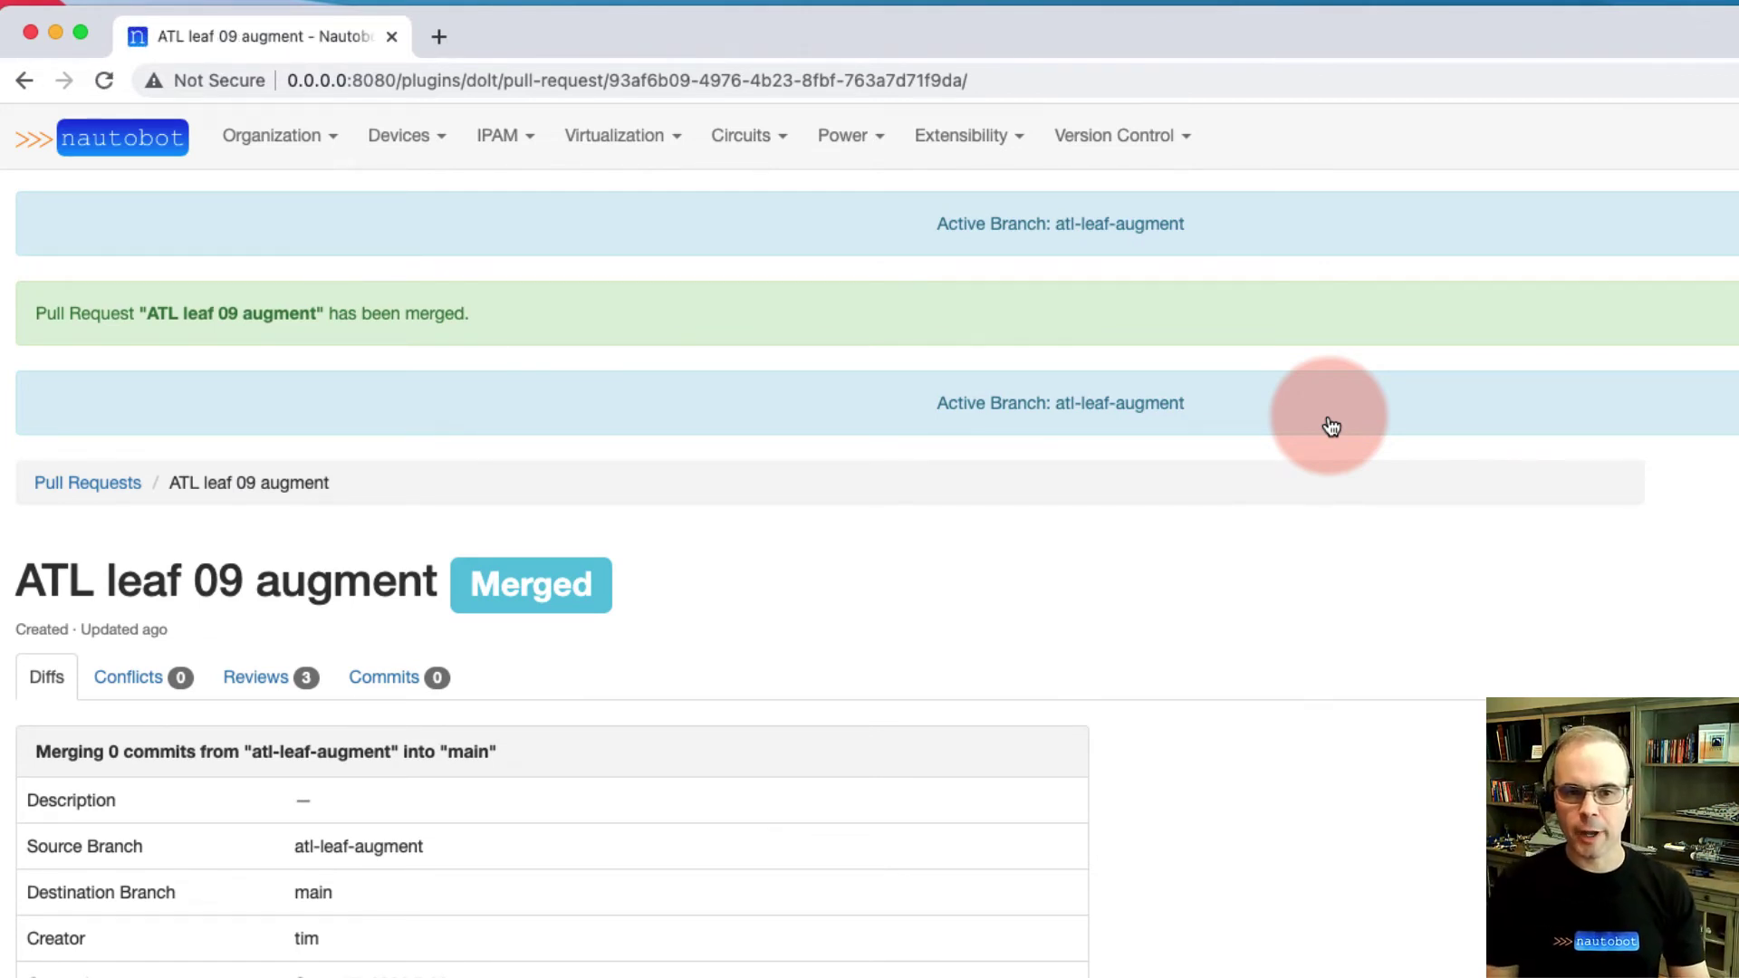
Check both branches' ahead/behind status and activate the main branch
click(1120, 148)
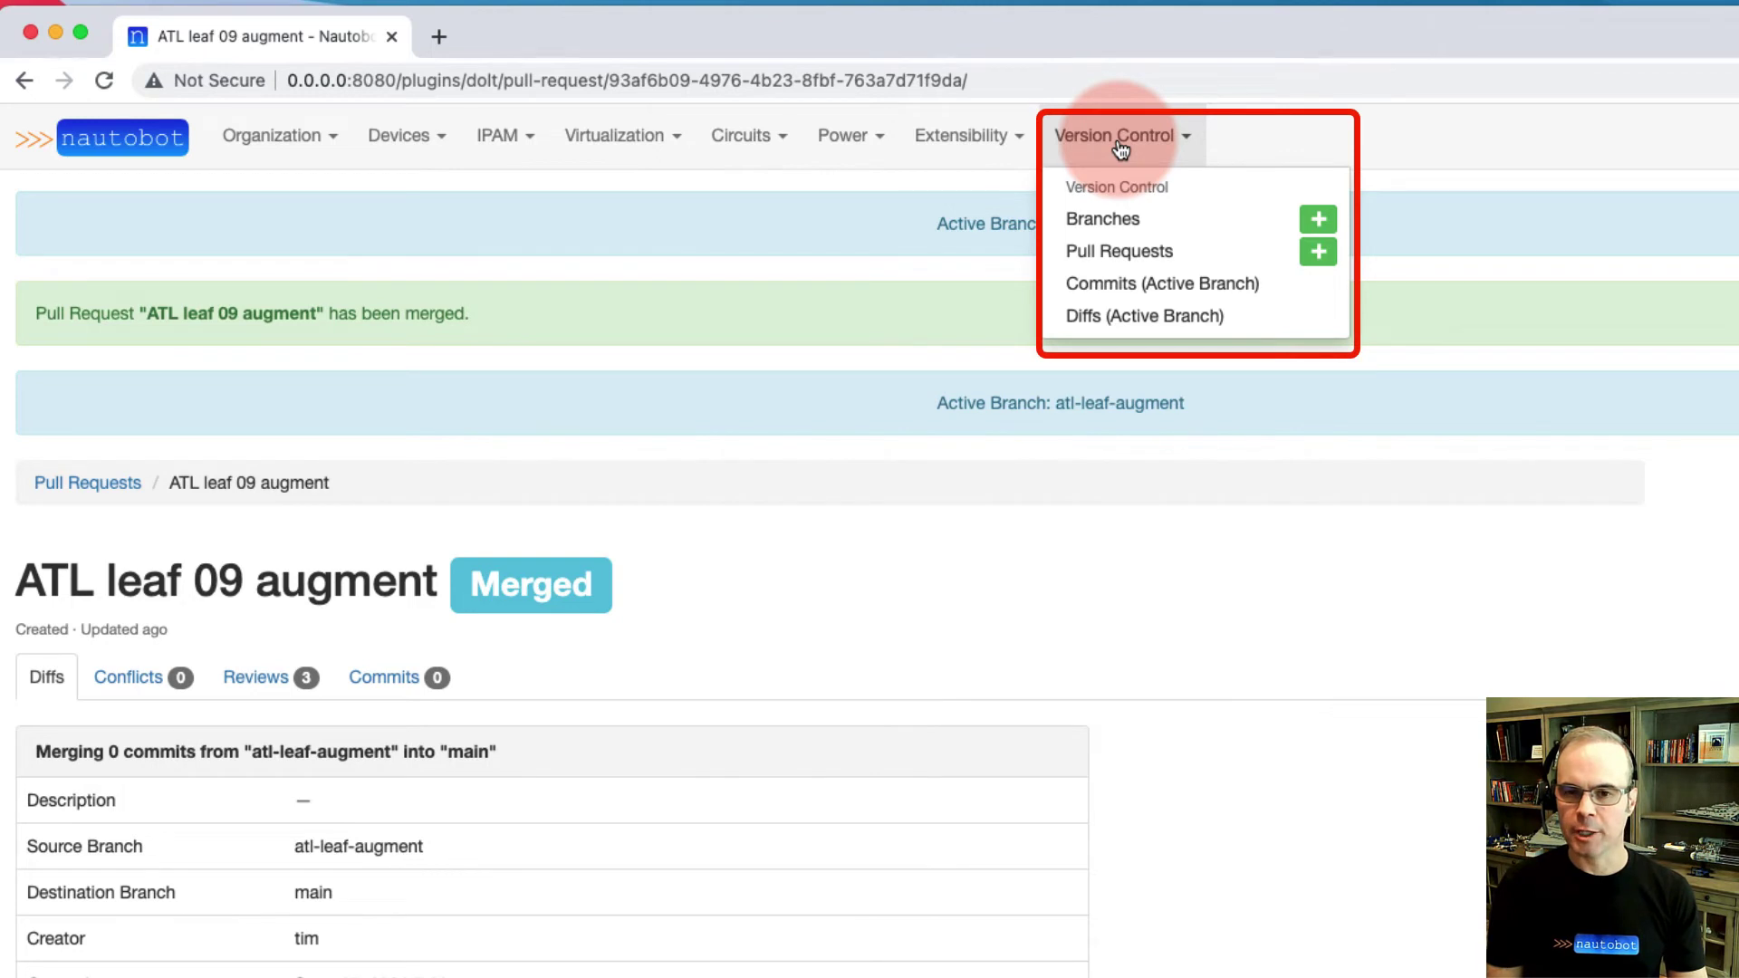
click(1117, 220)
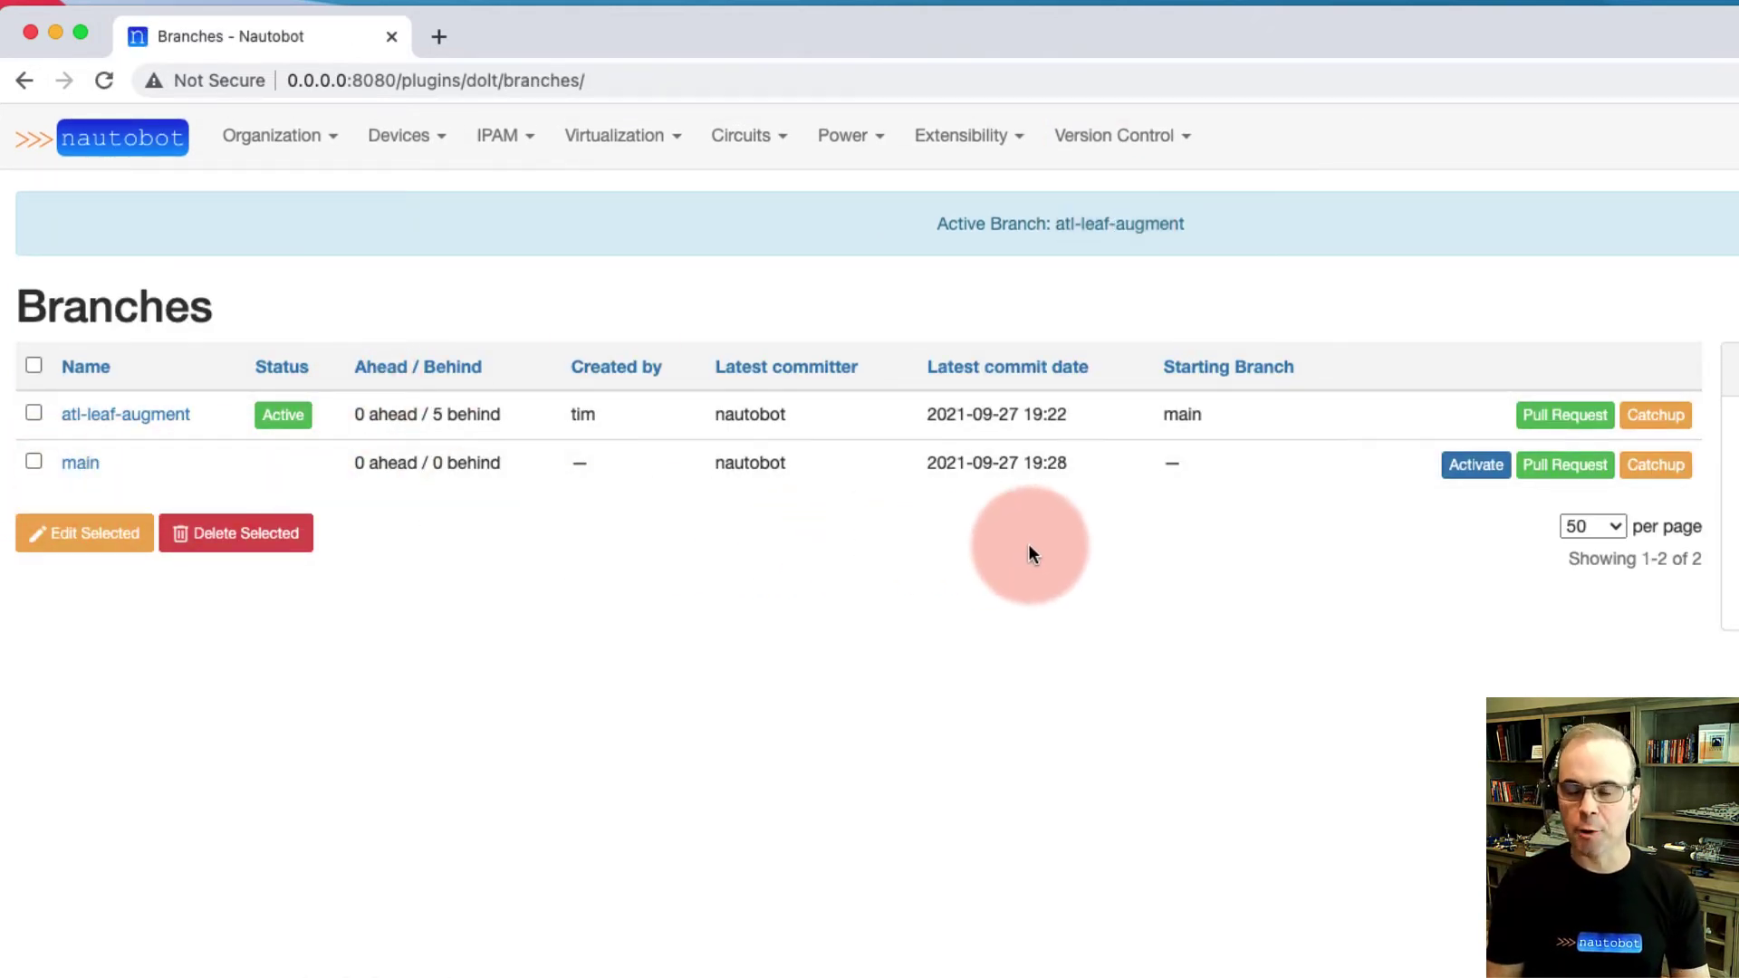
click(1476, 465)
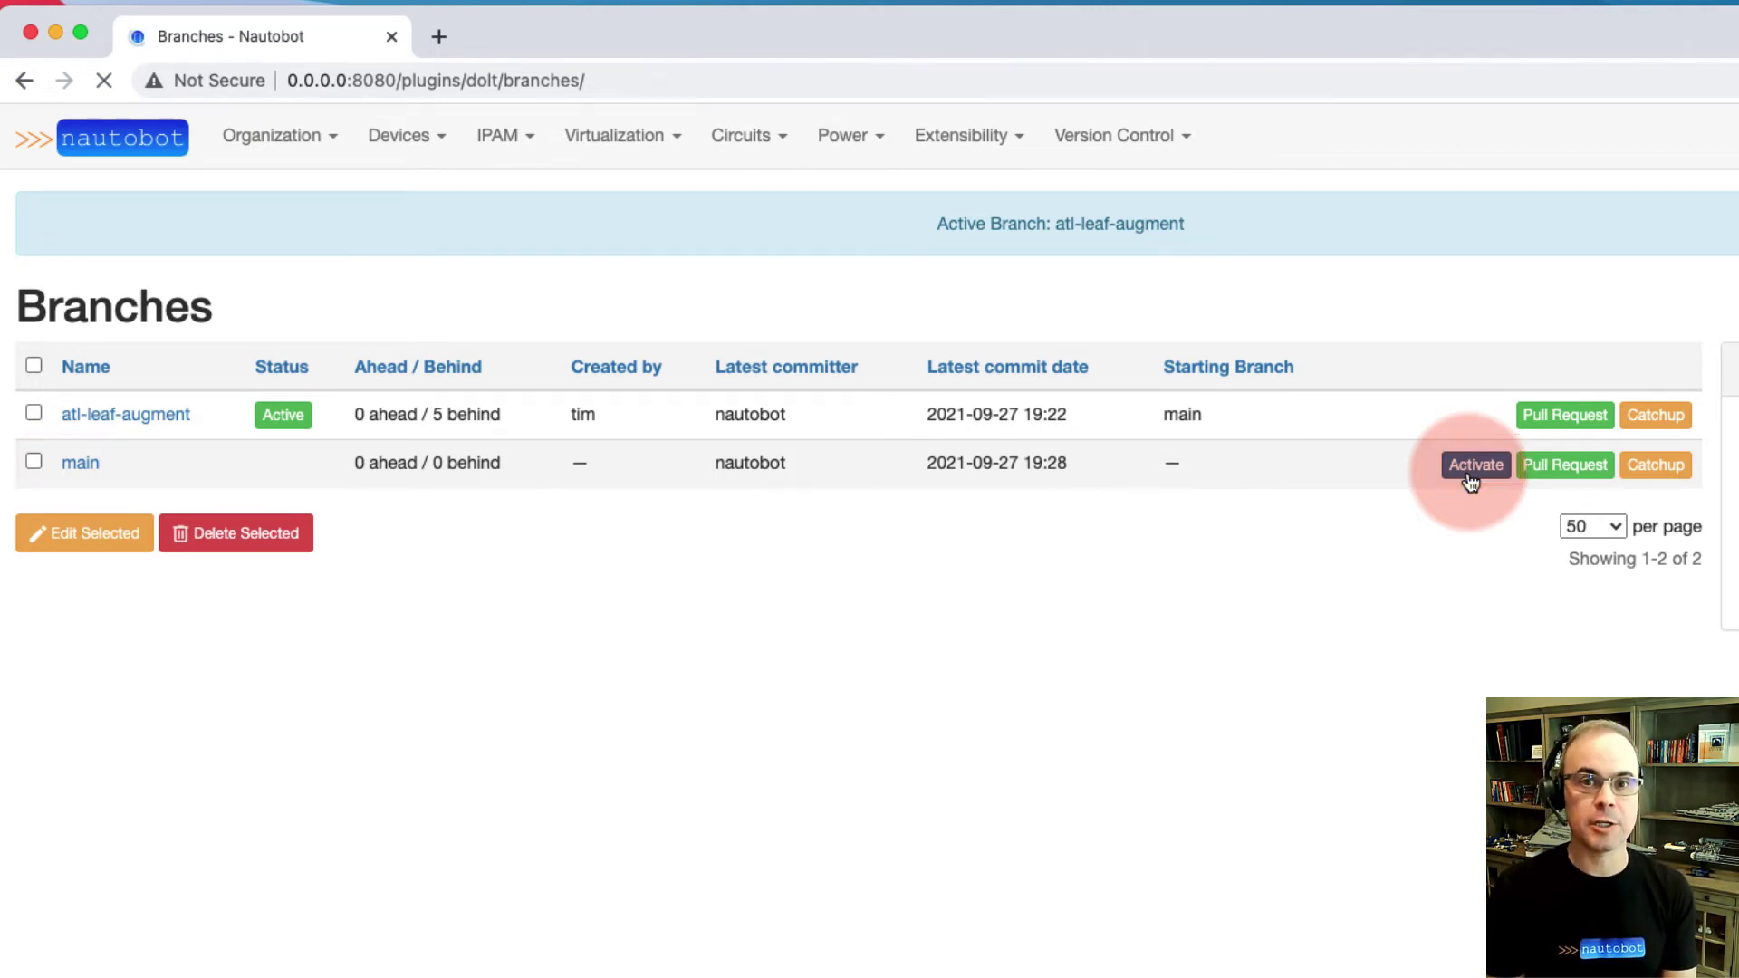
Open the atl site on the main branch and examine its device list
click(271, 137)
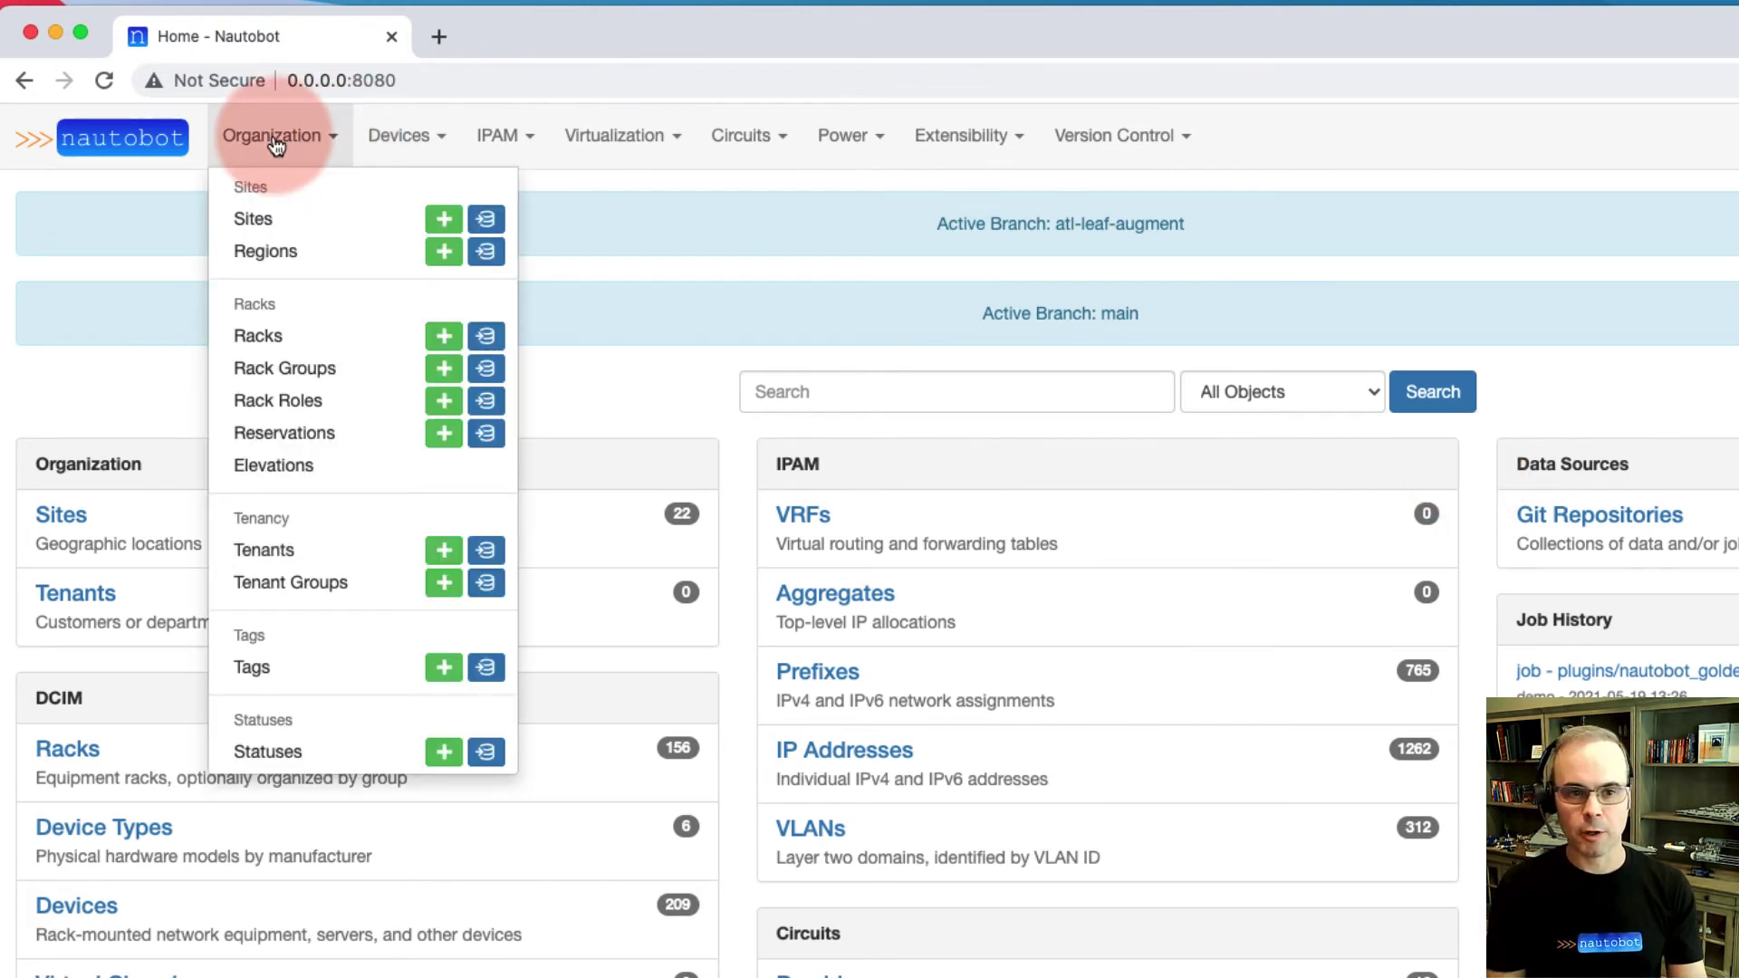
click(262, 223)
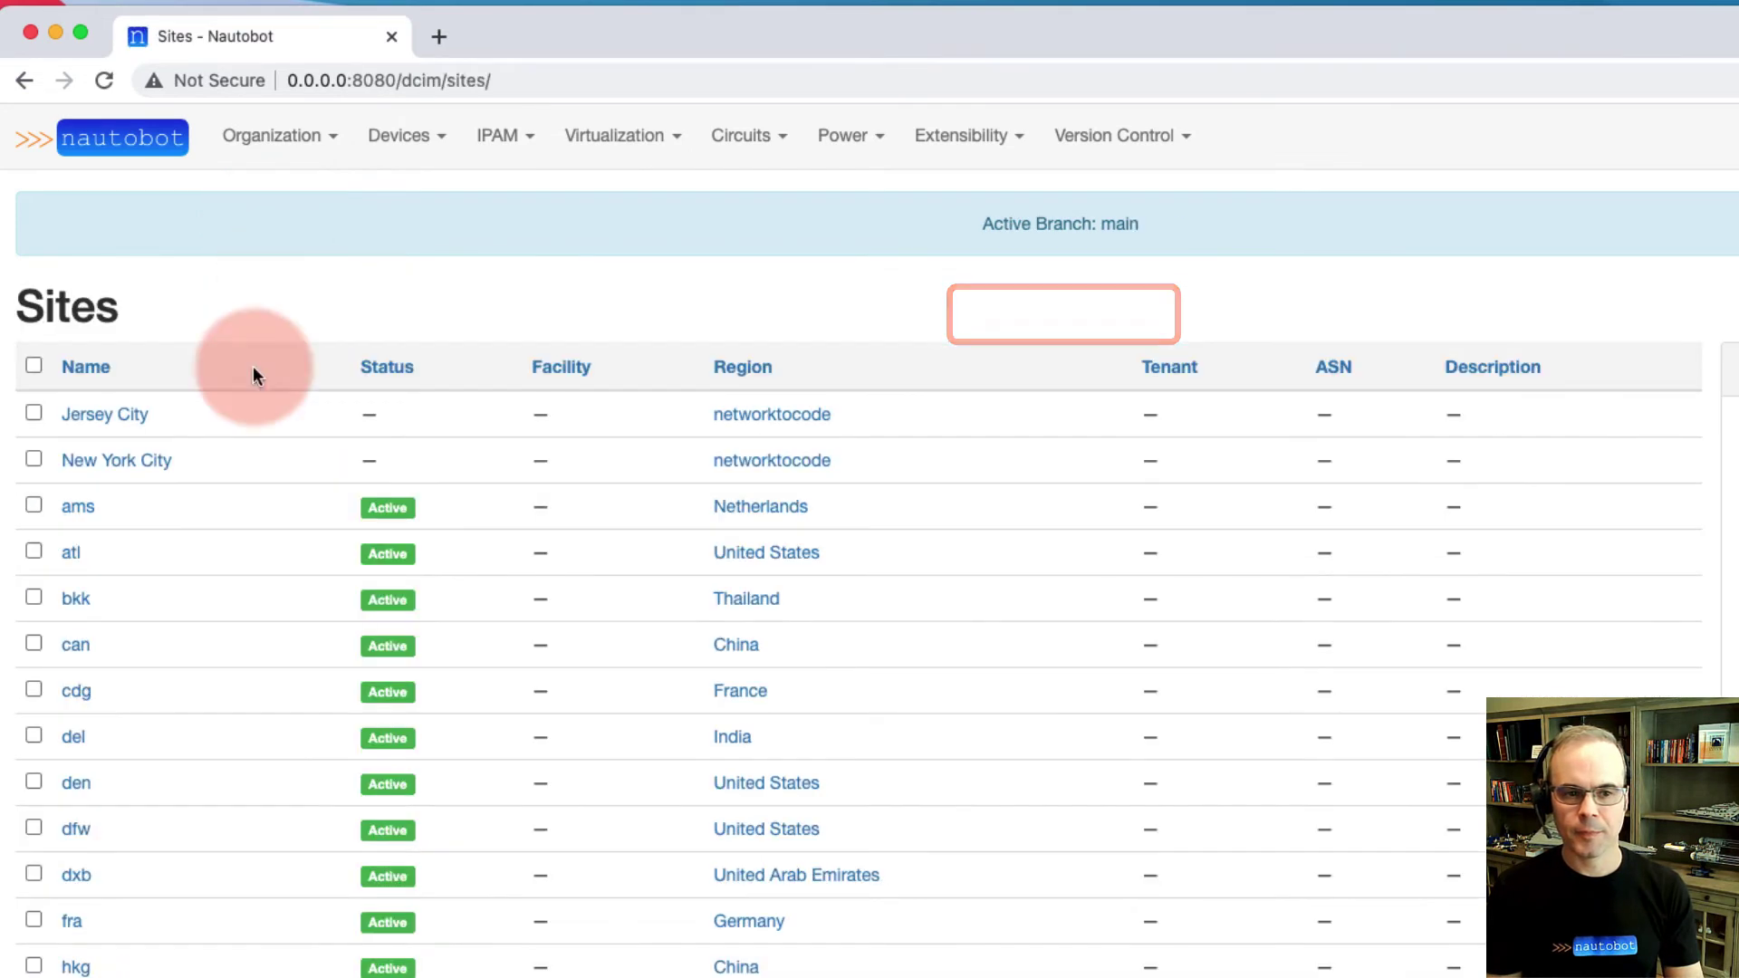
click(70, 555)
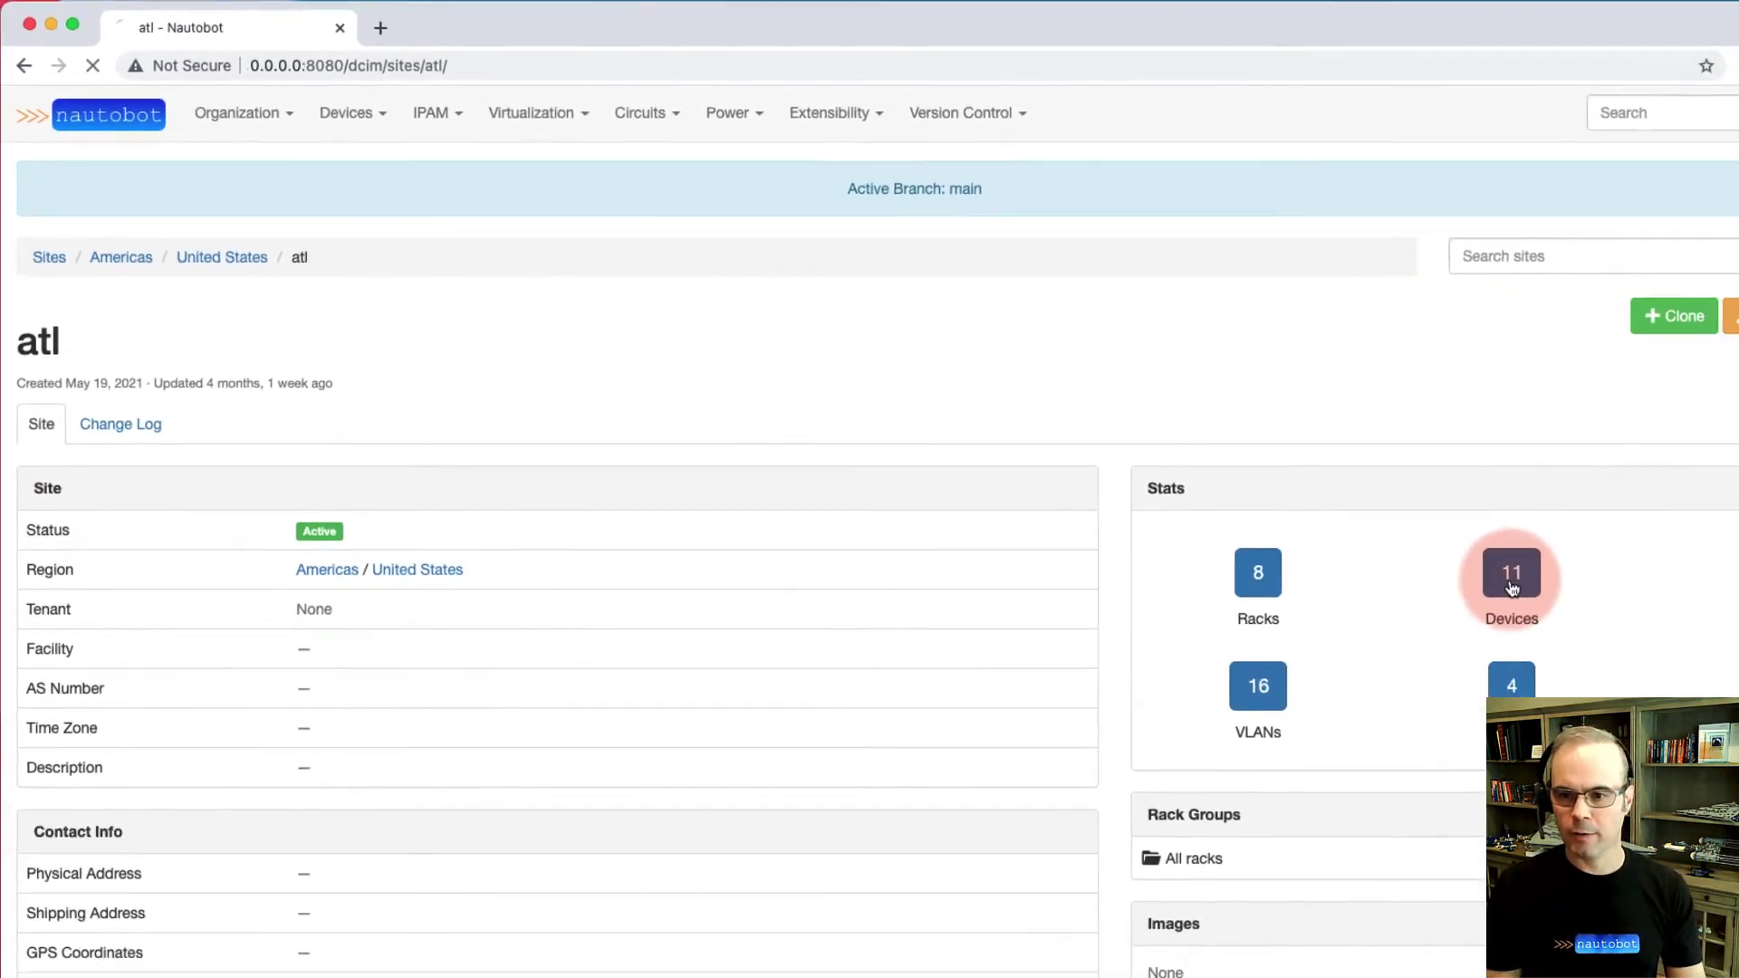
click(1730, 684)
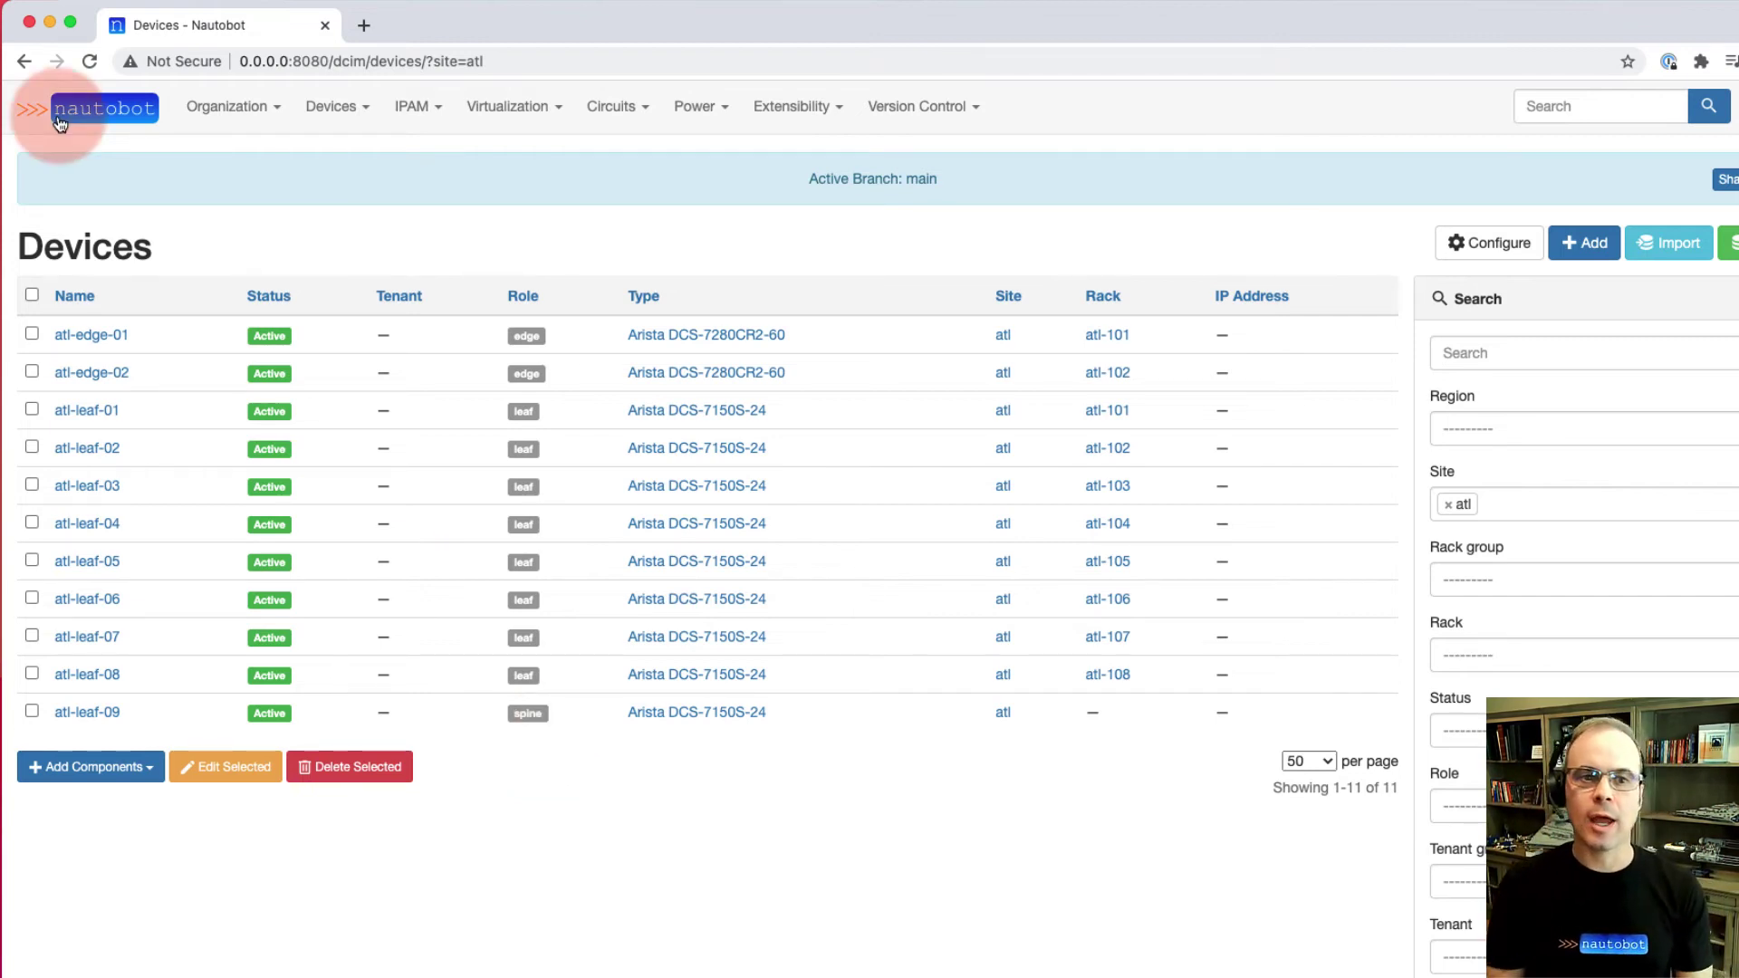
Revert the latest commit that merged "atl-leaf-augment" into "main" on the main branch
click(86, 124)
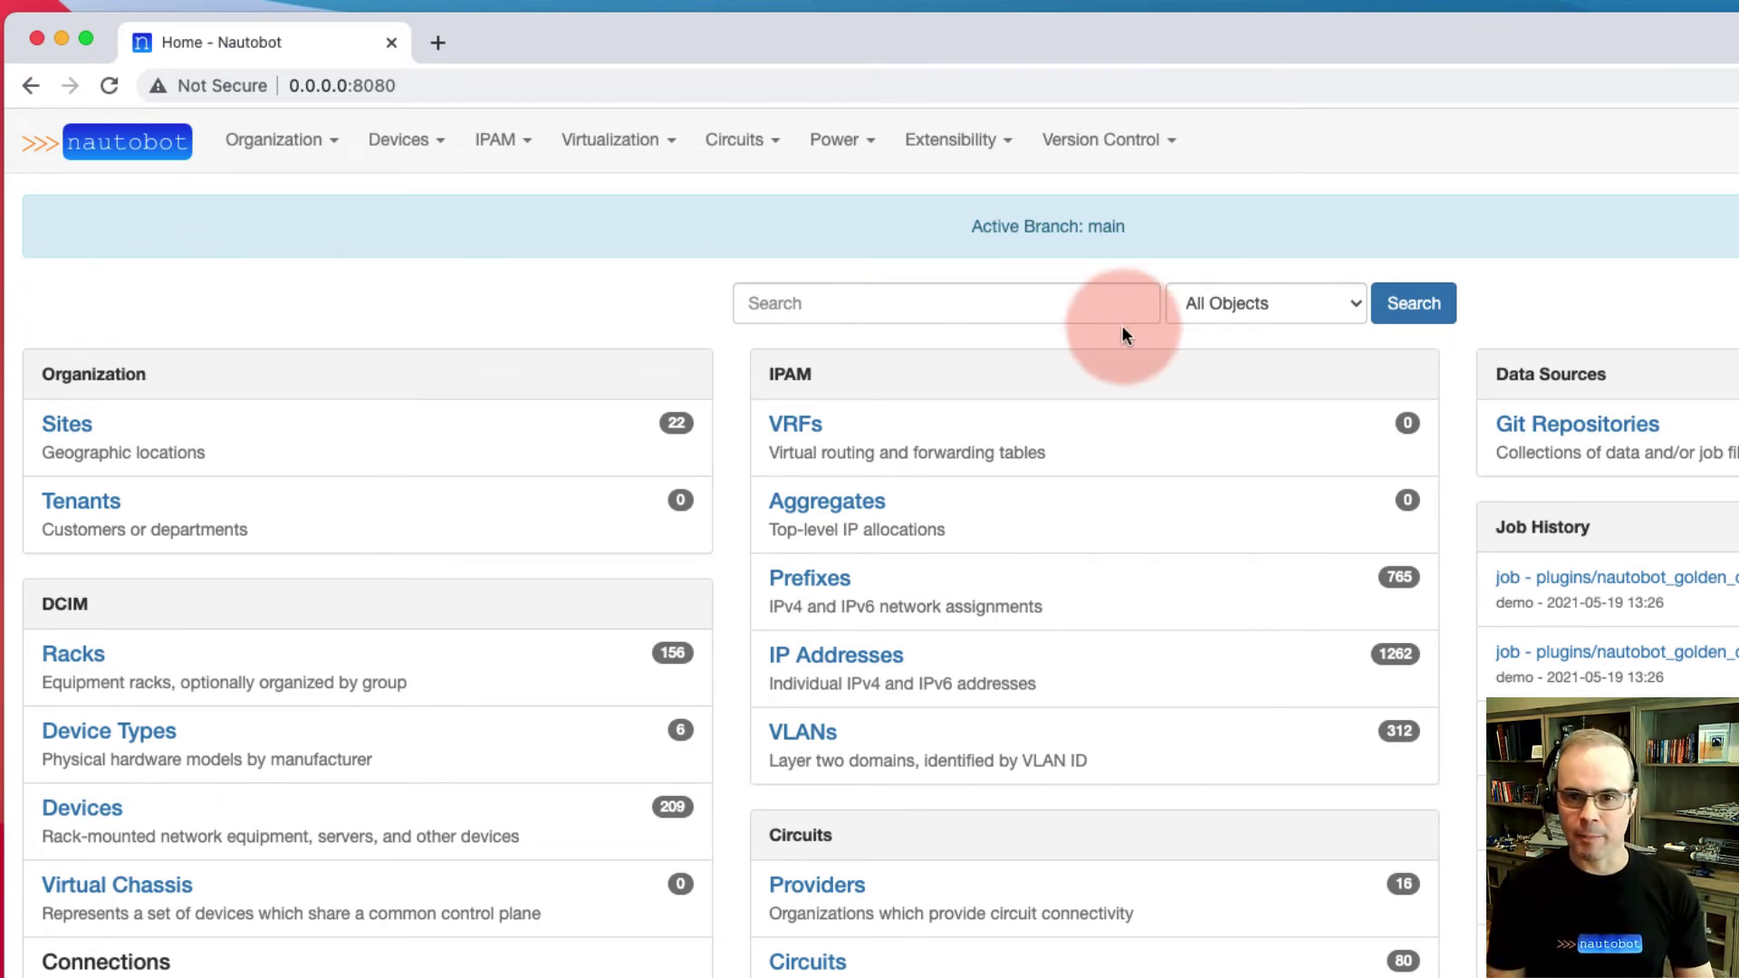
click(1116, 155)
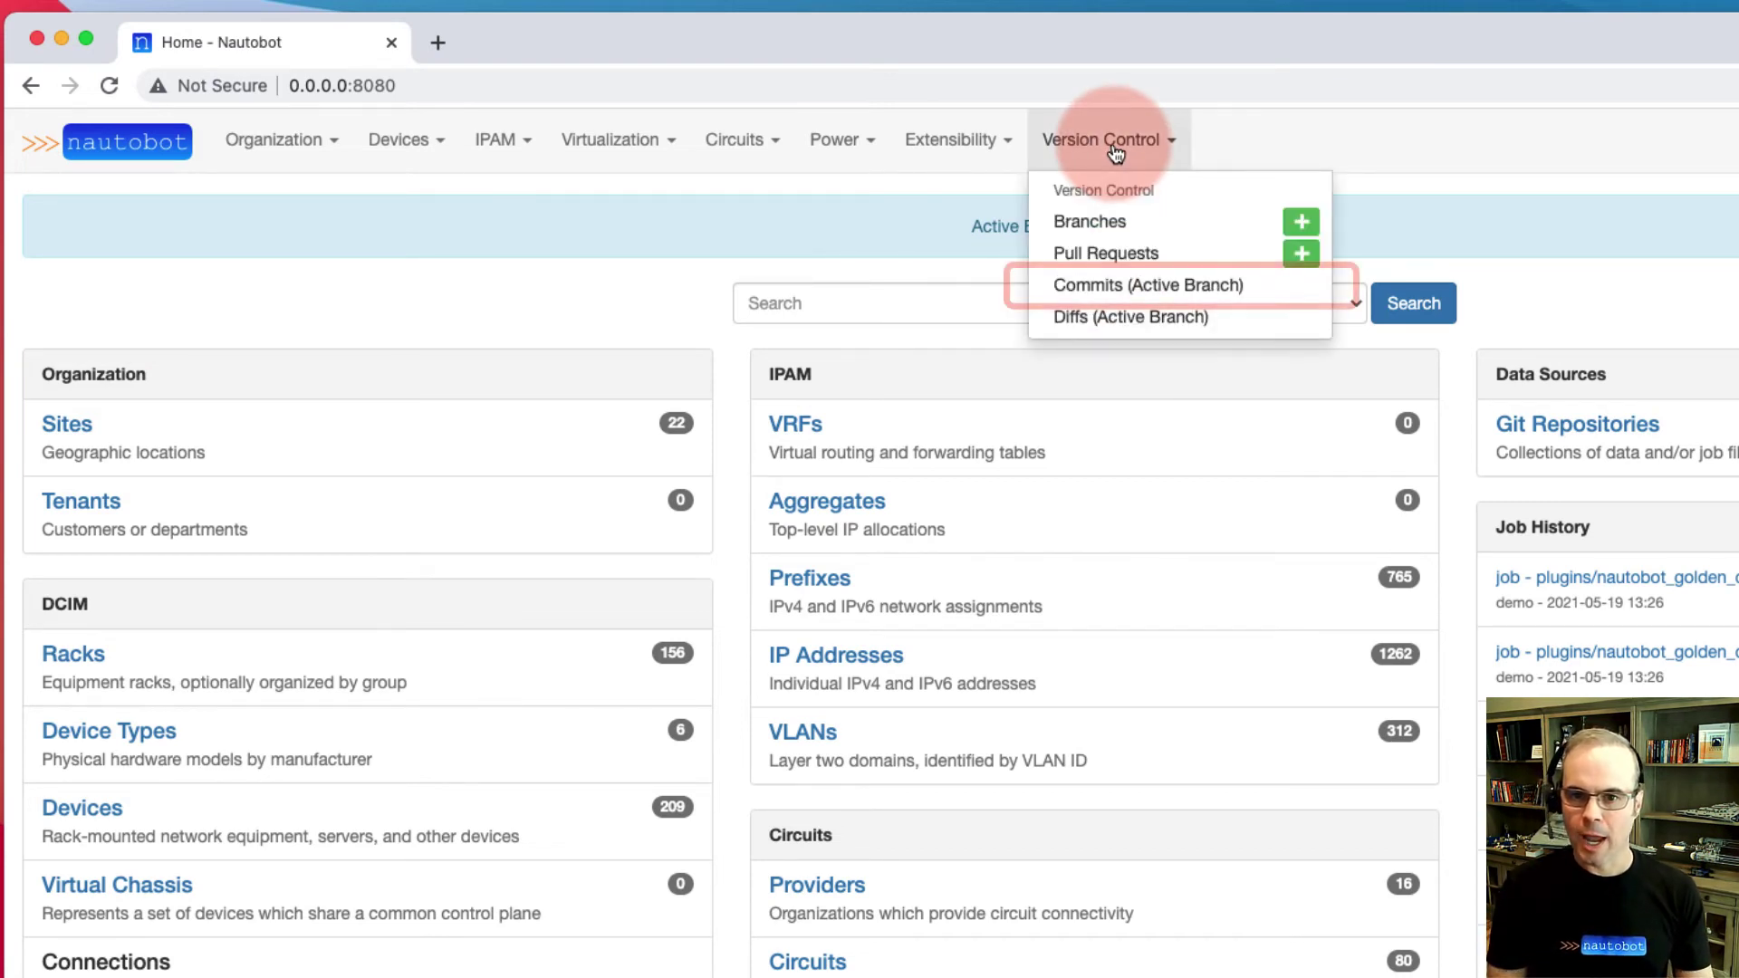
click(1088, 288)
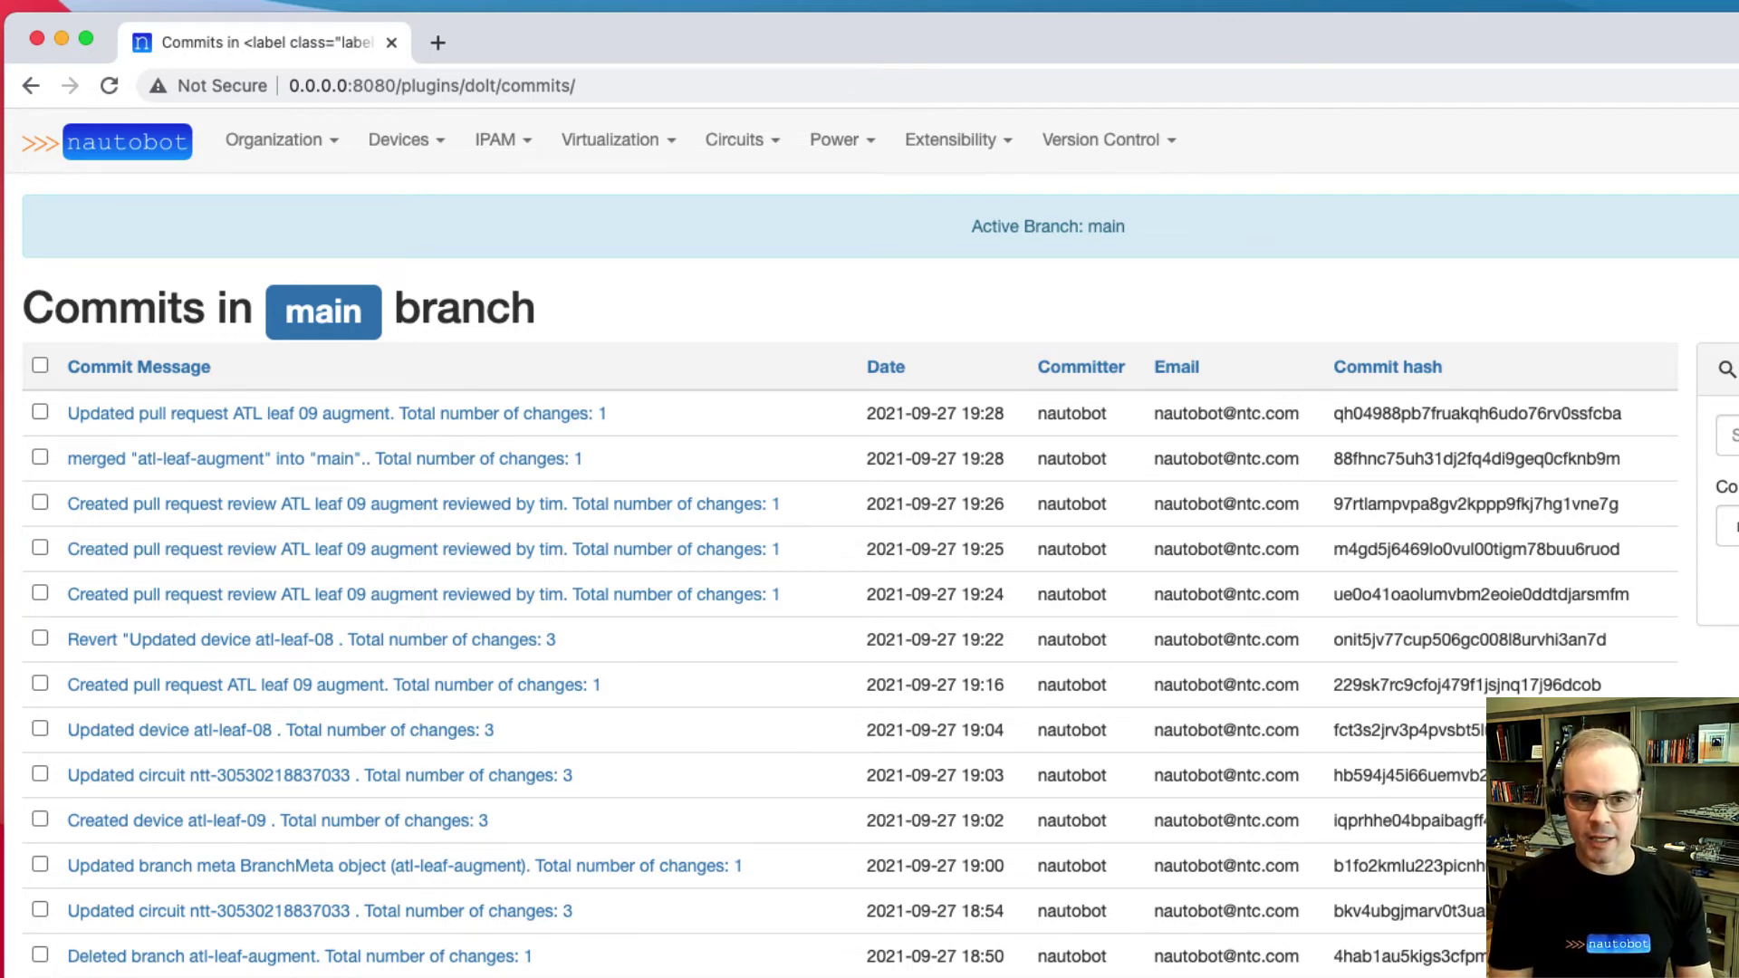
click(274, 487)
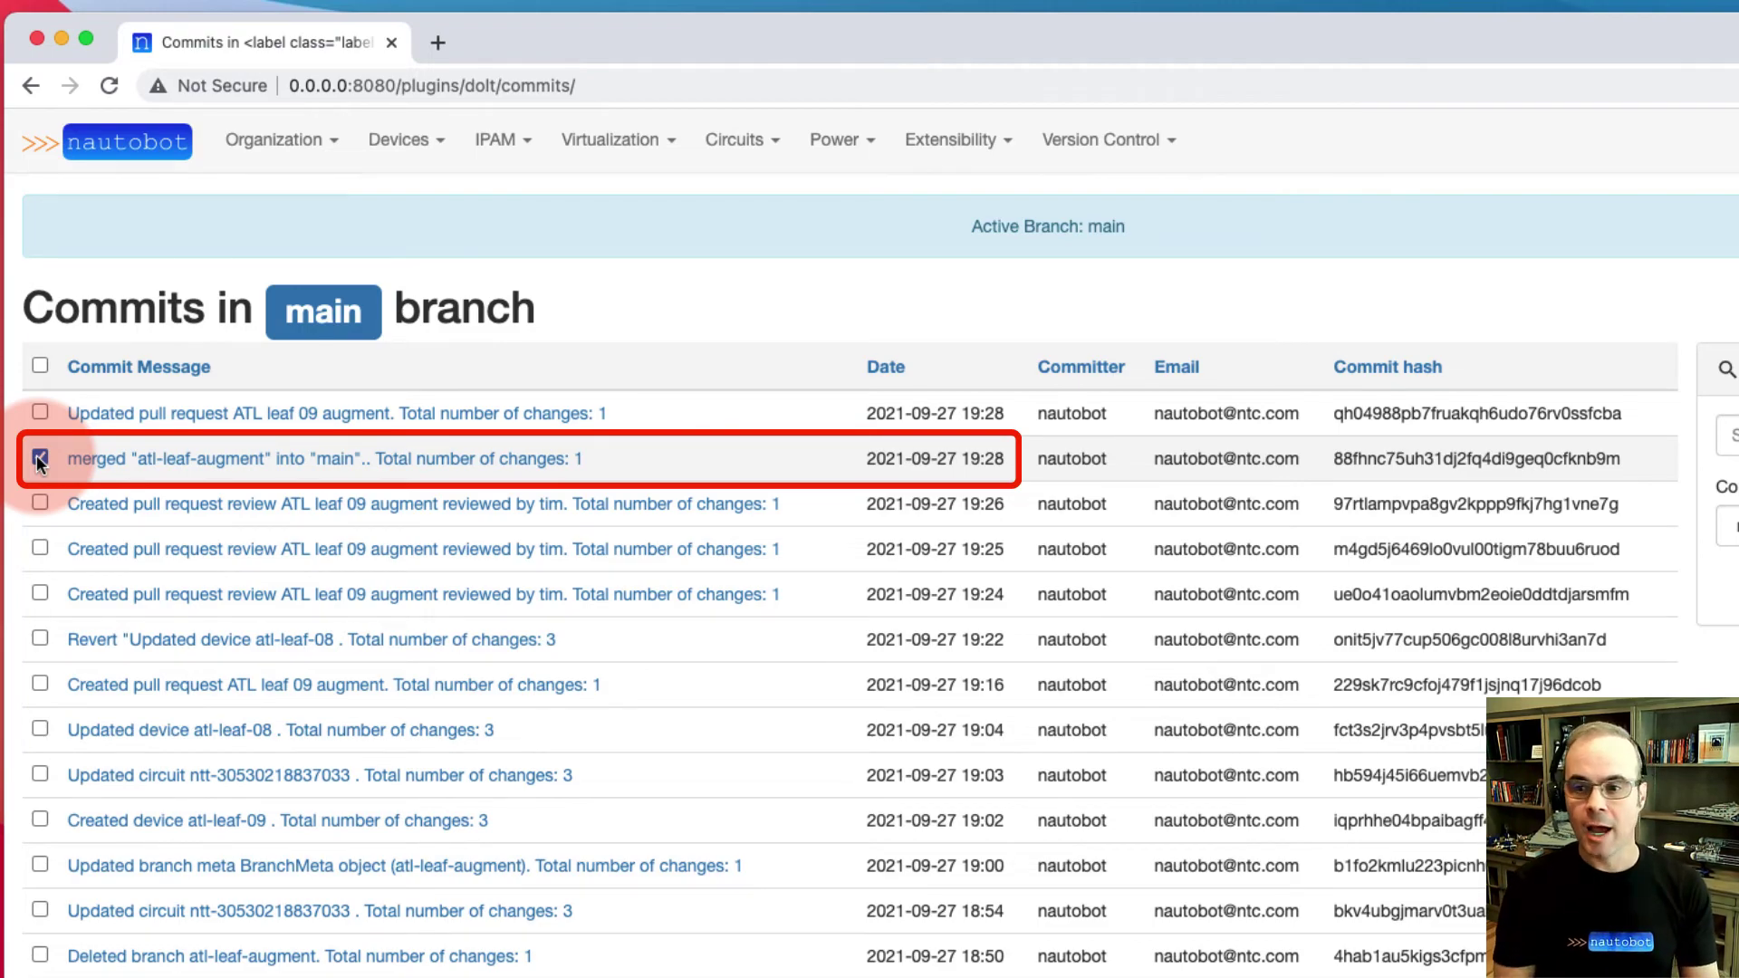
scroll(159, 570, down, 3)
scroll(159, 570, down, 15)
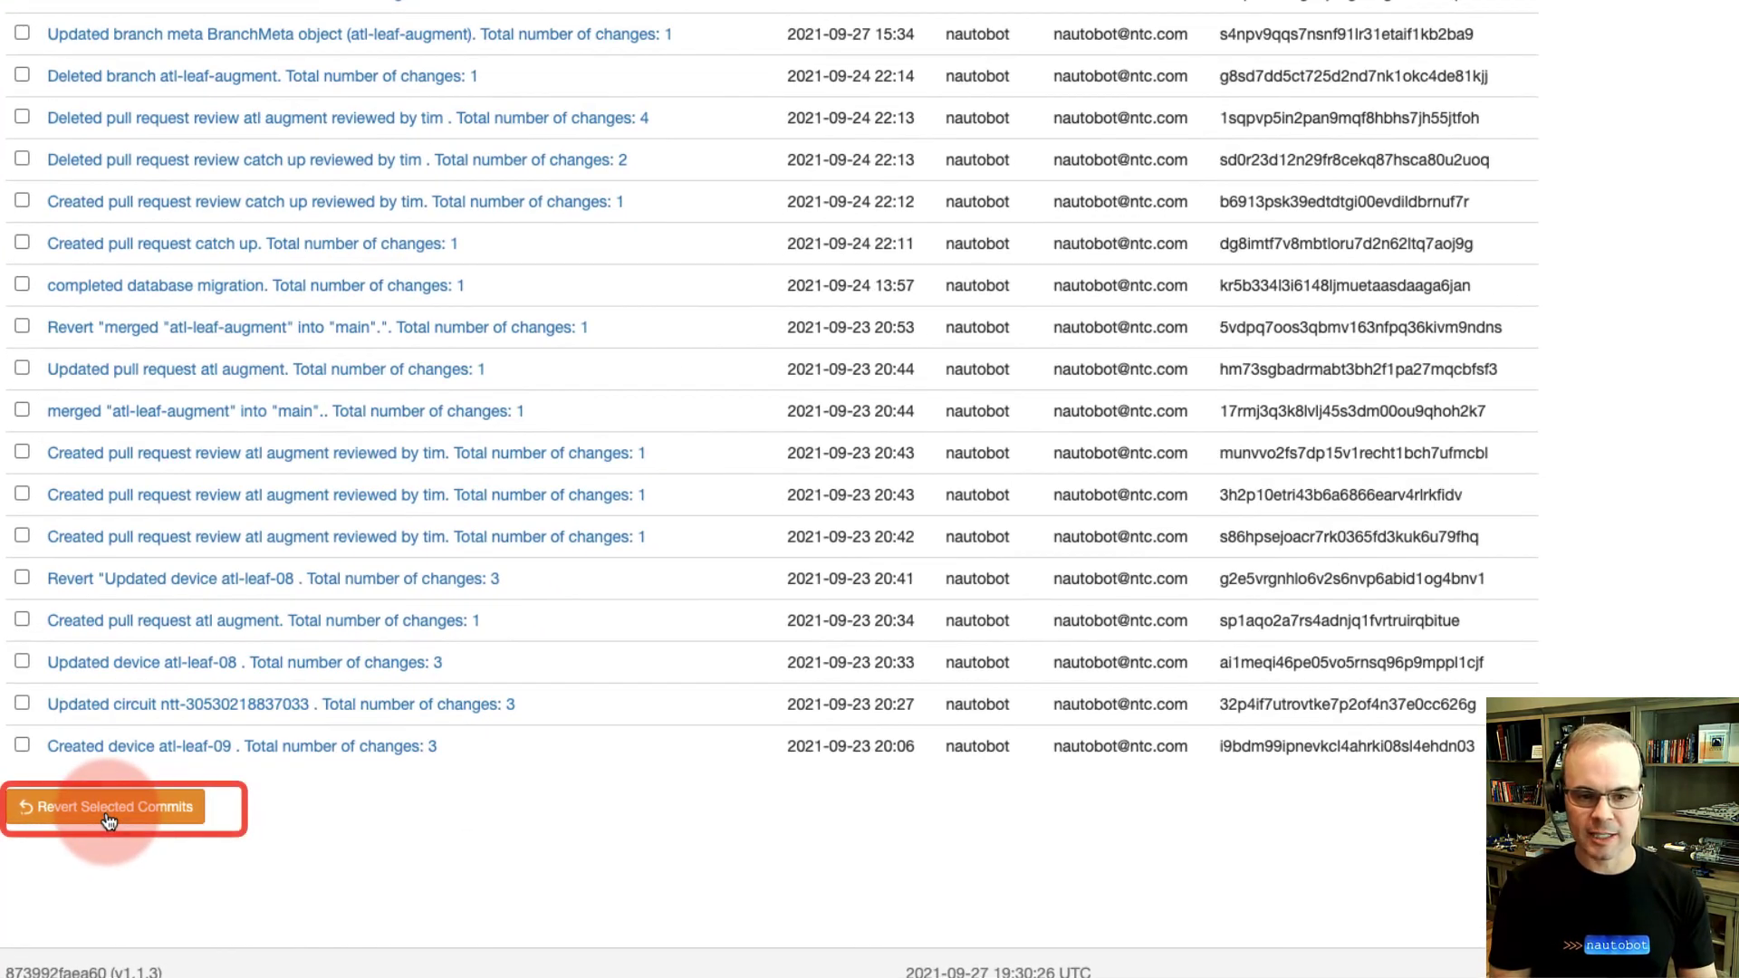
click(108, 819)
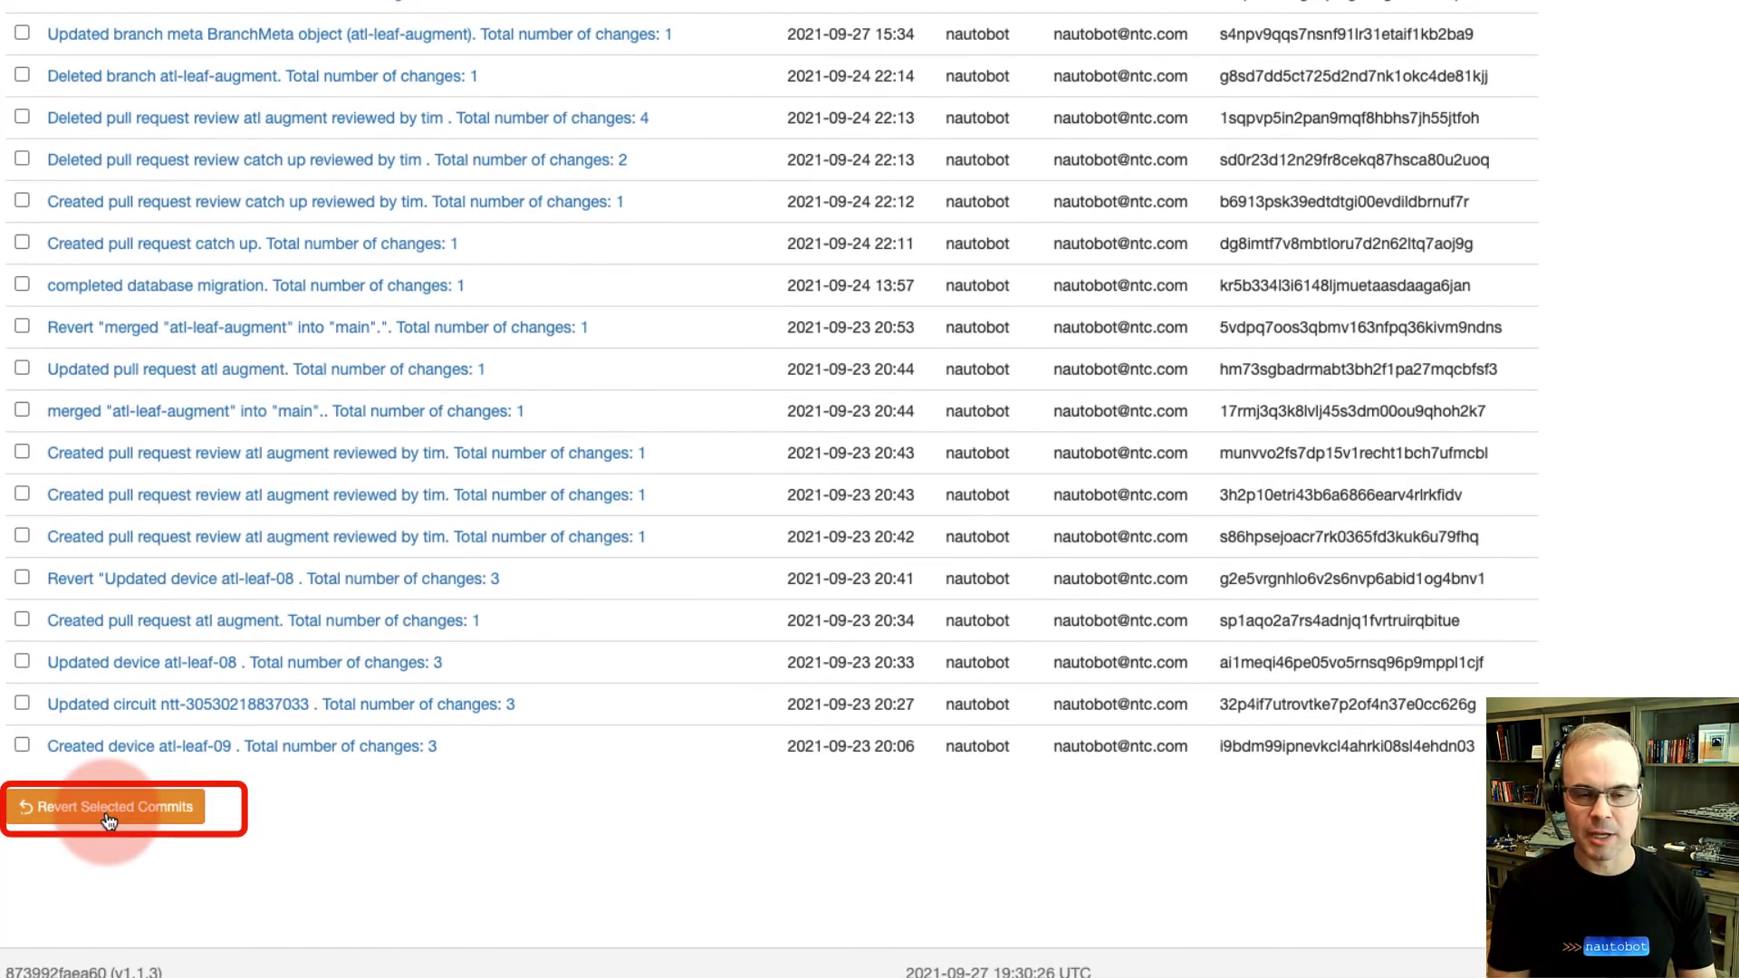
click(108, 819)
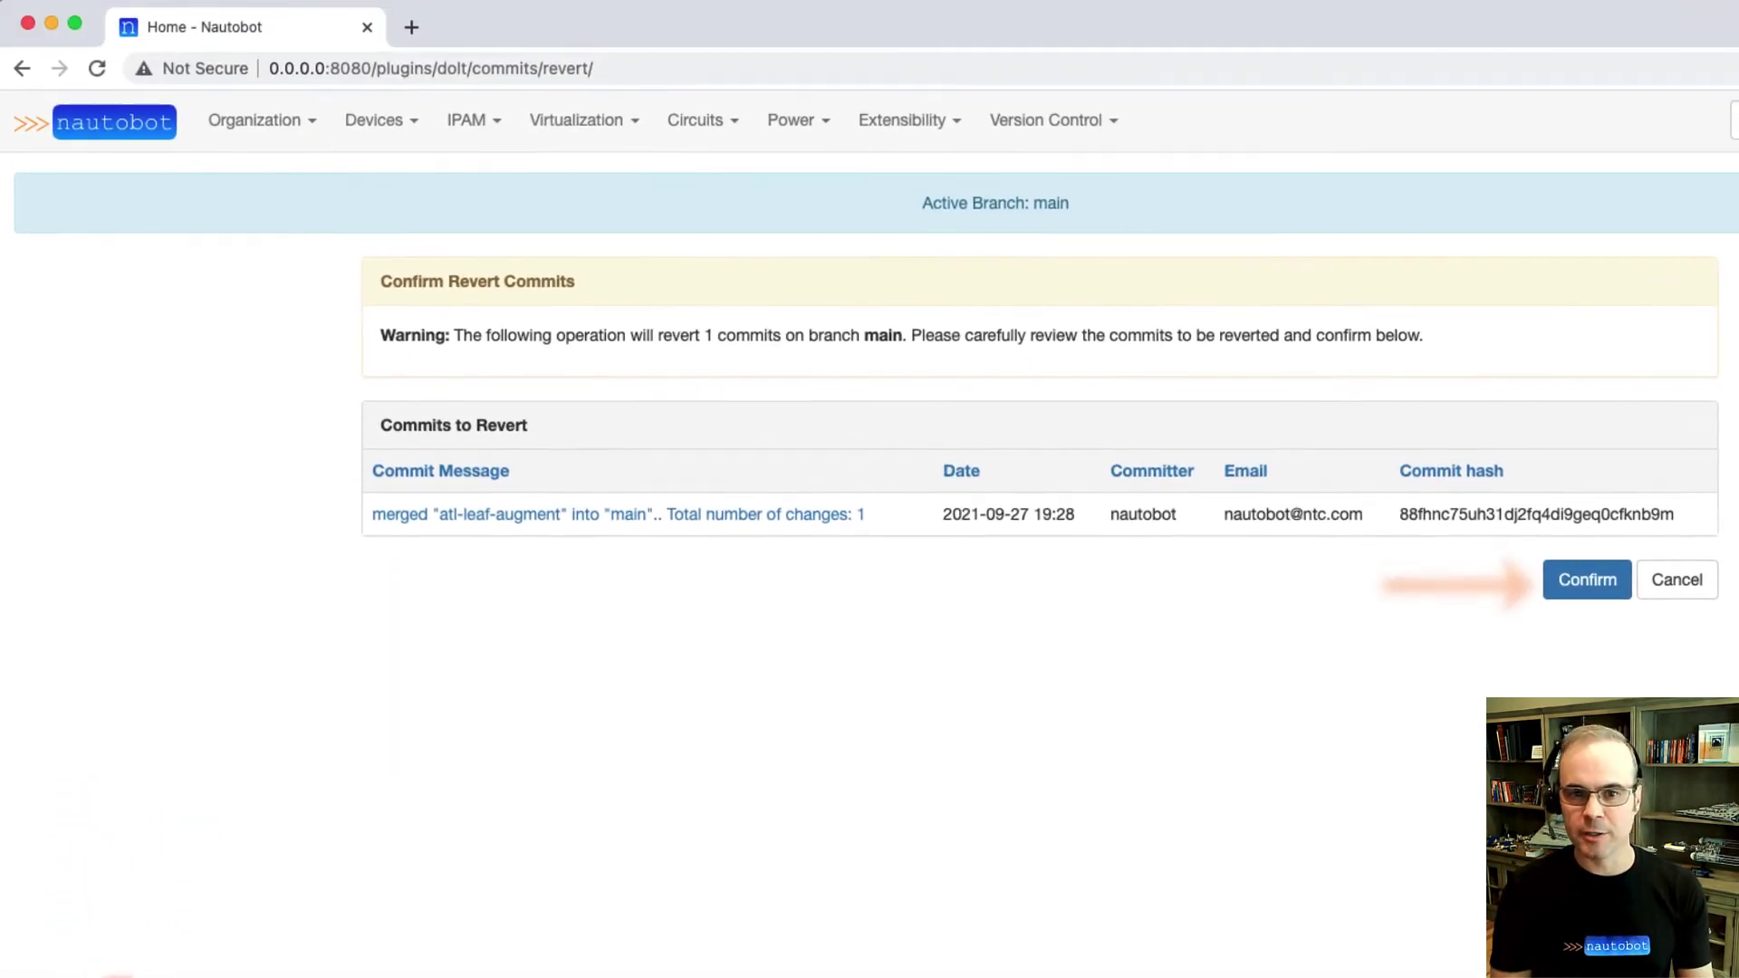
click(1577, 590)
click(1579, 600)
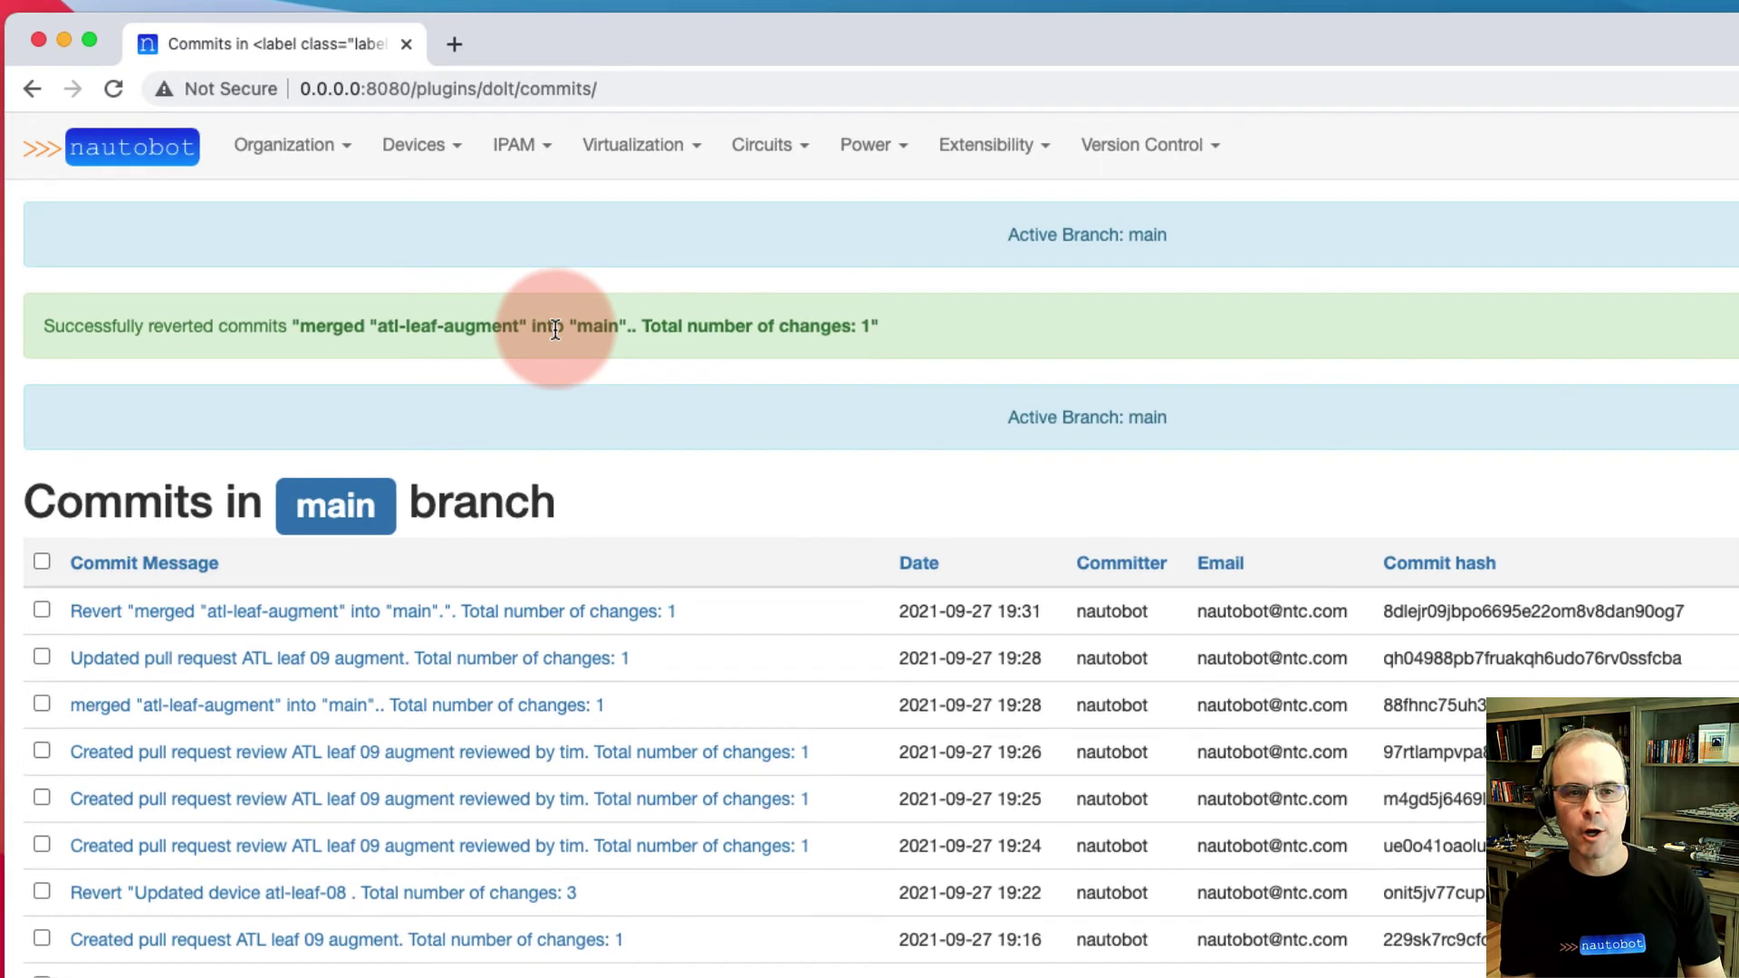
Open the atl site on the main branch and check its device list after the revert
click(291, 145)
click(266, 229)
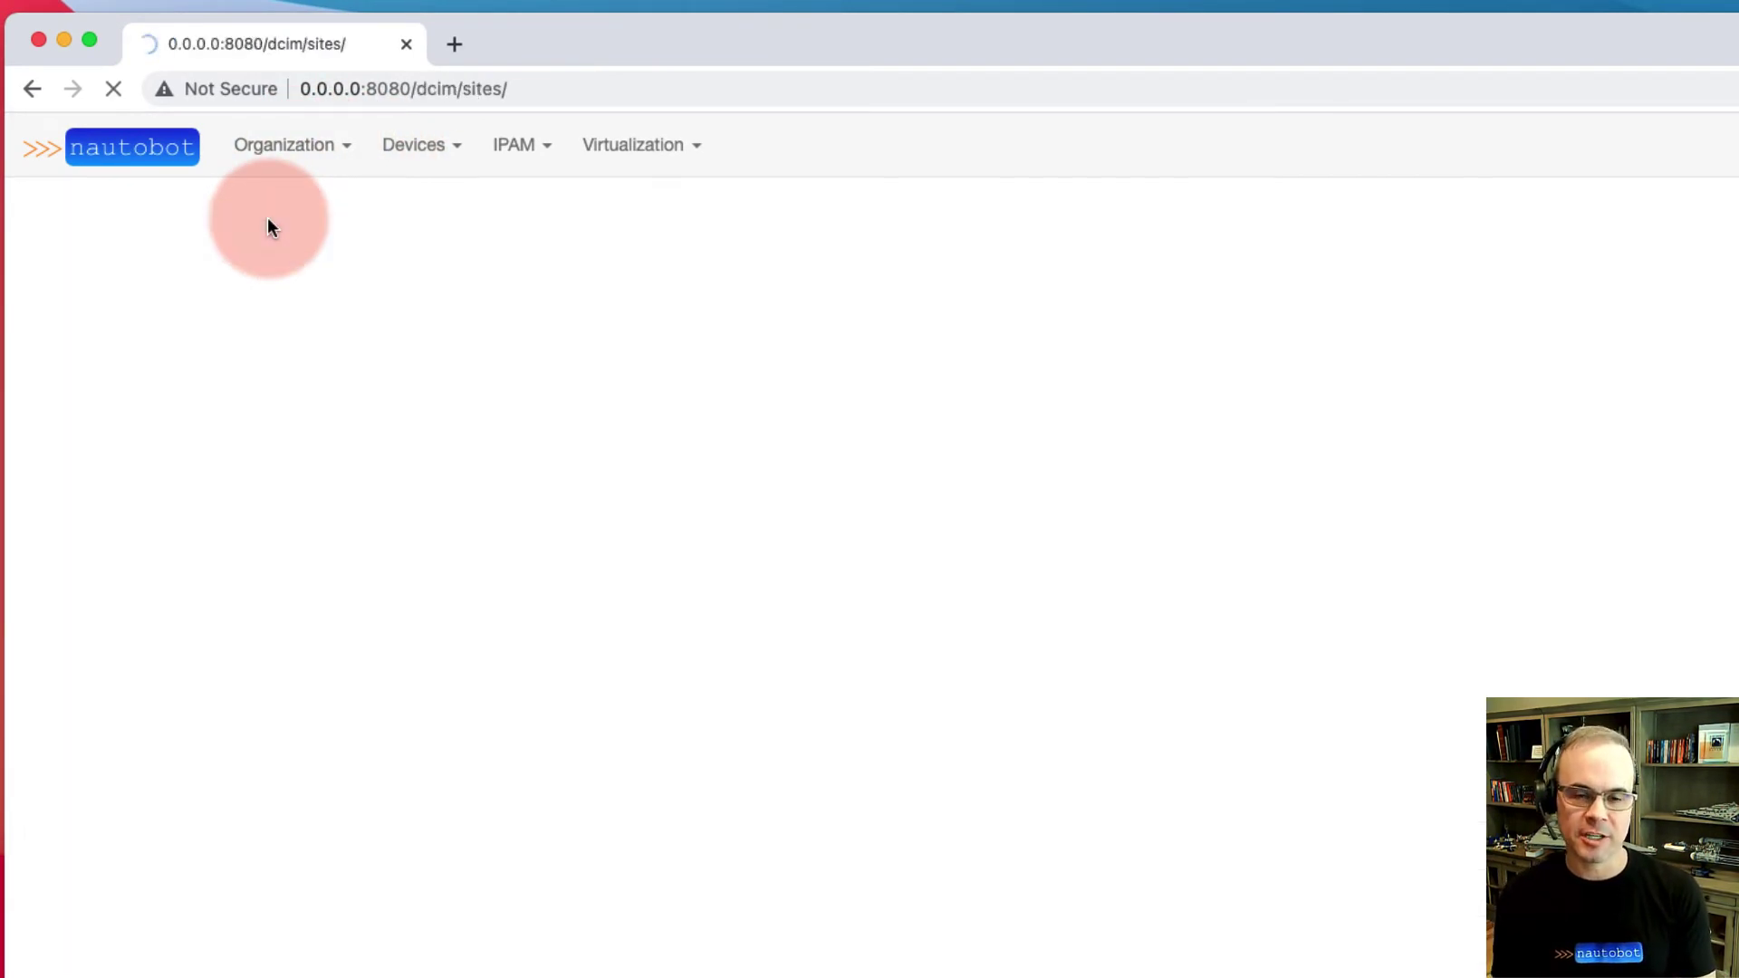
scroll(268, 226, down, 5)
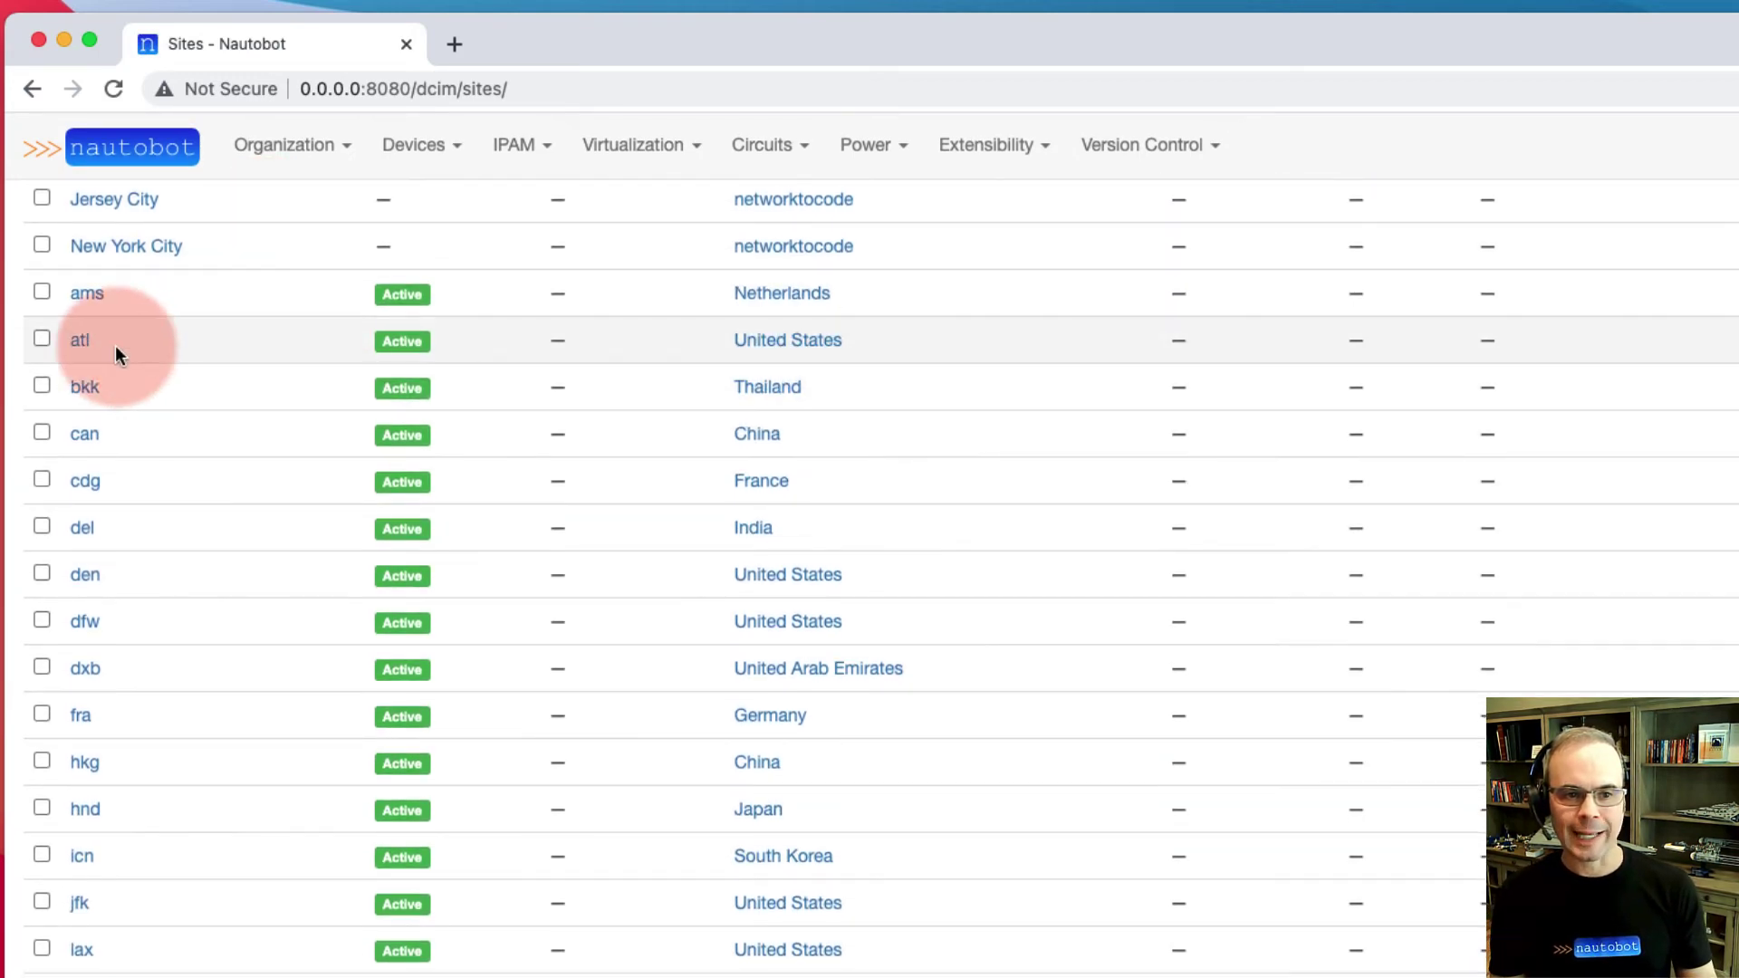
click(79, 347)
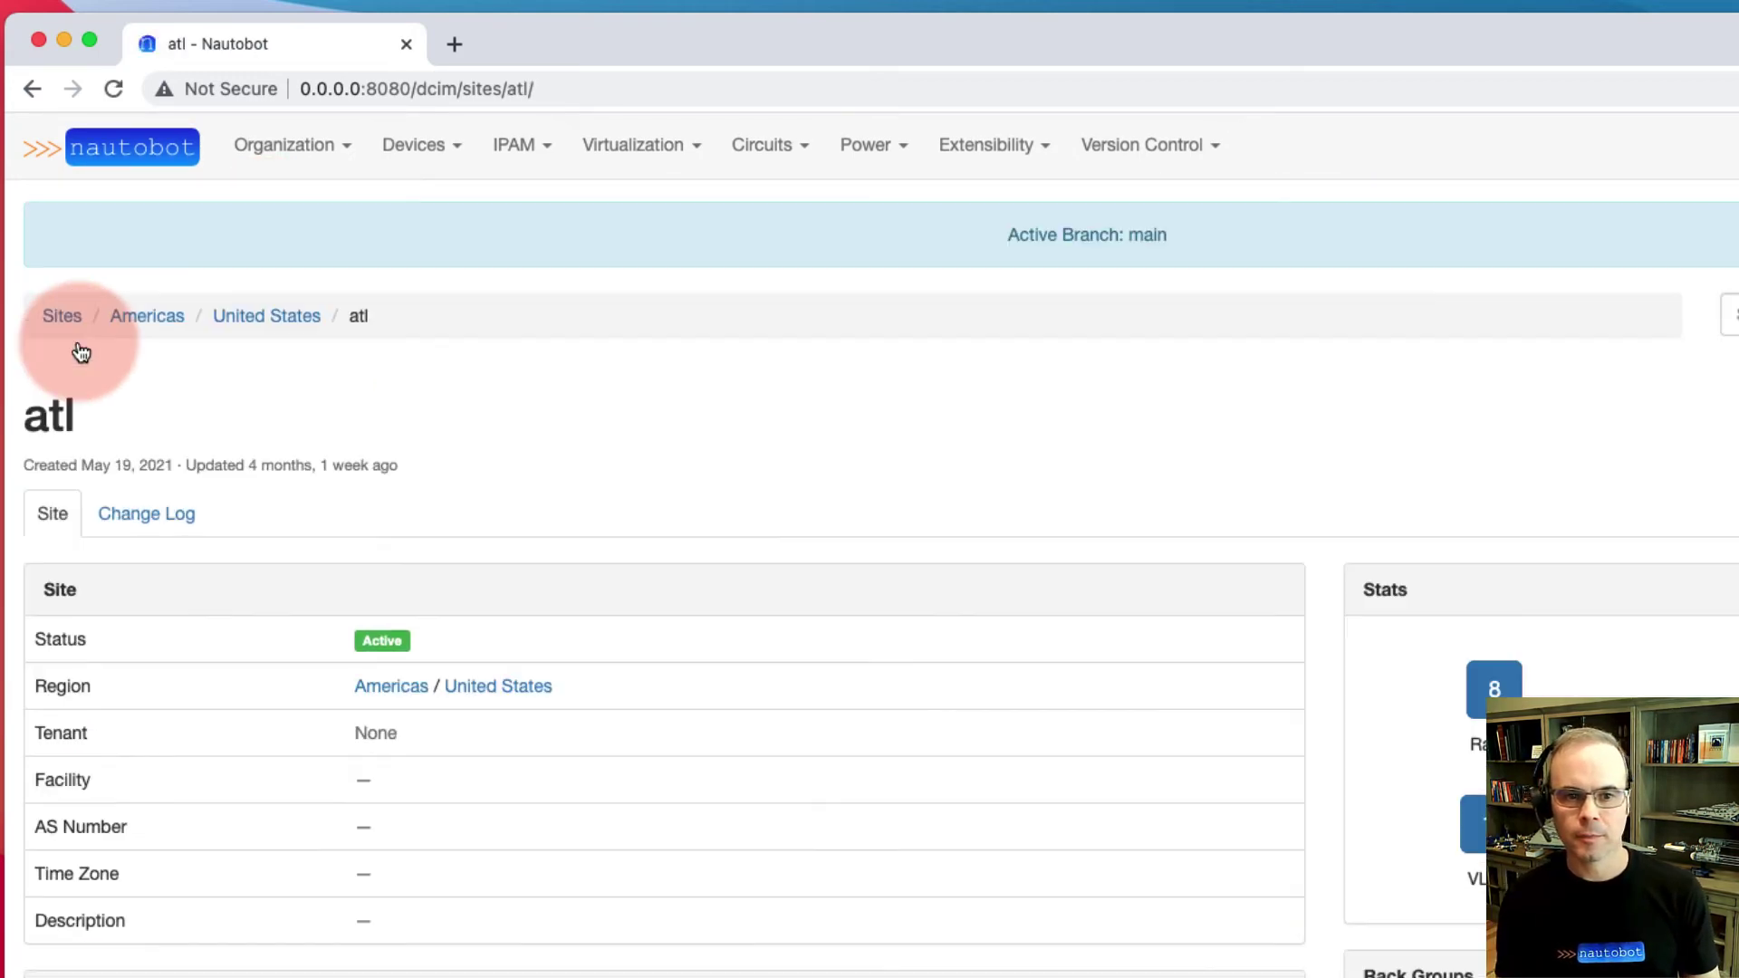
click(1514, 574)
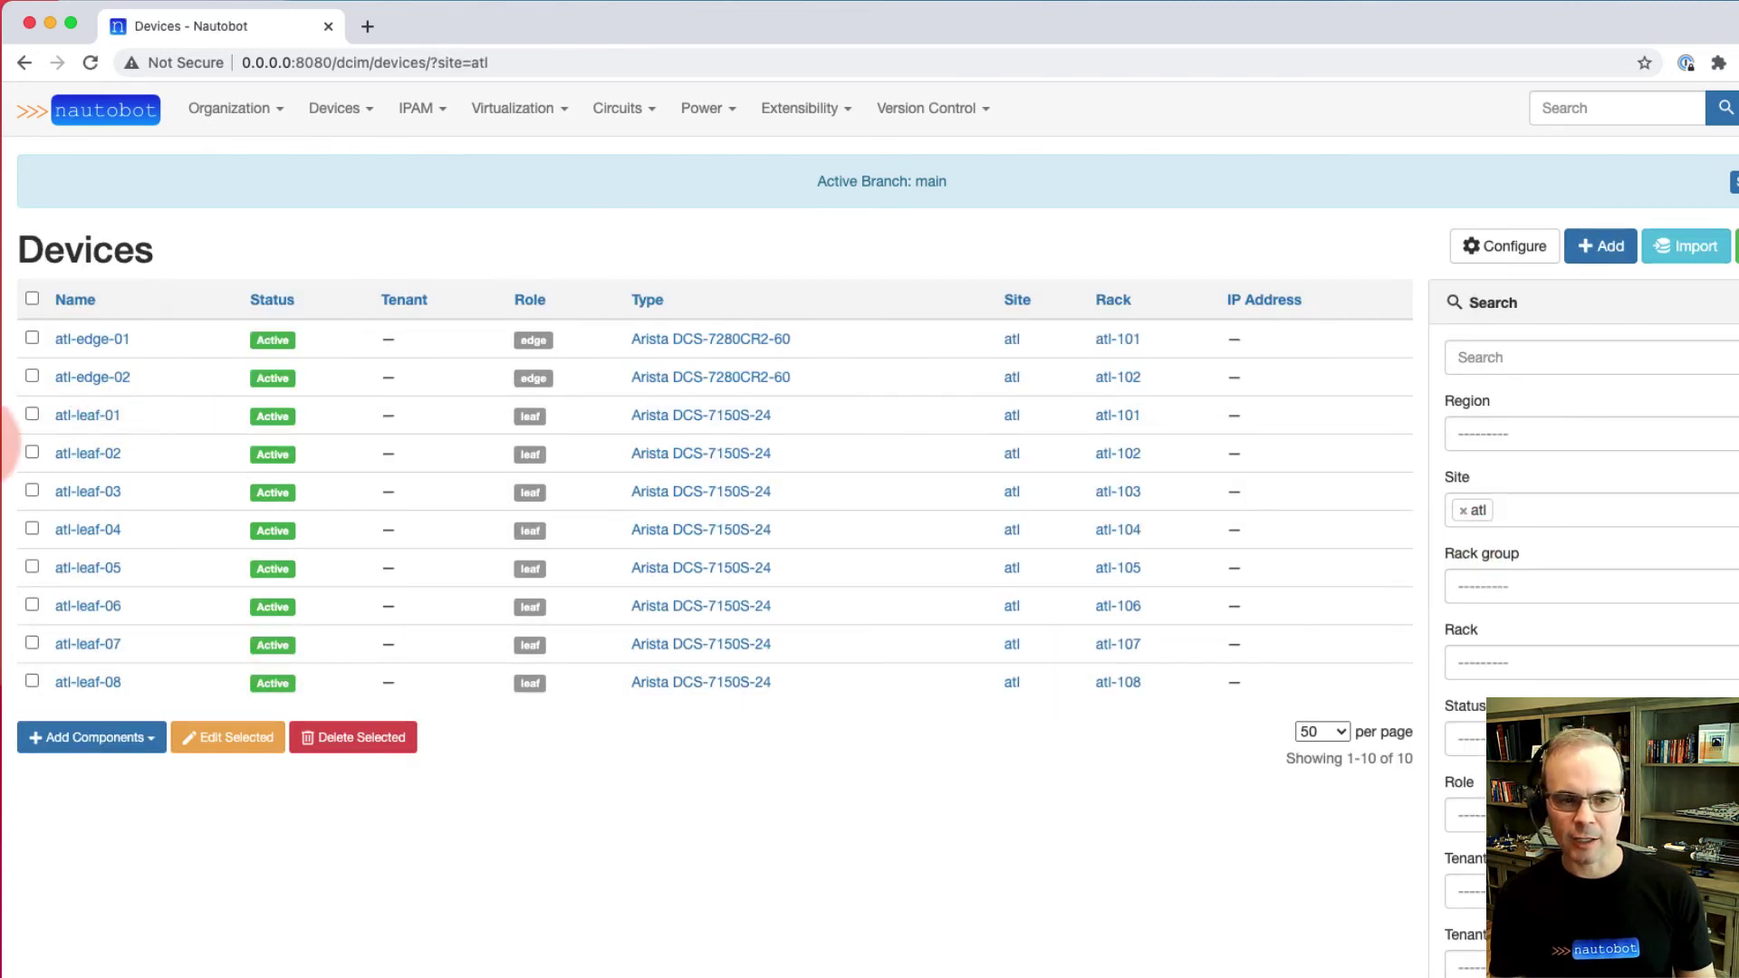
Return to the atl site, list its circuits and examine the details of the first NTT circuit
click(22, 62)
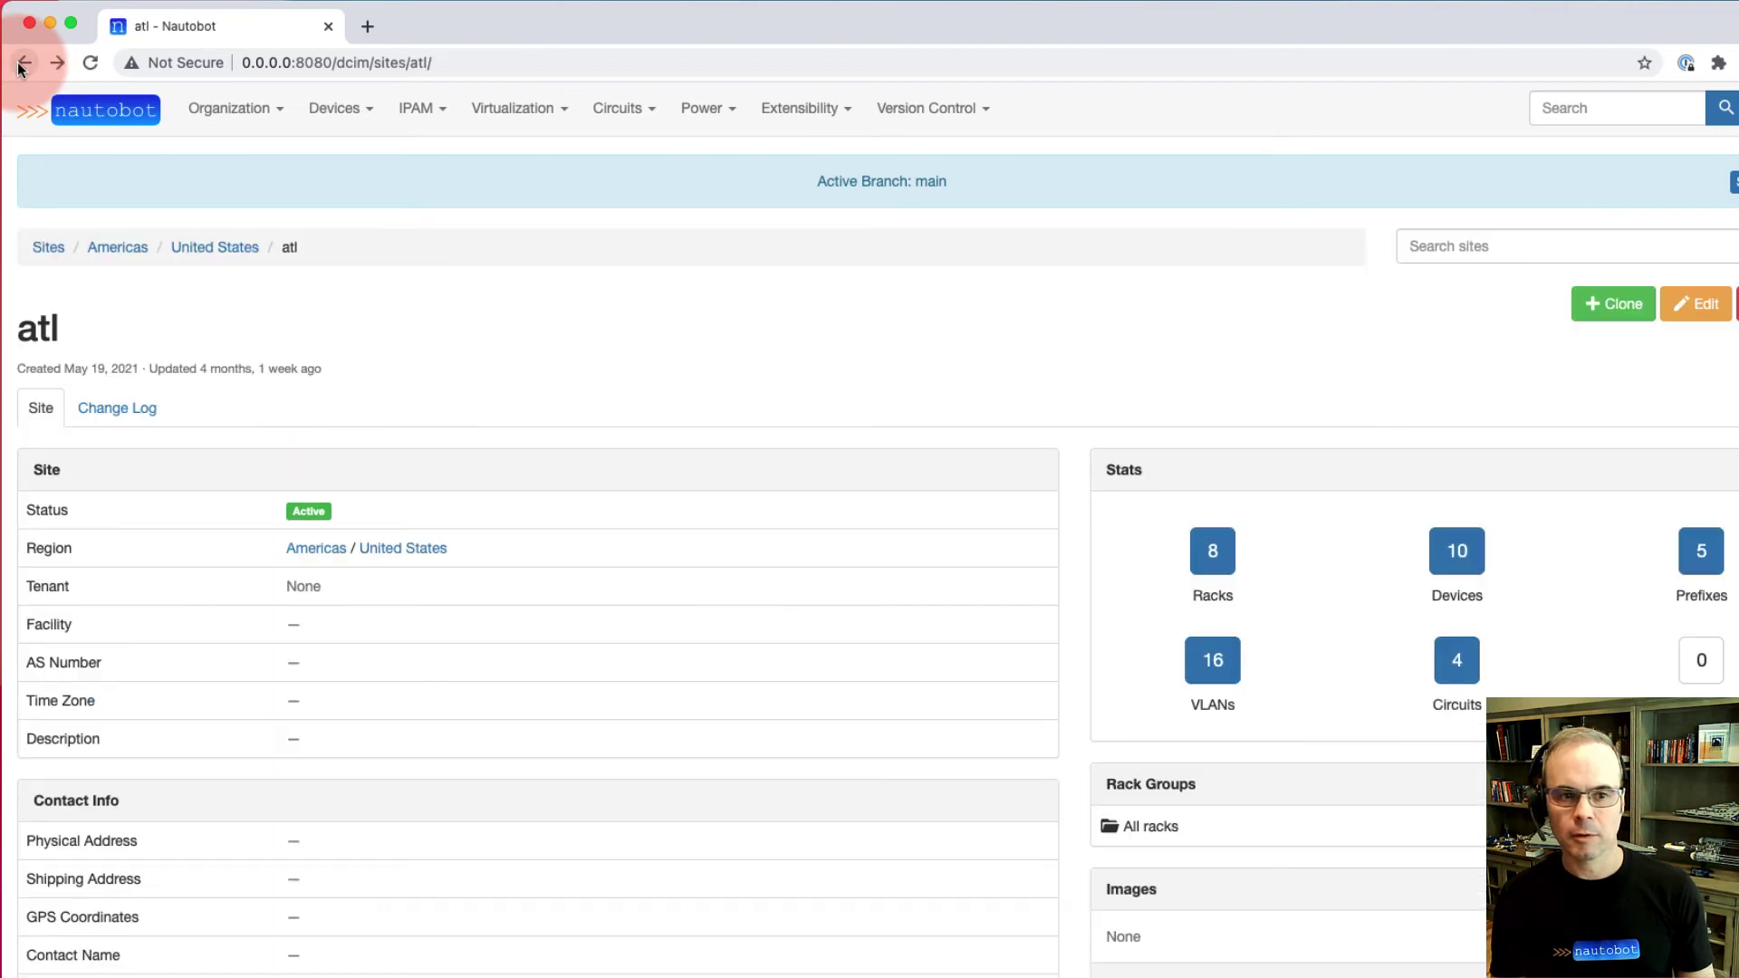
click(22, 62)
click(65, 270)
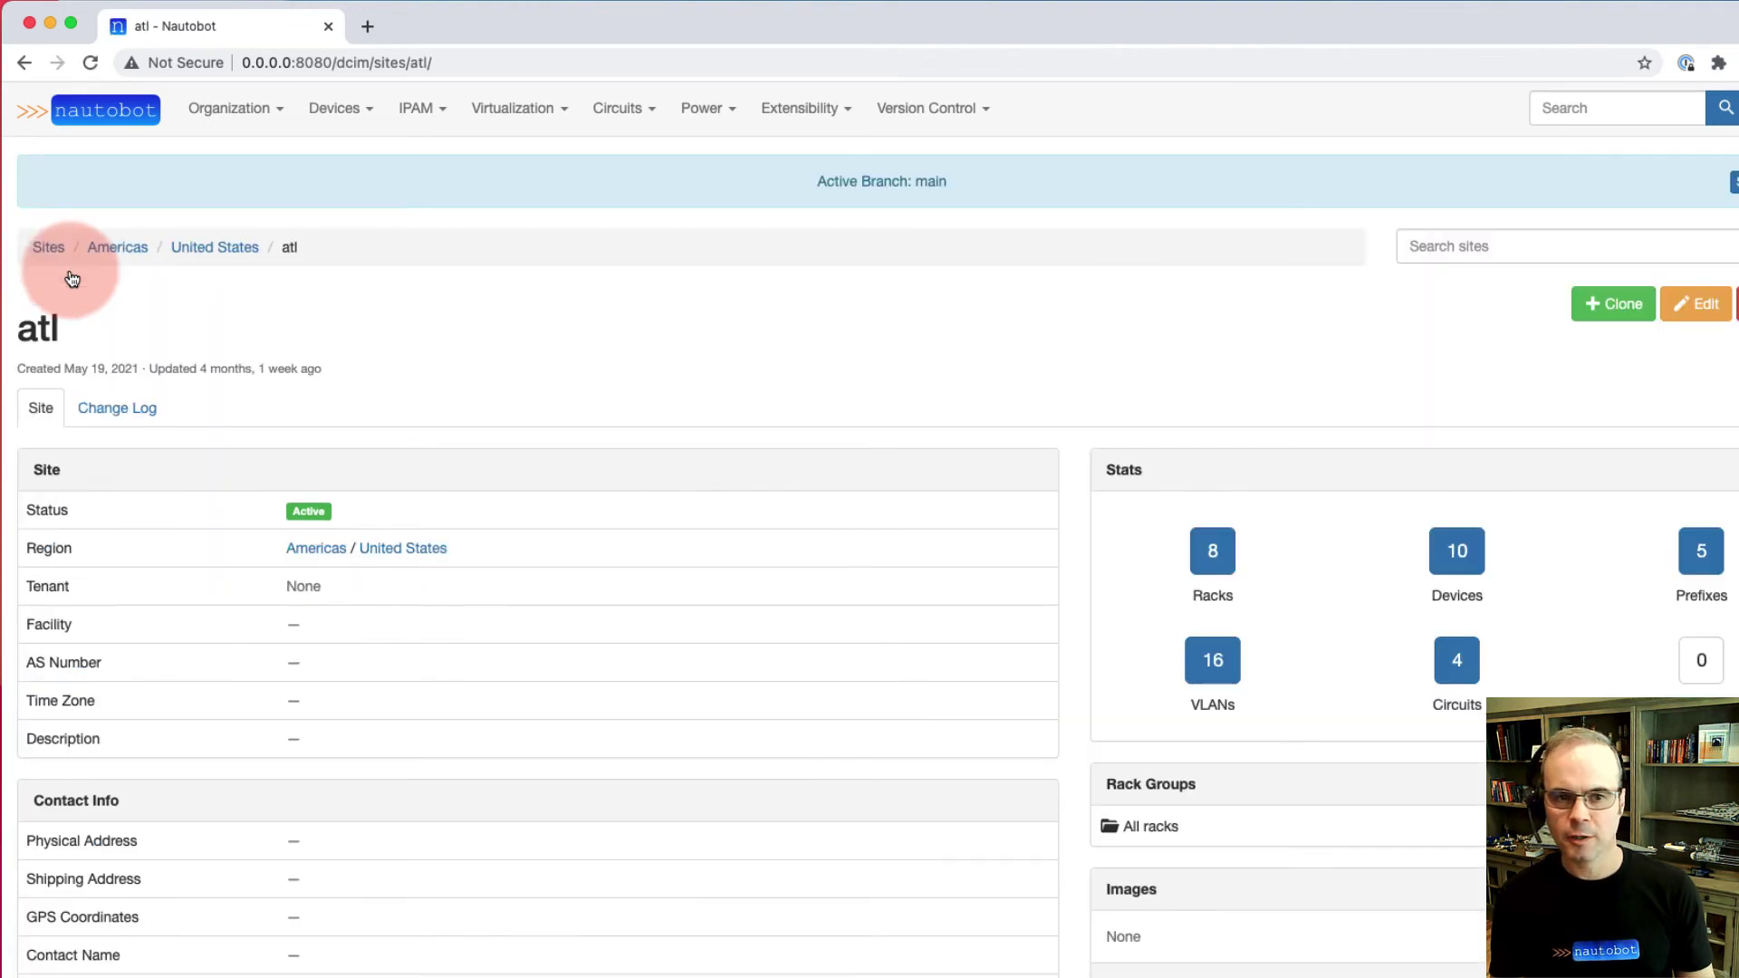
click(1457, 660)
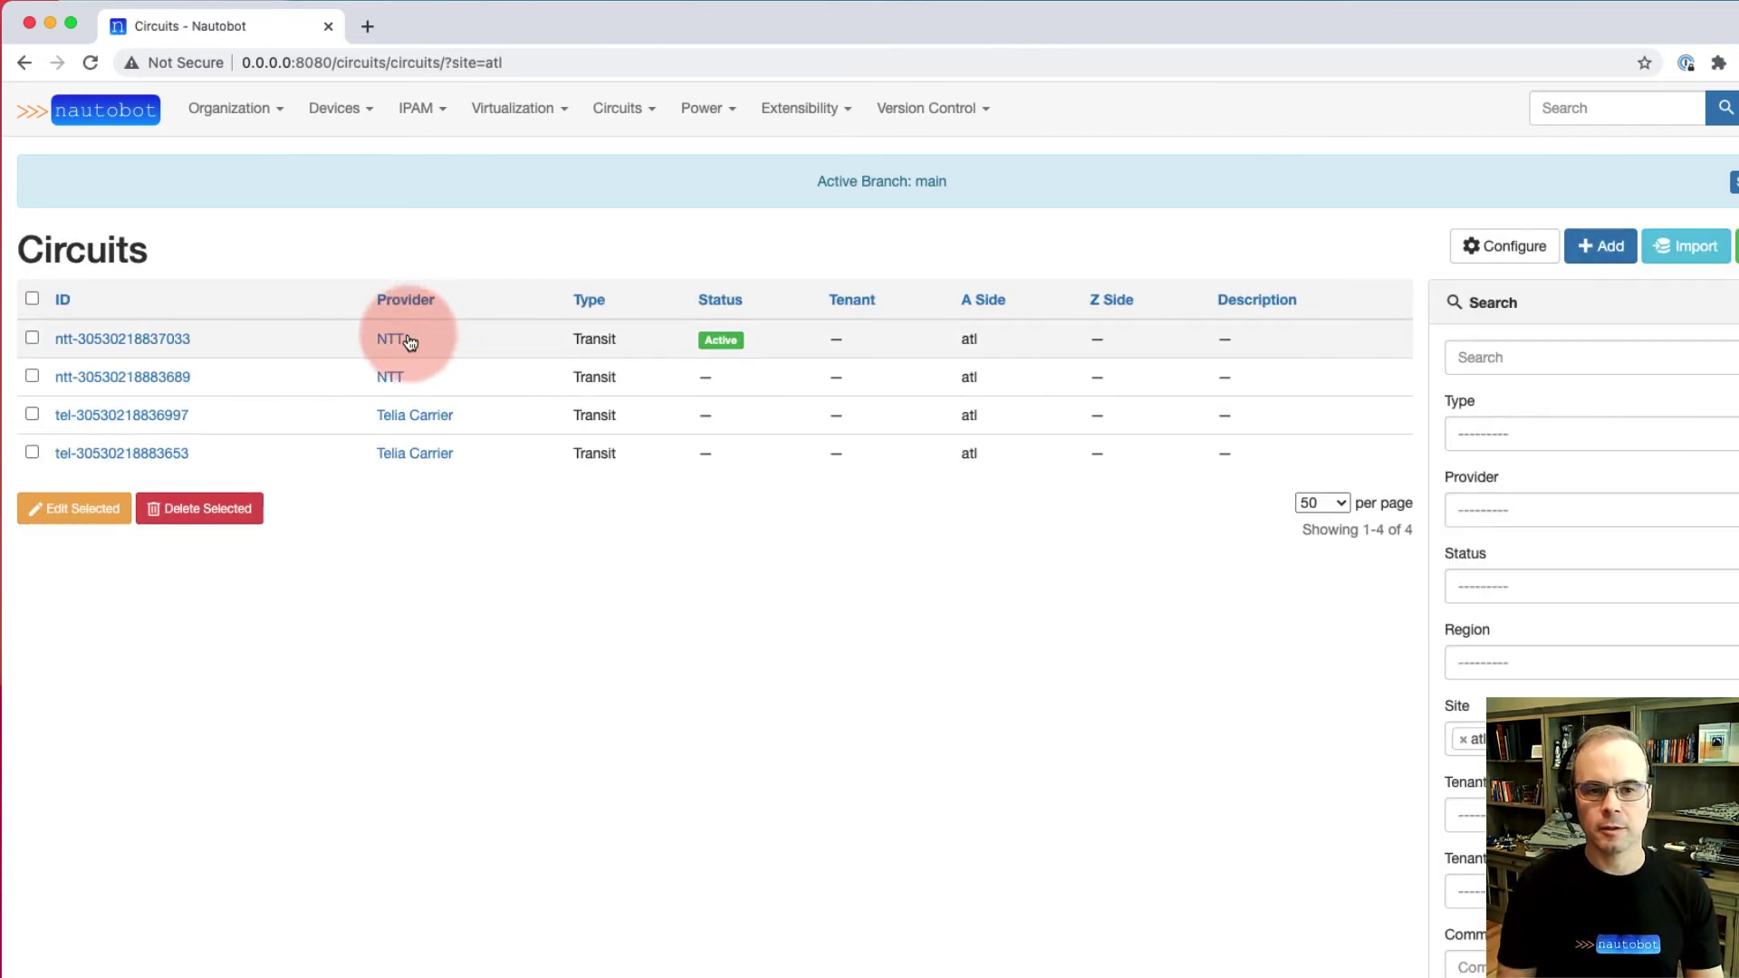
click(178, 337)
scroll(203, 346, down, 1)
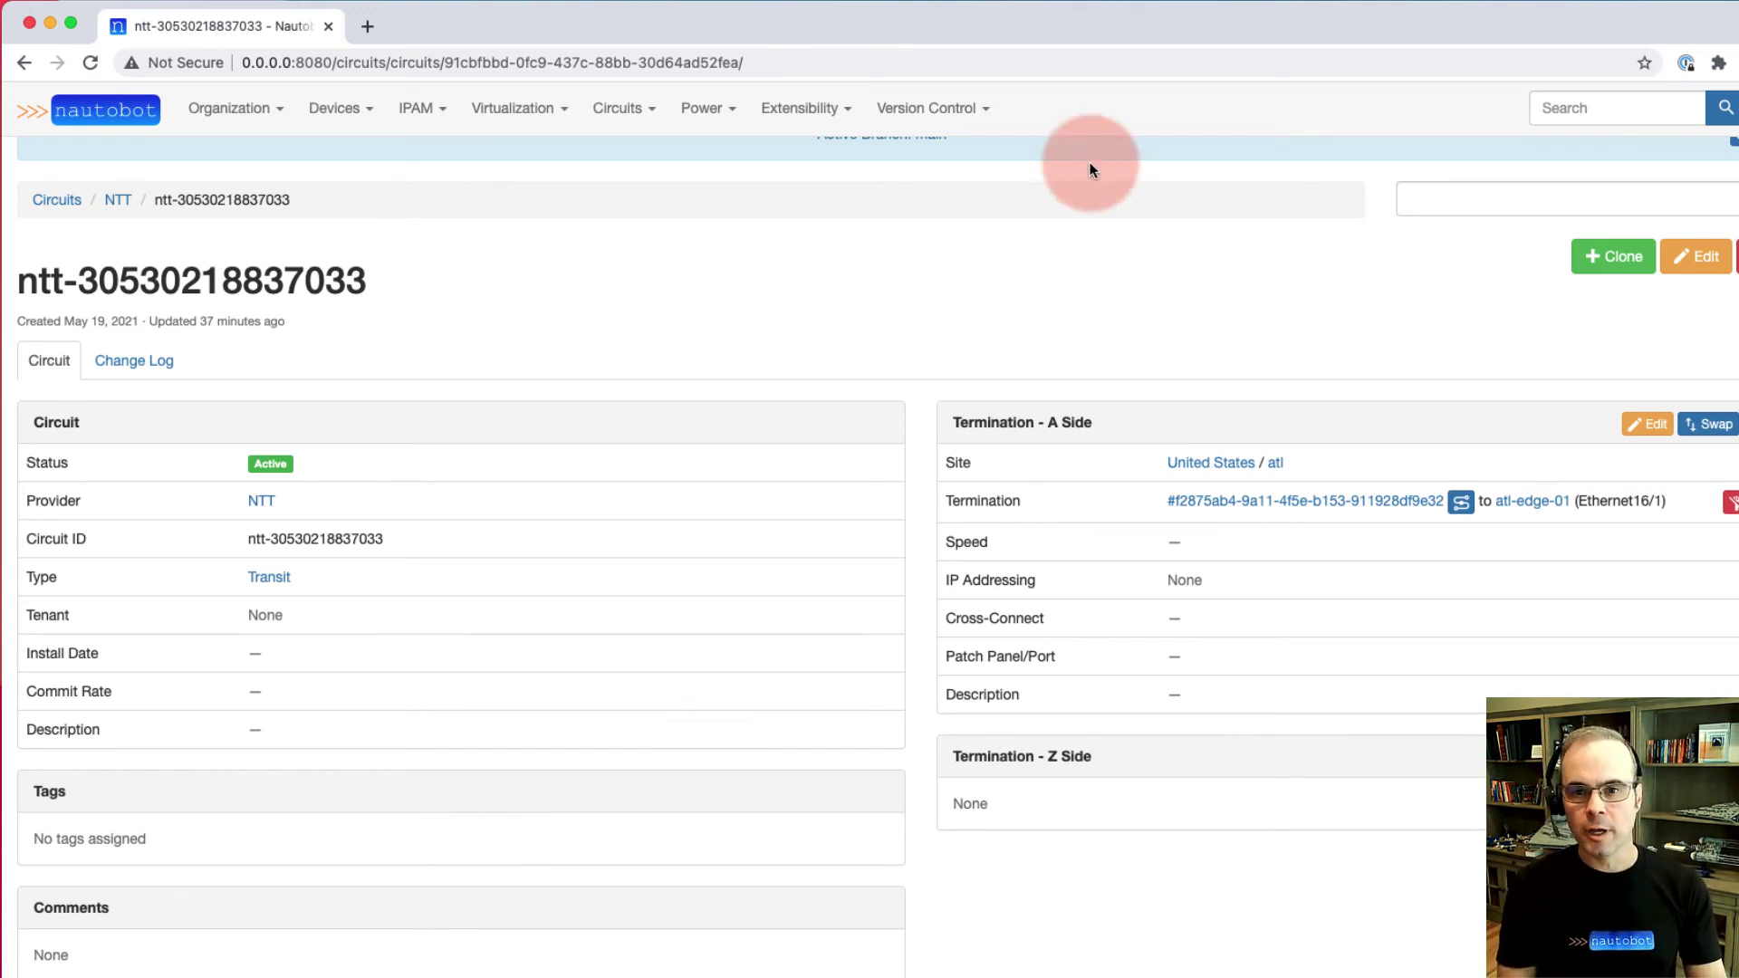
Open the main branch's commit history, load the latest revert commit in a separate browser tab, and look through the commit list
click(927, 108)
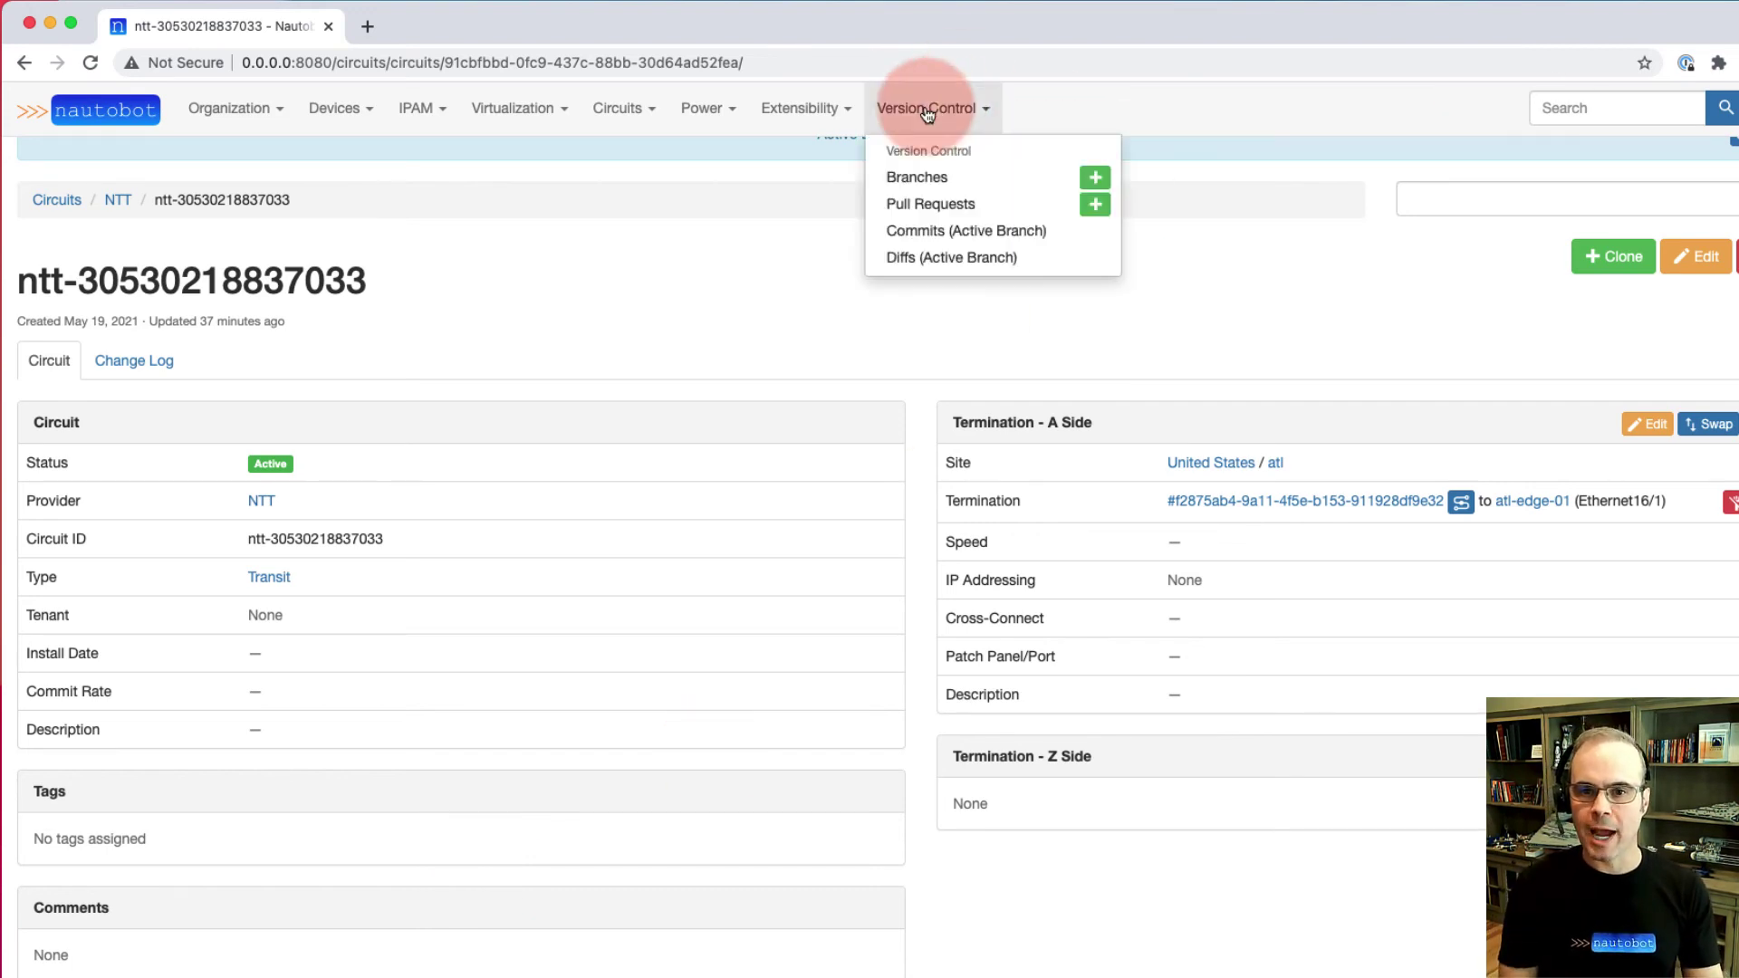
click(930, 229)
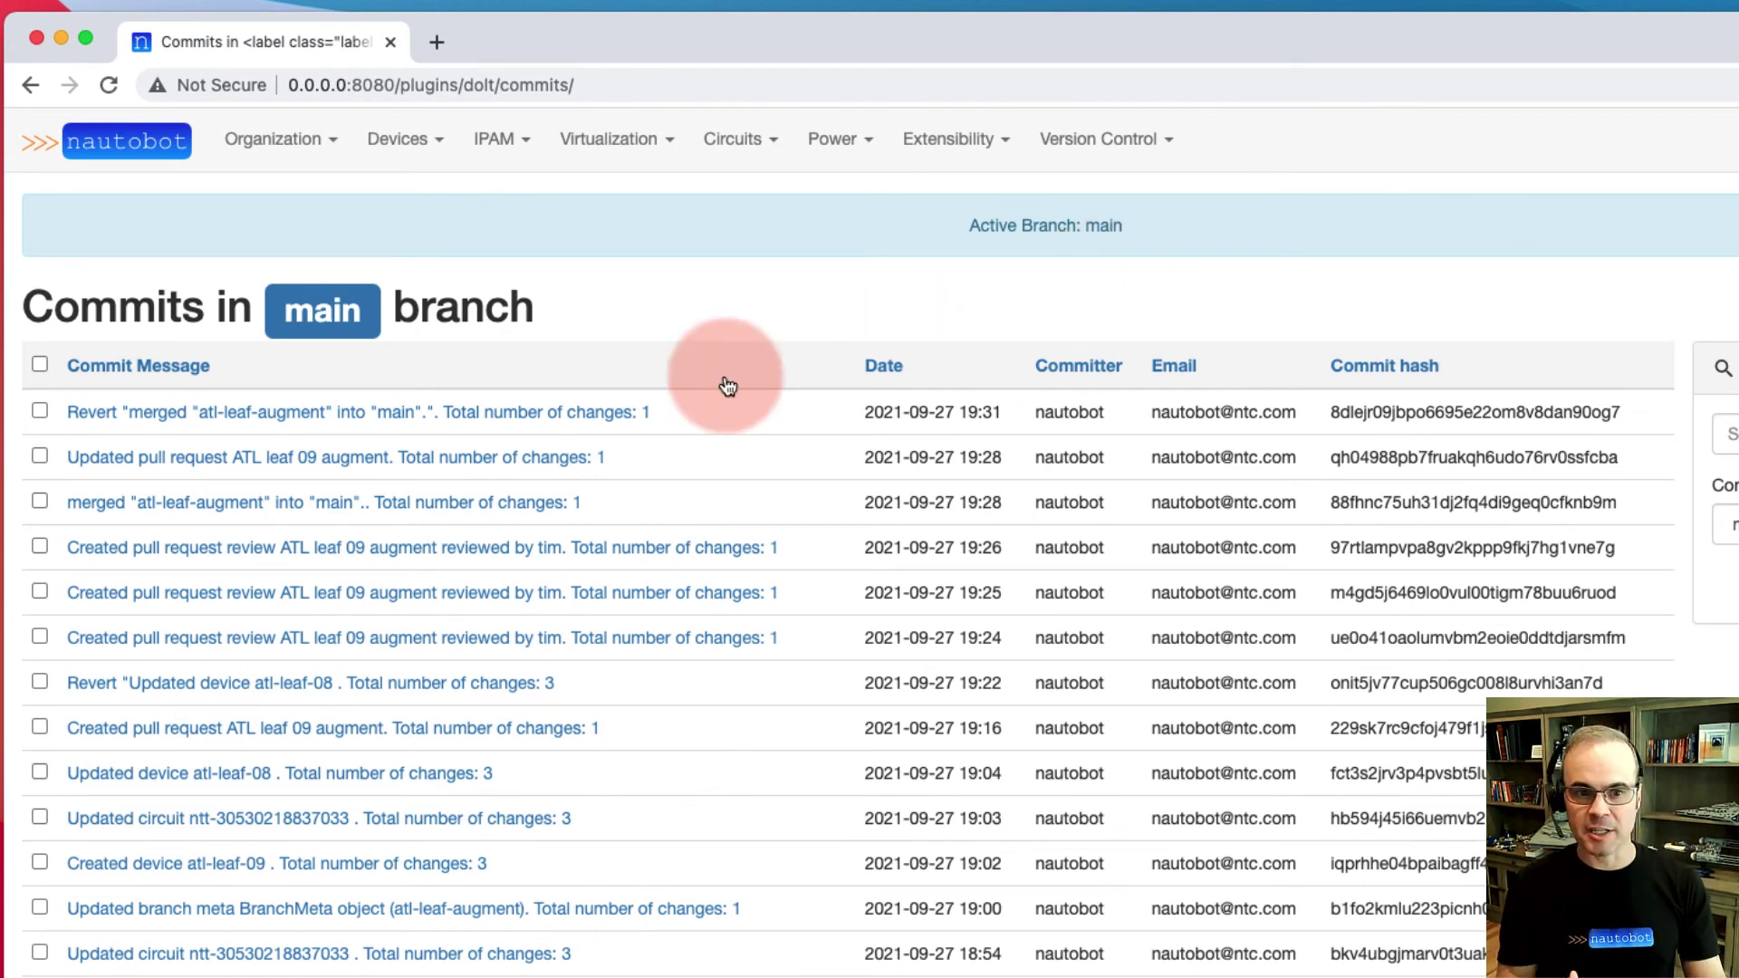
right_click(549, 417)
key(Escape)
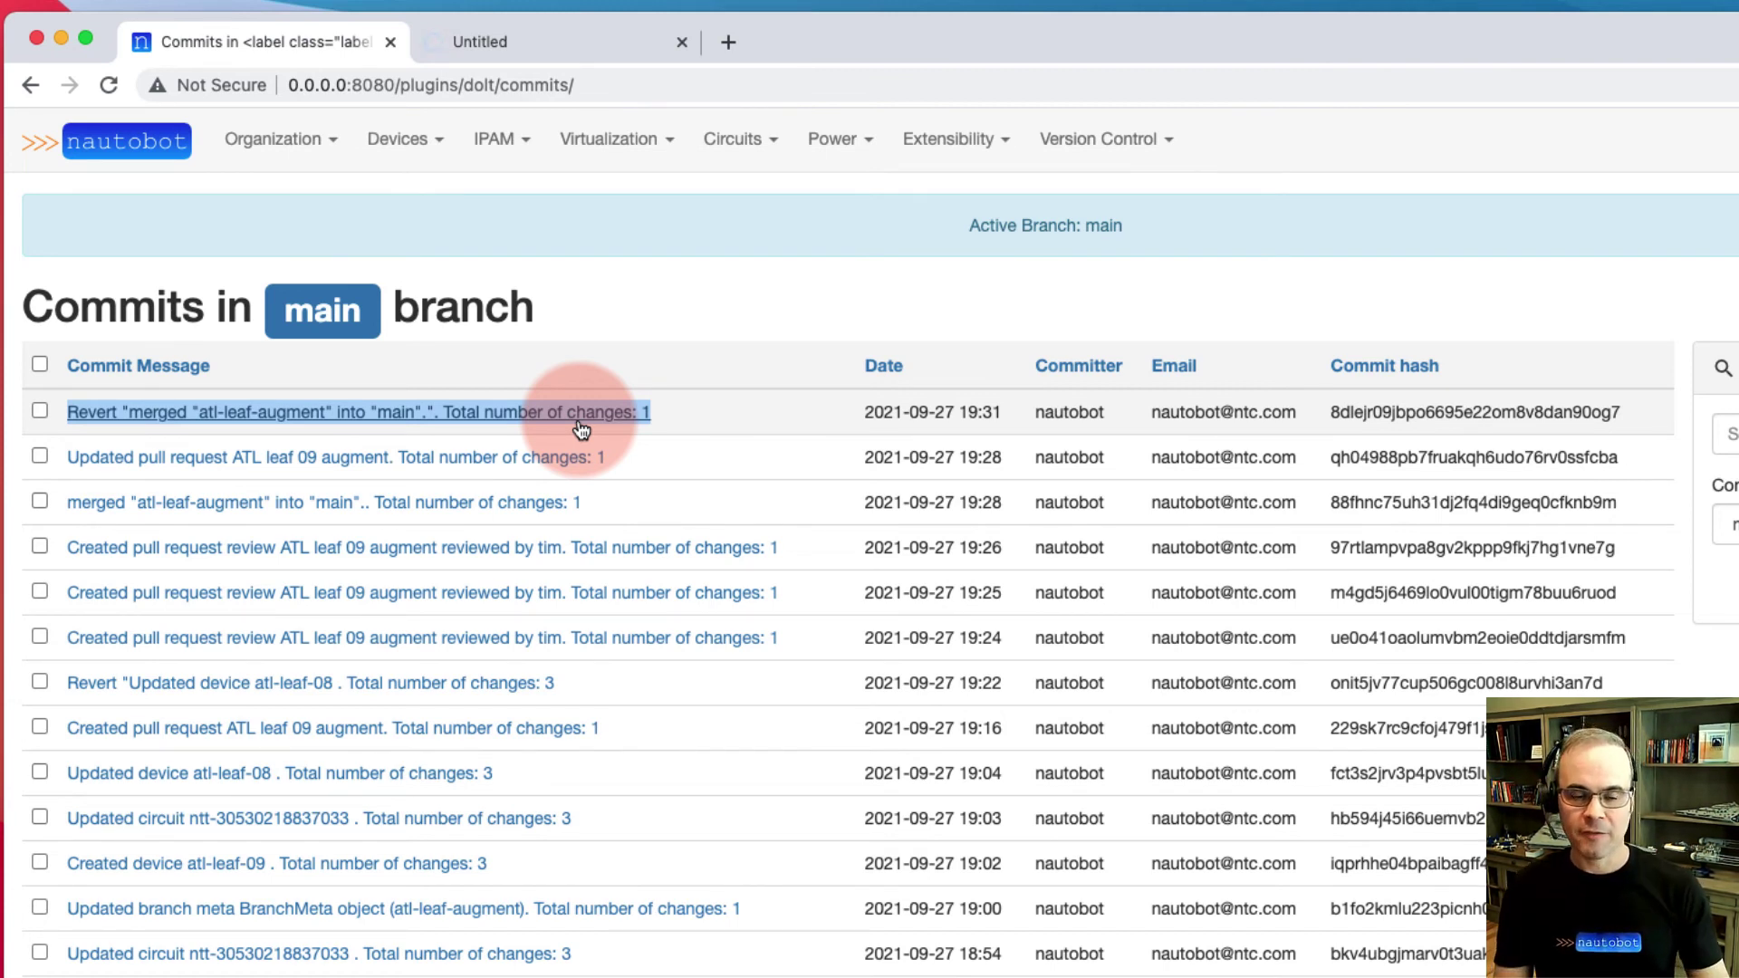
scroll(350, 487, down, 2)
scroll(349, 477, down, 3)
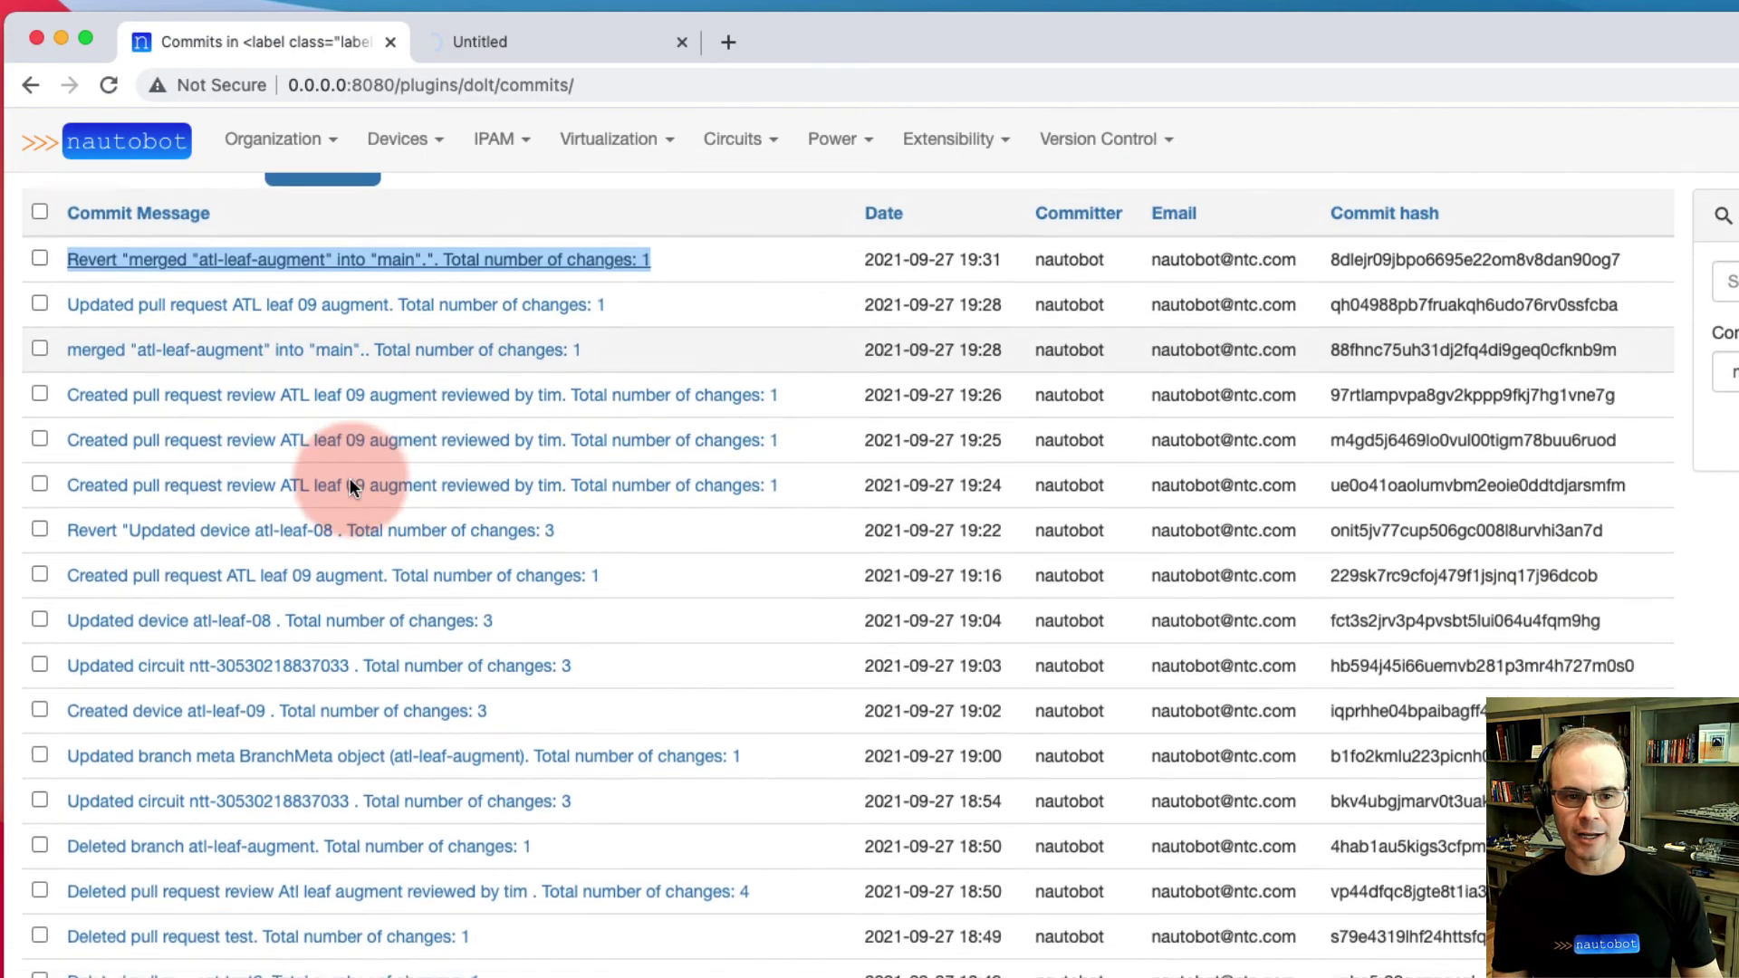
scroll(349, 476, up, 4)
scroll(350, 476, up, 1)
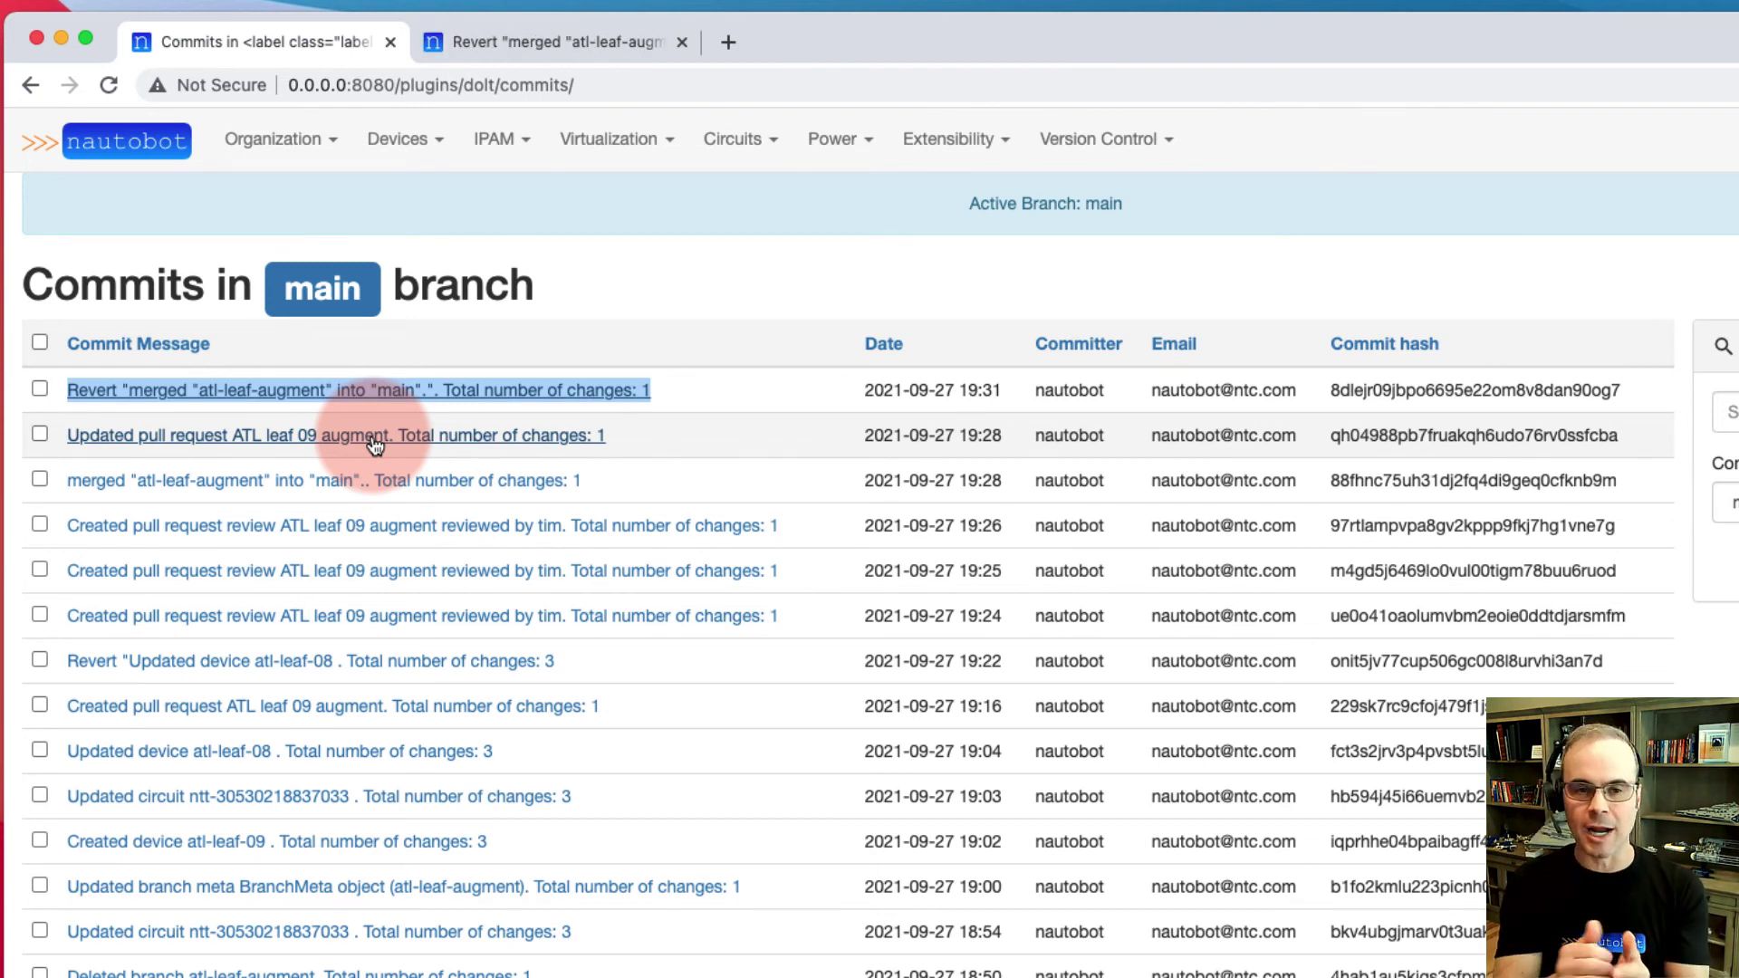
Examine the revert commit's details and its device, circuit, console port and interface diffs
click(511, 43)
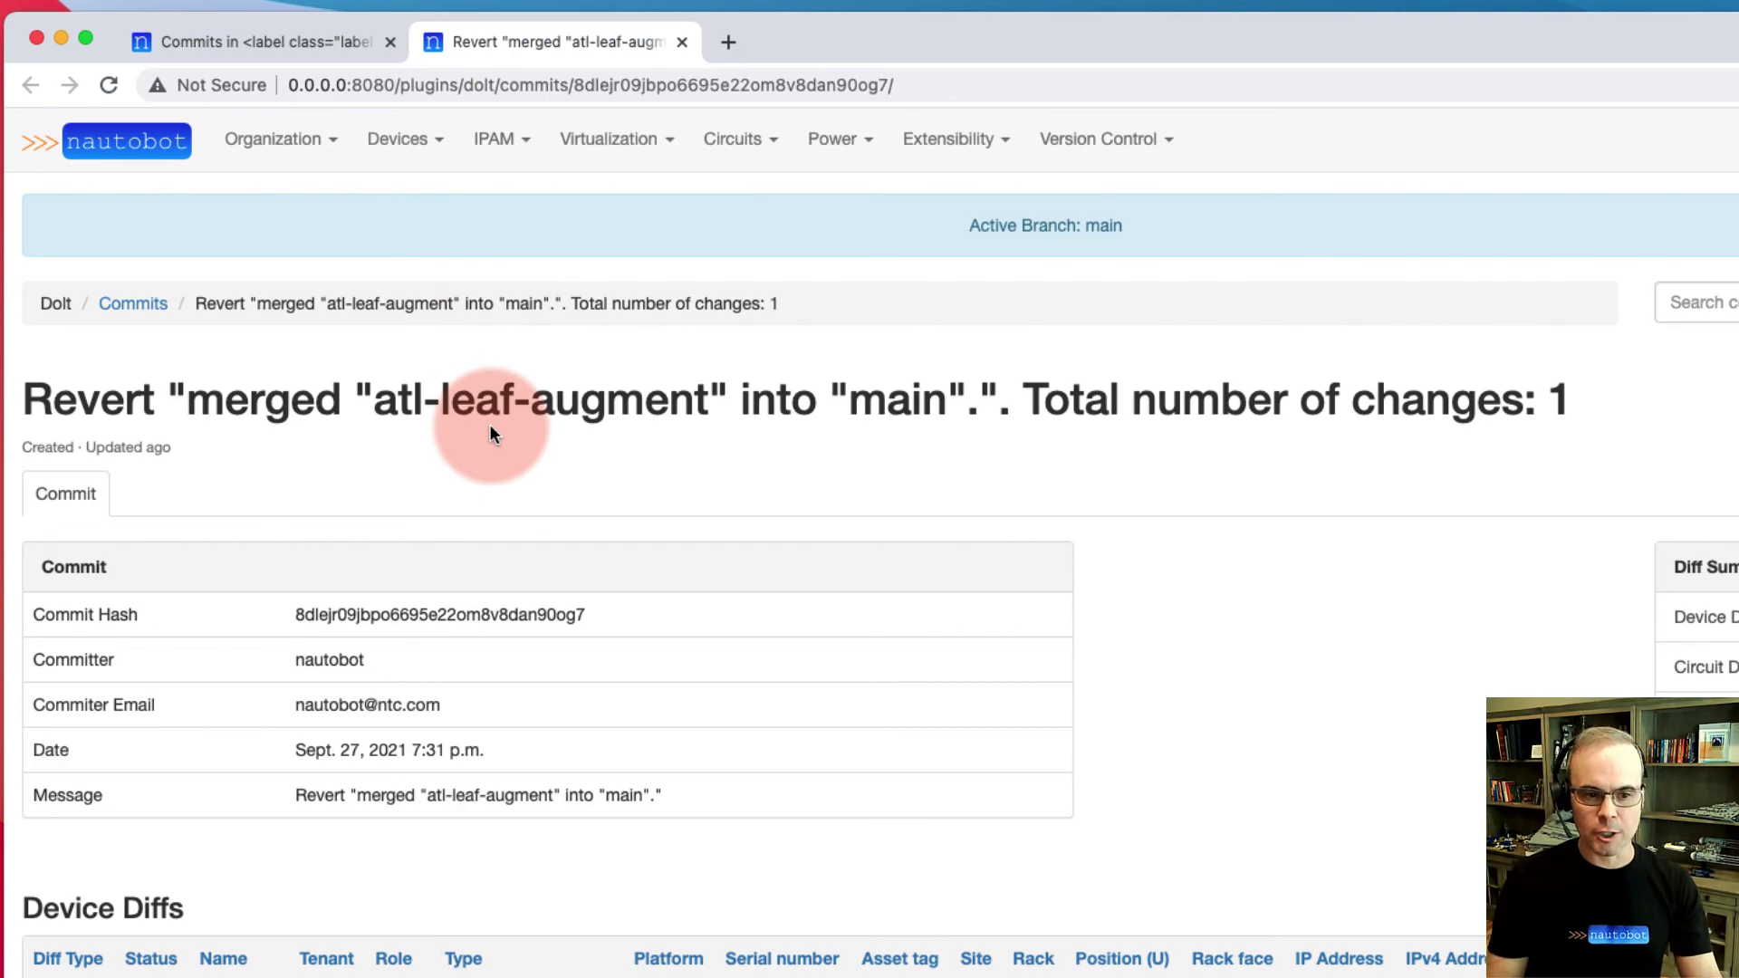
scroll(490, 426, down, 5)
scroll(490, 433, up, 3)
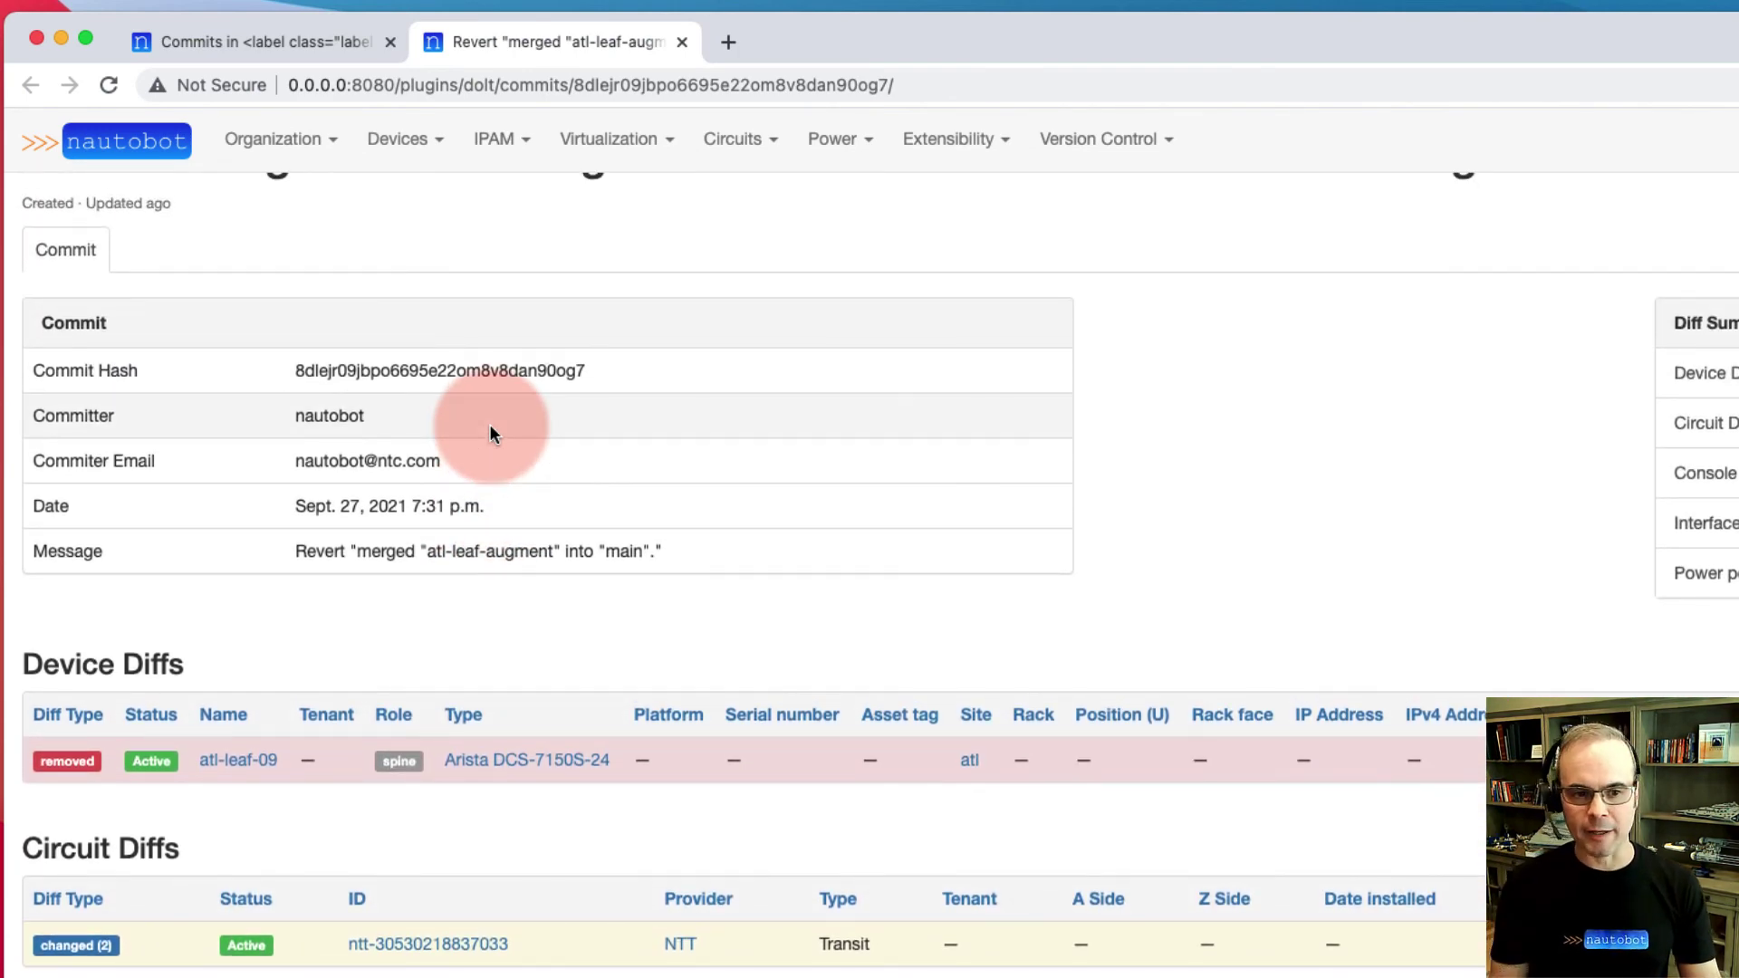
scroll(489, 424, down, 3)
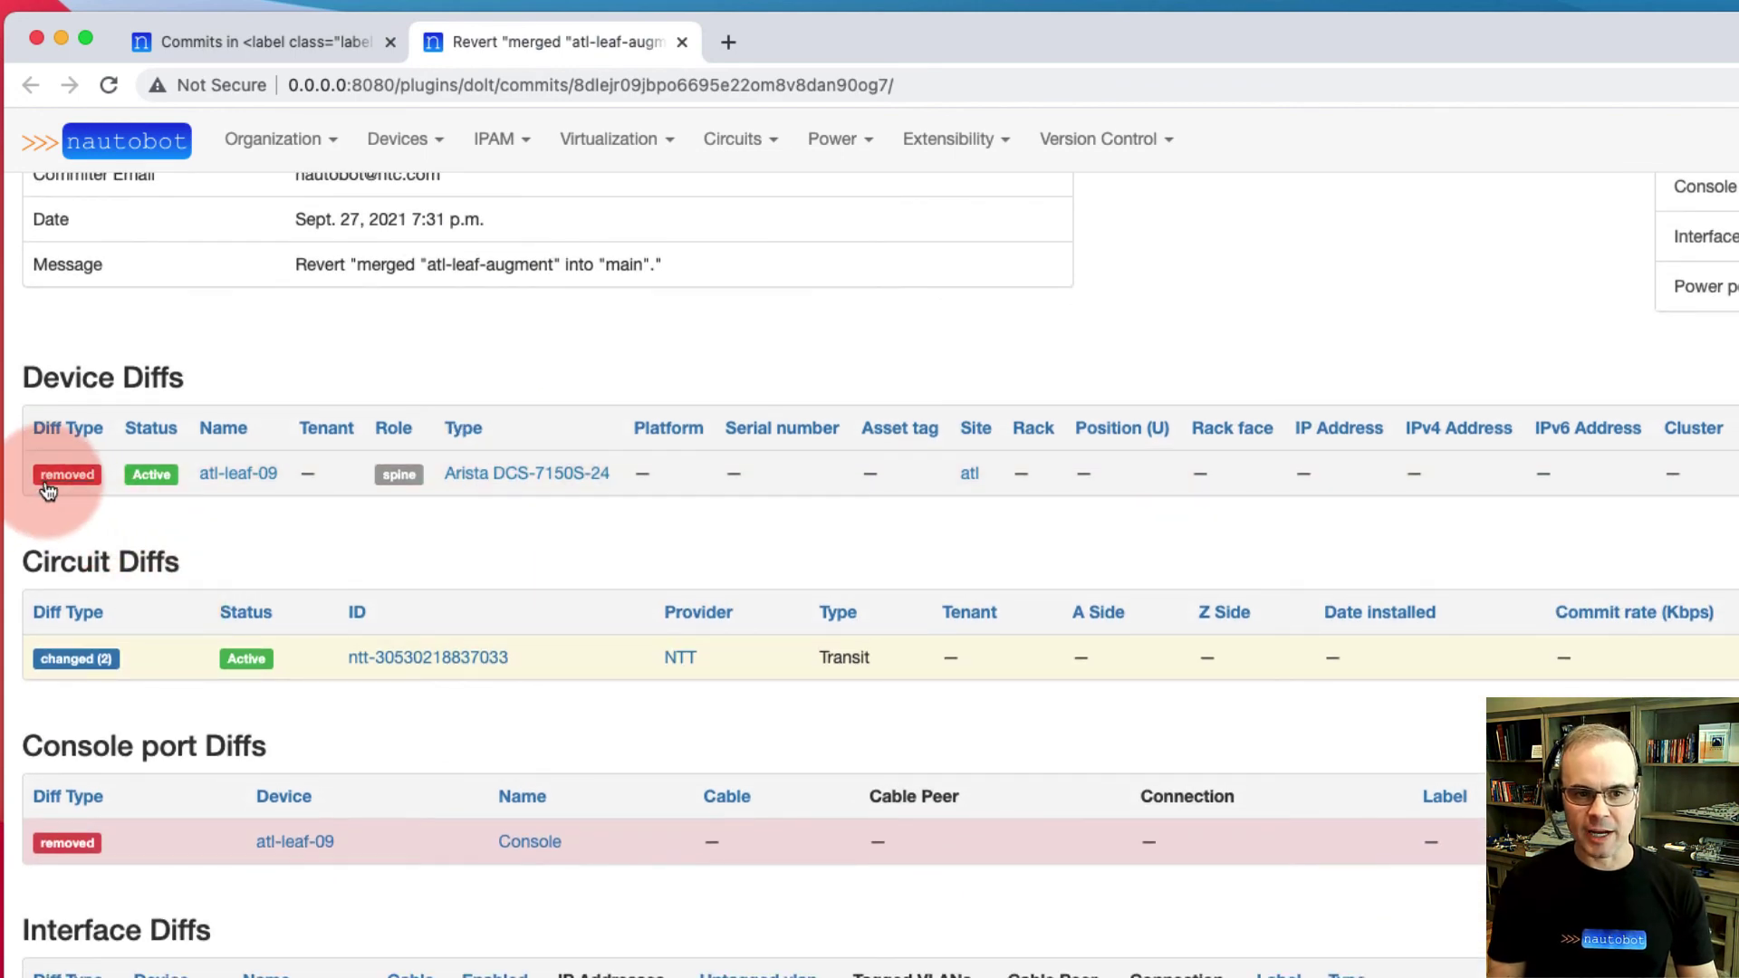
scroll(245, 485, down, 2)
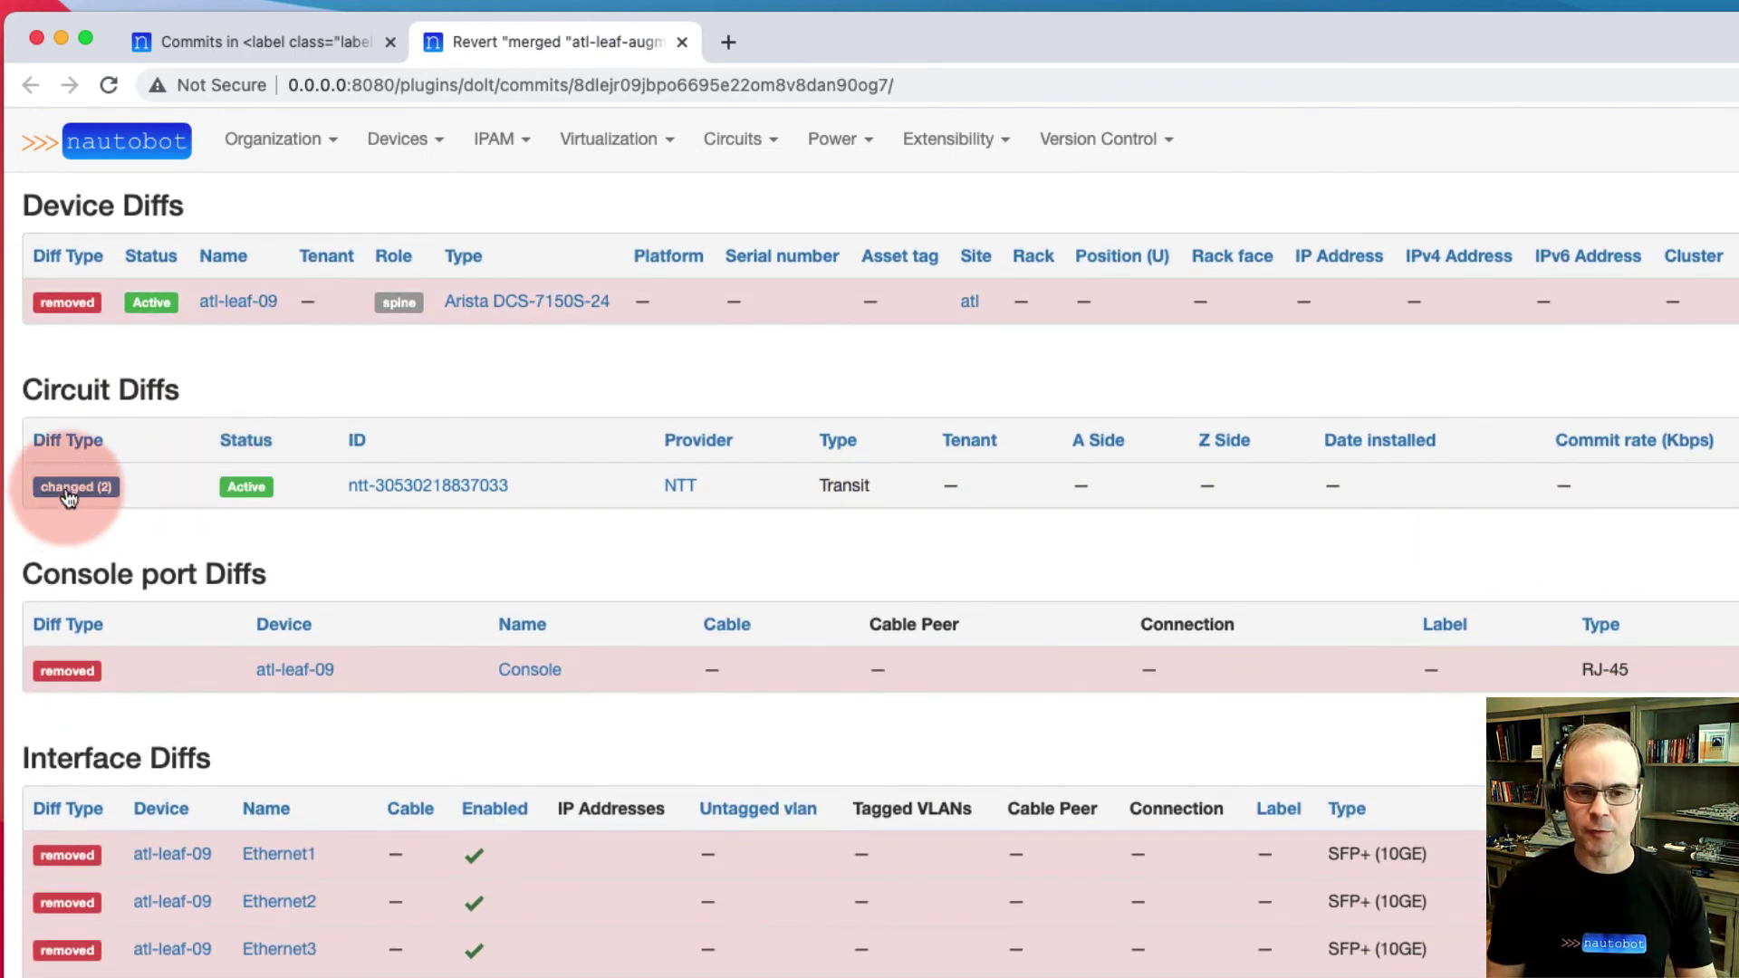
scroll(218, 585, down, 10)
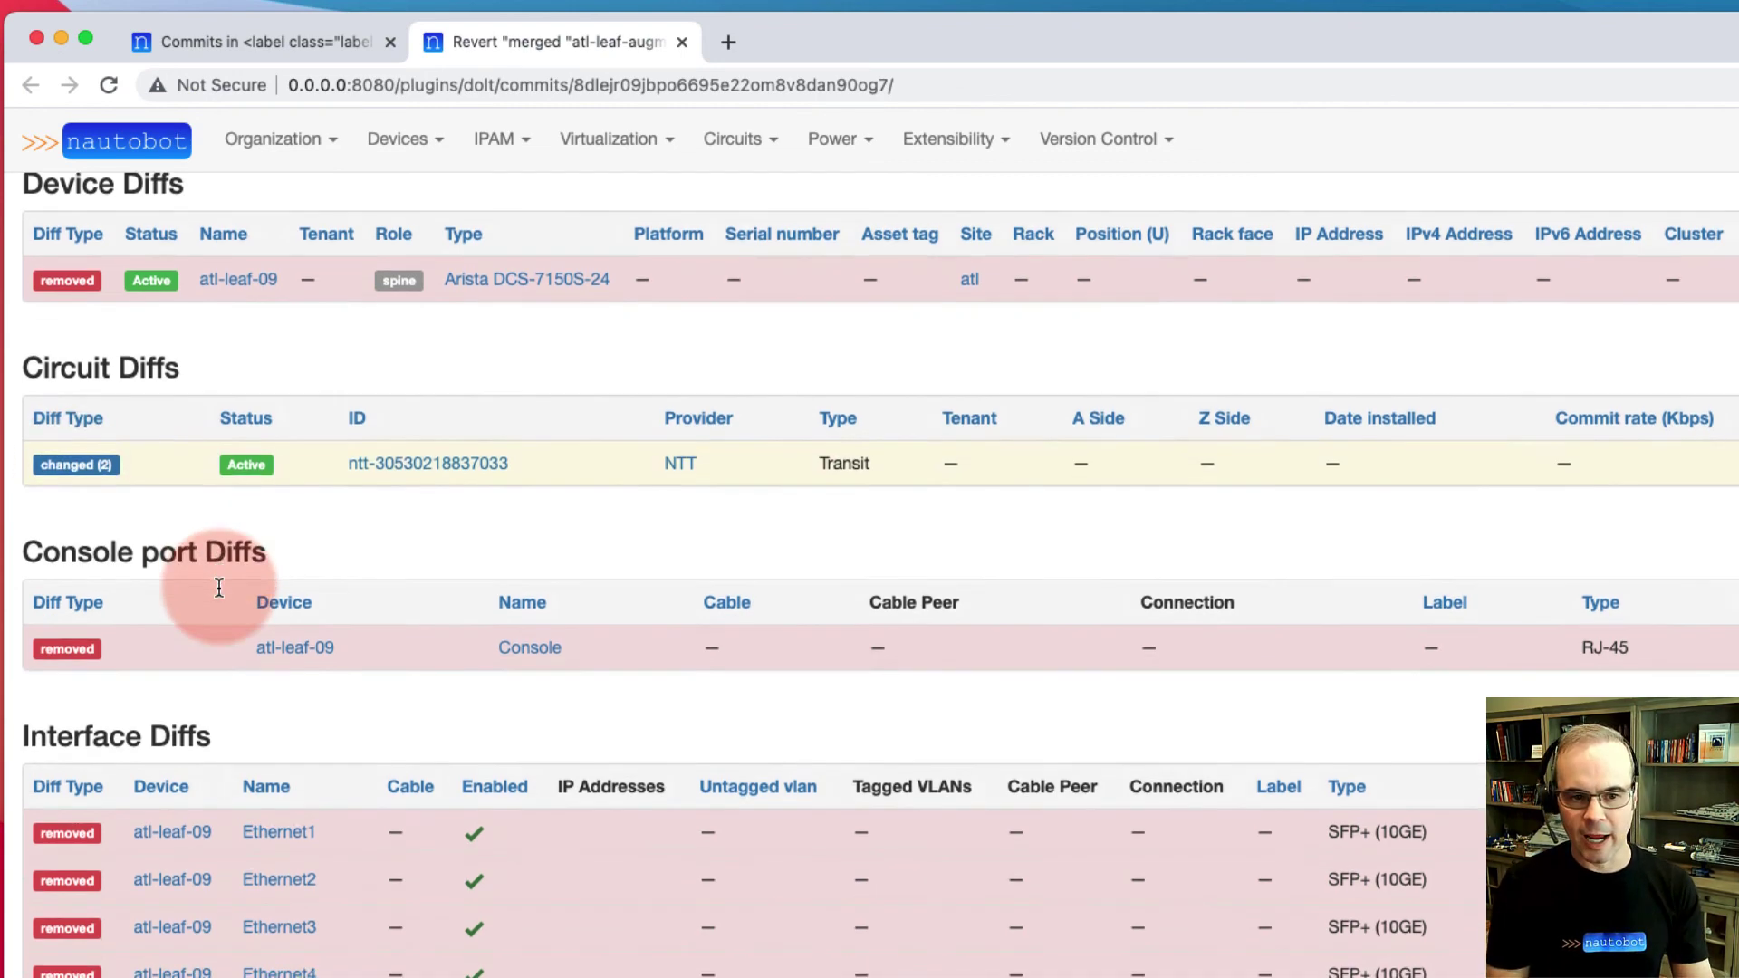
scroll(217, 585, down, 2)
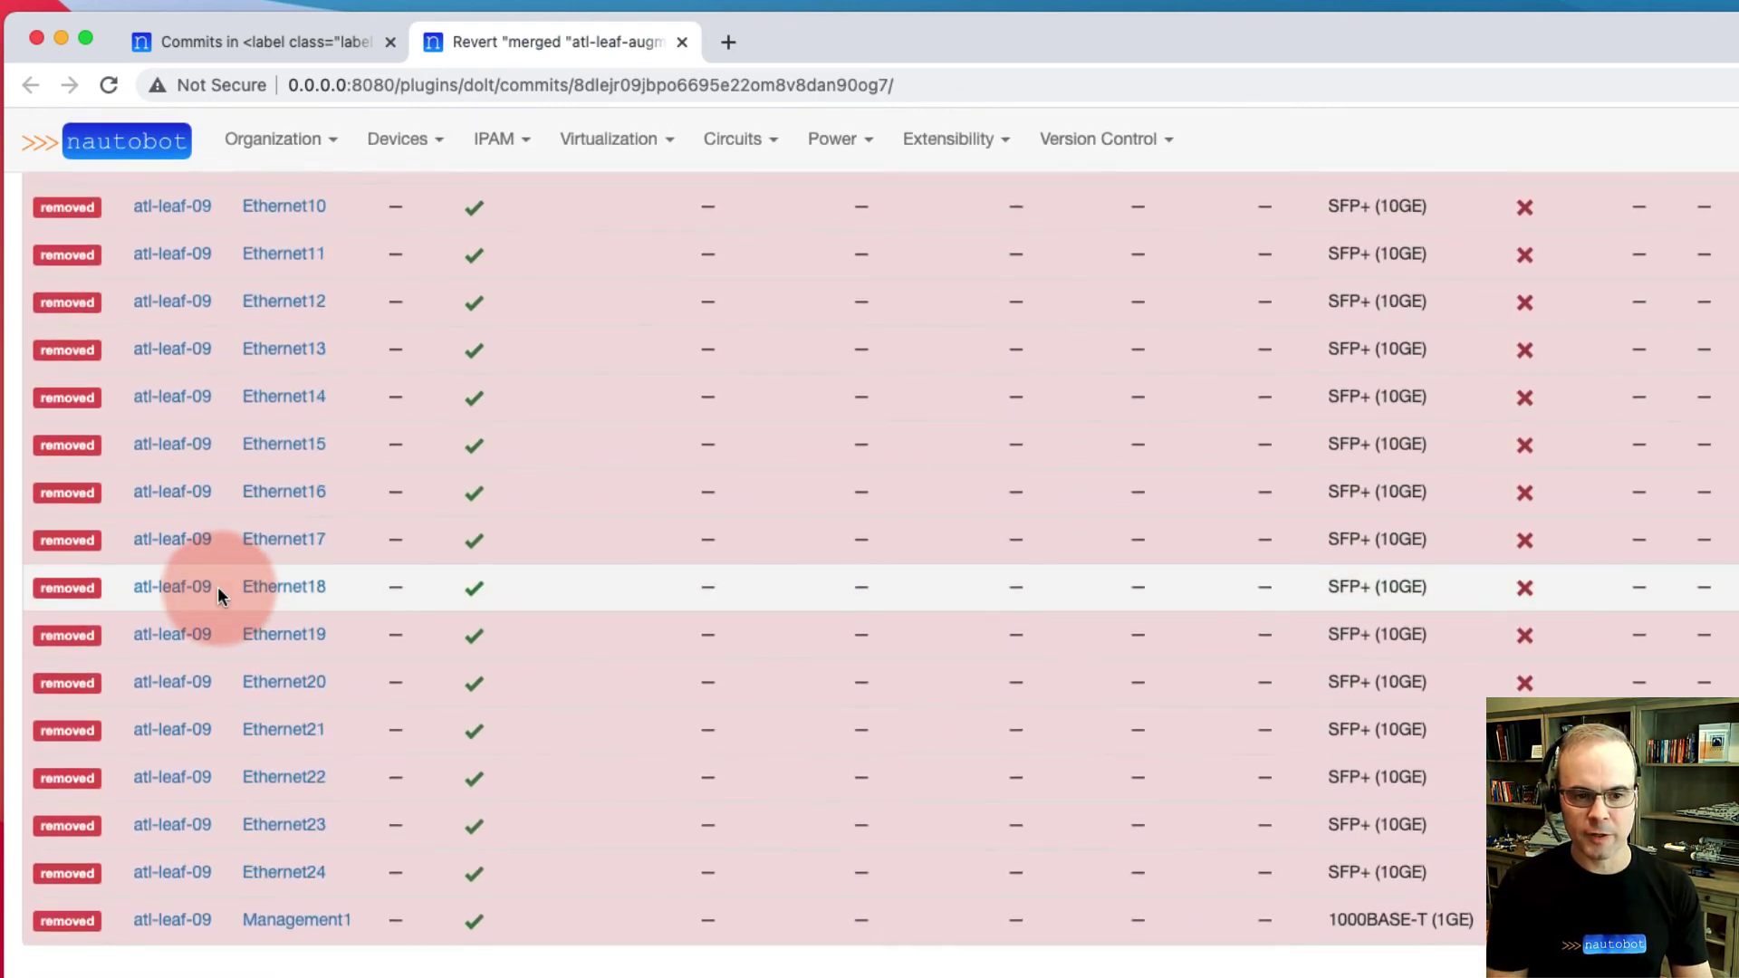
scroll(217, 586, up, 10)
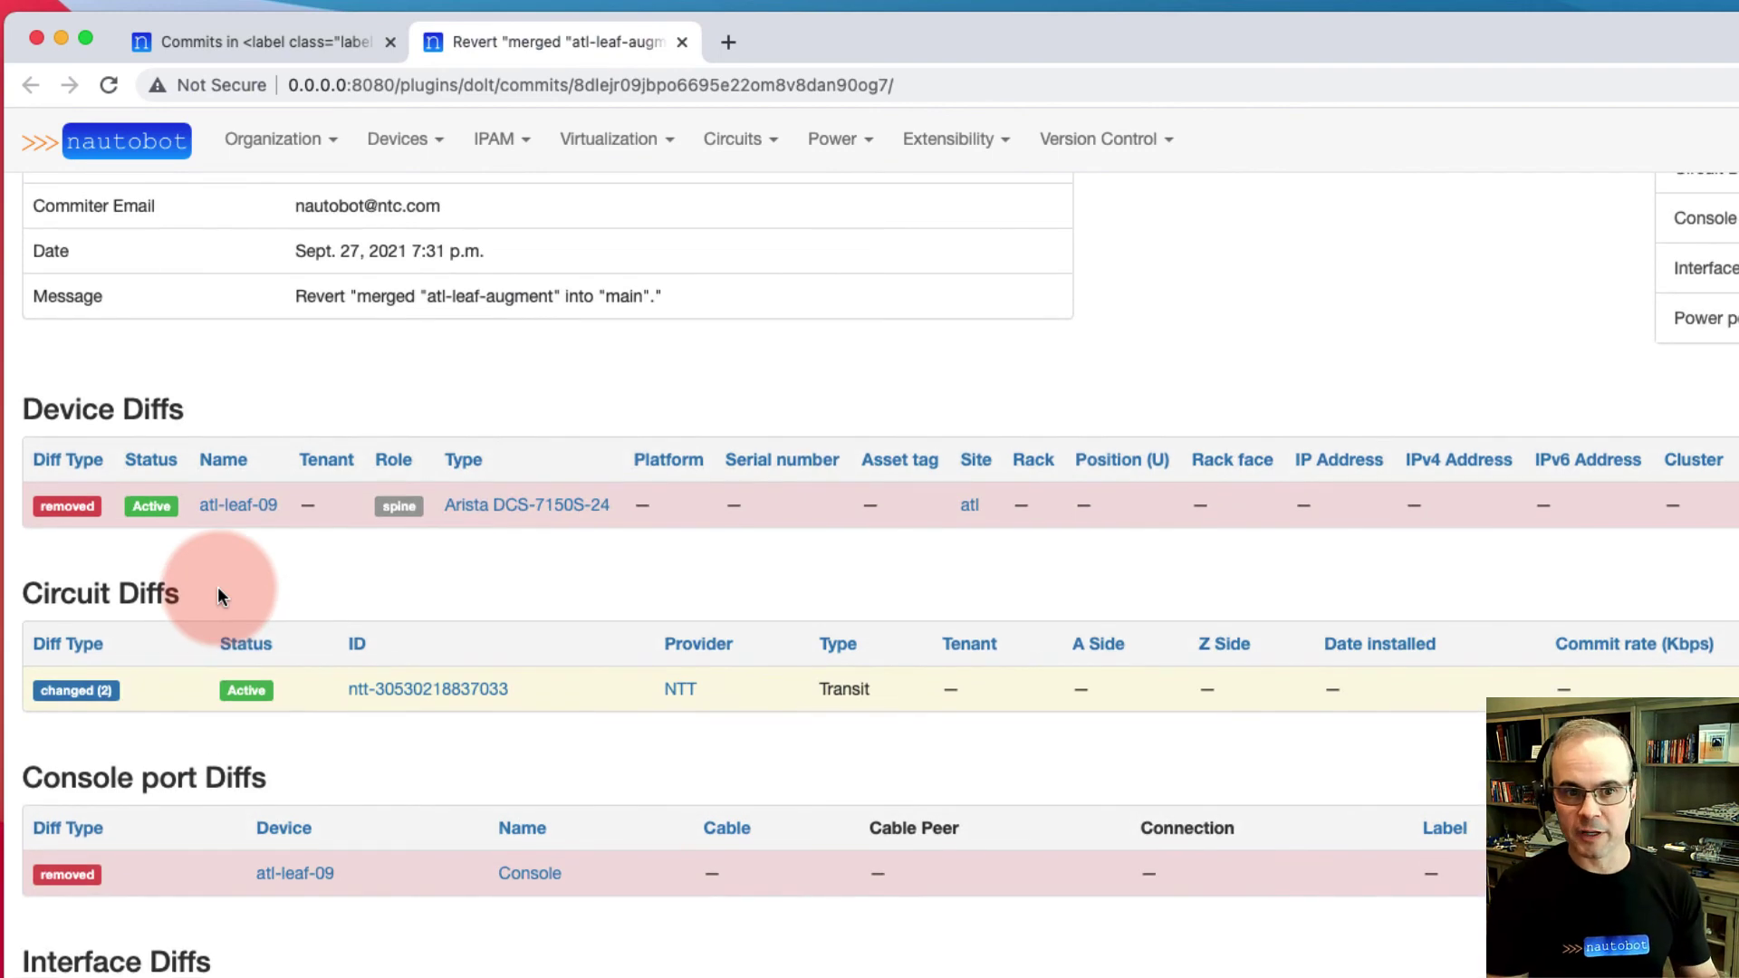
scroll(217, 585, up, 6)
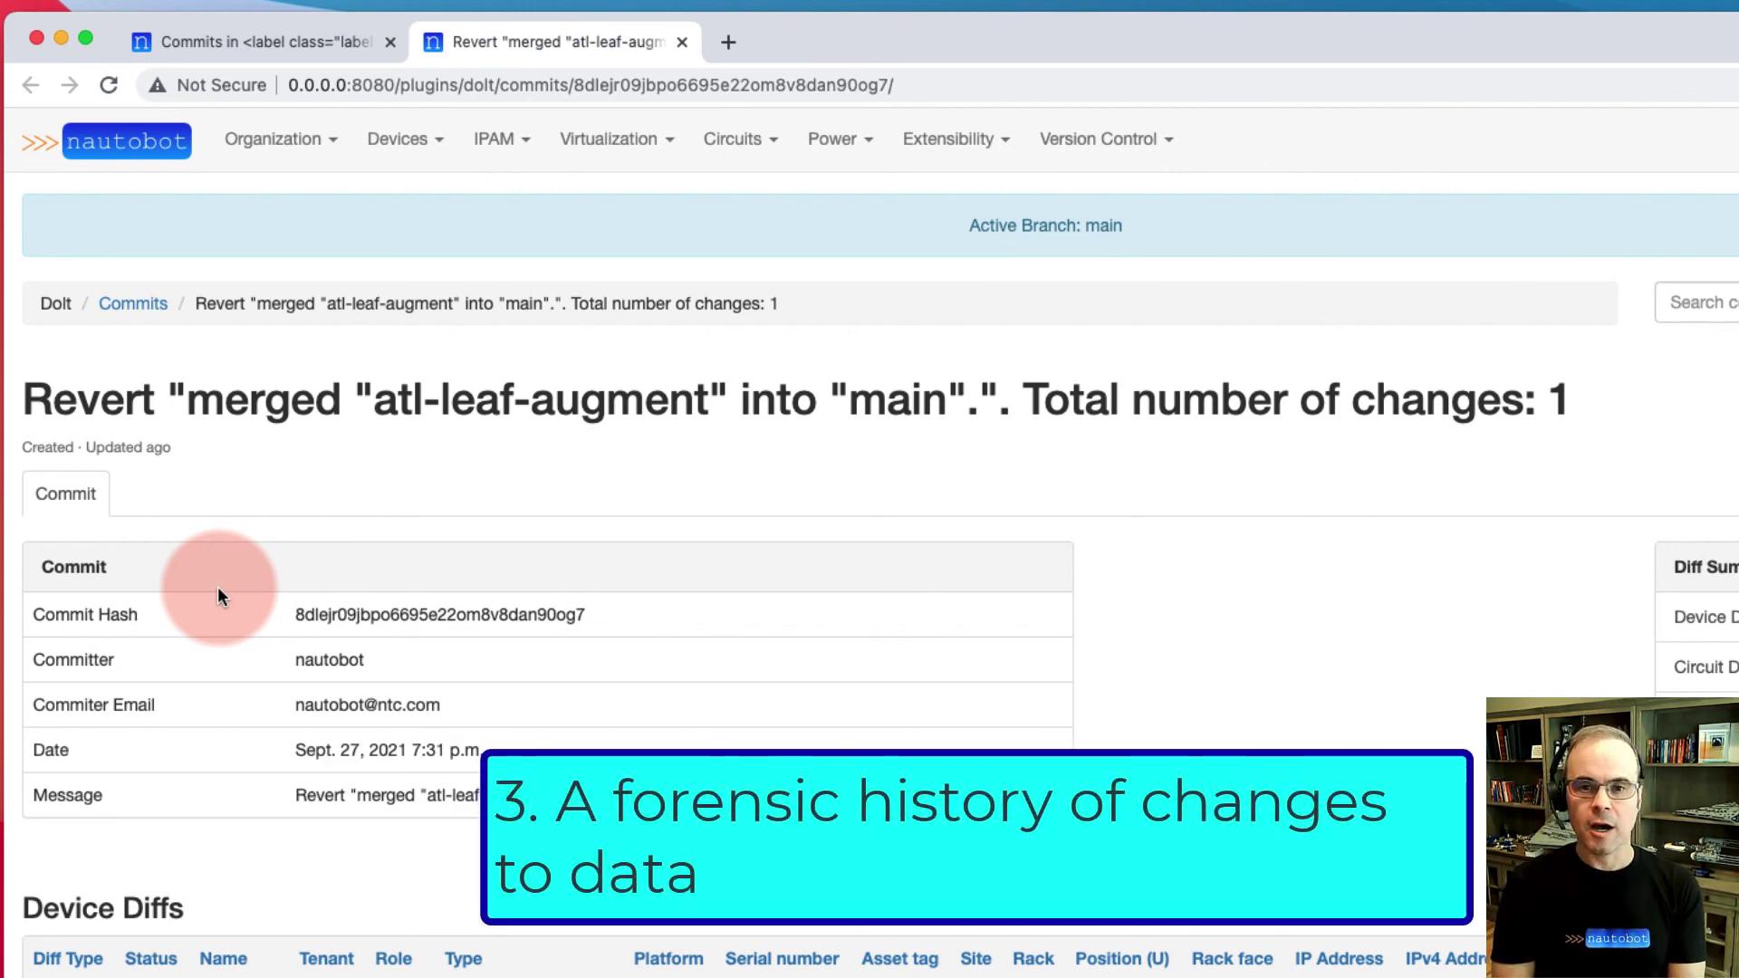
Return to the main branch's commit list and review the history of changes
click(226, 40)
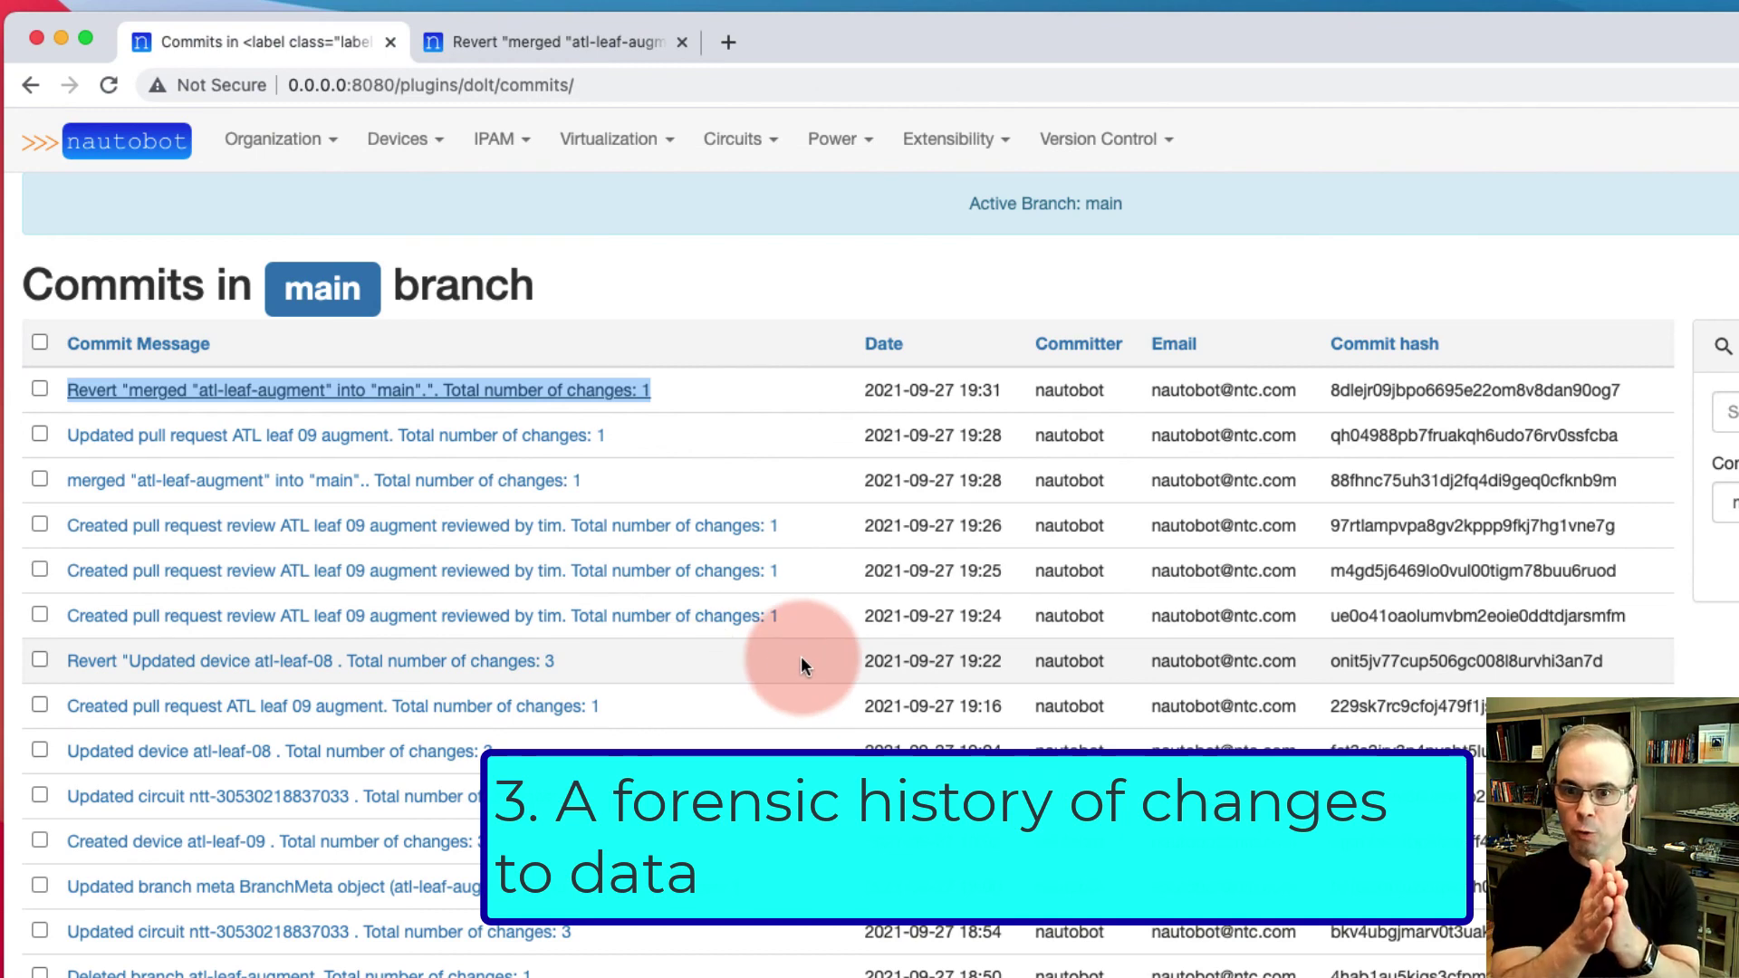
scroll(544, 657, down, 3)
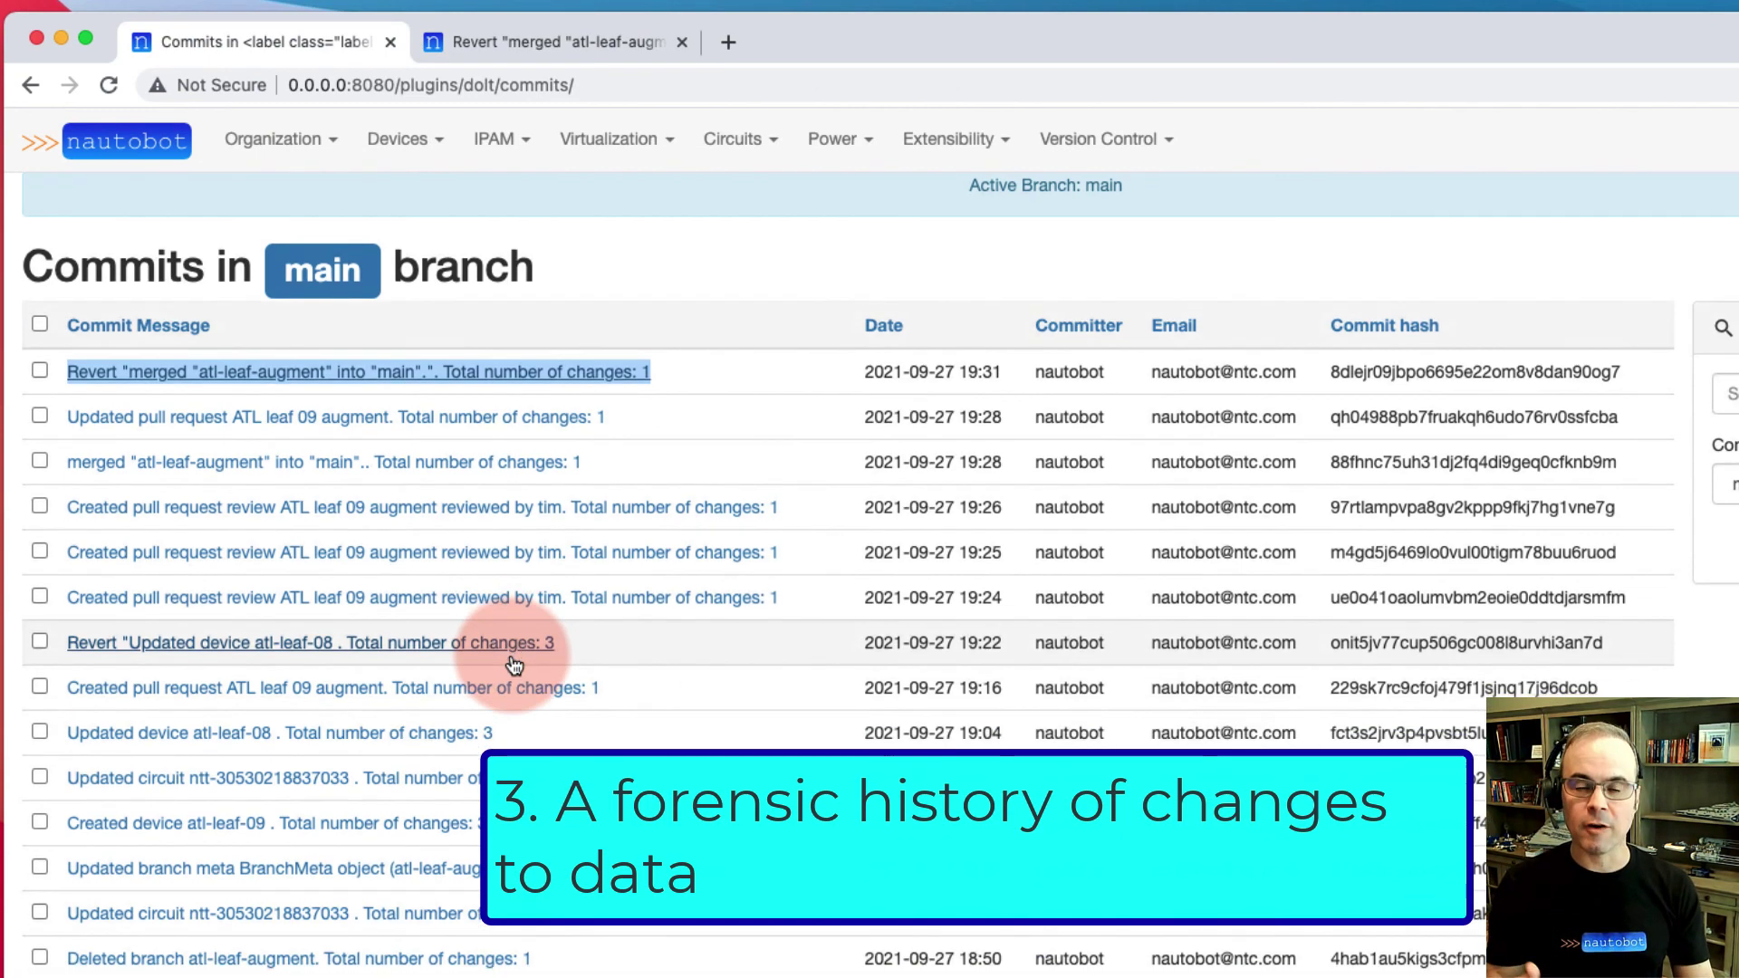